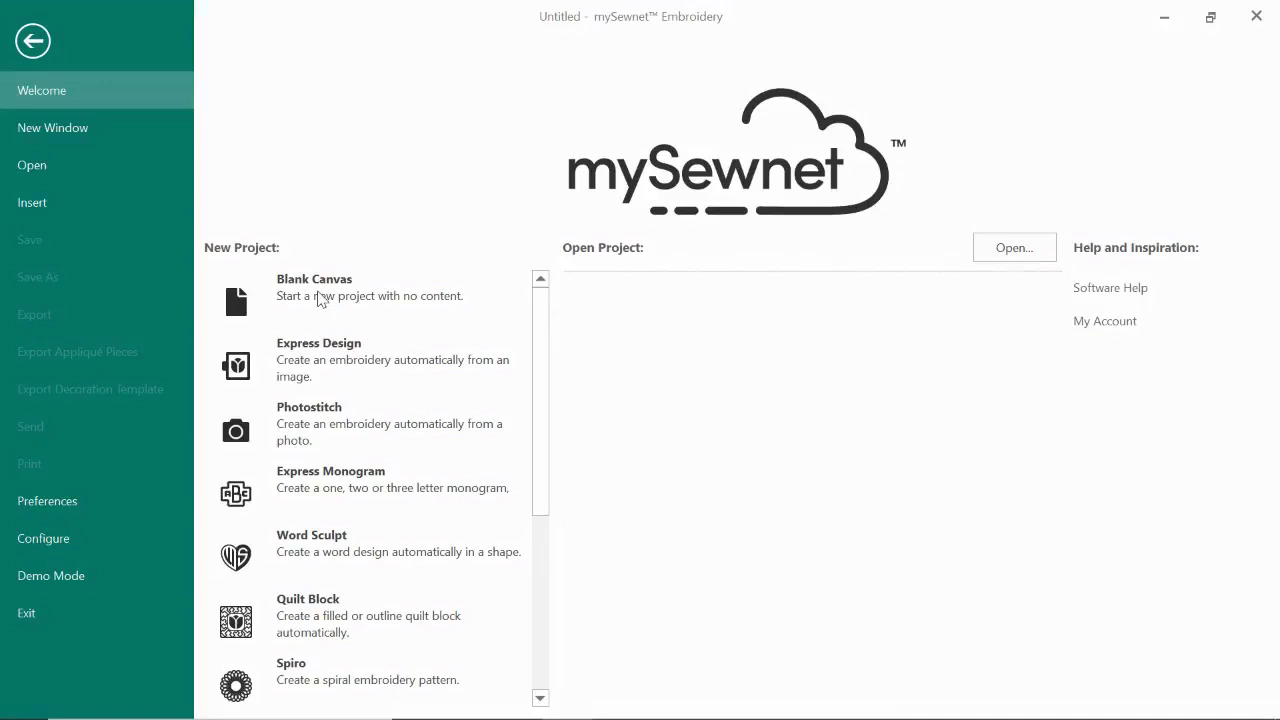
# - Start a new blank canvas project and look through the available hoop groups and Universal hoop sizes
pyautogui.click(318, 300)
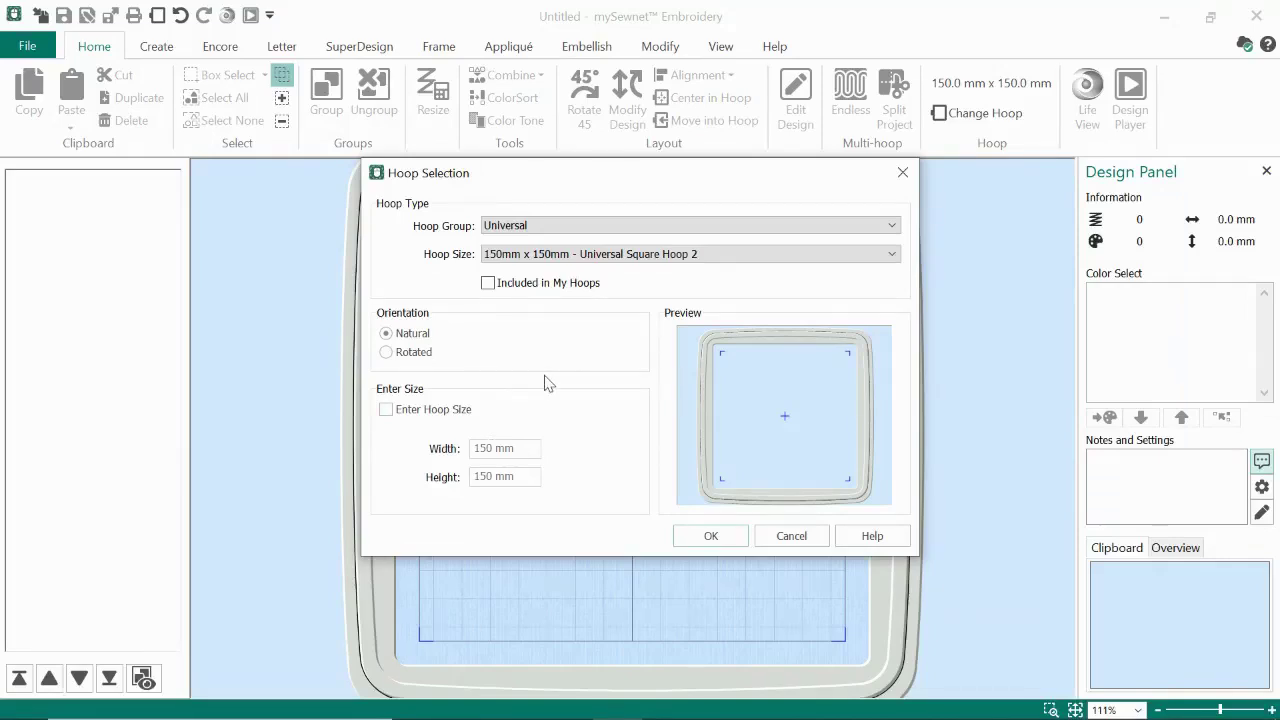
pyautogui.click(651, 233)
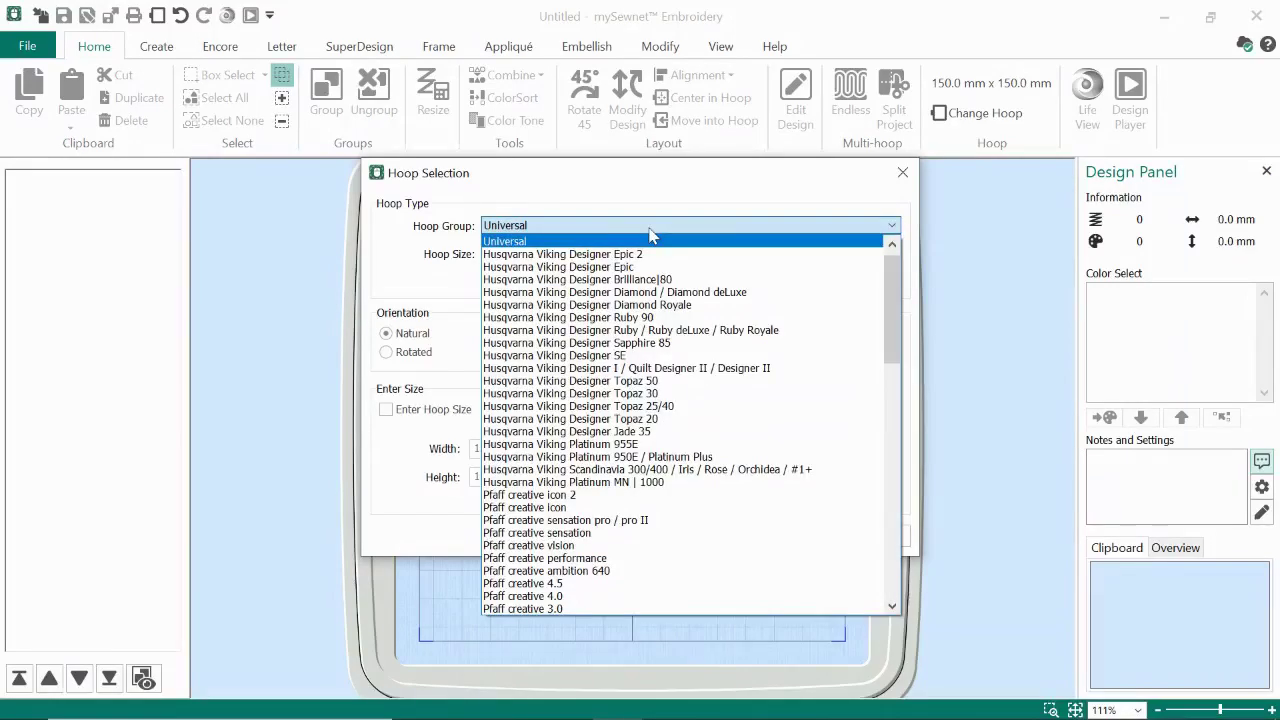
pyautogui.click(808, 207)
pyautogui.click(819, 256)
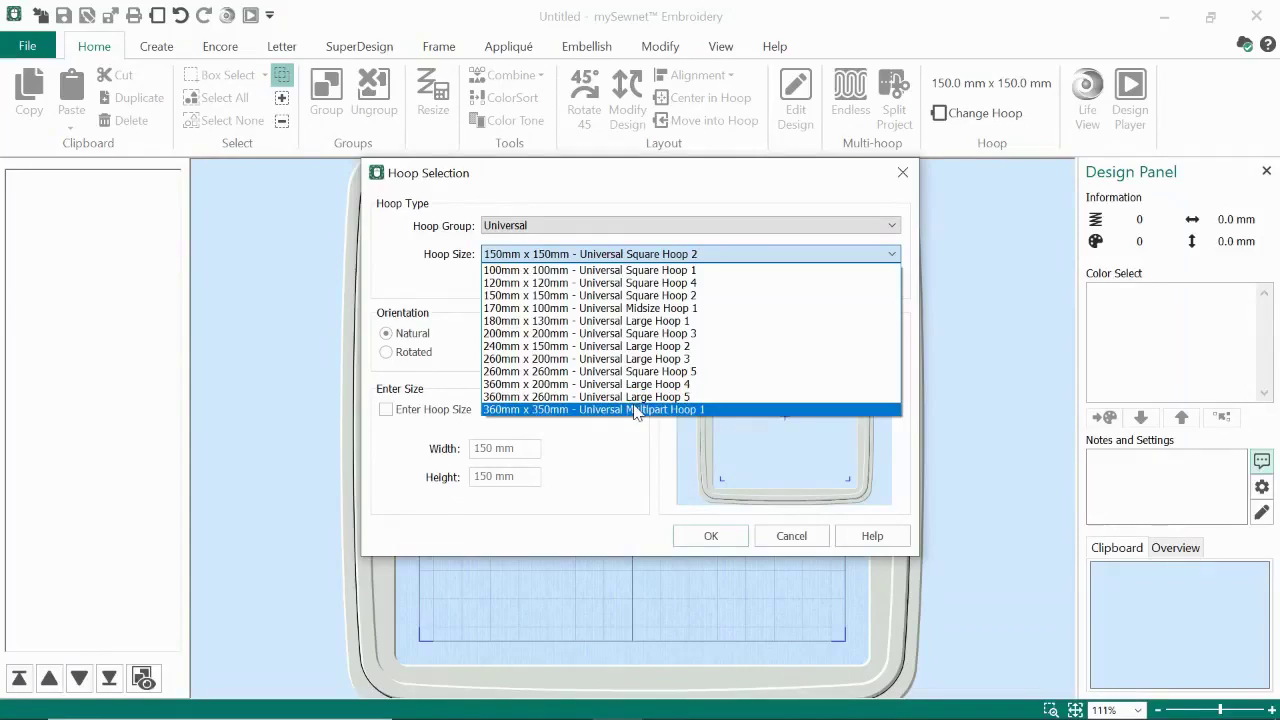
pyautogui.click(617, 450)
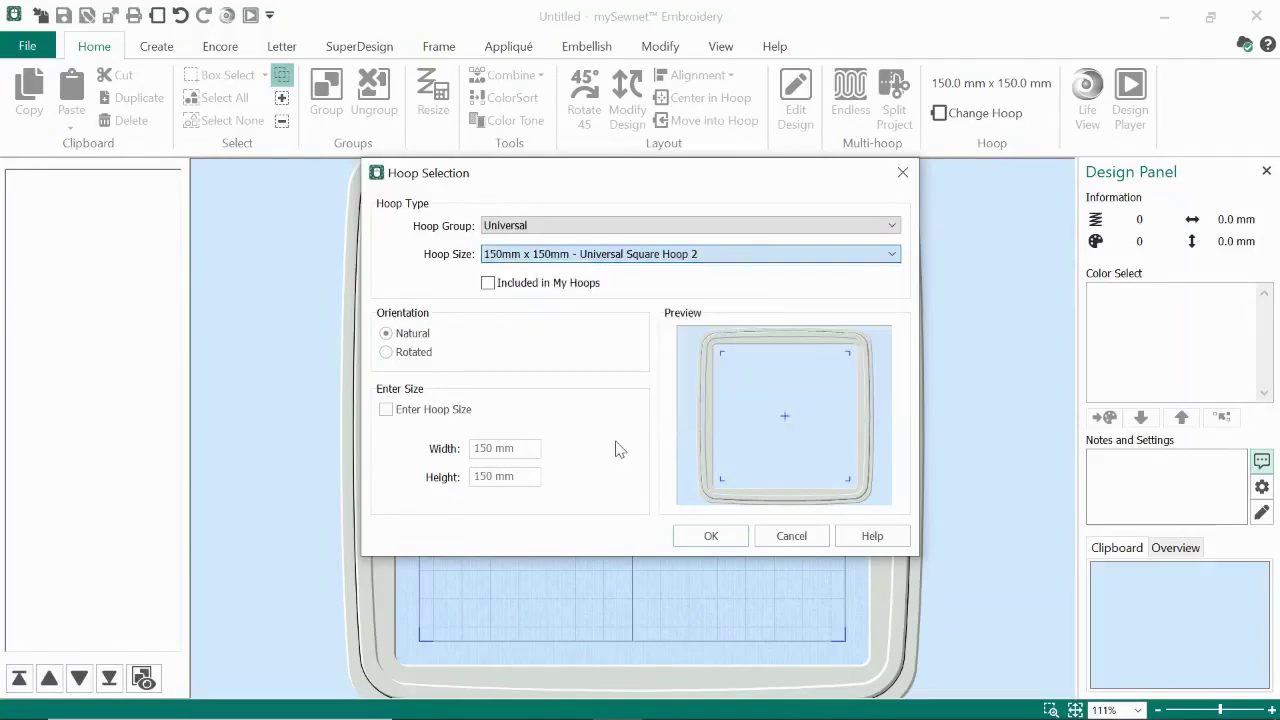
# - Switch the hoop group from Universal to My Hoops
pyautogui.click(881, 228)
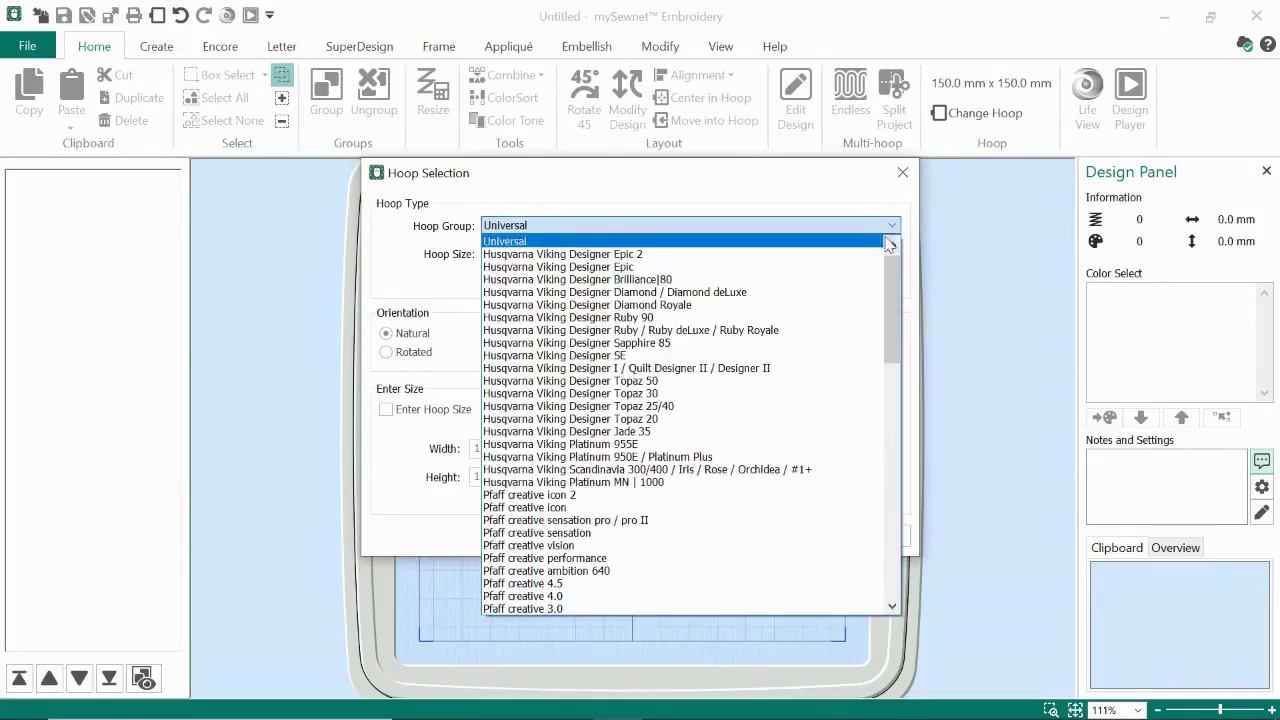
pyautogui.moveTo(890, 265)
pyautogui.mouseDown()
pyautogui.moveTo(893, 511)
pyautogui.moveTo(891, 242)
pyautogui.mouseUp()
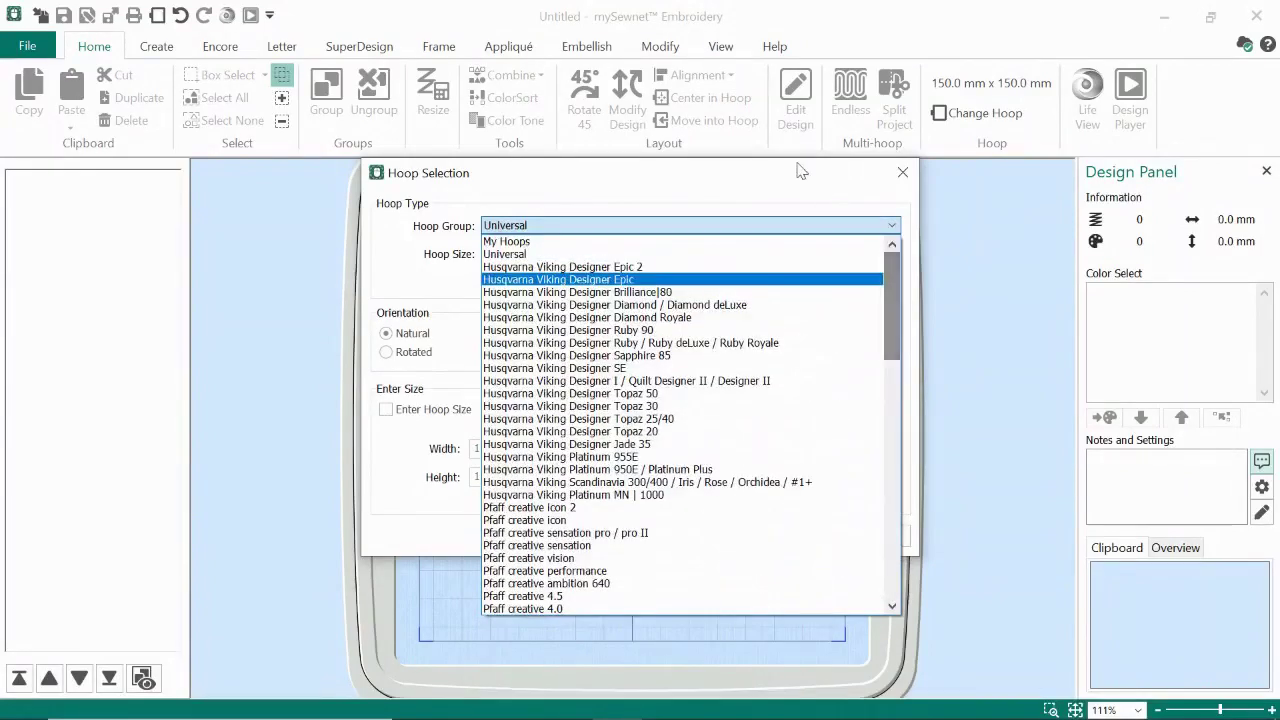
pyautogui.click(800, 172)
pyautogui.click(880, 228)
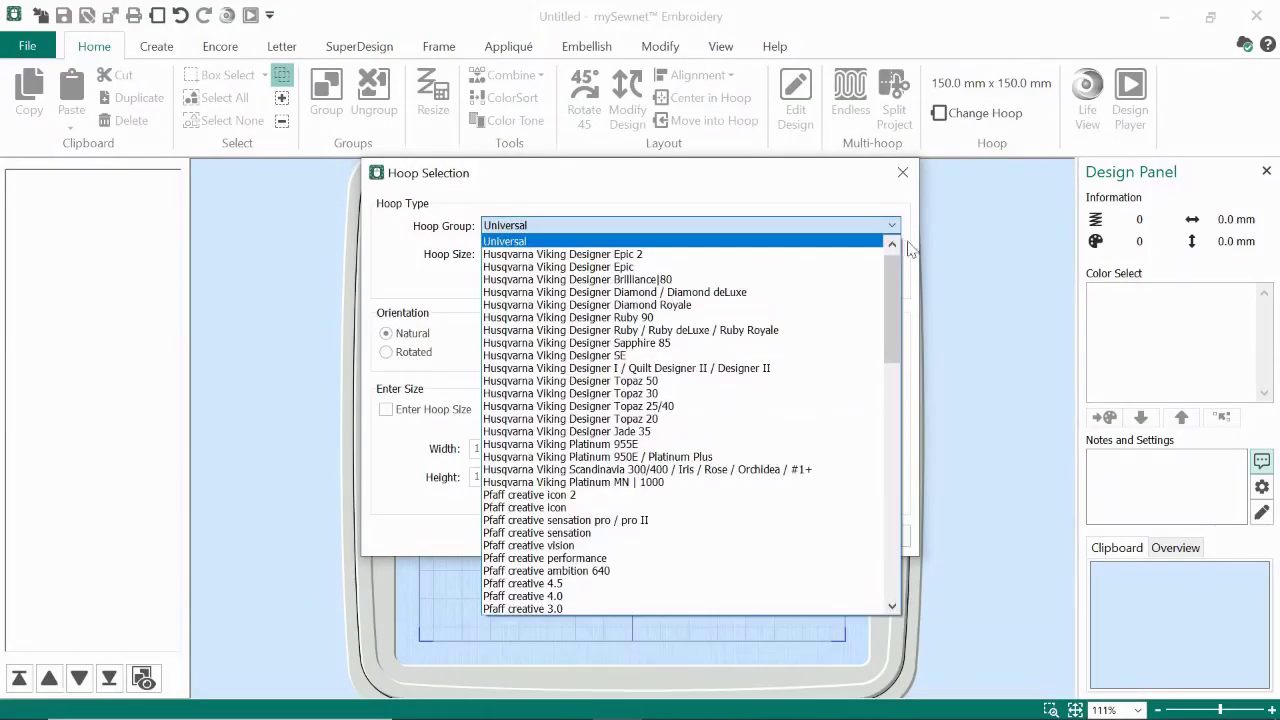
pyautogui.scroll(1, 903, 295)
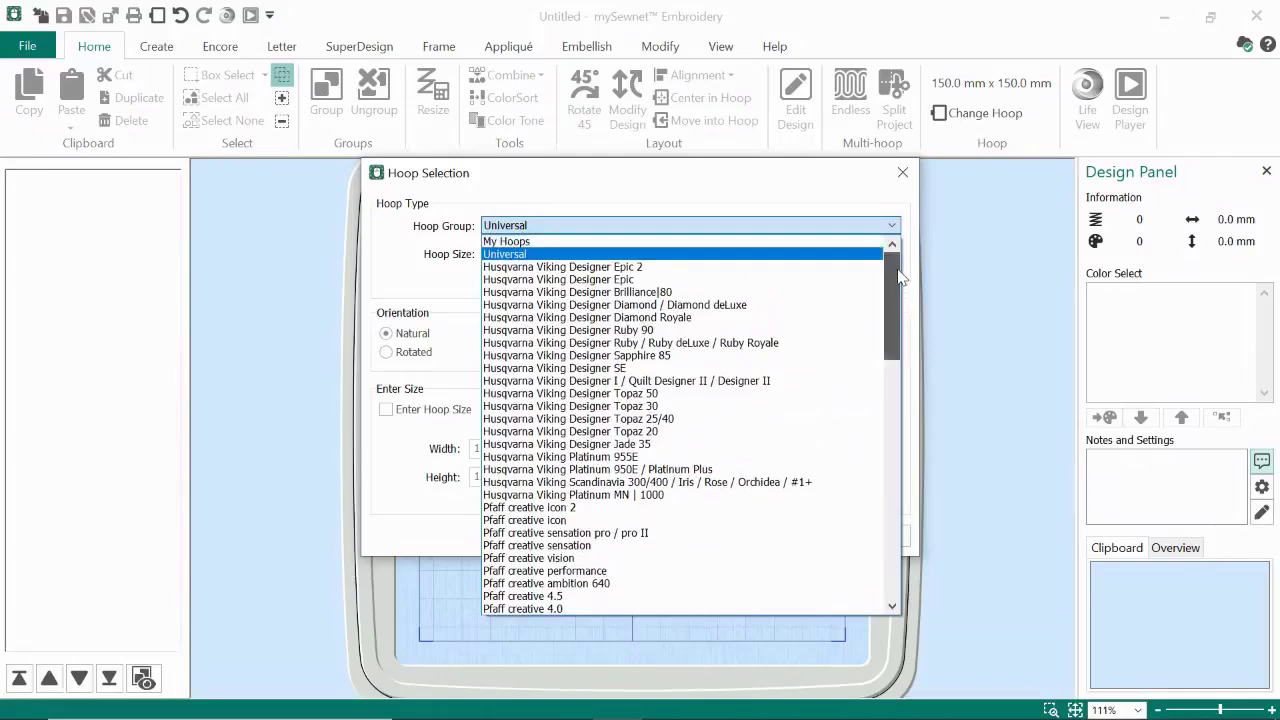
pyautogui.click(810, 242)
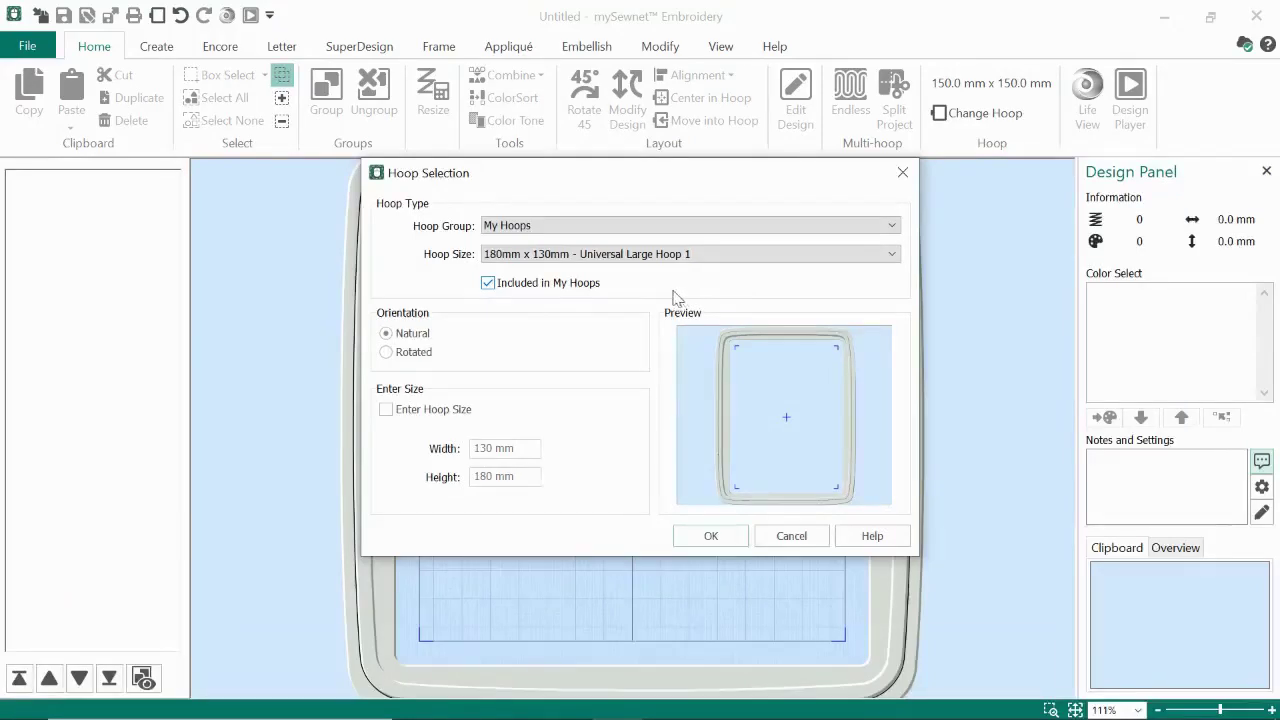
# - Include the Husqvarna Viking Designer Epic 2 40mm x 40mm Mini Embroidery Spring Hoop in My Hoops
pyautogui.click(892, 229)
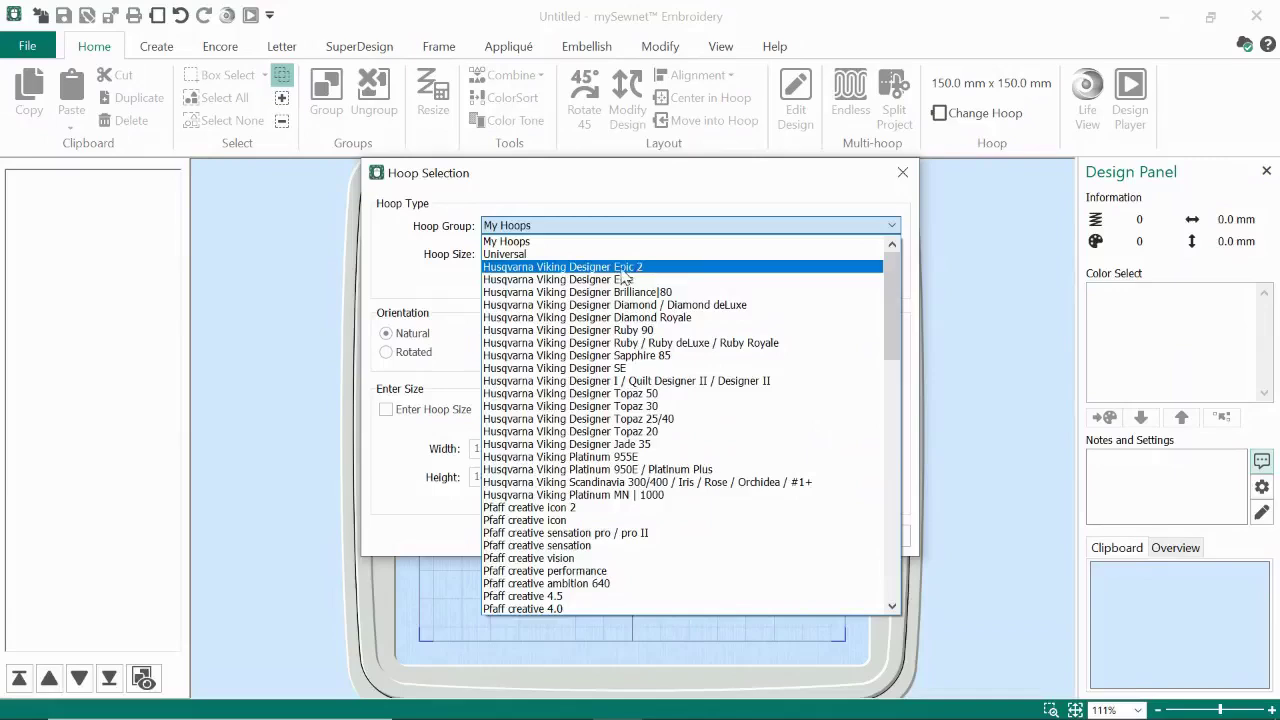
pyautogui.click(740, 267)
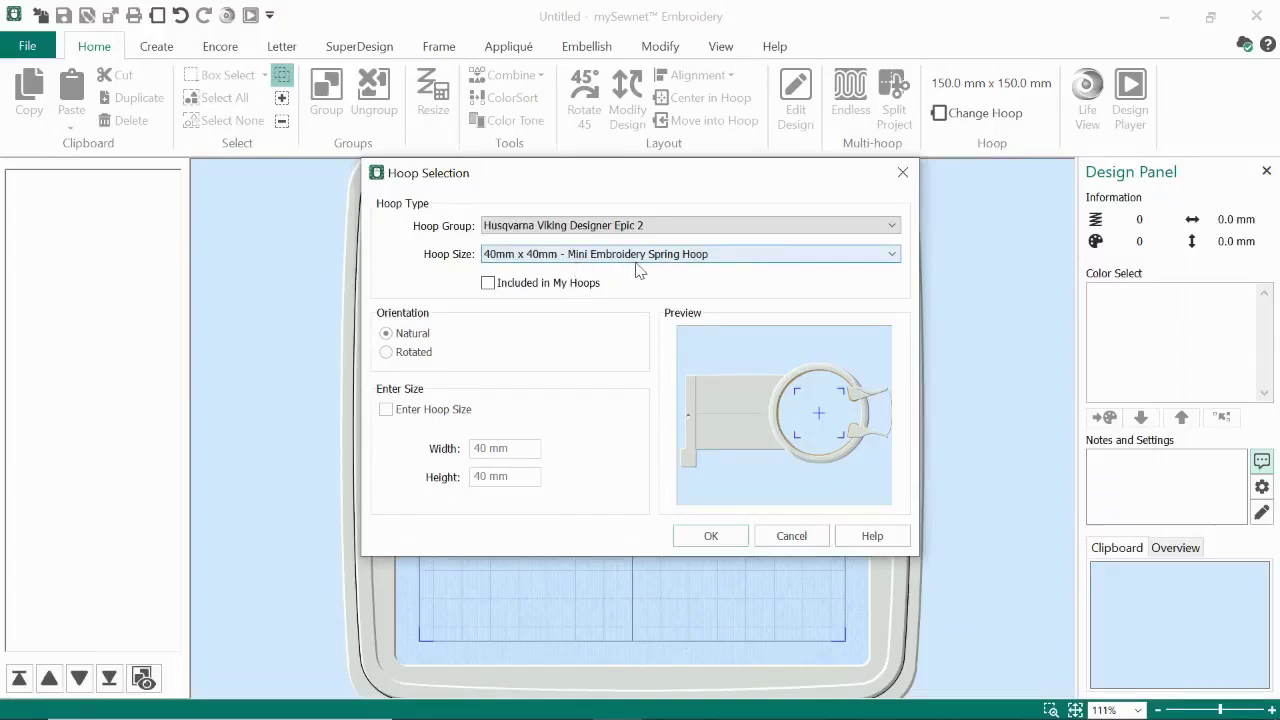
pyautogui.click(487, 283)
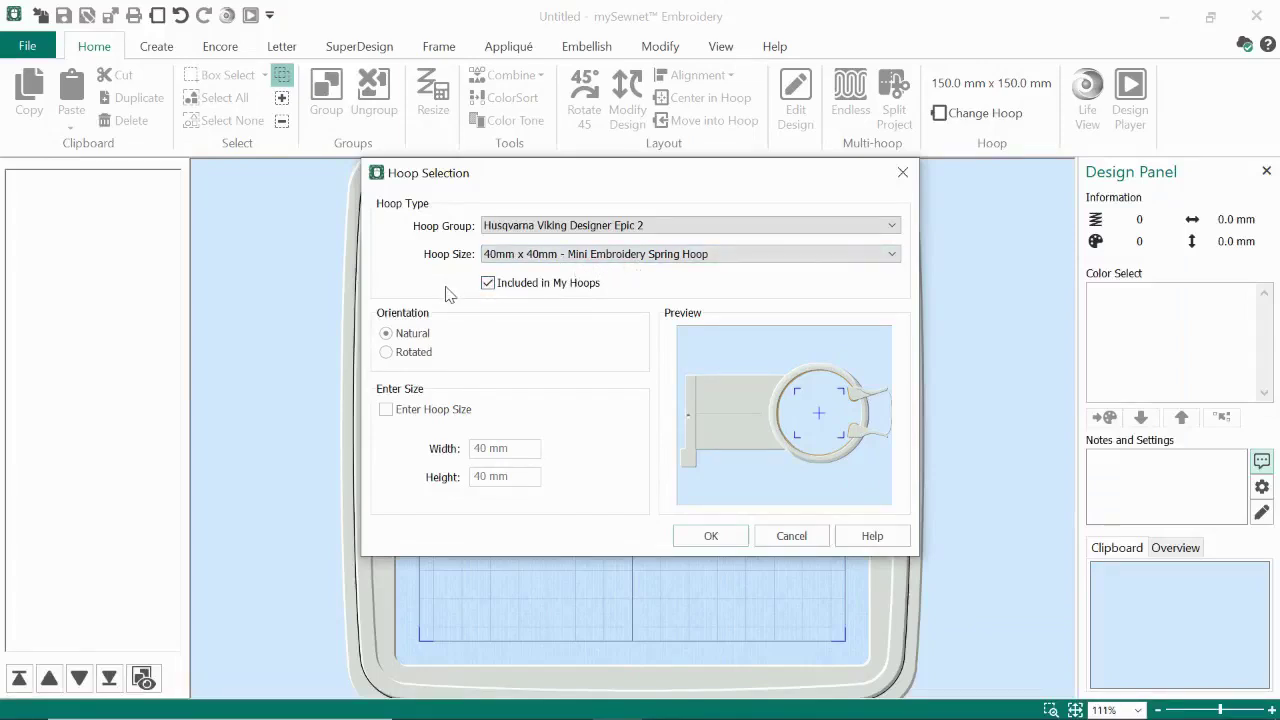
# - Return to the My Hoops group and check its hoop size list for the Mini Embroidery Spring Hoop
pyautogui.click(864, 234)
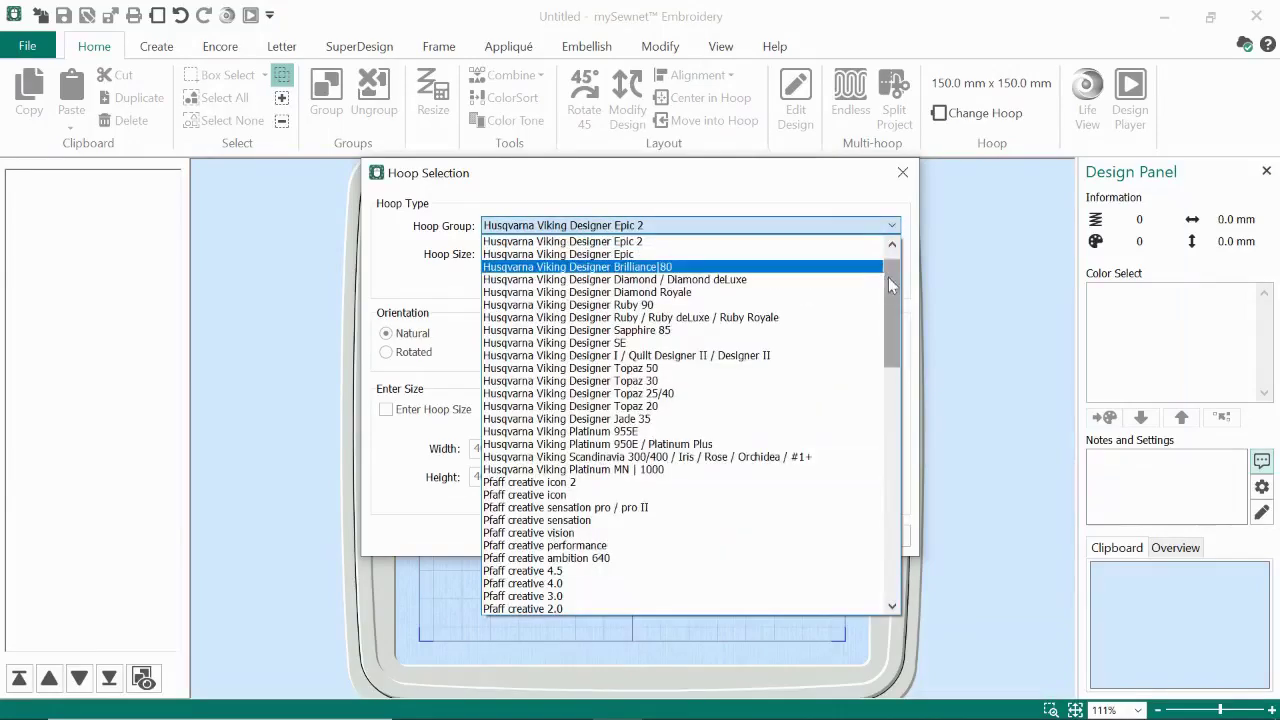
pyautogui.scroll(1, 888, 277)
pyautogui.click(690, 243)
pyautogui.click(700, 254)
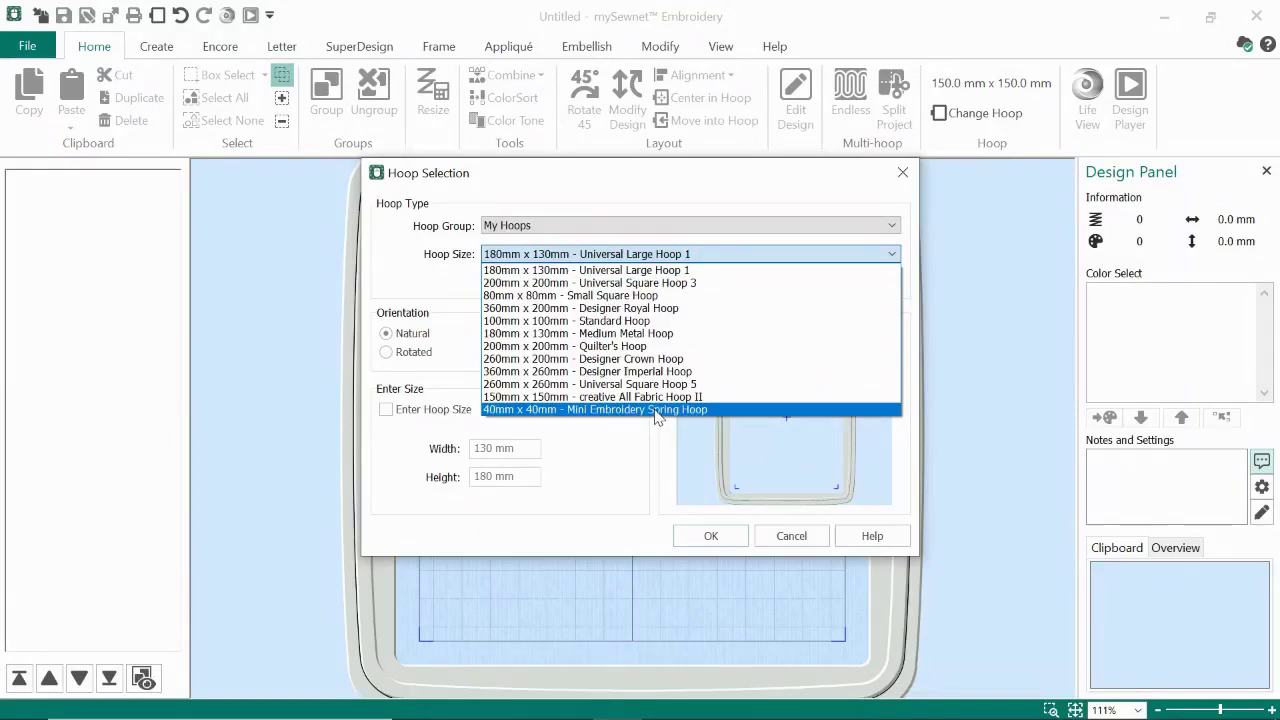
pyautogui.click(669, 188)
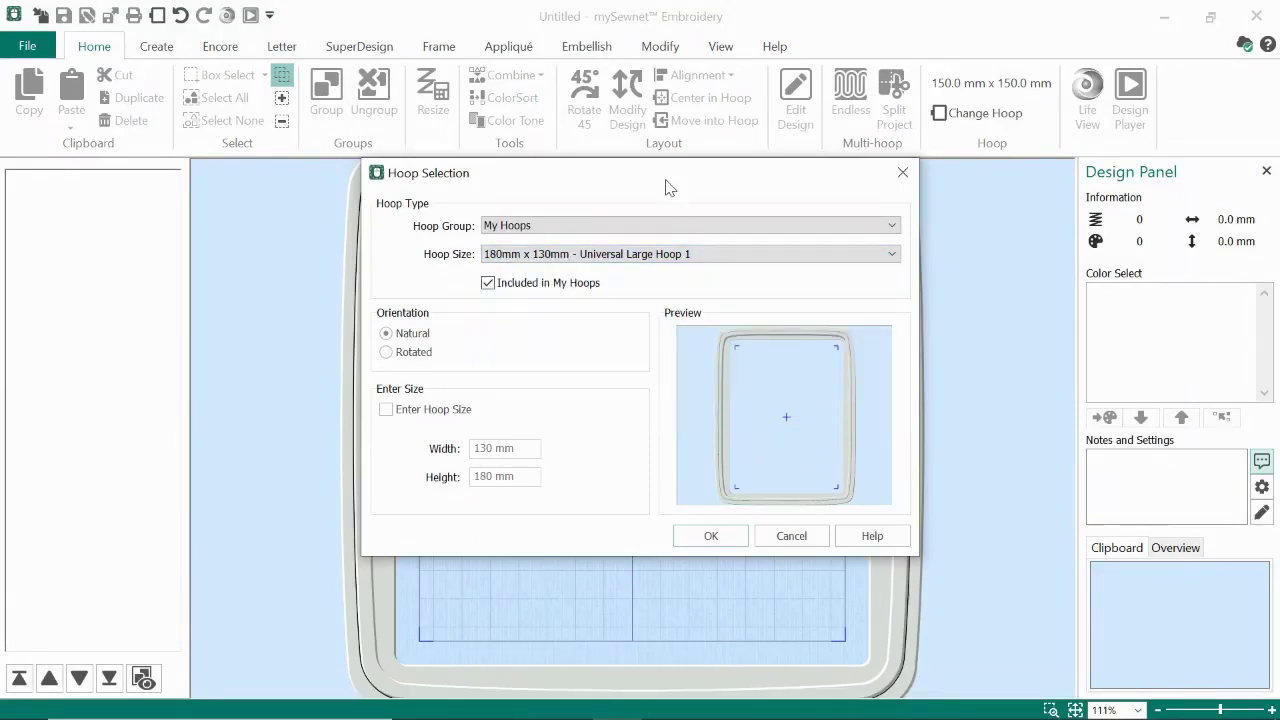
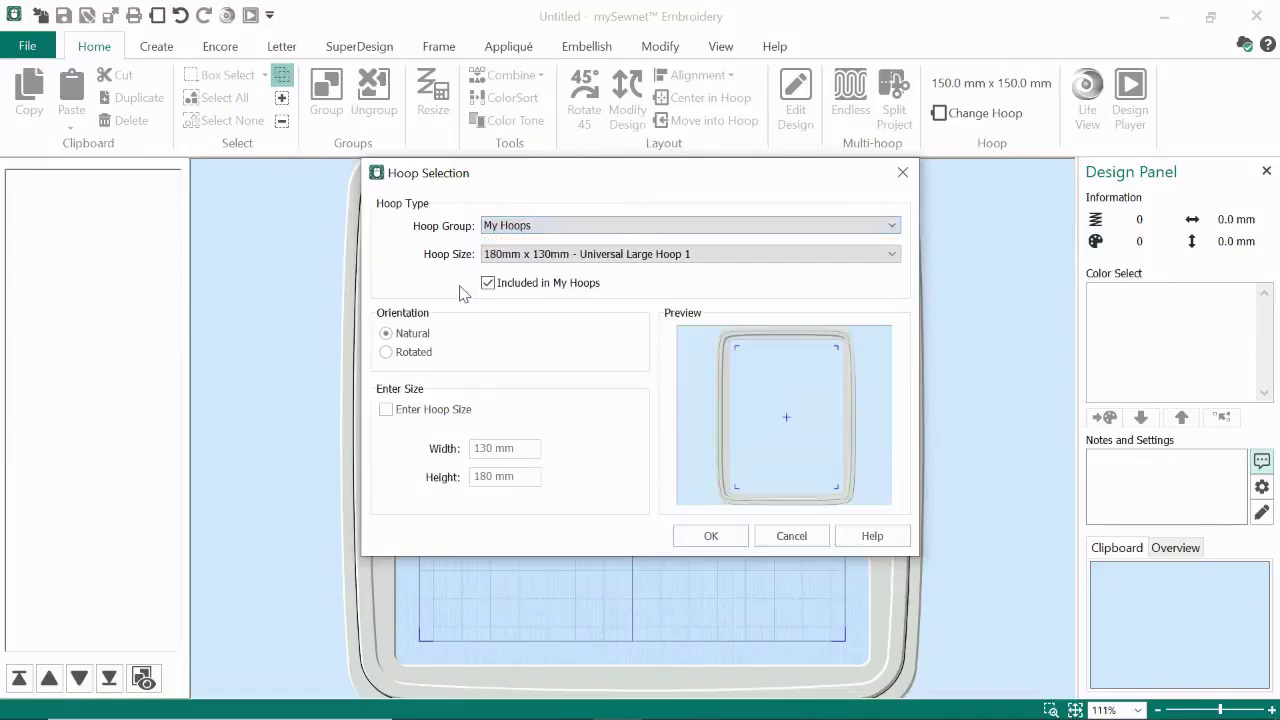
# - Preview the hoop in the Rotated orientation and restore the Natural orientation
pyautogui.click(387, 353)
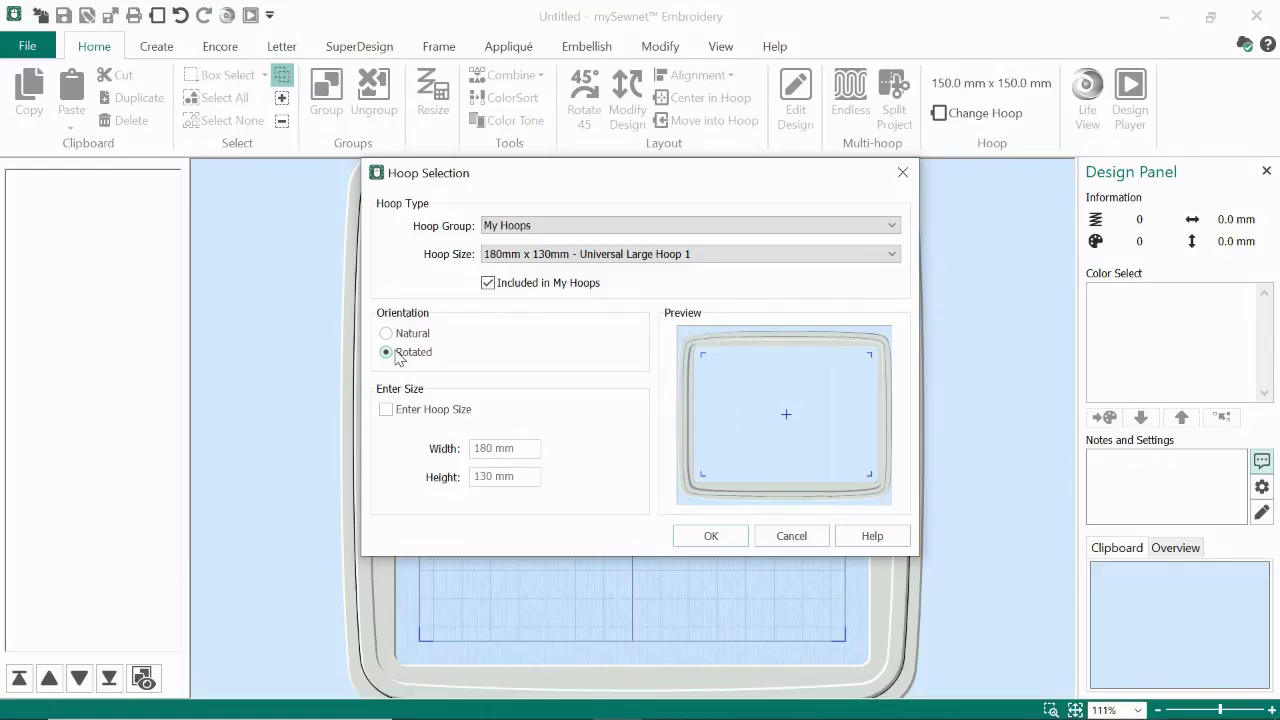
pyautogui.click(386, 334)
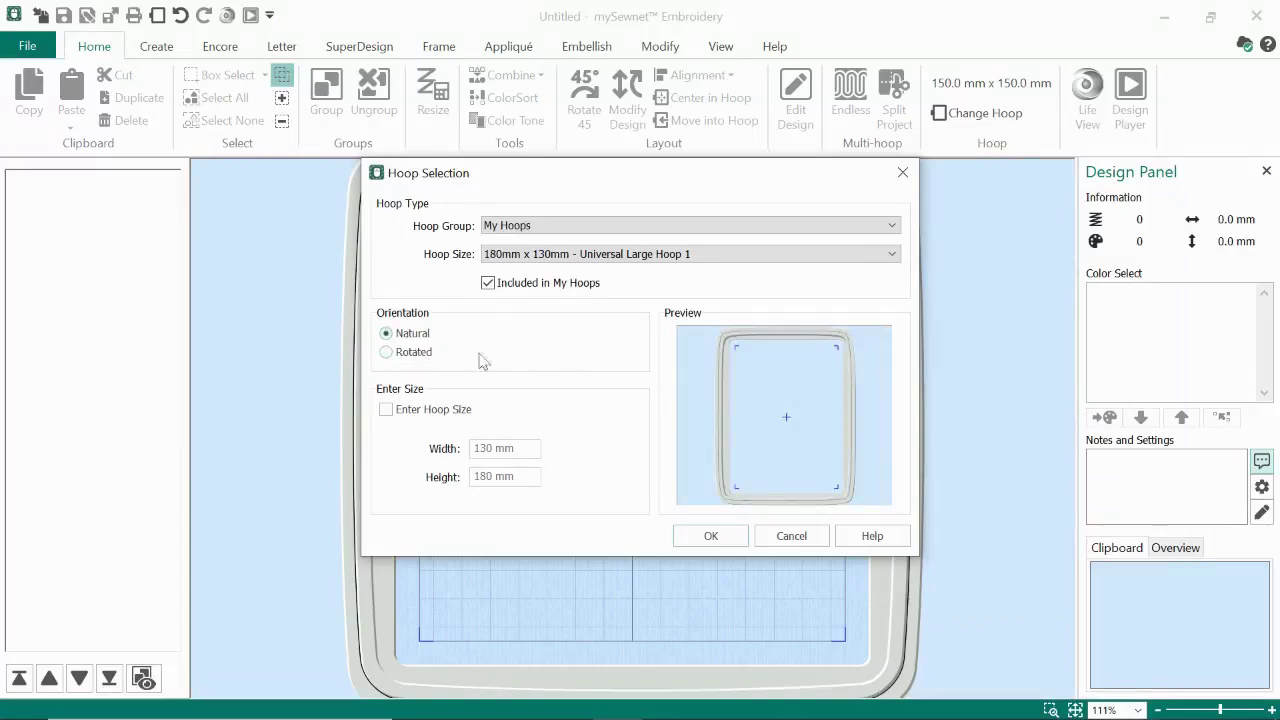
# - Try a custom hoop size of 5" width and 7" height, and turn the custom size off again
pyautogui.click(388, 412)
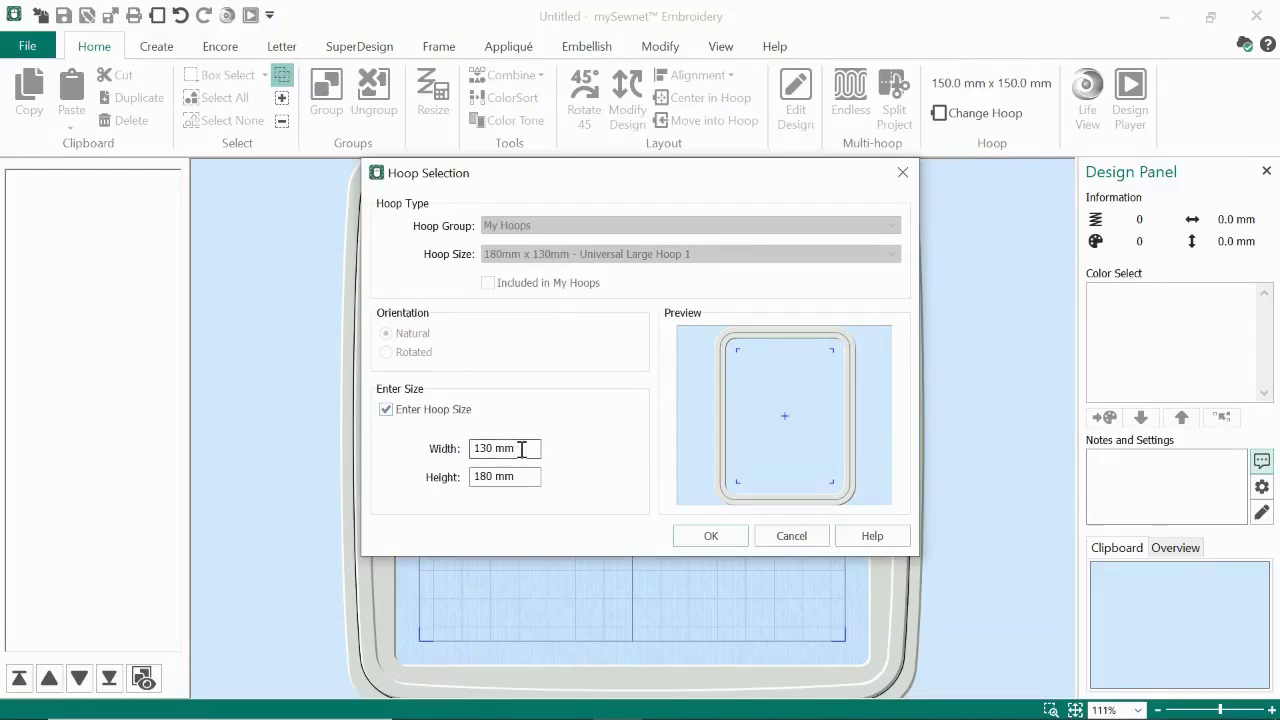
pyautogui.moveTo(521, 449); pyautogui.dragTo(468, 449)
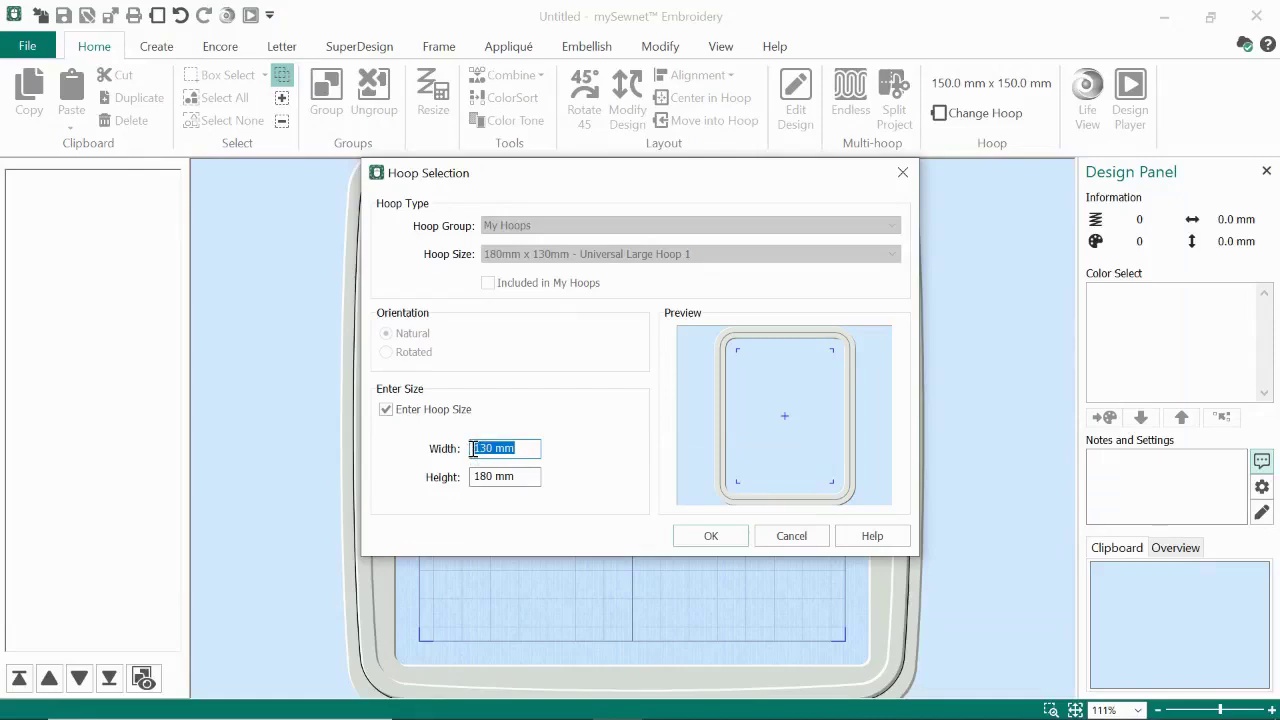
pyautogui.write('5')
pyautogui.write('27')
pyautogui.moveTo(528, 476); pyautogui.dragTo(473, 481)
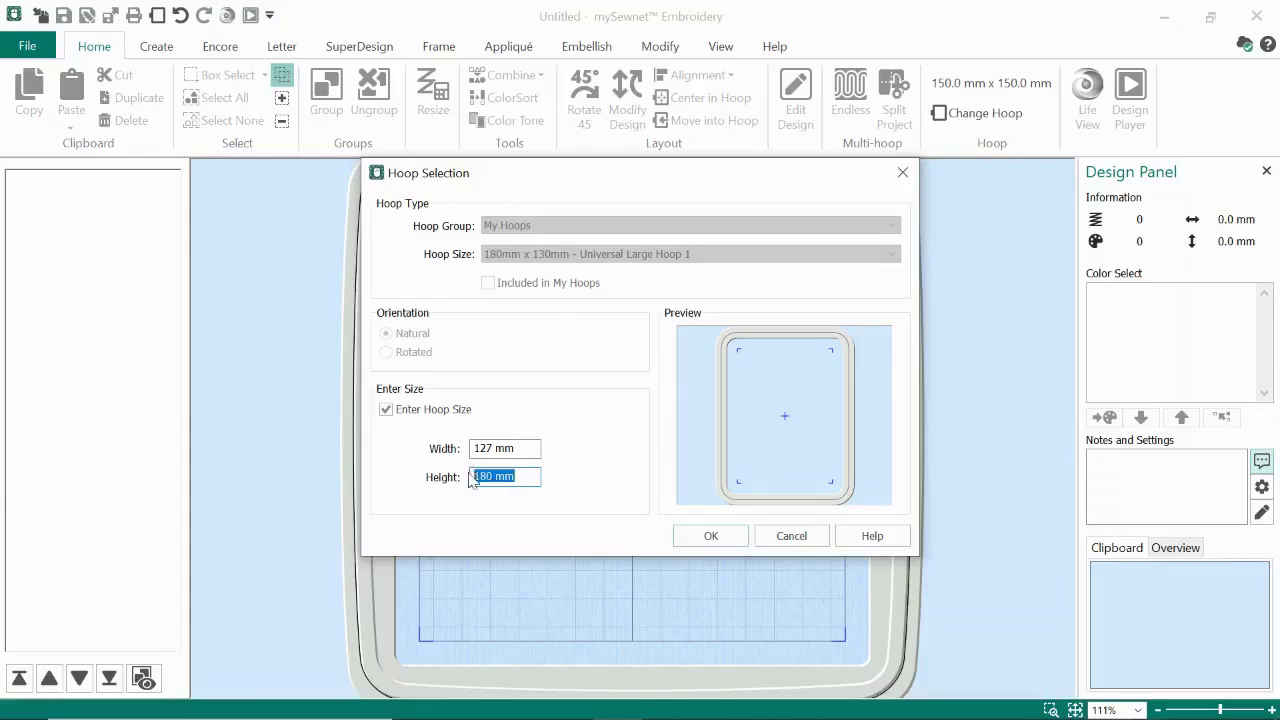
pyautogui.write('17')
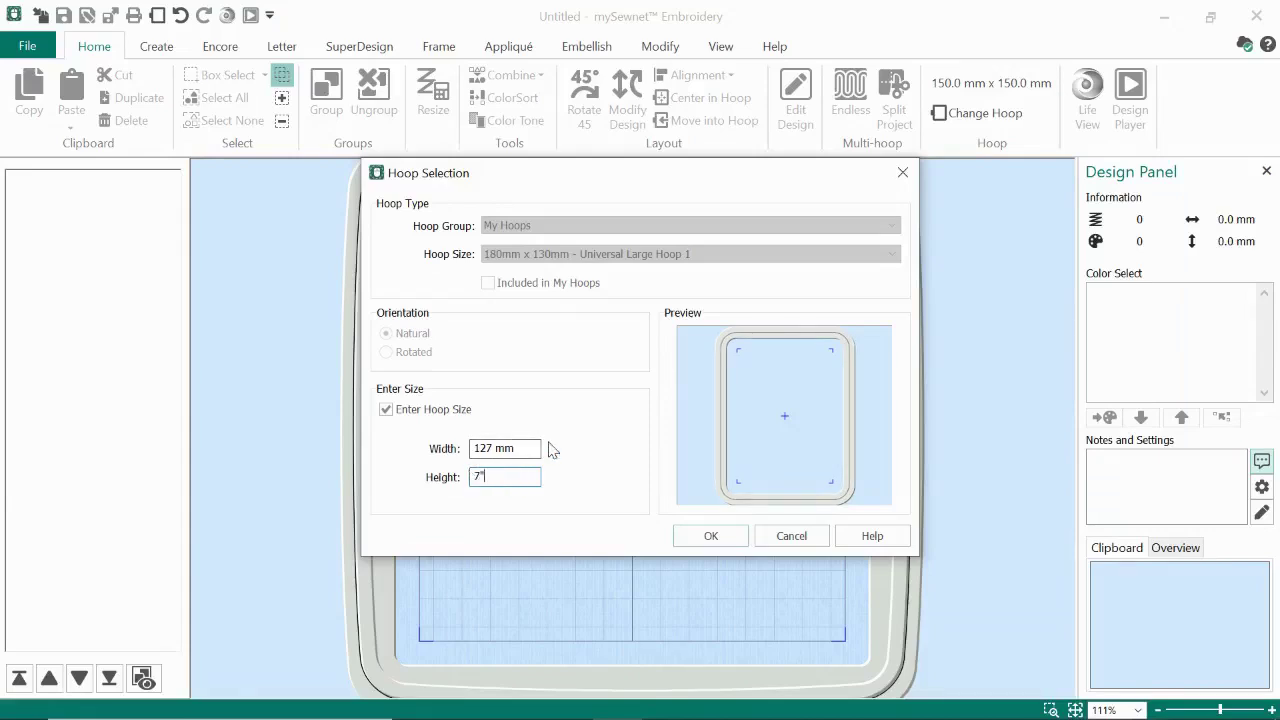
pyautogui.write('"')
pyautogui.click(387, 410)
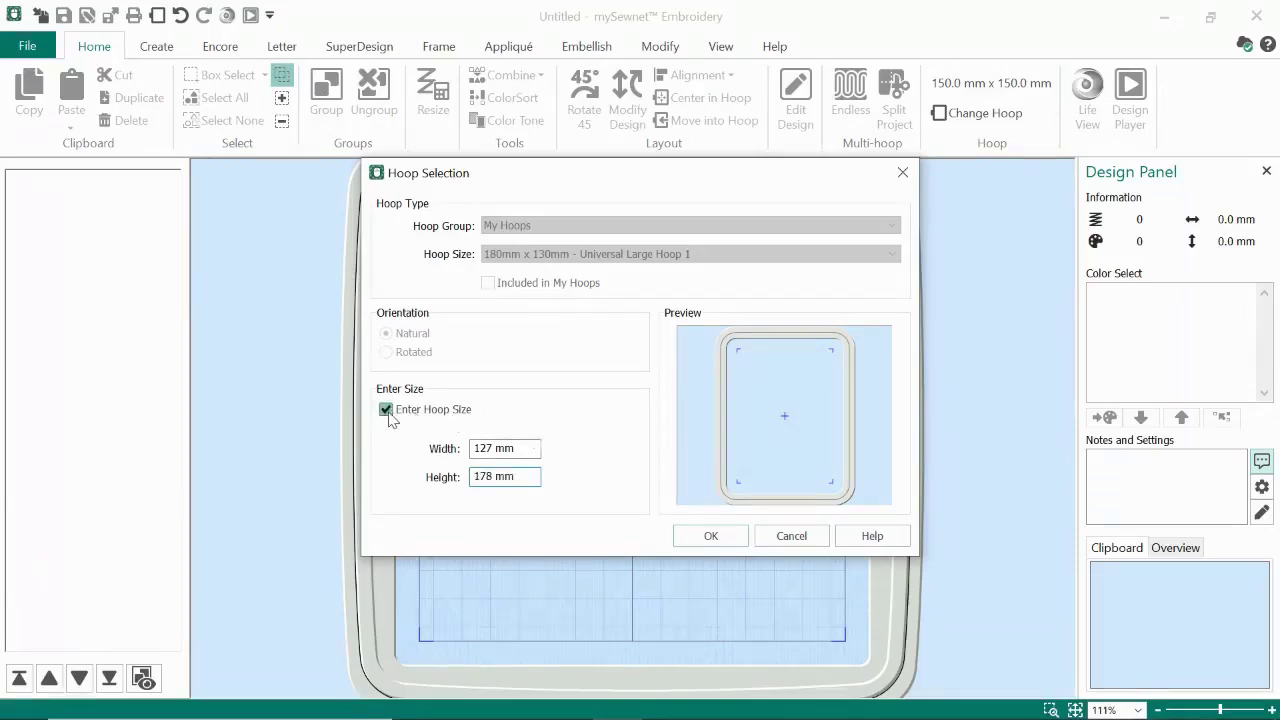
# - Select the 150mm x 150mm Universal Square Hoop 2 from the Universal group and apply it to the project
pyautogui.click(669, 226)
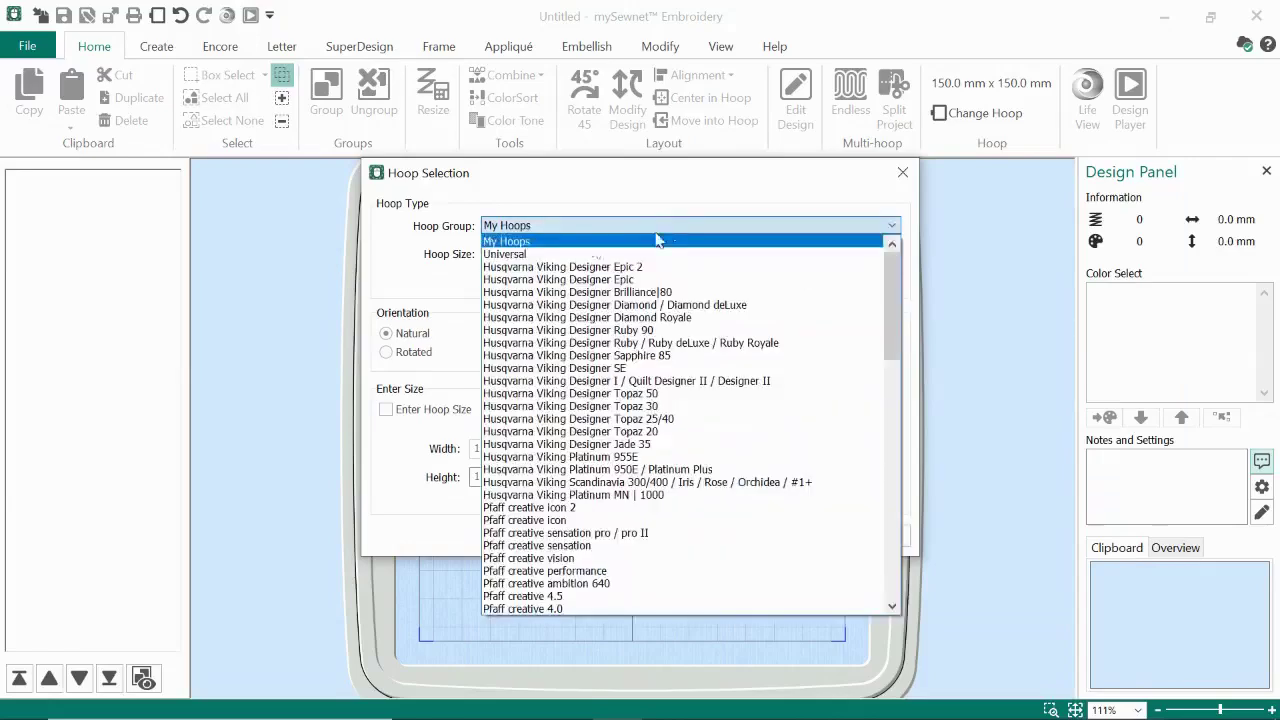
pyautogui.click(506, 254)
pyautogui.click(514, 256)
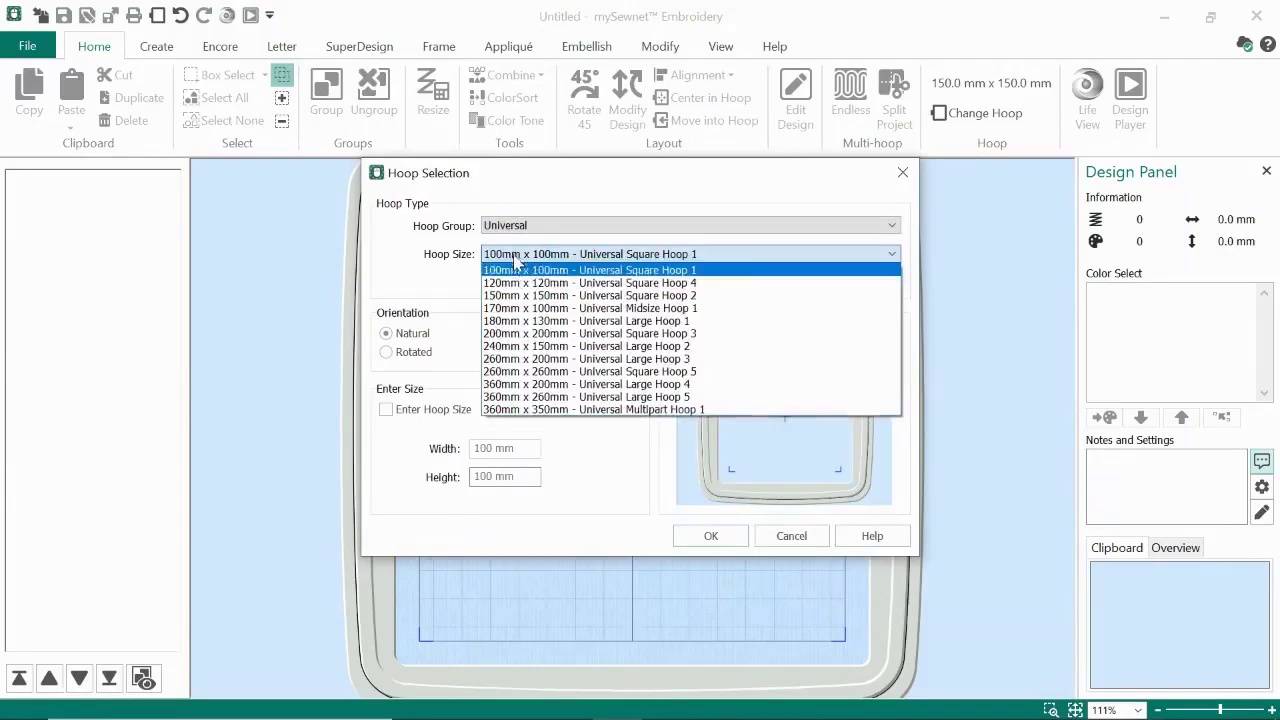
pyautogui.click(526, 295)
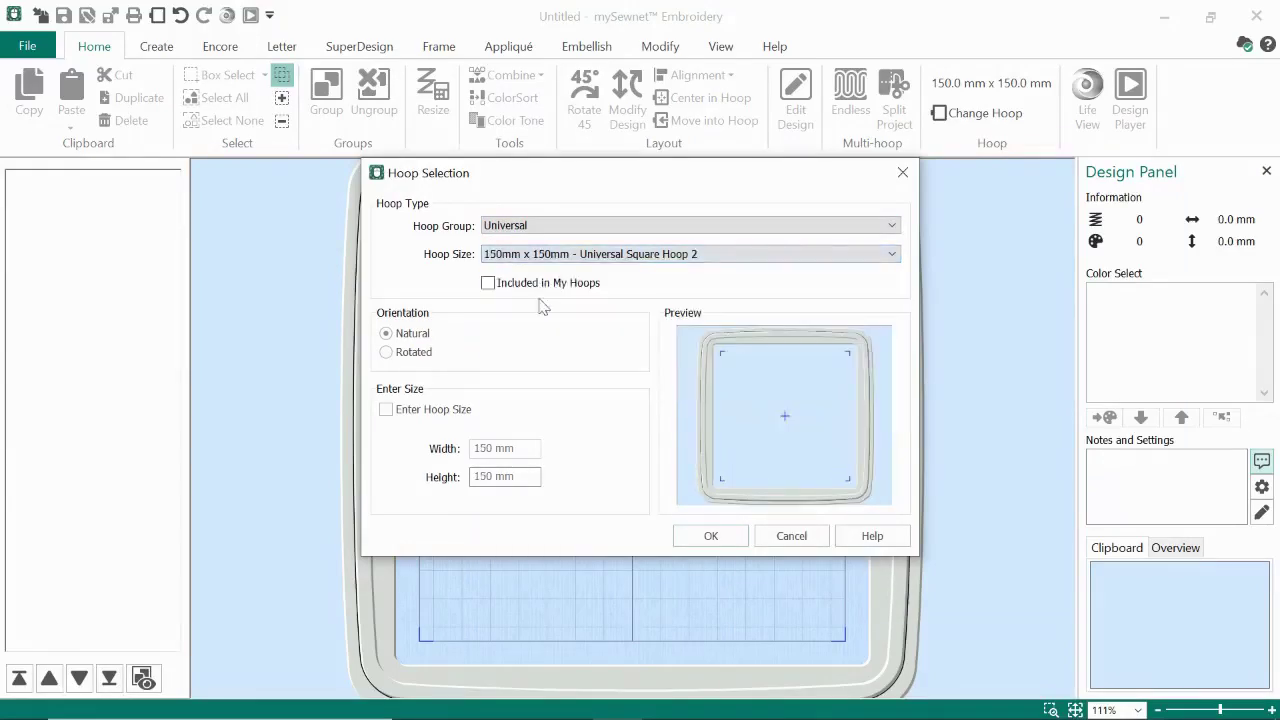
pyautogui.click(706, 538)
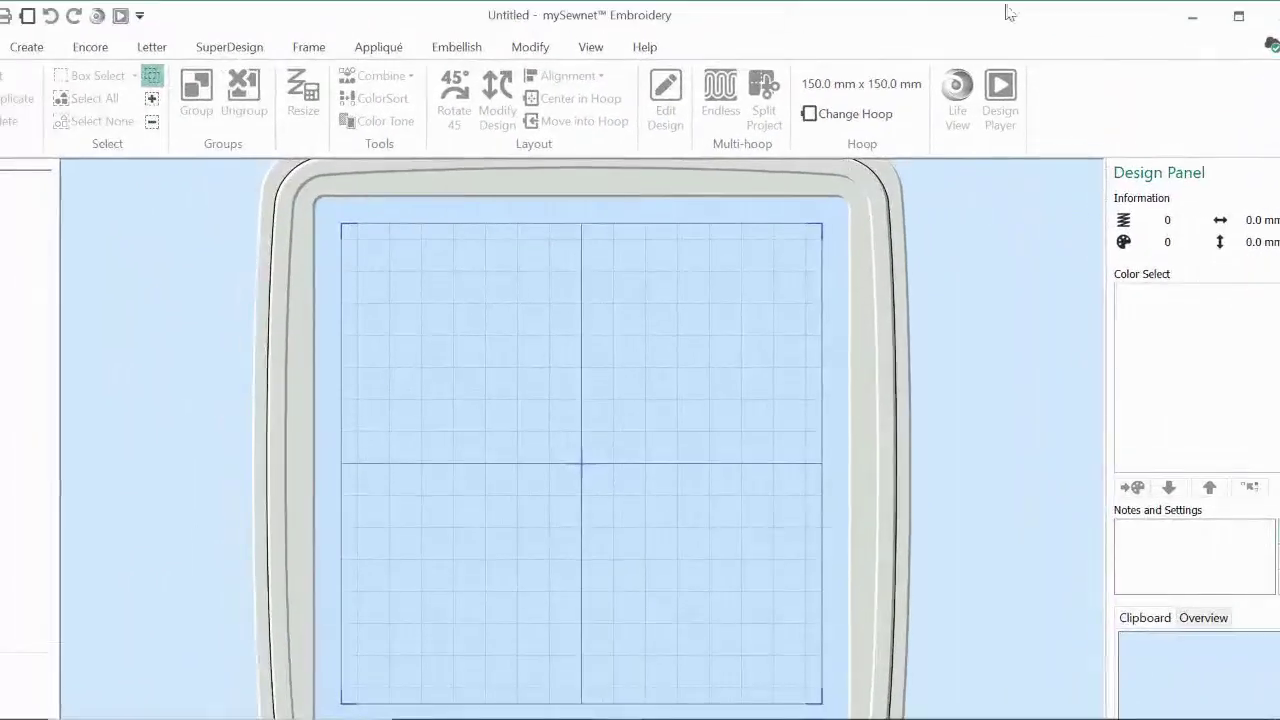
# - Maximize the program window, view the welcome page's new project options and return to the canvas
pyautogui.click(1226, 7)
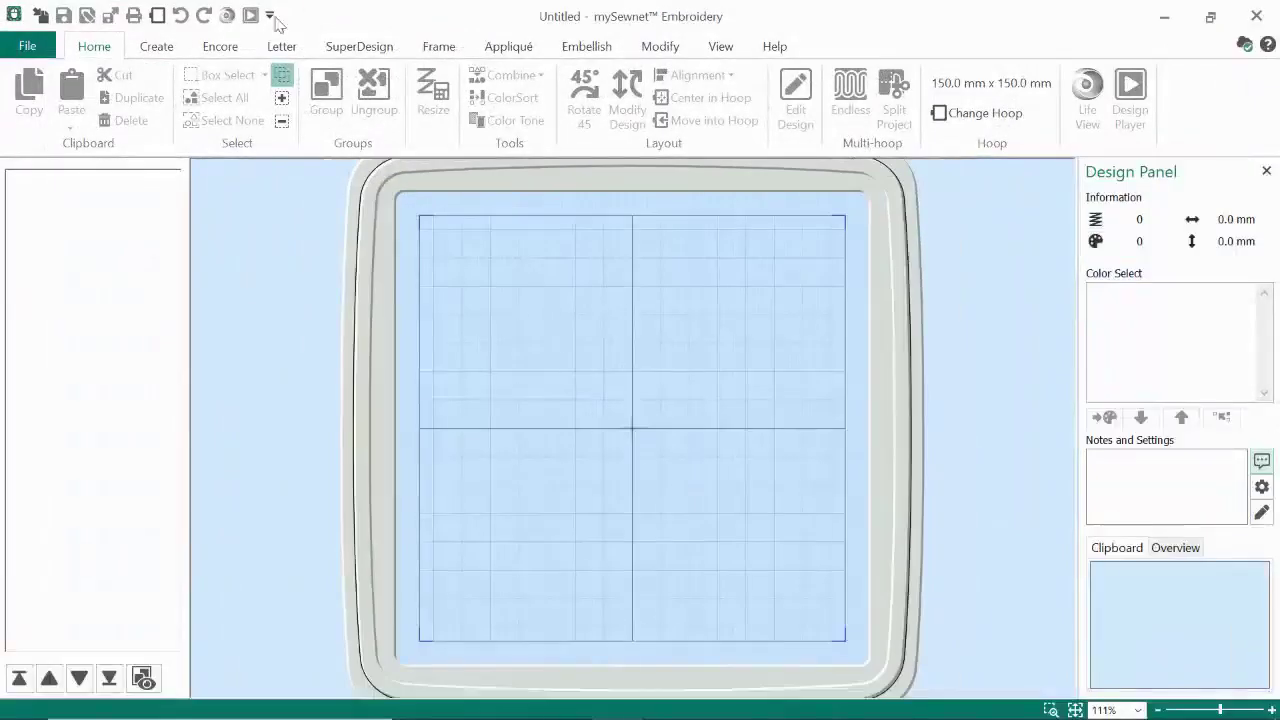
pyautogui.click(27, 46)
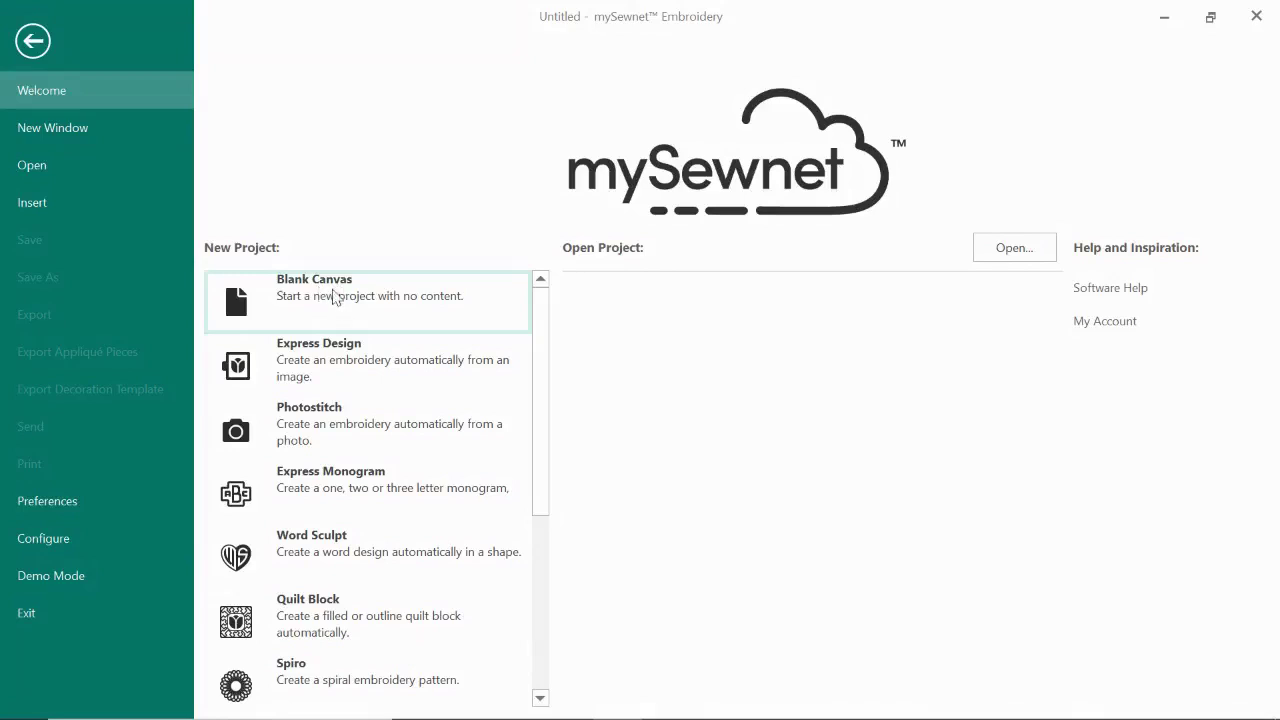
pyautogui.click(45, 46)
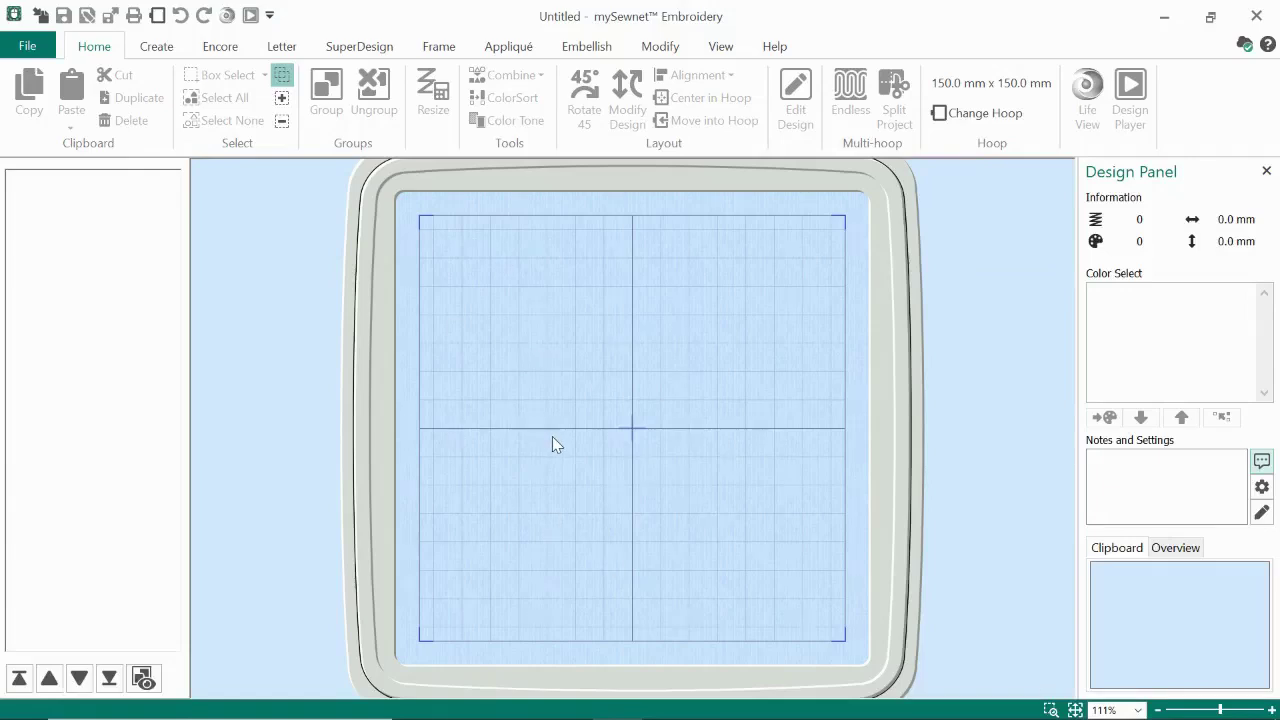
# - Hide the hoop grid and show it again
pyautogui.click(727, 57)
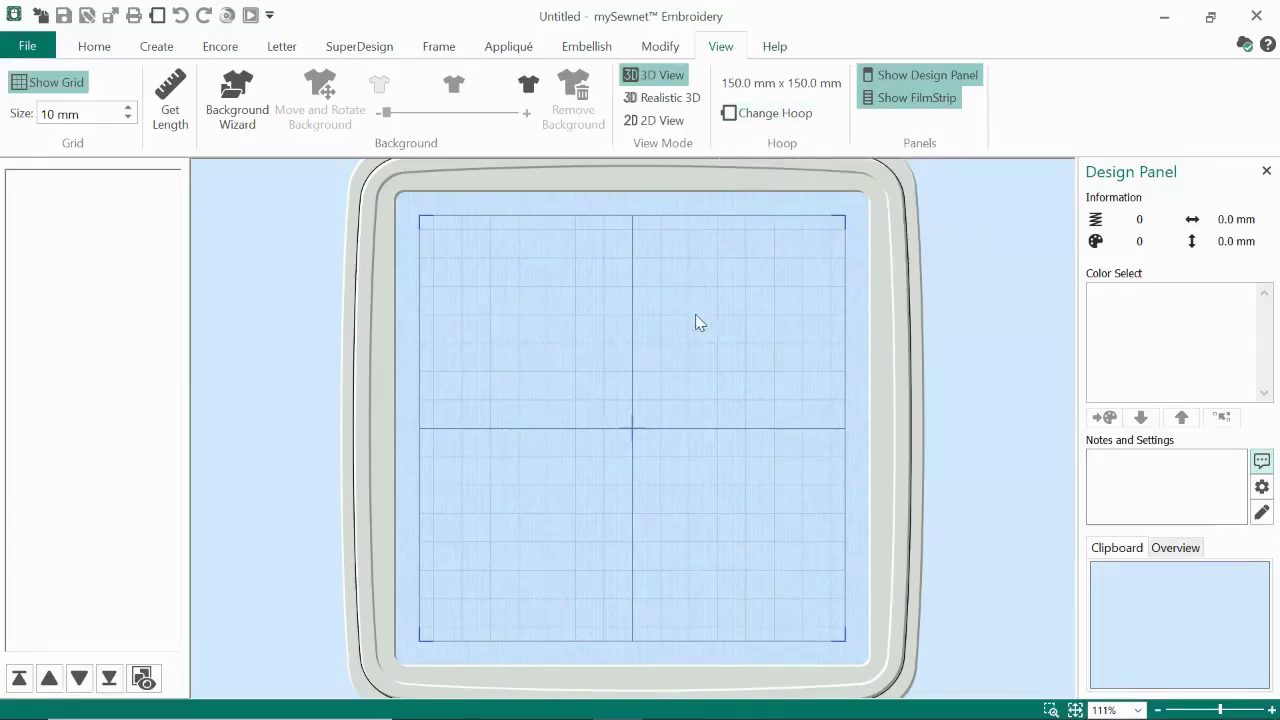
pyautogui.click(49, 90)
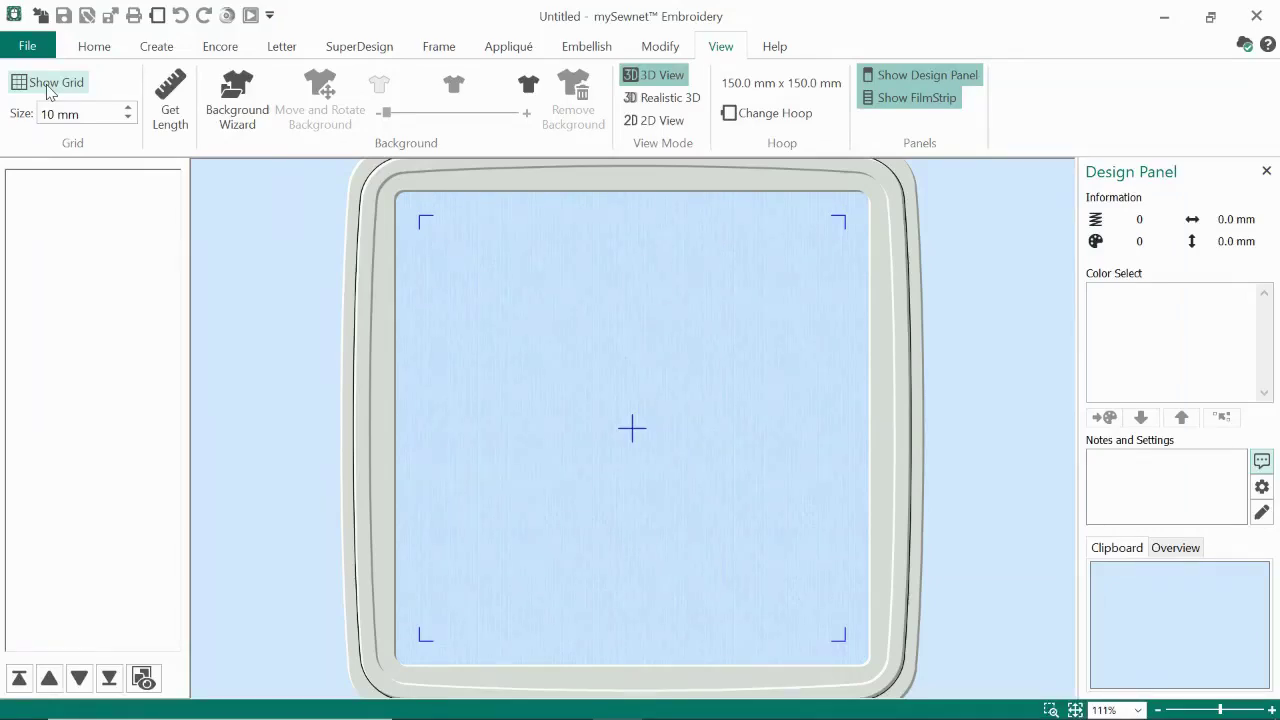
pyautogui.click(48, 88)
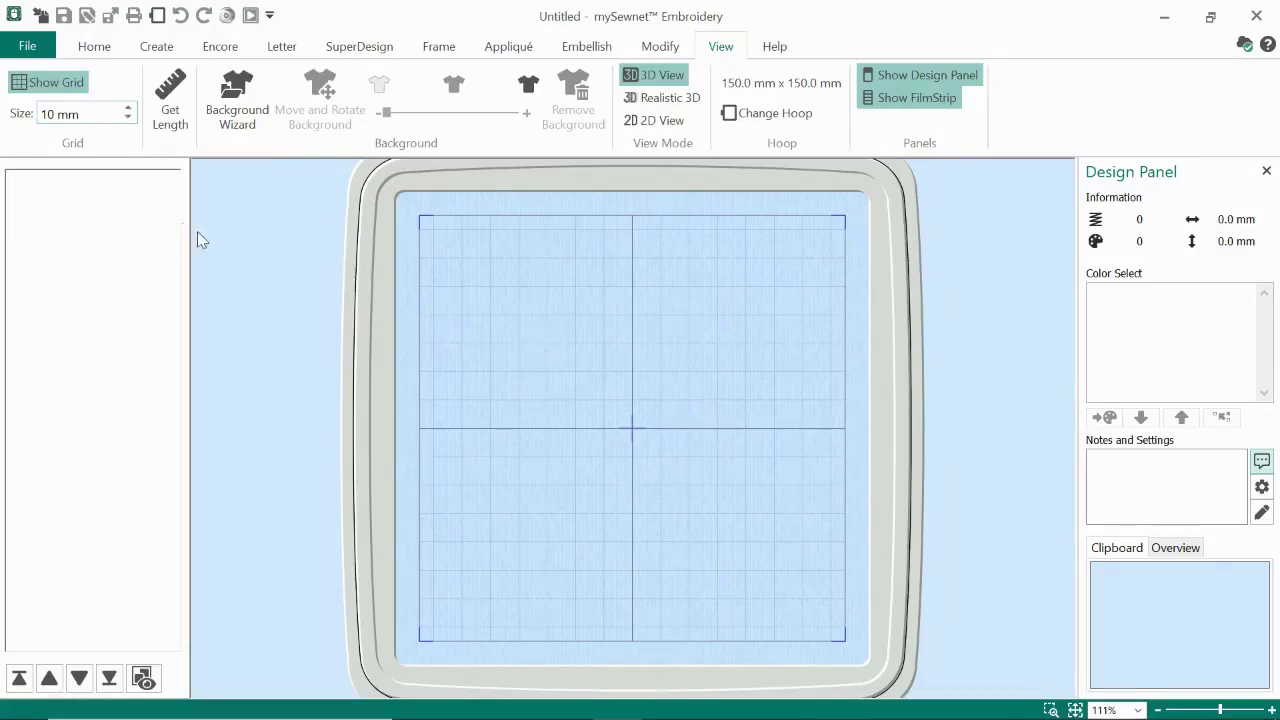
# - Set the hoop's grid size to 1"
pyautogui.click(86, 116)
pyautogui.doubleClick(62, 116)
pyautogui.moveTo(62, 116); pyautogui.dragTo(94, 115)
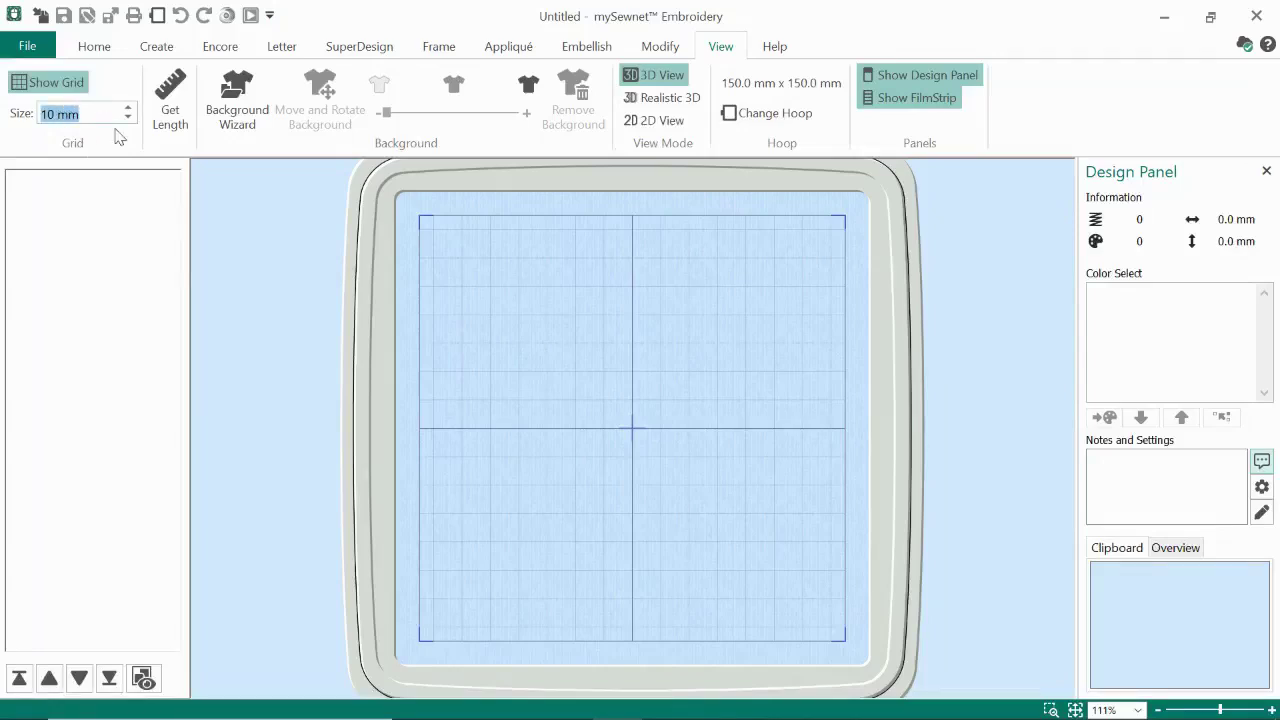
pyautogui.write('1"')
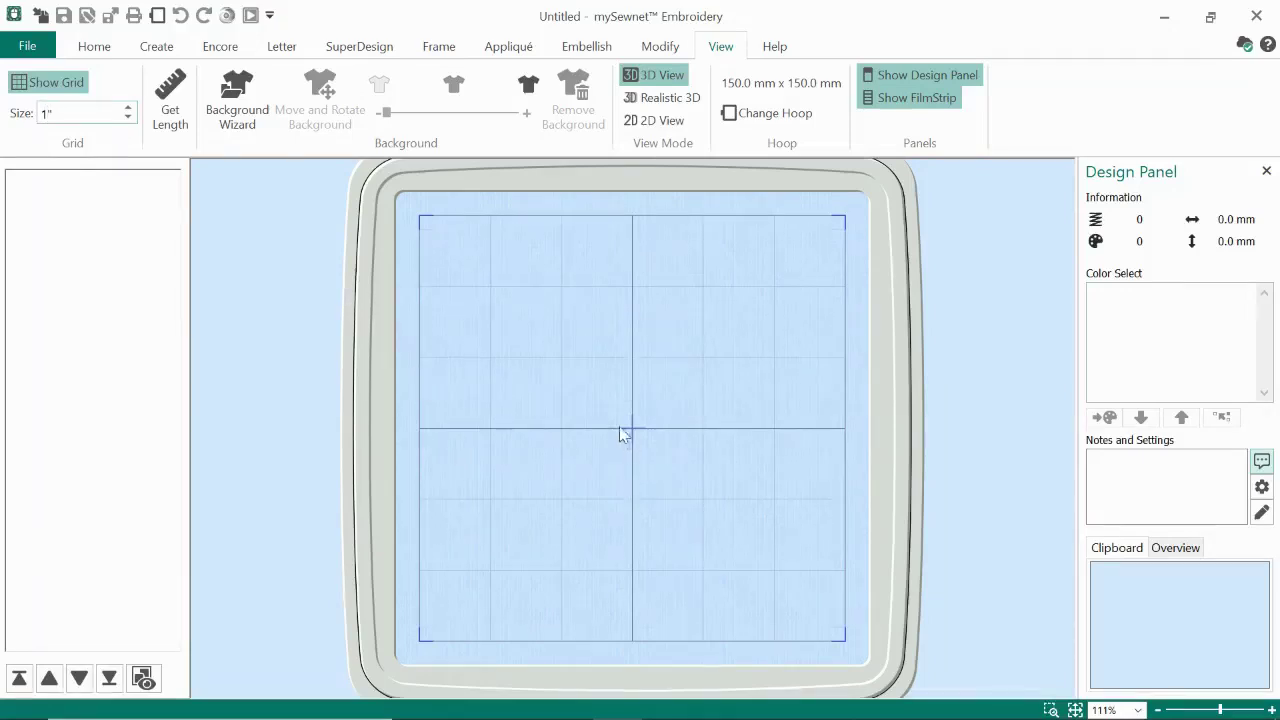
# - Set the hoop's grid size to 10 mm
pyautogui.click(526, 306)
pyautogui.tripleClick(90, 114)
pyautogui.write('10')
pyautogui.press('Return')
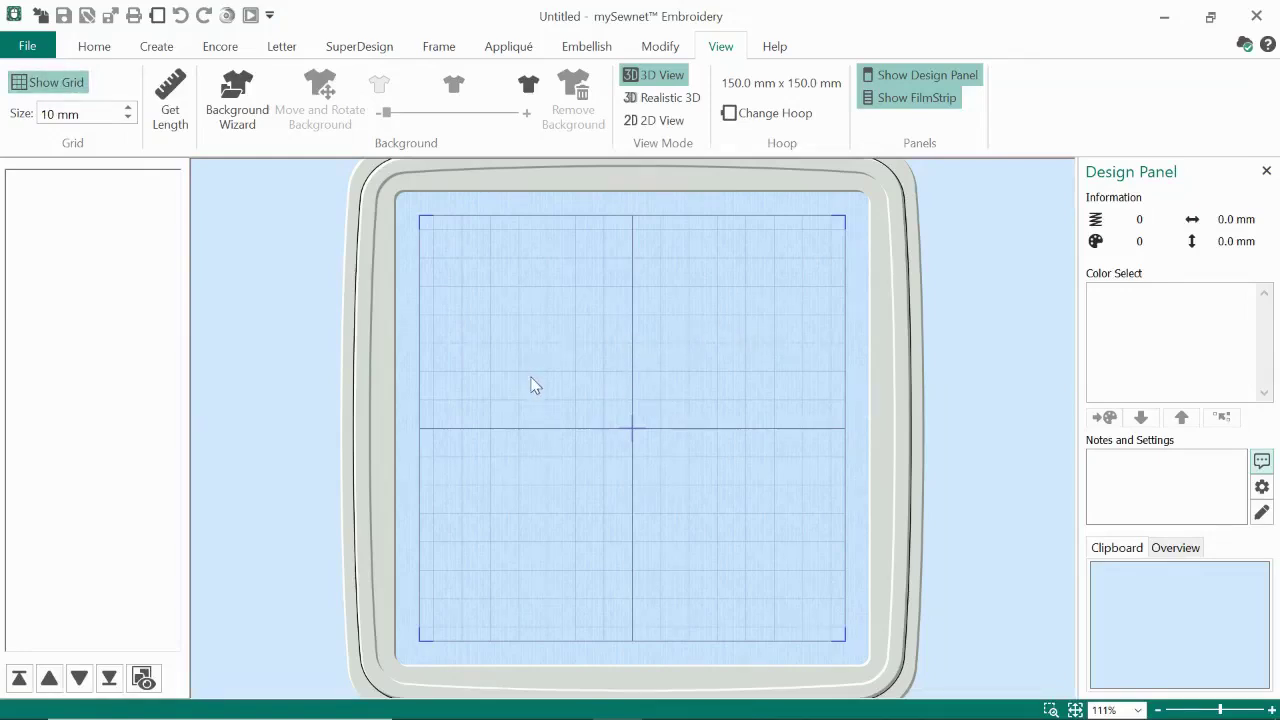
pyautogui.click(88, 48)
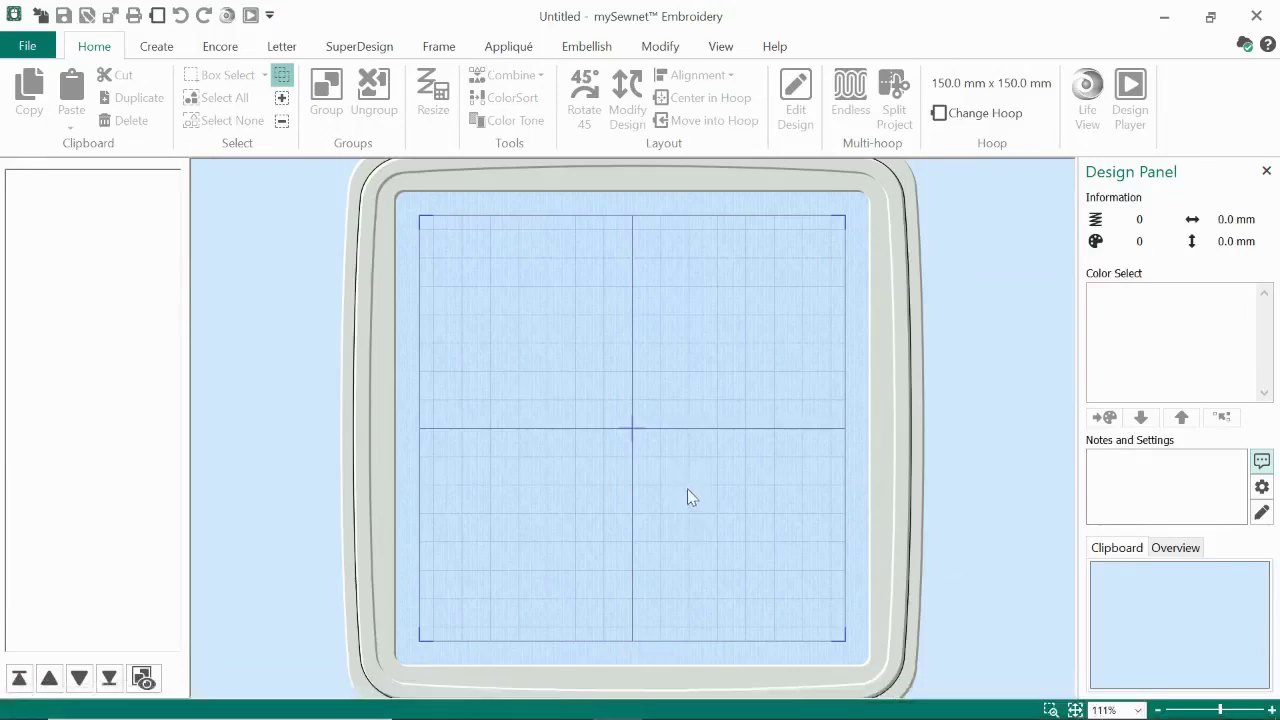
# - Measure a vertical distance from the hoop area's upper edge down to near its lower edge with Get Length
pyautogui.click(723, 48)
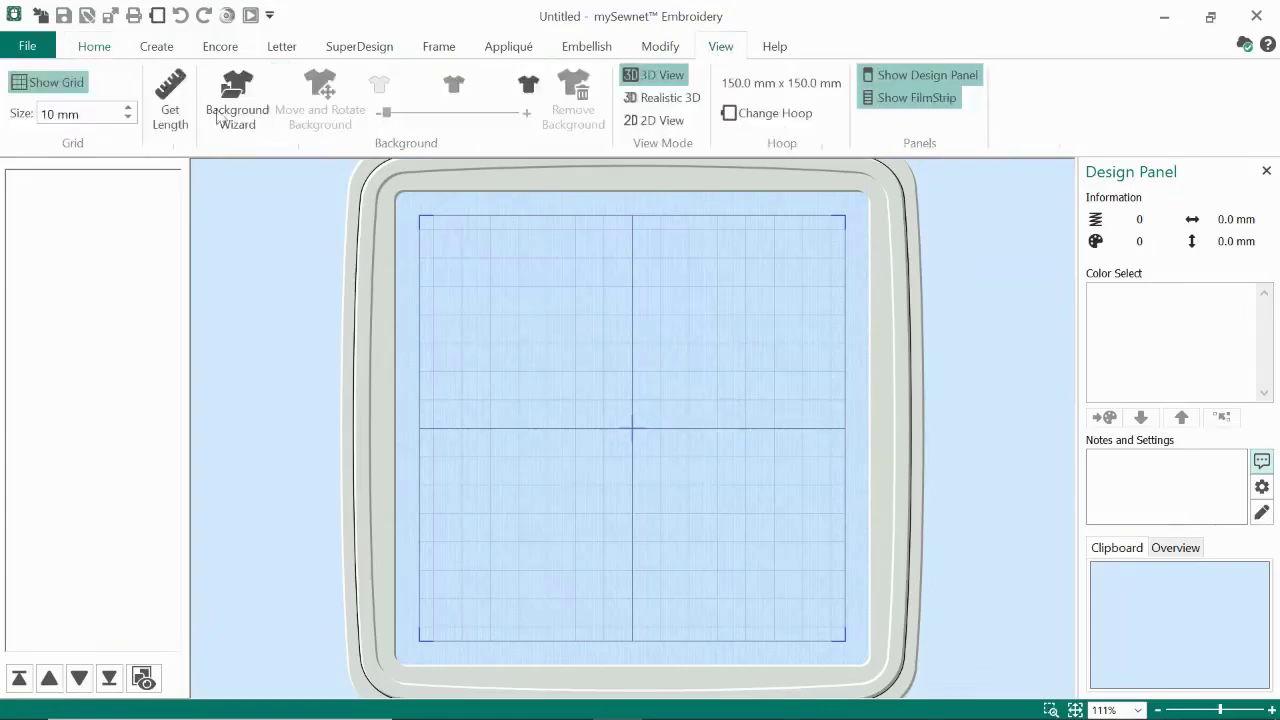
pyautogui.click(168, 119)
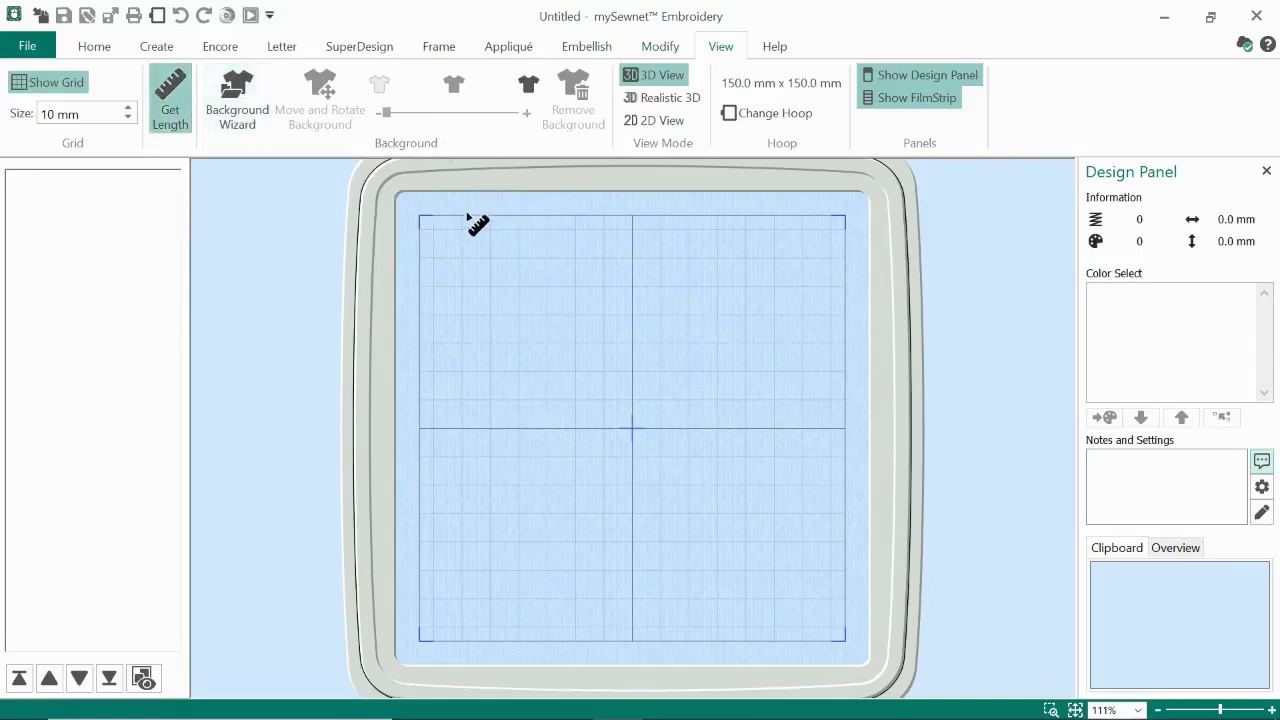
pyautogui.moveTo(466, 216); pyautogui.dragTo(467, 617)
pyautogui.click(93, 48)
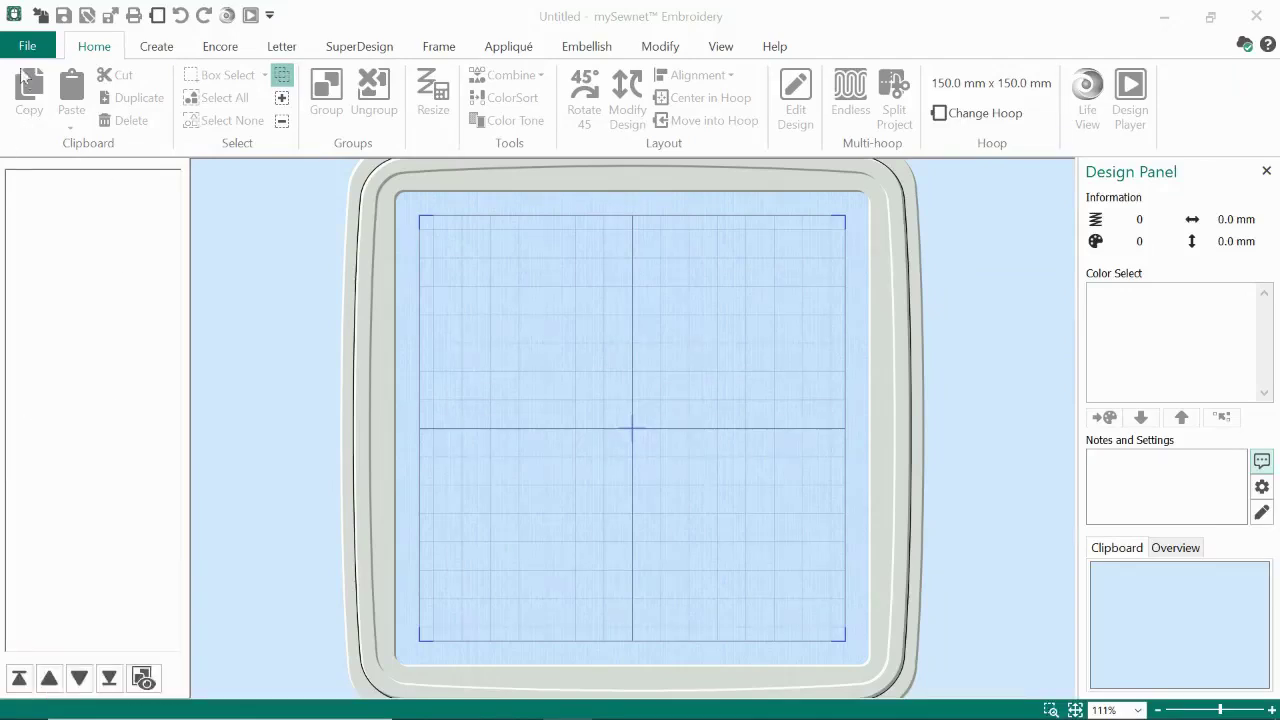
# - Browse the Stitch samples folder and insert the Iris Single embroidery design into the hoop
pyautogui.click(42, 16)
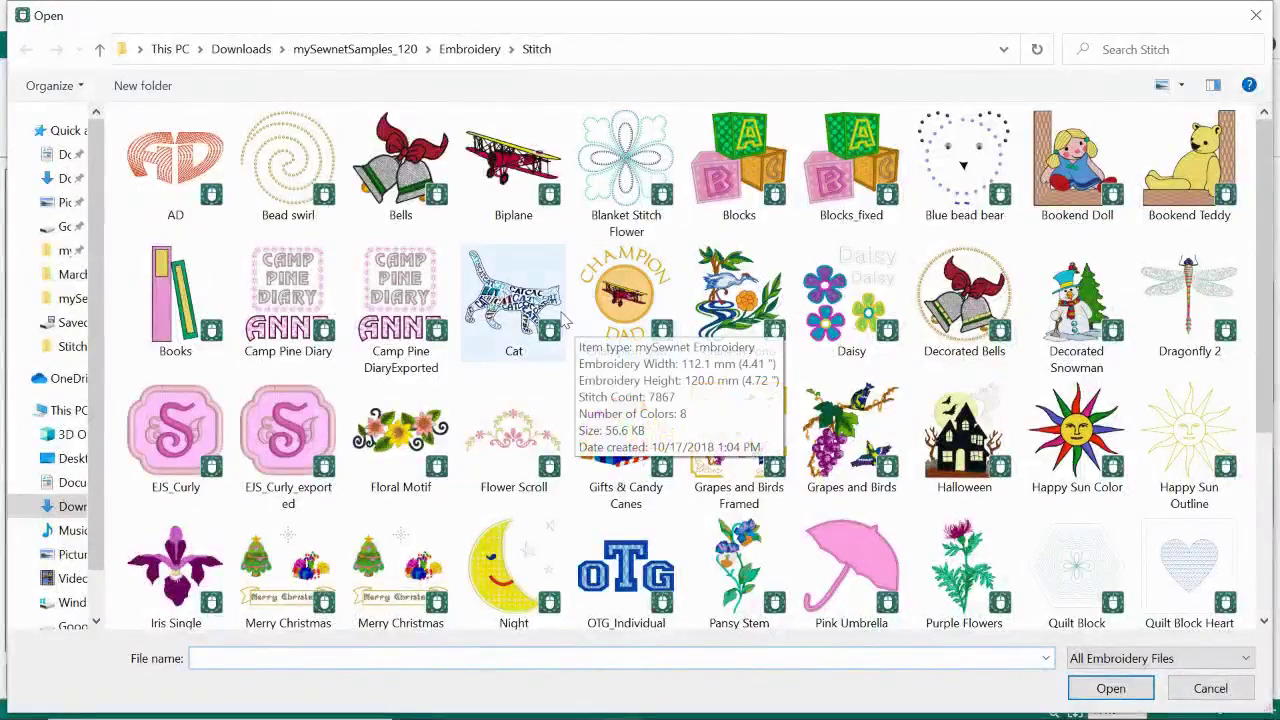
pyautogui.scroll(-2, 562, 320)
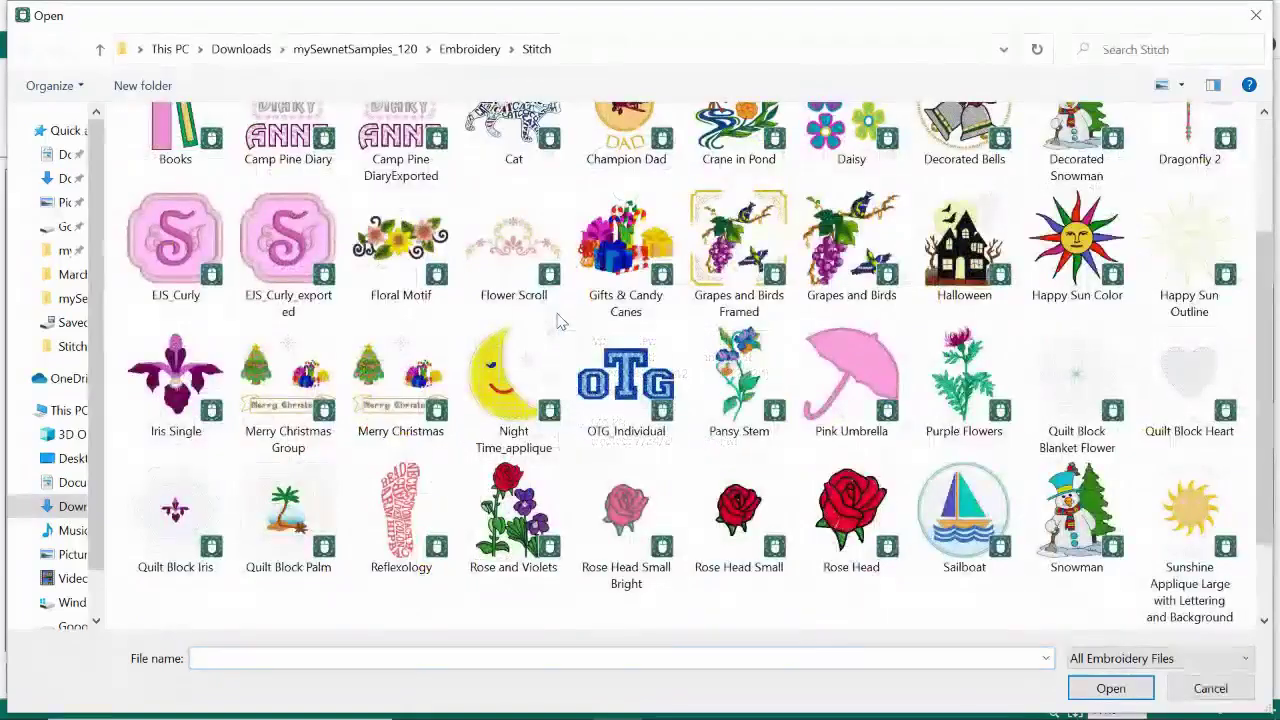
pyautogui.scroll(-2, 560, 320)
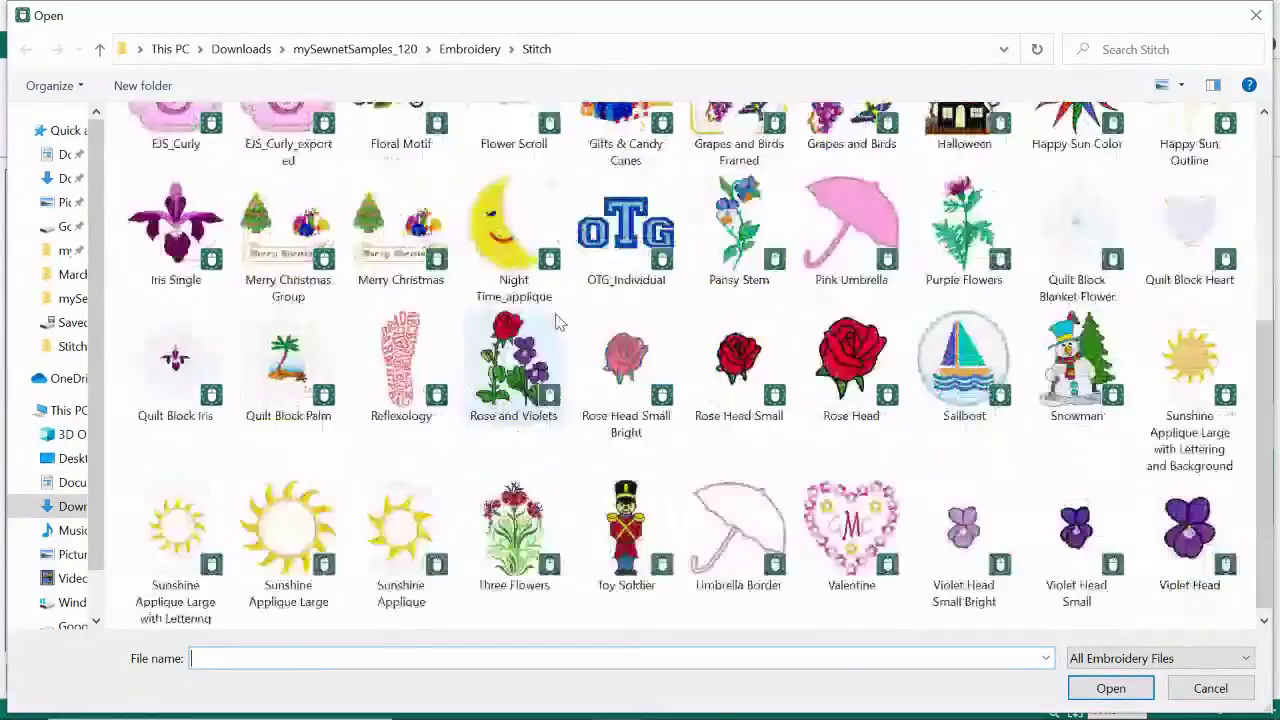
pyautogui.scroll(2, 556, 326)
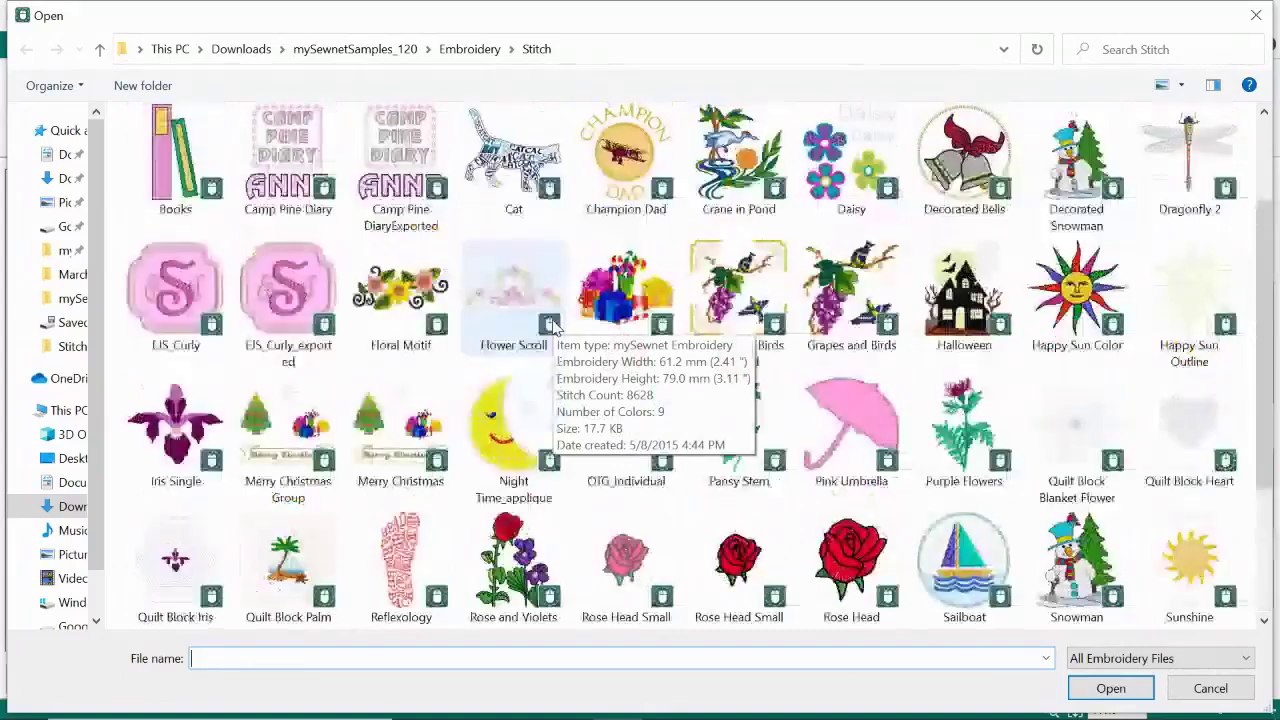
pyautogui.click(180, 447)
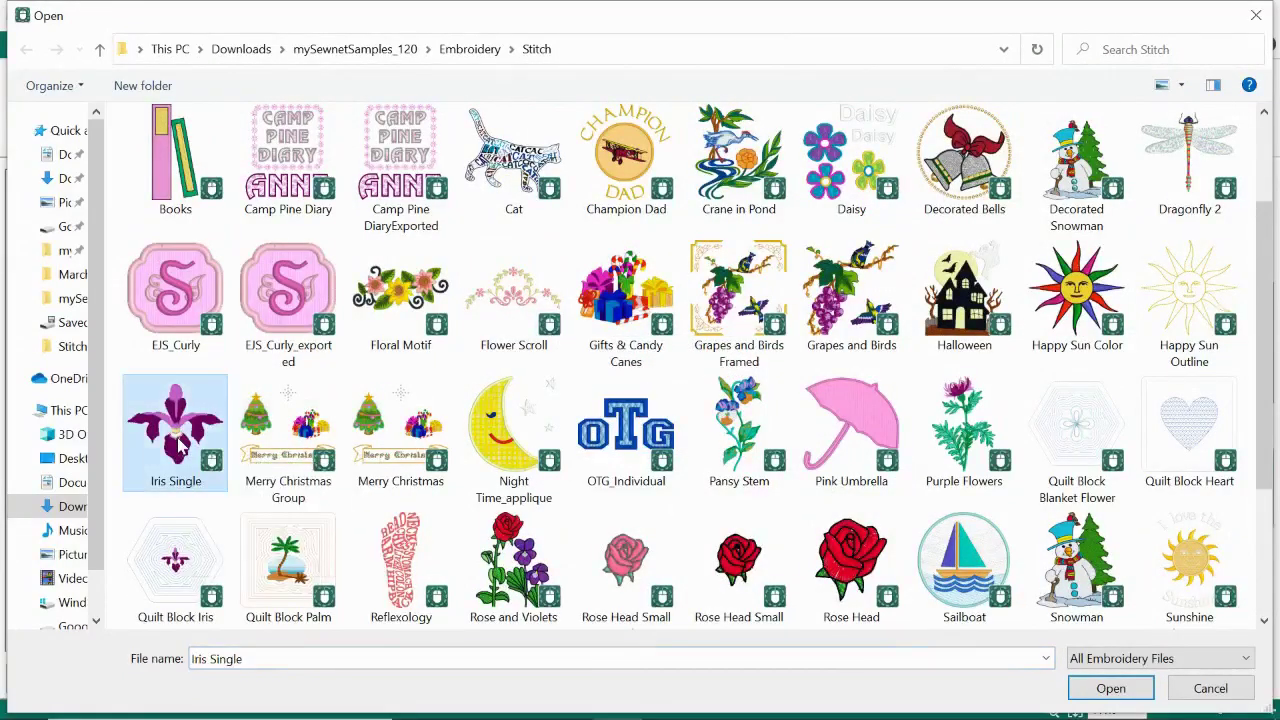
pyautogui.click(1085, 690)
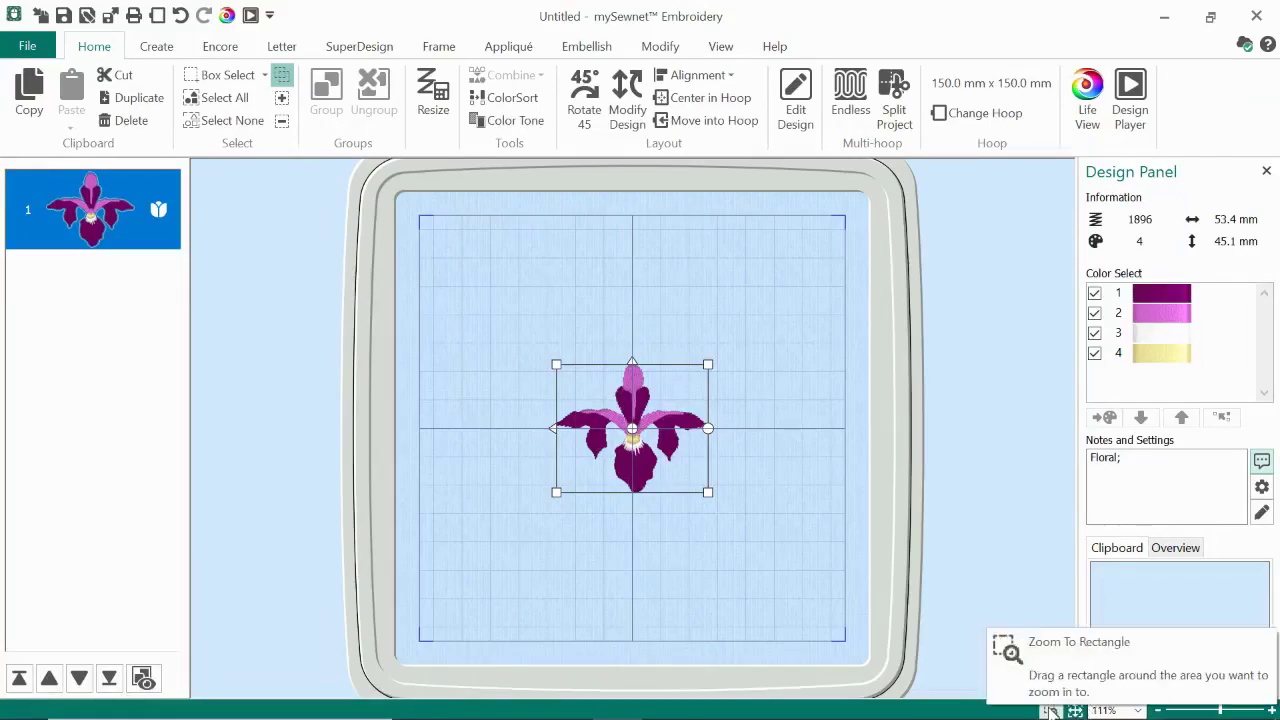
# - Magnify the area around the iris and move the design slightly down from the hoop center
pyautogui.click(1050, 709)
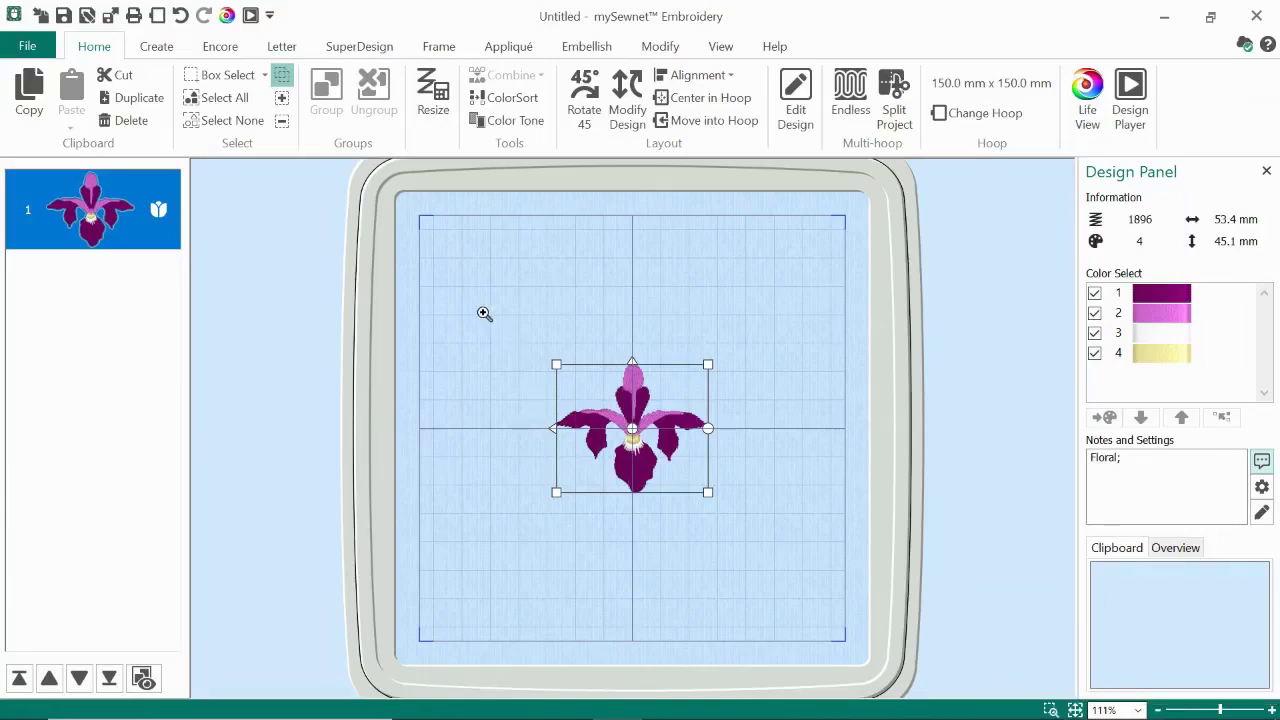
pyautogui.moveTo(460, 311); pyautogui.dragTo(845, 562)
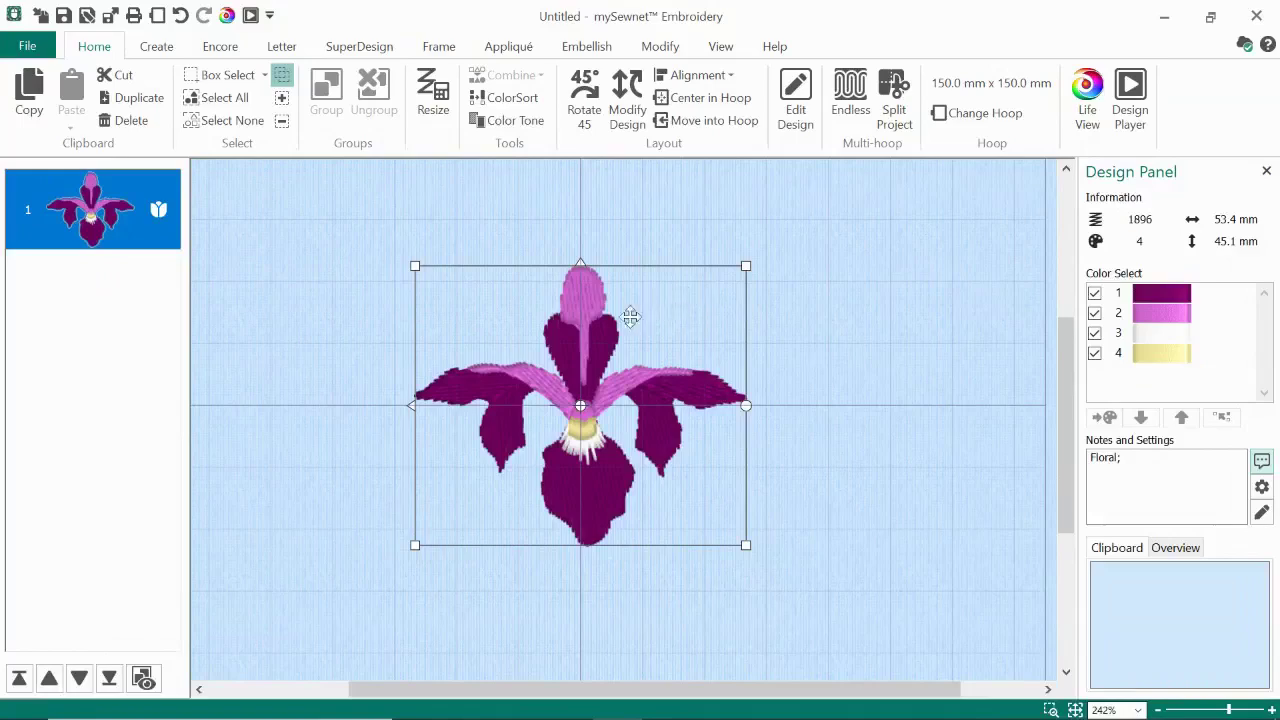
pyautogui.moveTo(664, 311); pyautogui.dragTo(635, 346)
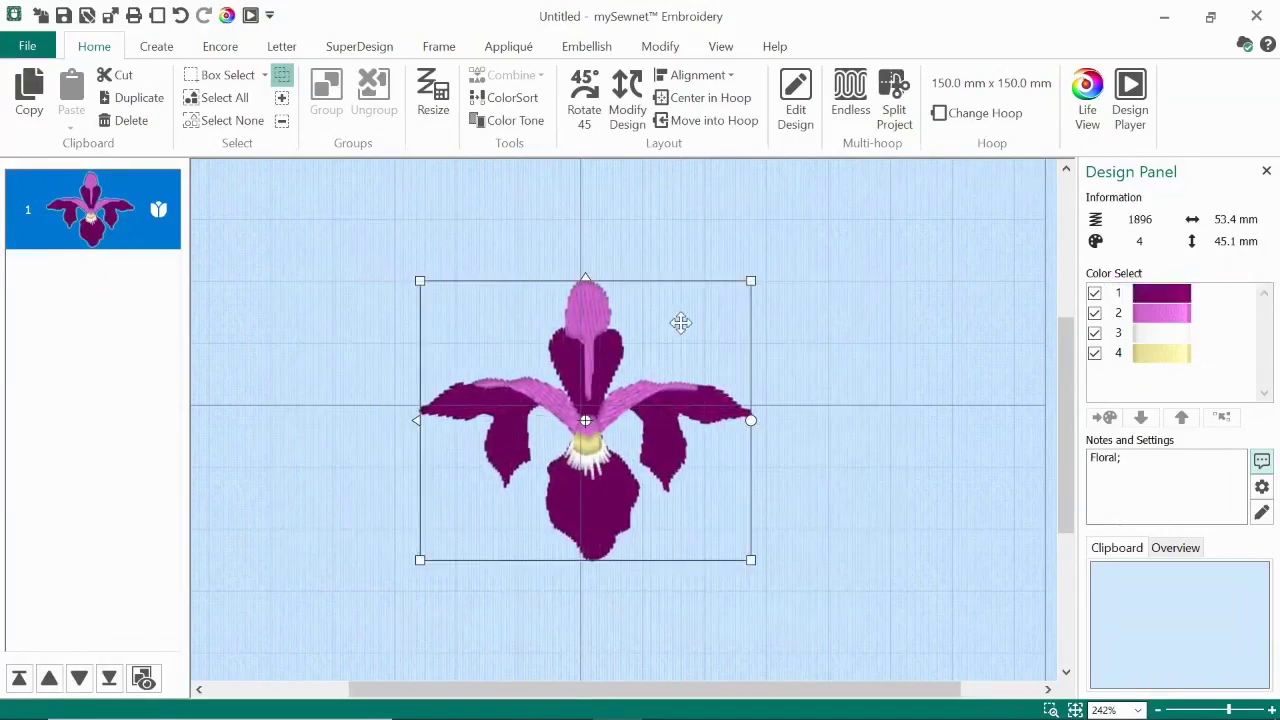
# - Mirror the iris vertically and back to upright, and mirror it horizontally and back twice
pyautogui.click(585, 278)
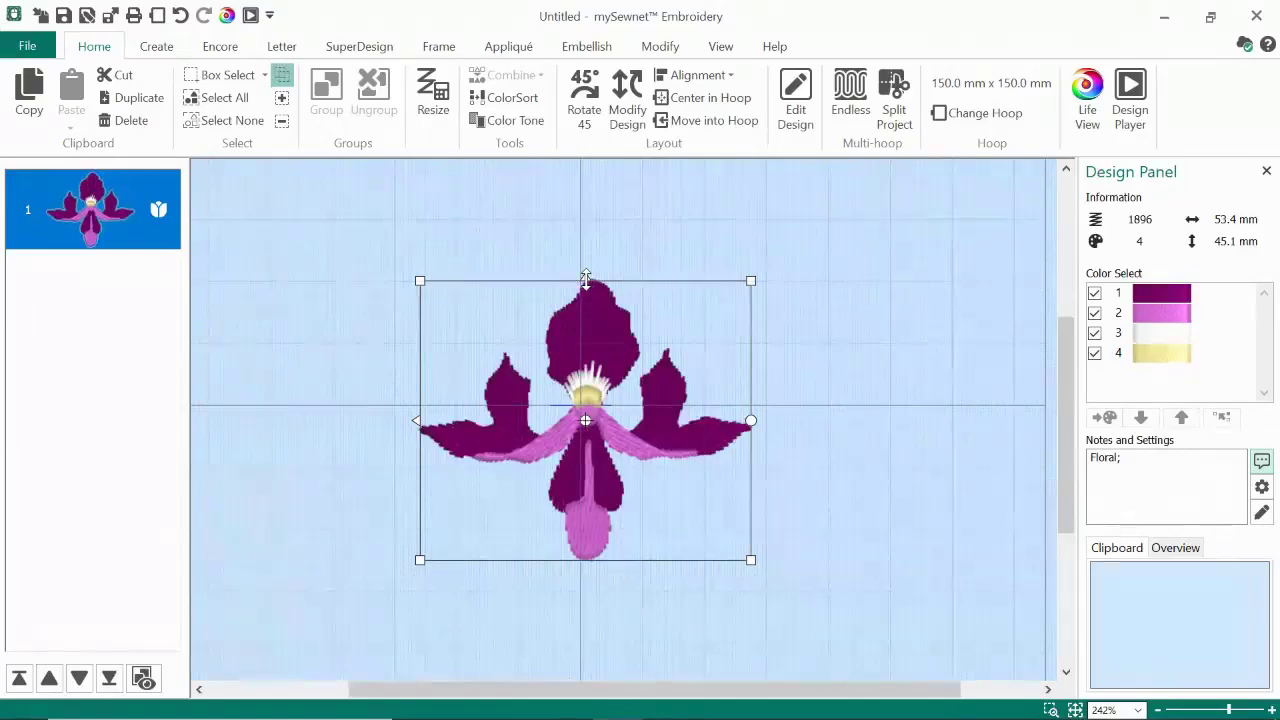
pyautogui.click(585, 278)
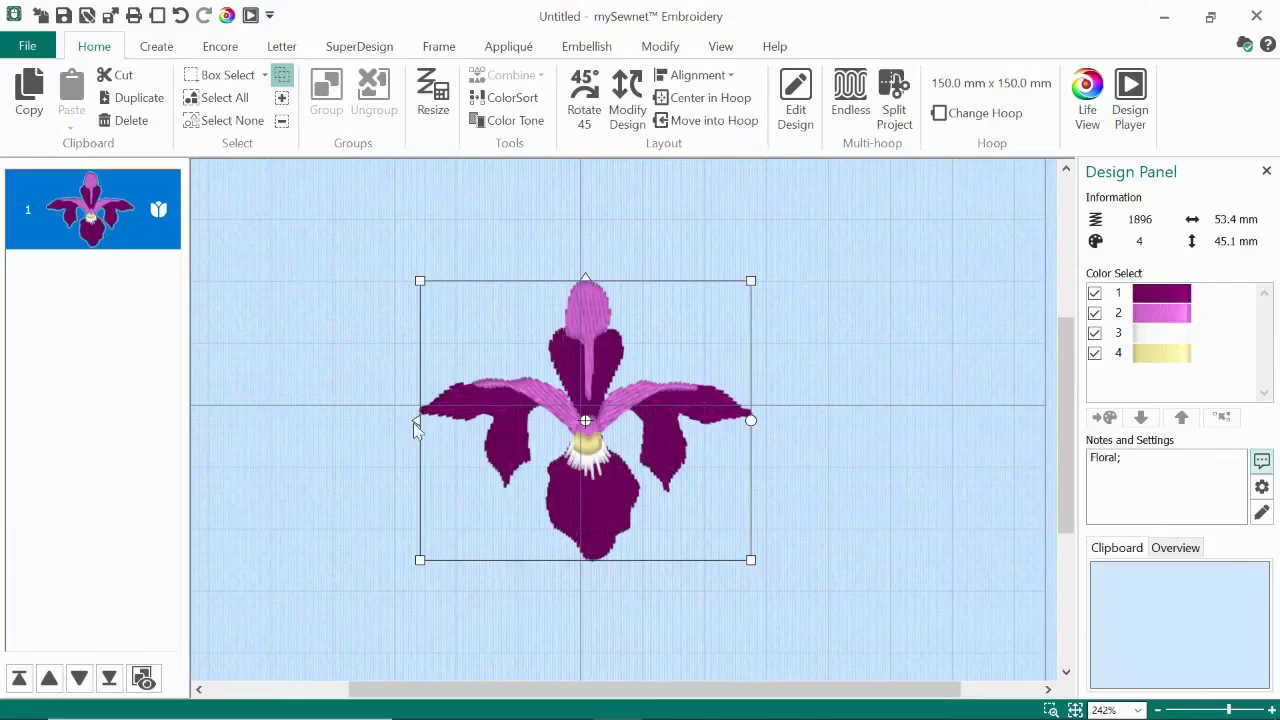
pyautogui.click(417, 421)
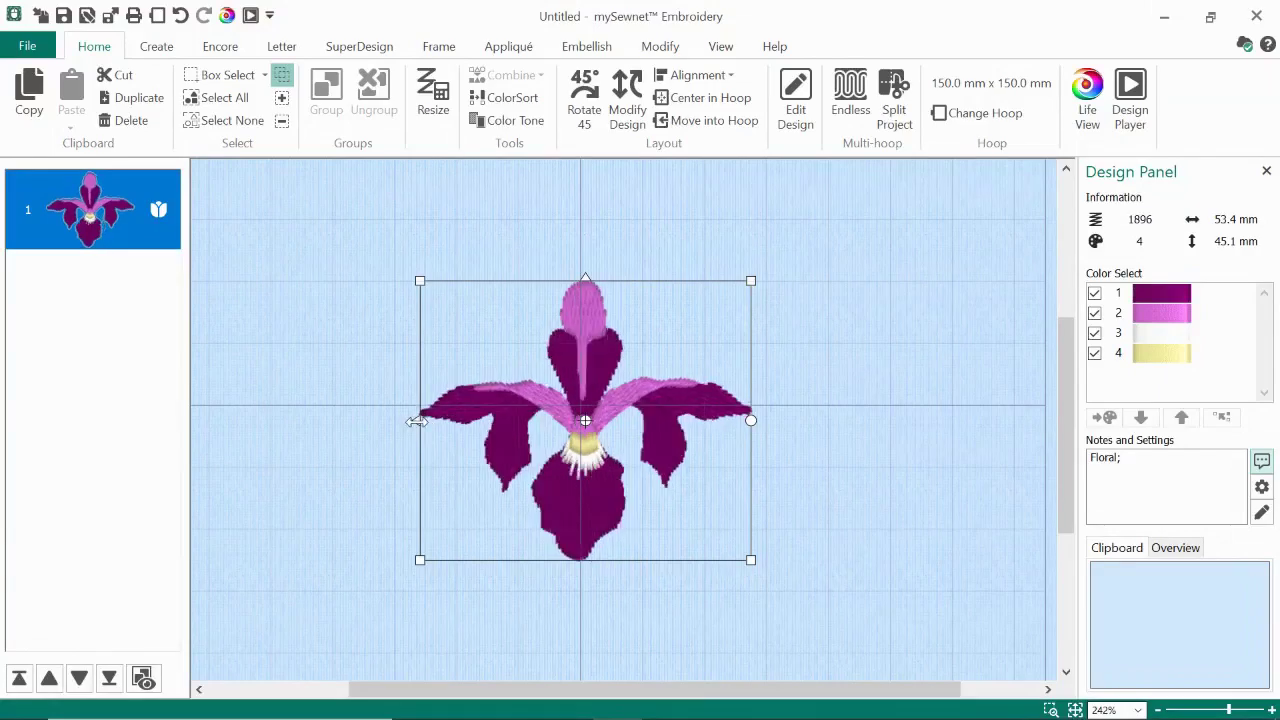
pyautogui.click(417, 421)
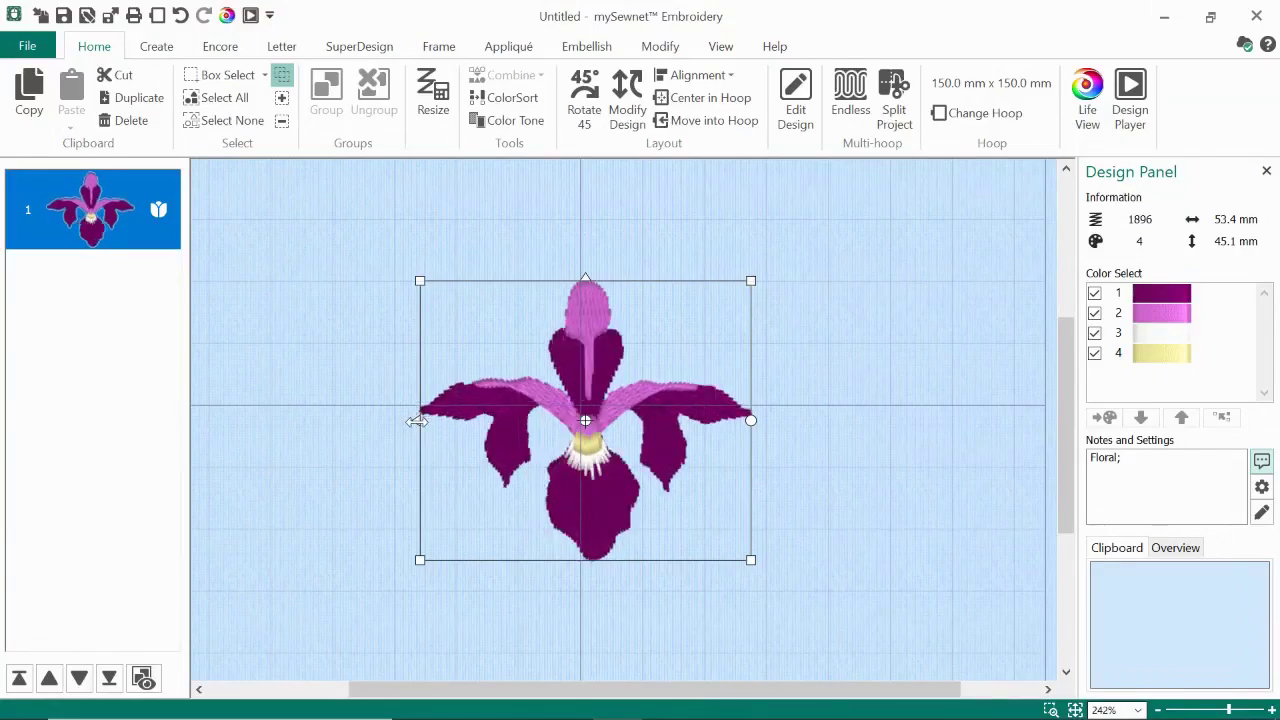
pyautogui.click(417, 421)
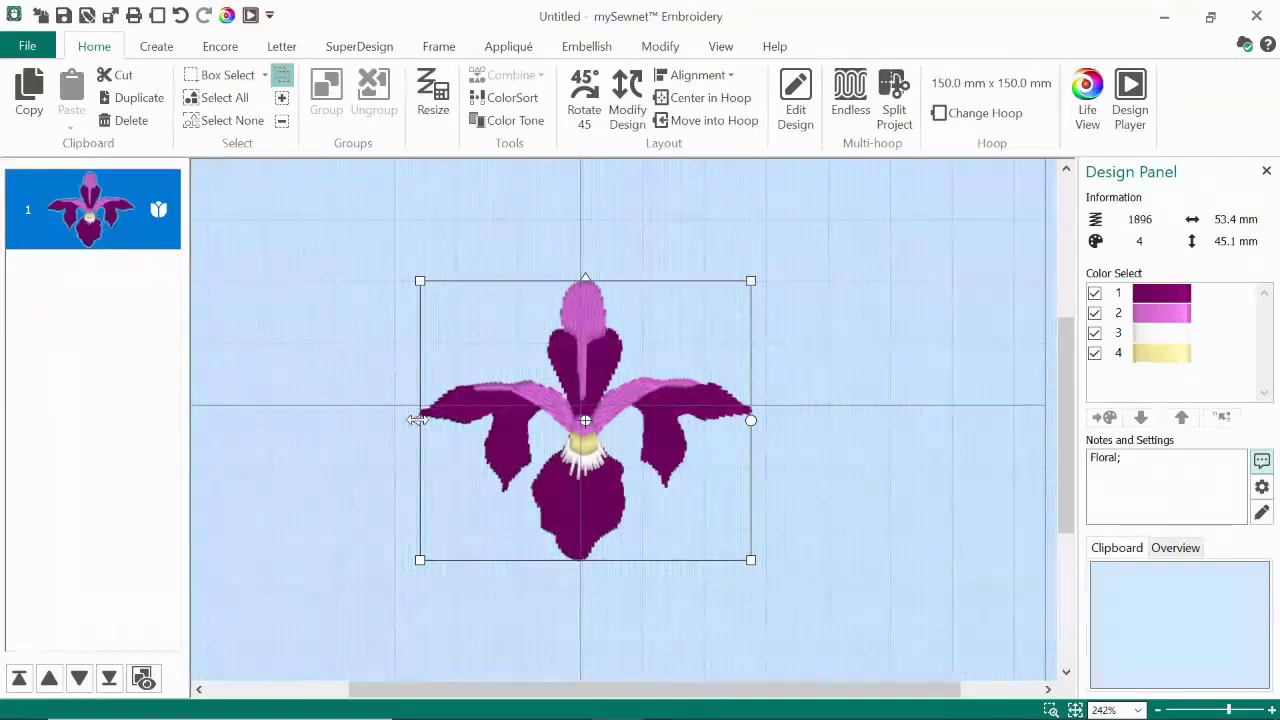
pyautogui.click(417, 421)
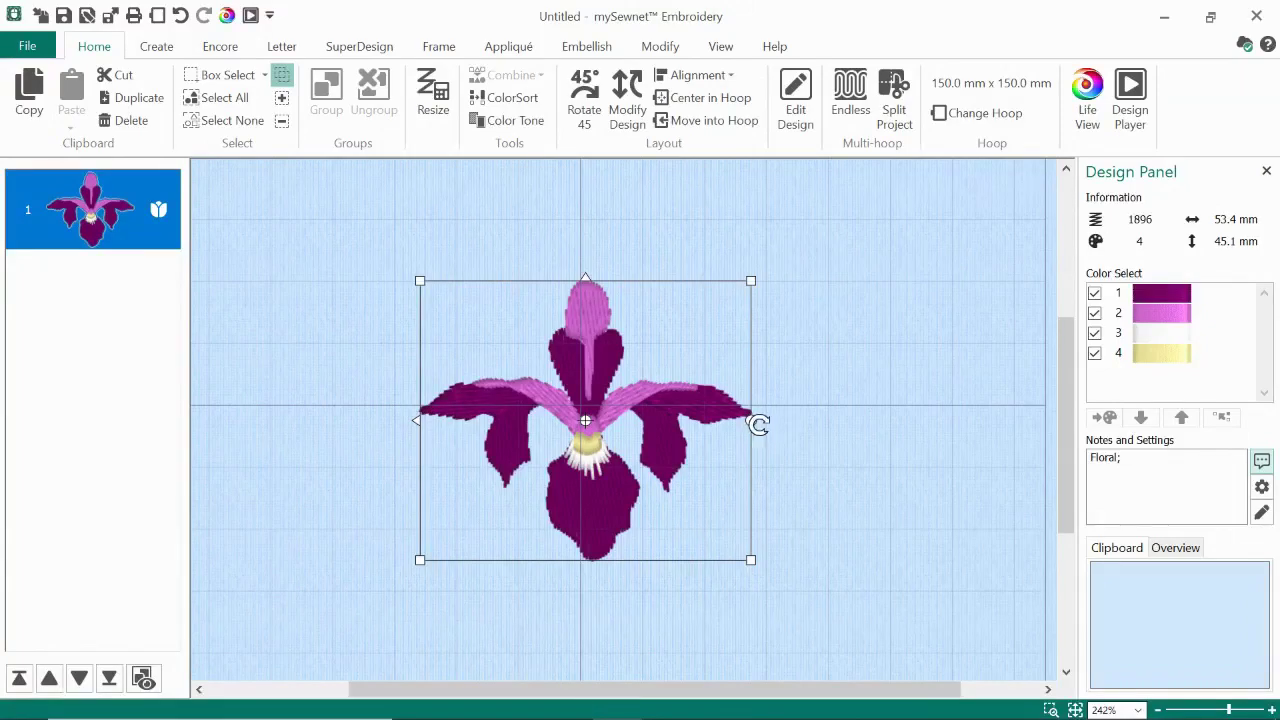
# - Rotate the iris slightly clockwise freehand and turn it through a full circle in 45-degree increments
pyautogui.moveTo(758, 424)
pyautogui.mouseDown()
pyautogui.moveTo(729, 354)
pyautogui.moveTo(523, 326)
pyautogui.moveTo(503, 463)
pyautogui.moveTo(755, 517)
pyautogui.moveTo(757, 371)
pyautogui.moveTo(760, 420)
pyautogui.mouseUp()
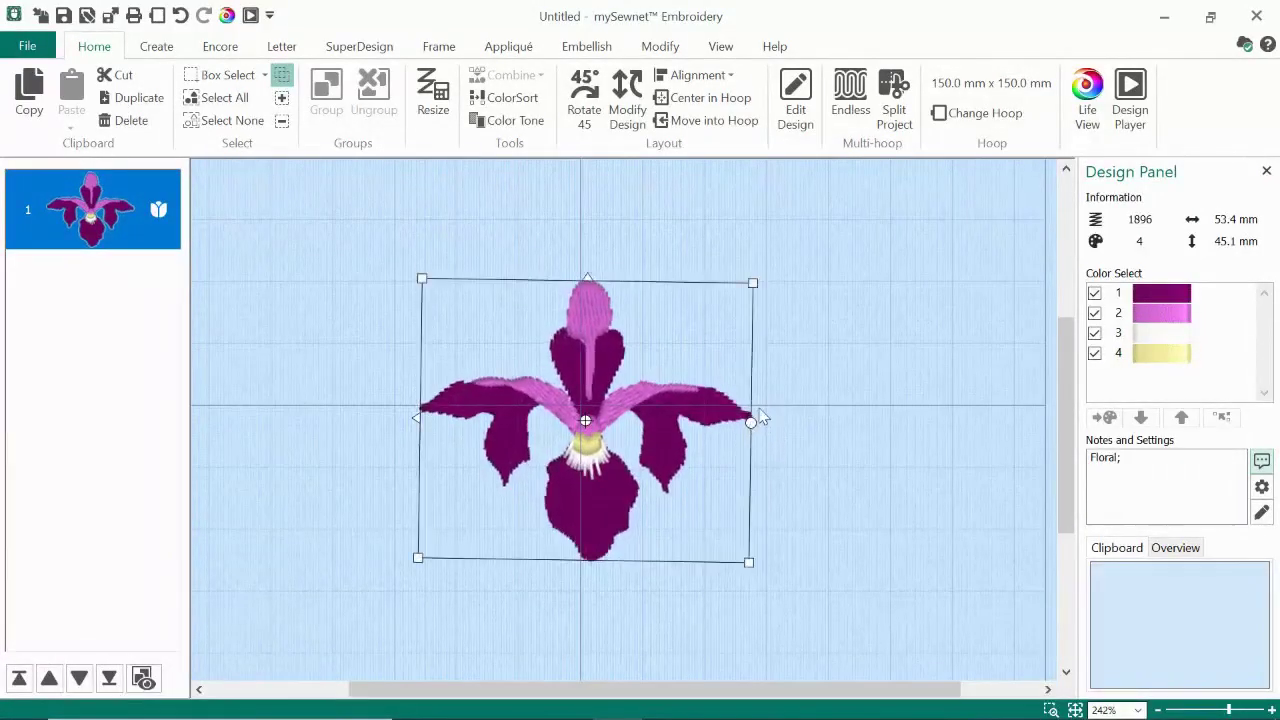
pyautogui.click(584, 97)
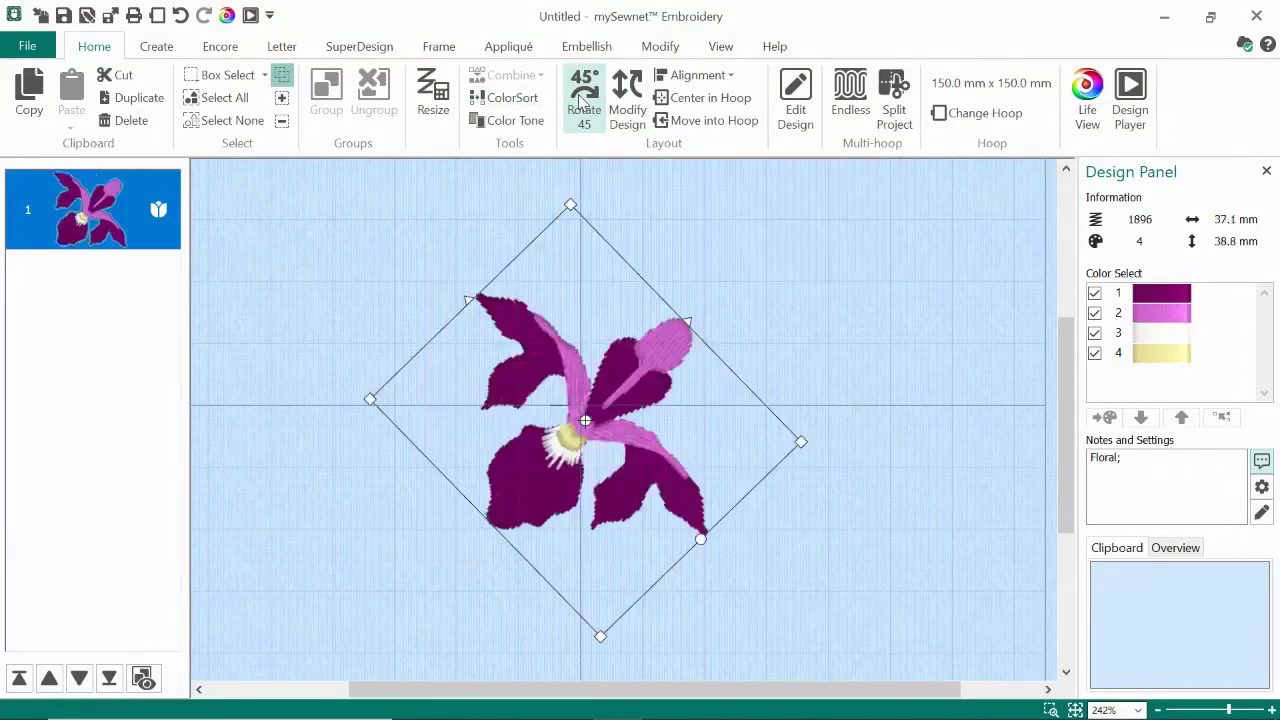
pyautogui.click(584, 97)
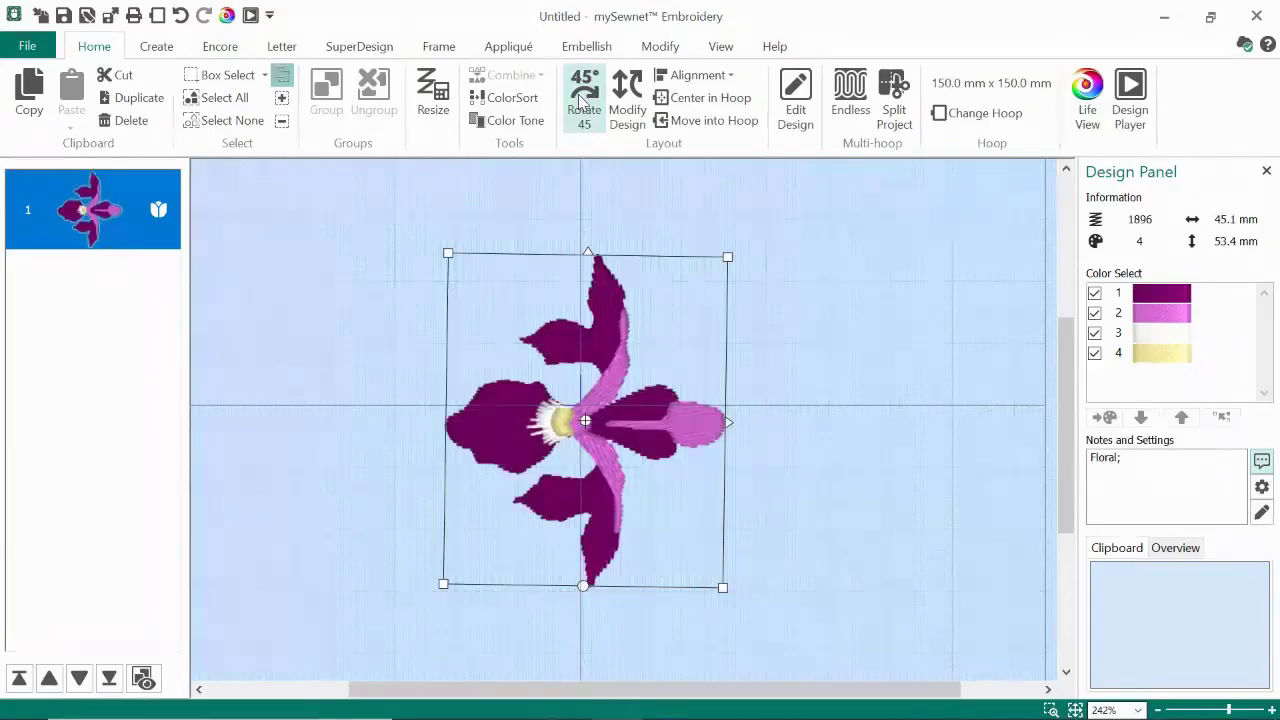
pyautogui.click(584, 97)
pyautogui.click(584, 97)
pyautogui.click(582, 97)
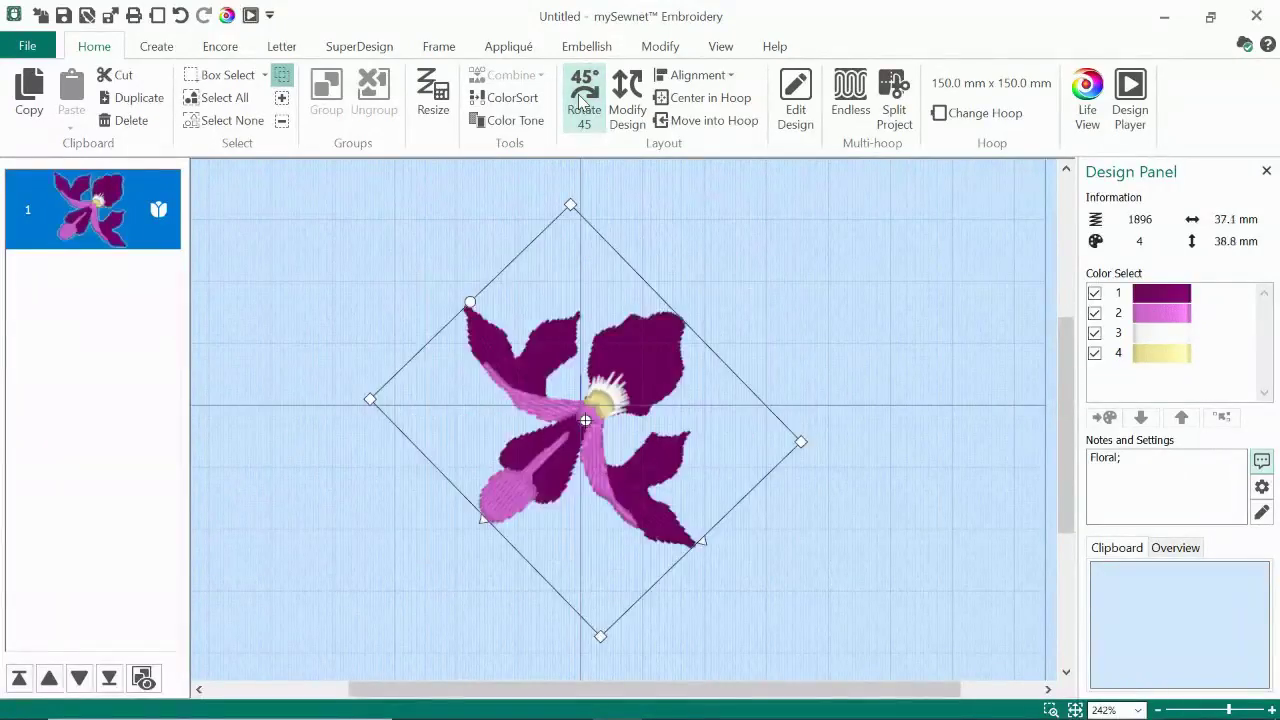
pyautogui.click(582, 97)
pyautogui.click(582, 97)
pyautogui.click(582, 97)
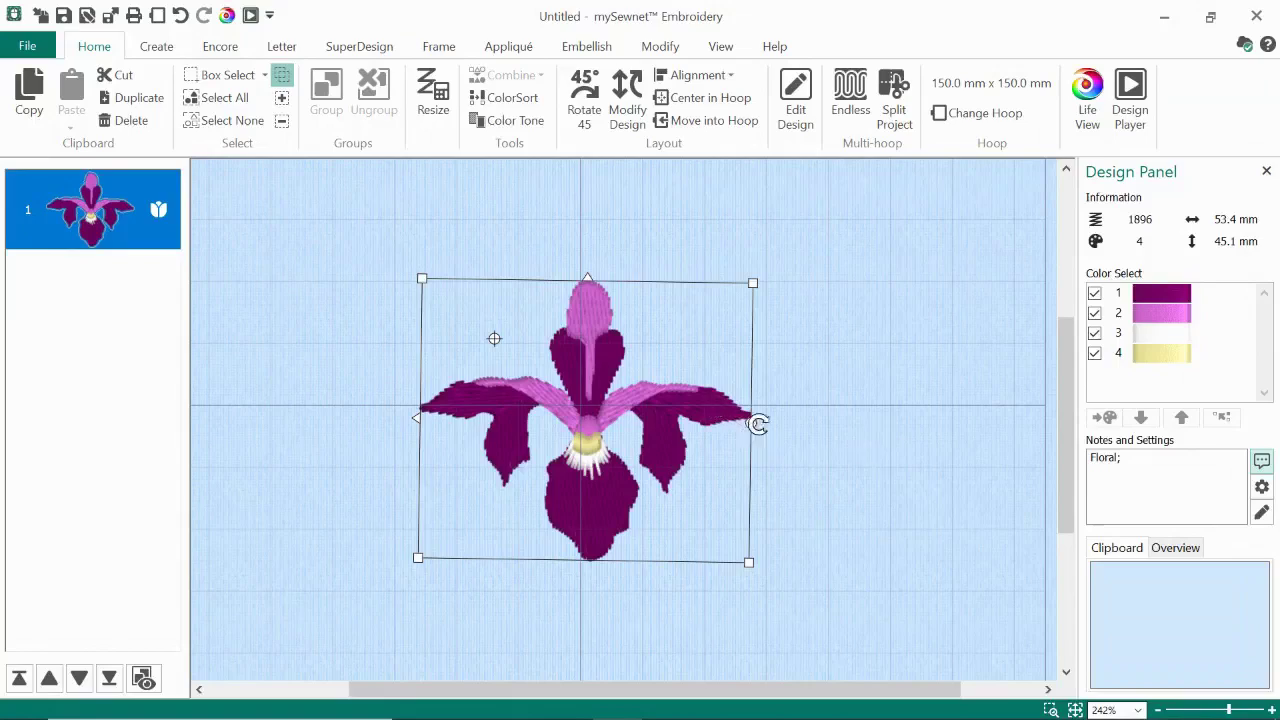
# - Rotate the iris slightly counterclockwise around the offset rotation center, and return the center point to the middle of the flower
pyautogui.moveTo(753, 422); pyautogui.dragTo(714, 398)
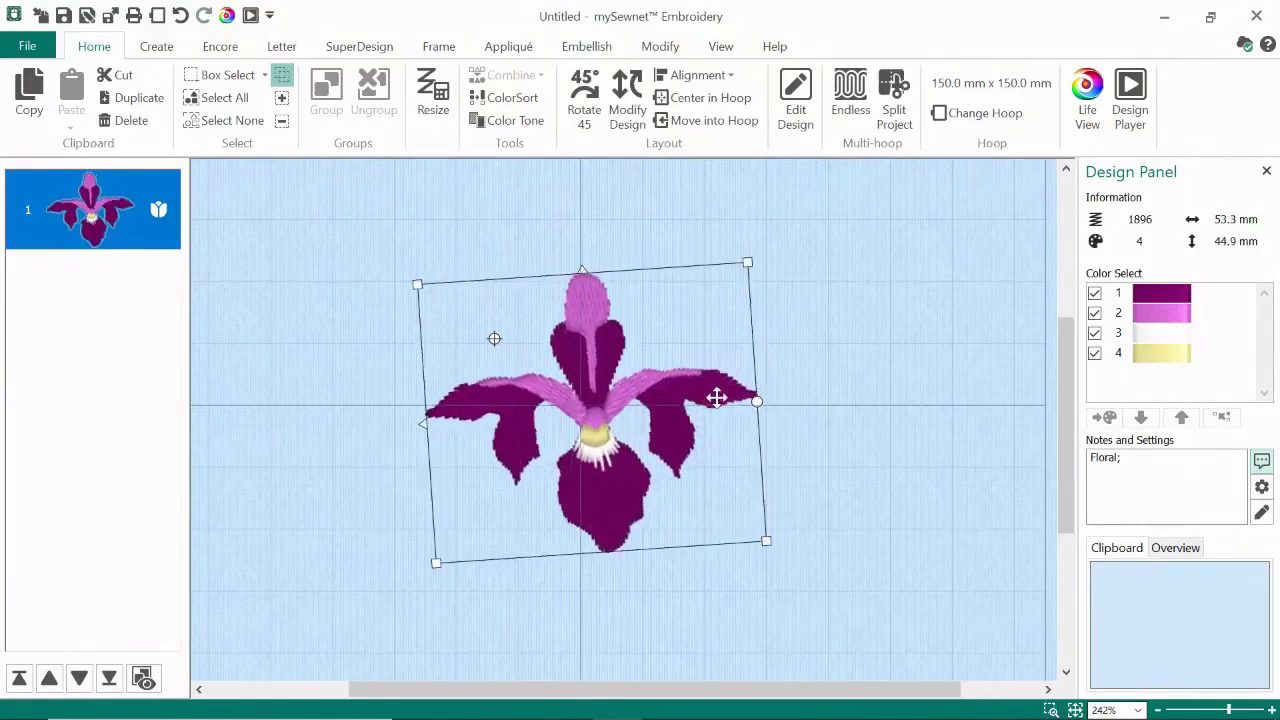
pyautogui.moveTo(494, 340)
pyautogui.mouseDown()
pyautogui.moveTo(578, 383)
pyautogui.moveTo(592, 412)
pyautogui.mouseUp()
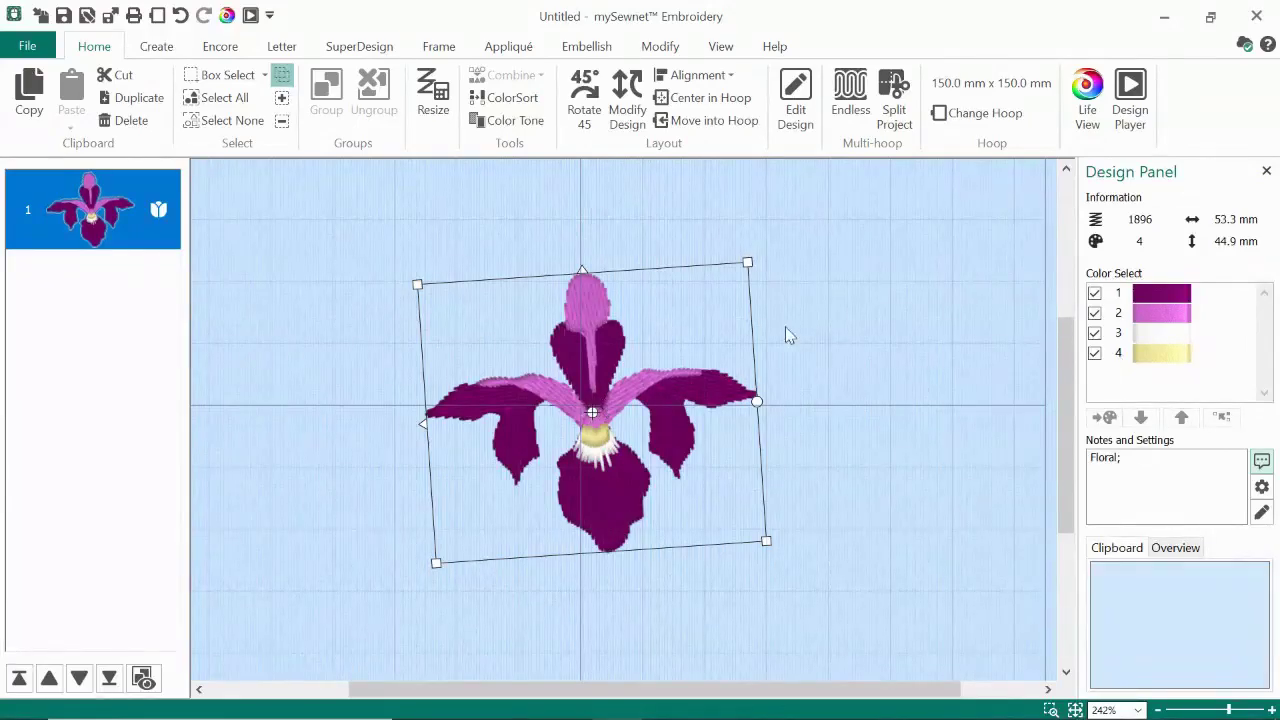
pyautogui.click(1075, 709)
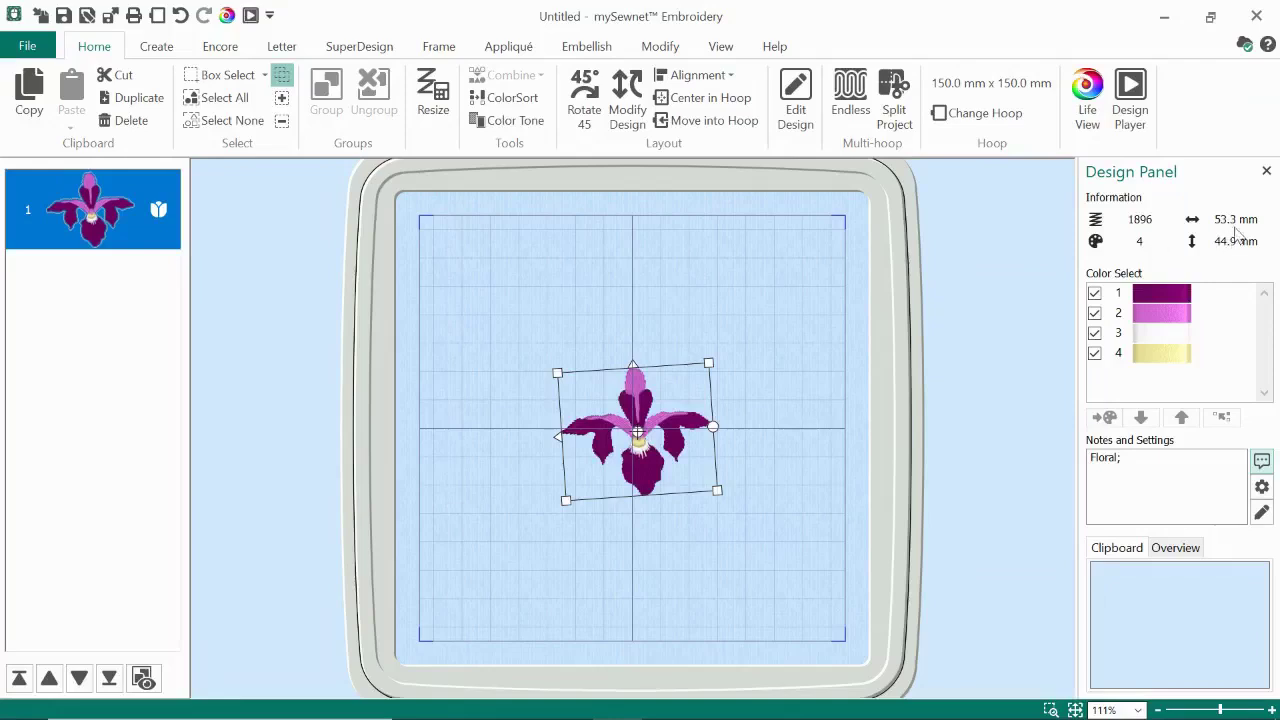
# - Enlarge the iris from its upper-right corner to about 76.5 mm x 62.2 mm, reselect it and undo the resize
pyautogui.moveTo(1238, 229)
pyautogui.moveTo(707, 366); pyautogui.dragTo(771, 310)
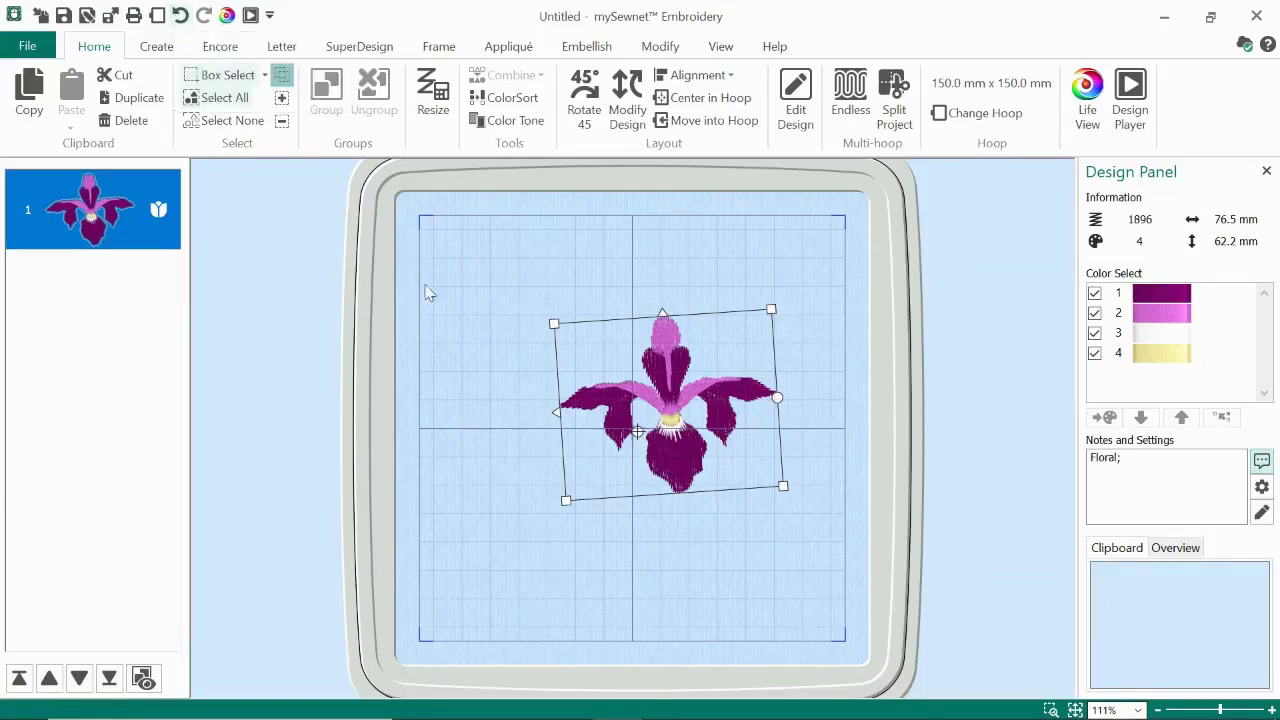
pyautogui.rightClick(530, 369)
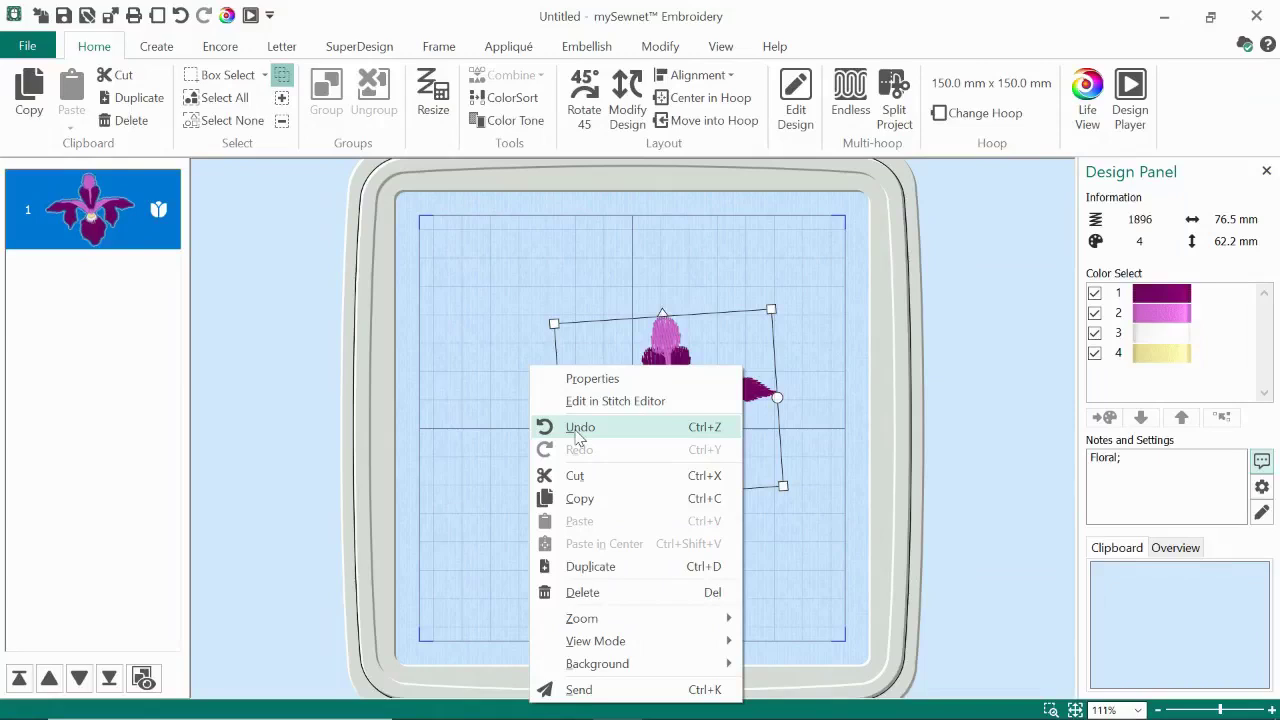
pyautogui.click(500, 393)
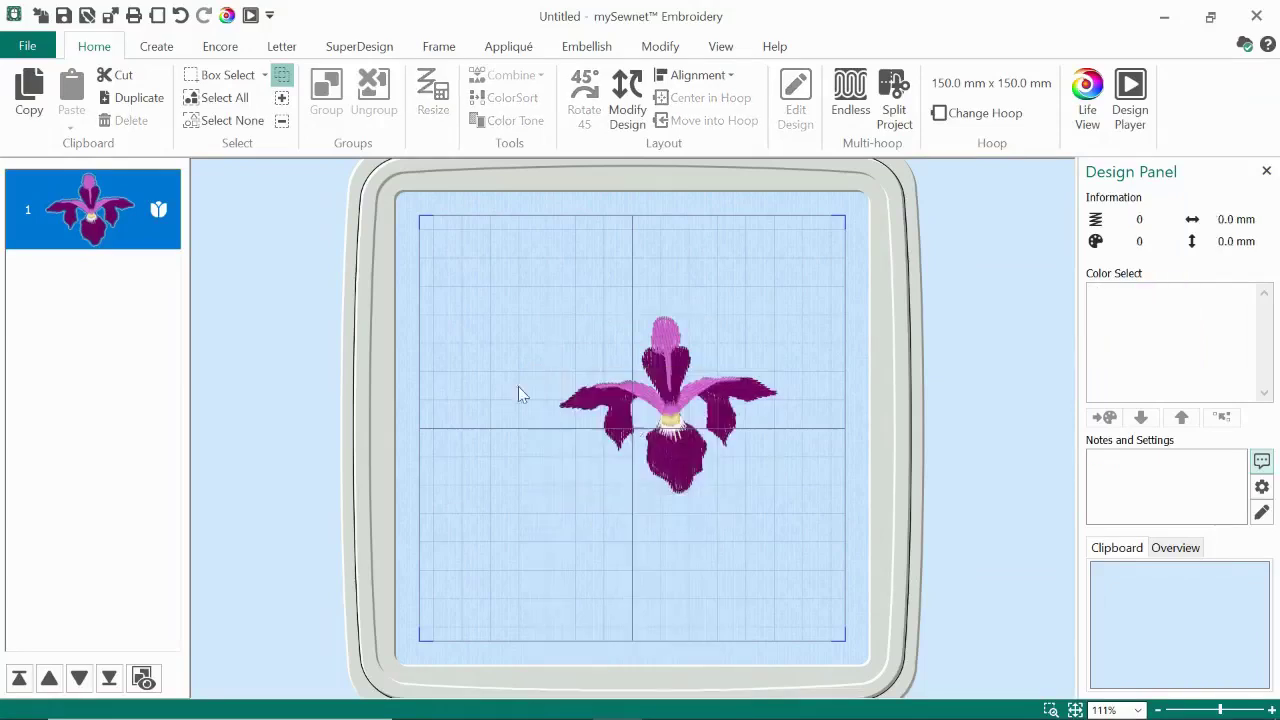
pyautogui.click(693, 408)
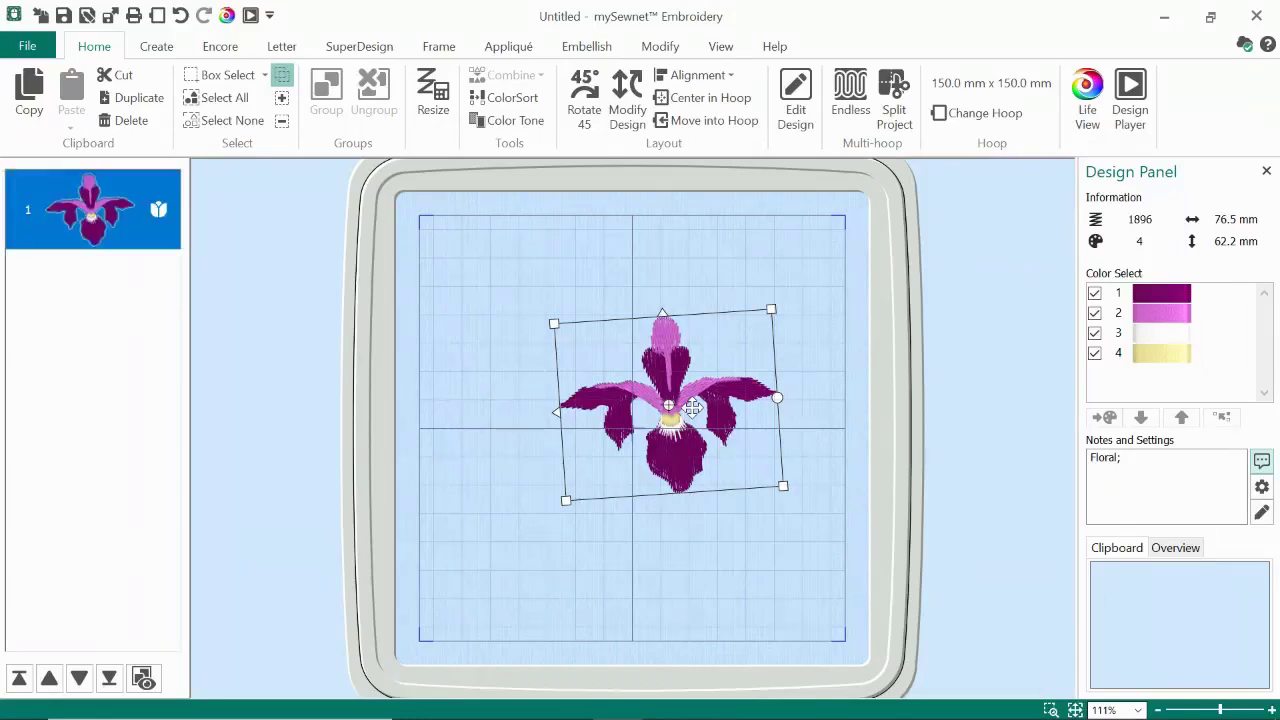
pyautogui.hotkey('ctrl', 'z')
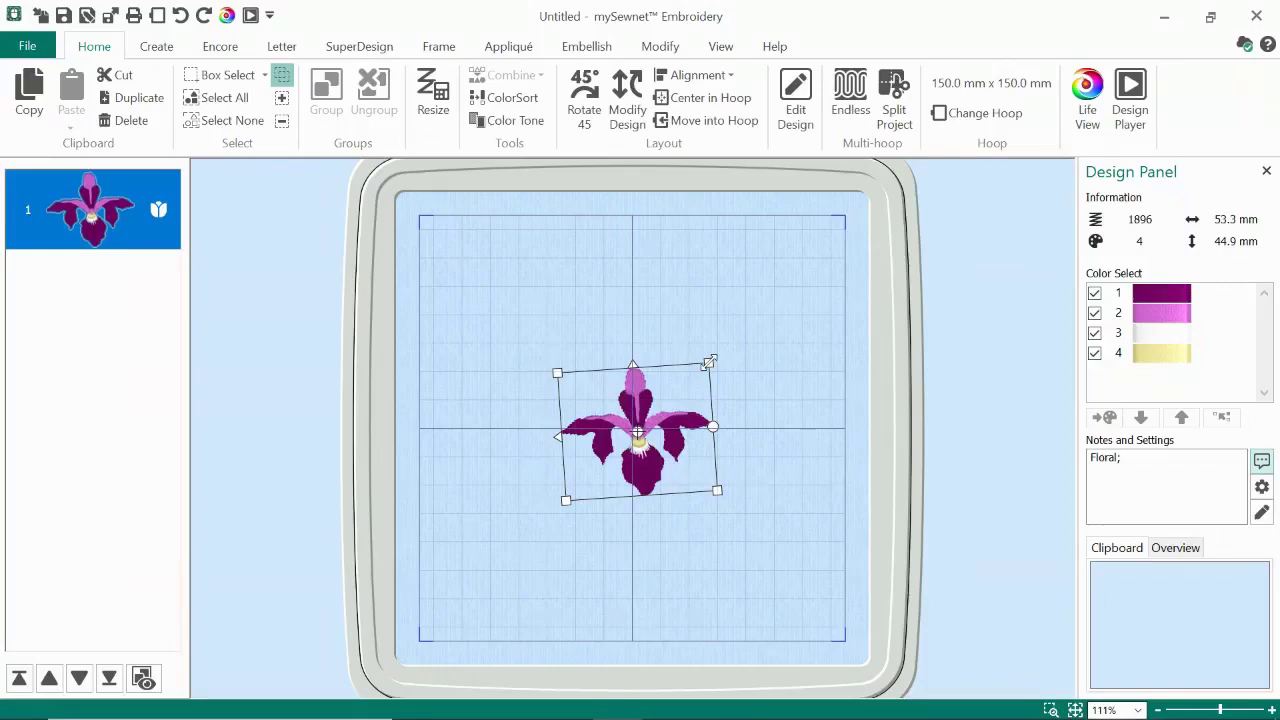
# - Enlarge the iris around its center to about 120 mm x 101 mm and undo the resize
pyautogui.moveTo(714, 358); pyautogui.dragTo(839, 272)
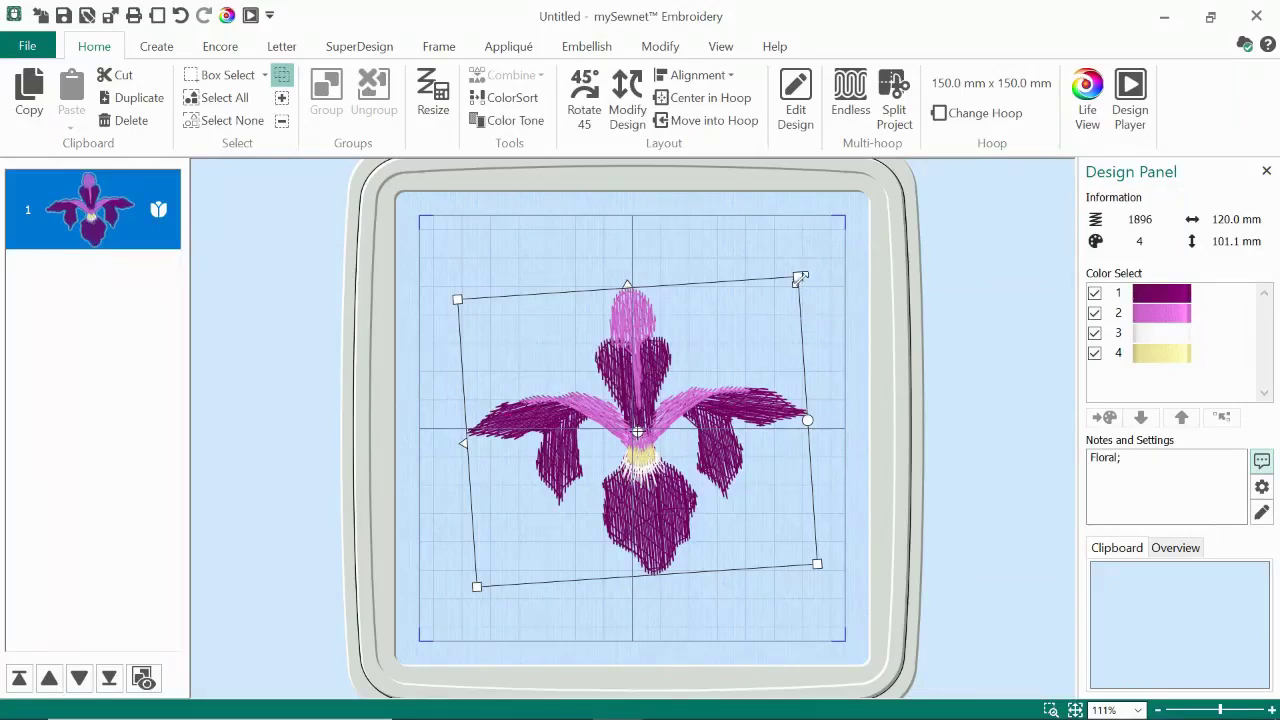
pyautogui.hotkey('ctrl', 'z')
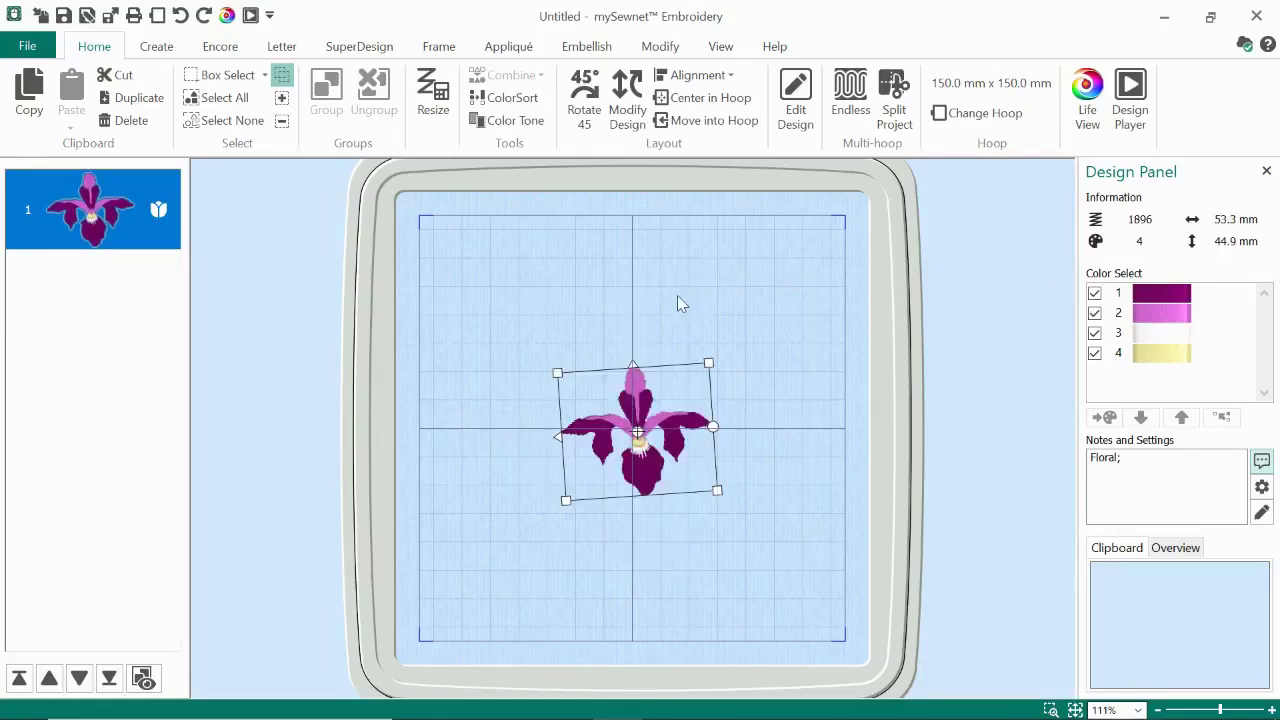
# - Resize the iris around its center with the stitch-recalculating Resize option on, enlarging it first and settling on about 91 mm x 77 mm
pyautogui.click(432, 103)
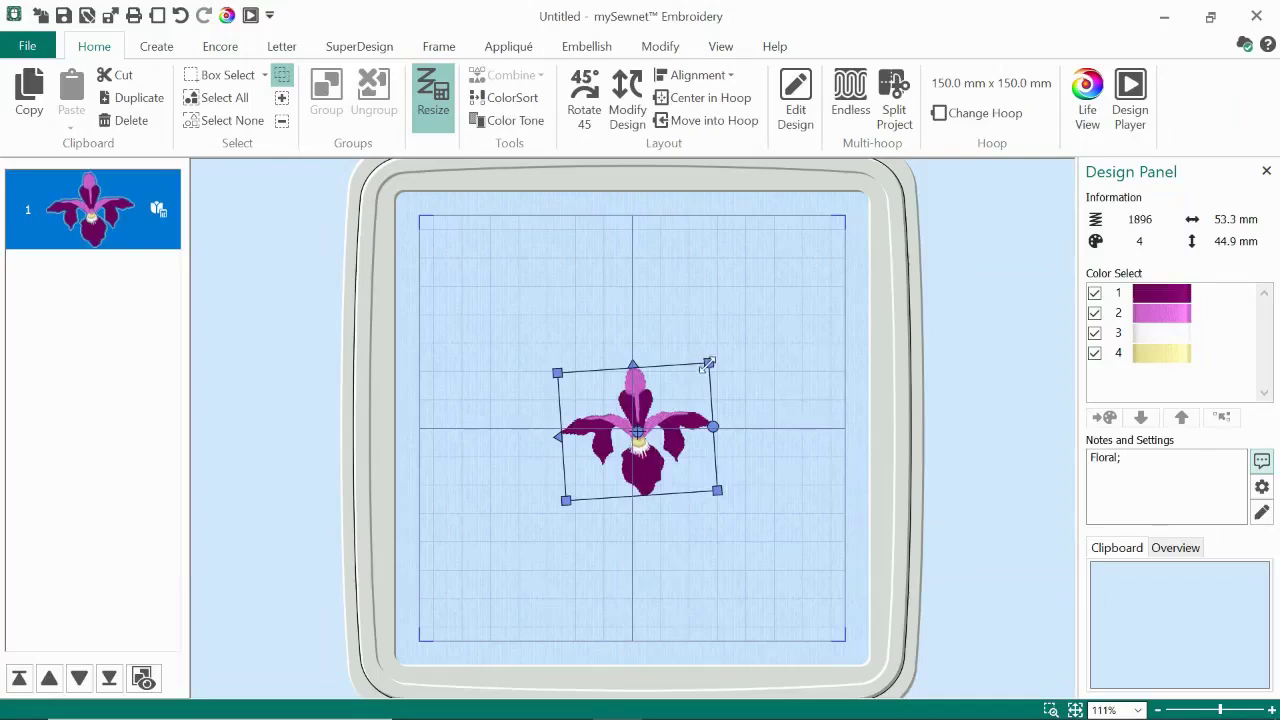
pyautogui.moveTo(708, 364); pyautogui.dragTo(814, 289)
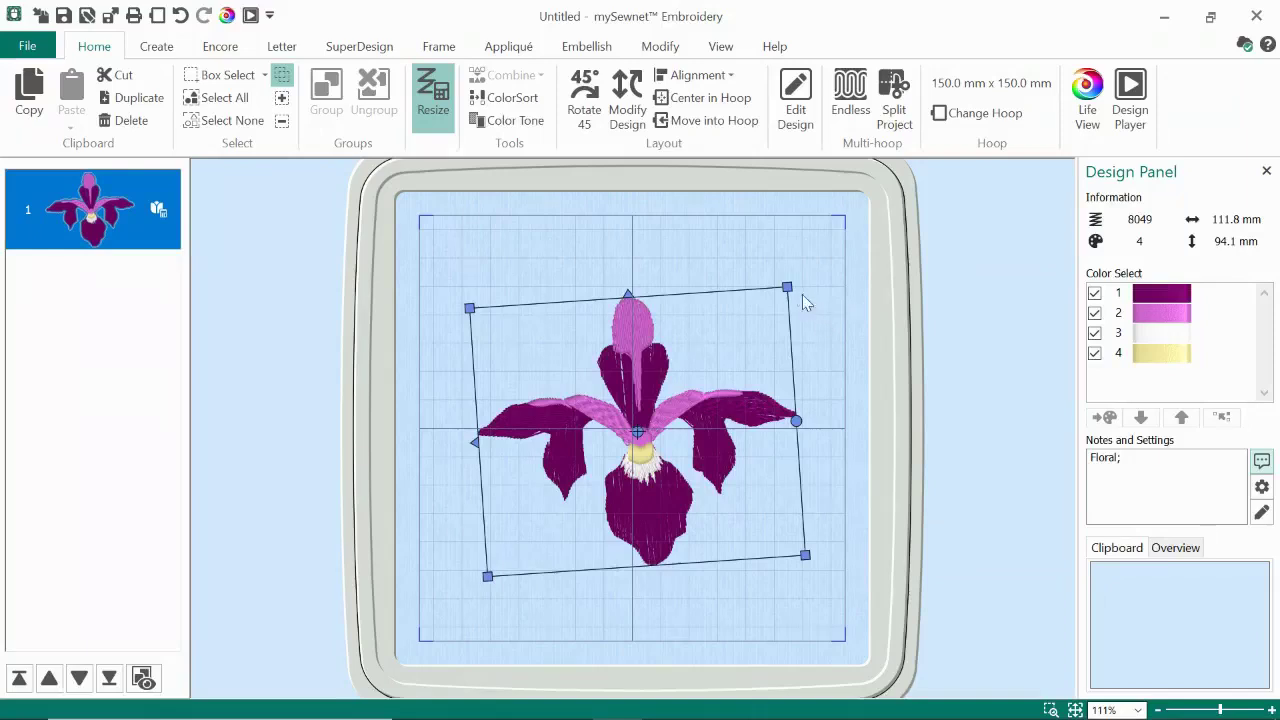
pyautogui.moveTo(788, 287); pyautogui.dragTo(773, 324)
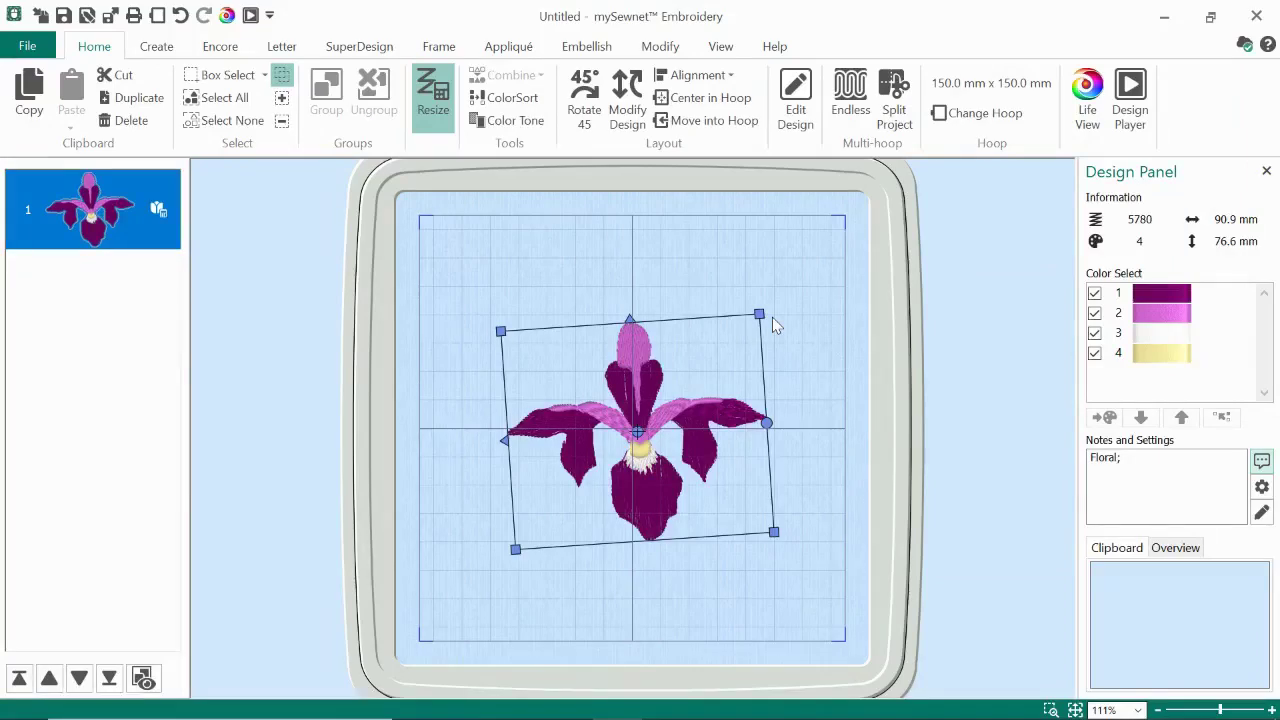
# - Compare the iris with and without stitch recalculation, and shrink it around its center to about 64 mm x 54 mm
pyautogui.click(437, 90)
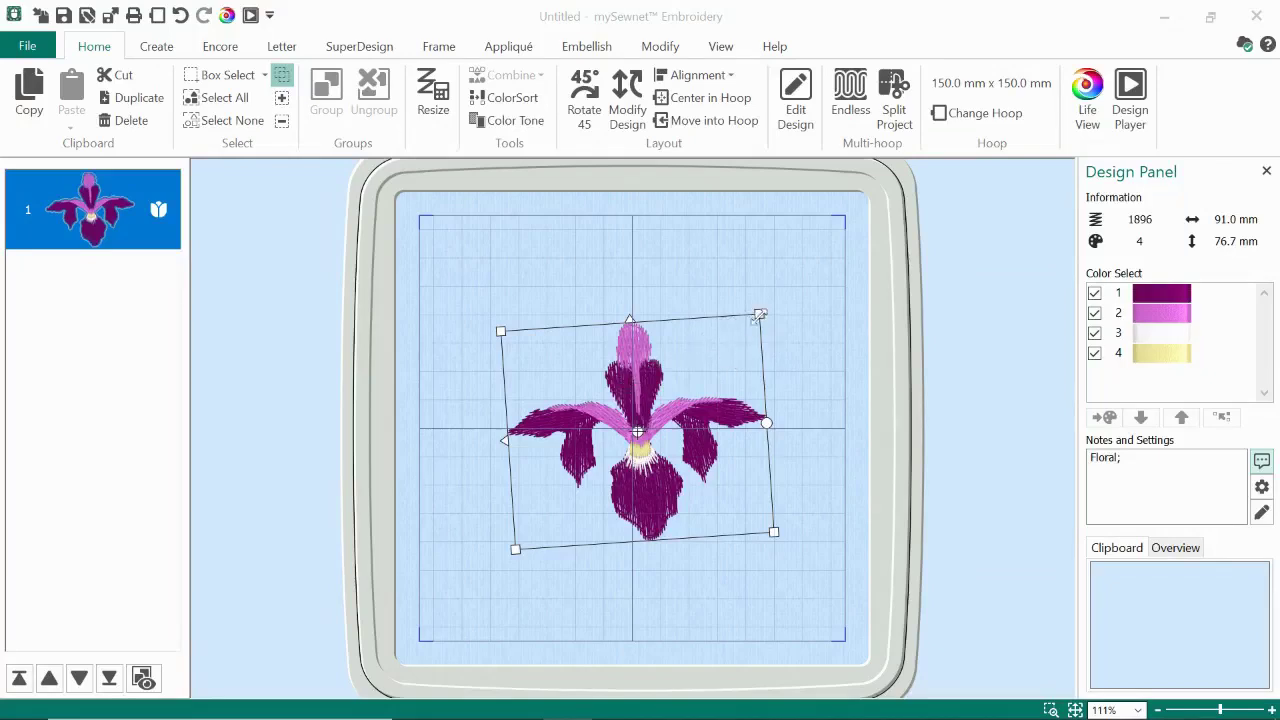
pyautogui.moveTo(758, 317); pyautogui.dragTo(758, 315)
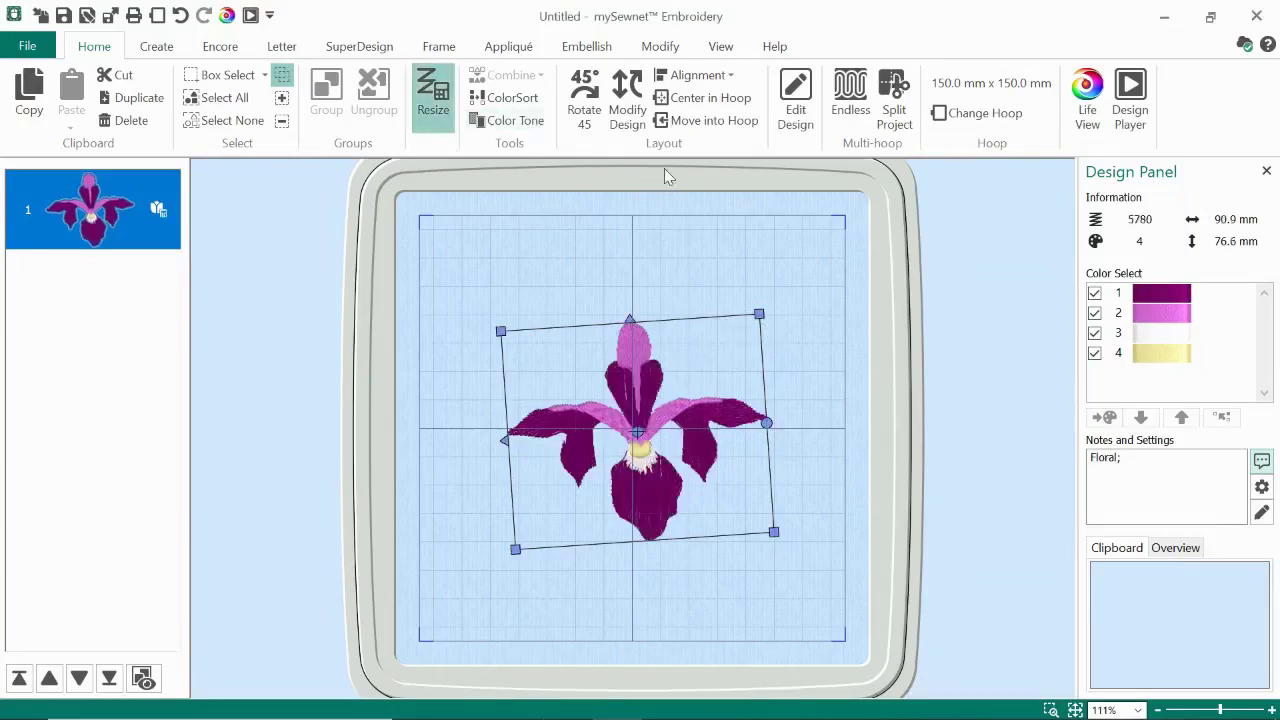
pyautogui.moveTo(759, 315); pyautogui.dragTo(729, 343)
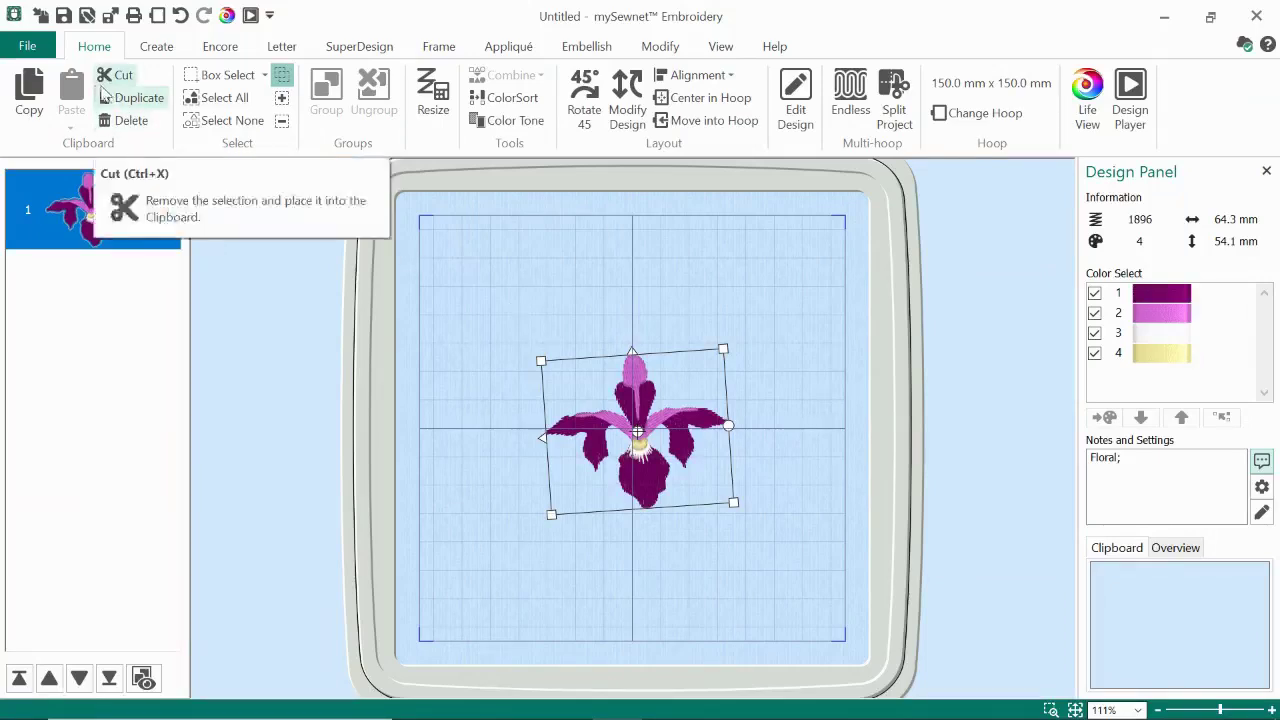
# - Copy the iris to the clipboard and paste a second one in the same place
pyautogui.click(29, 95)
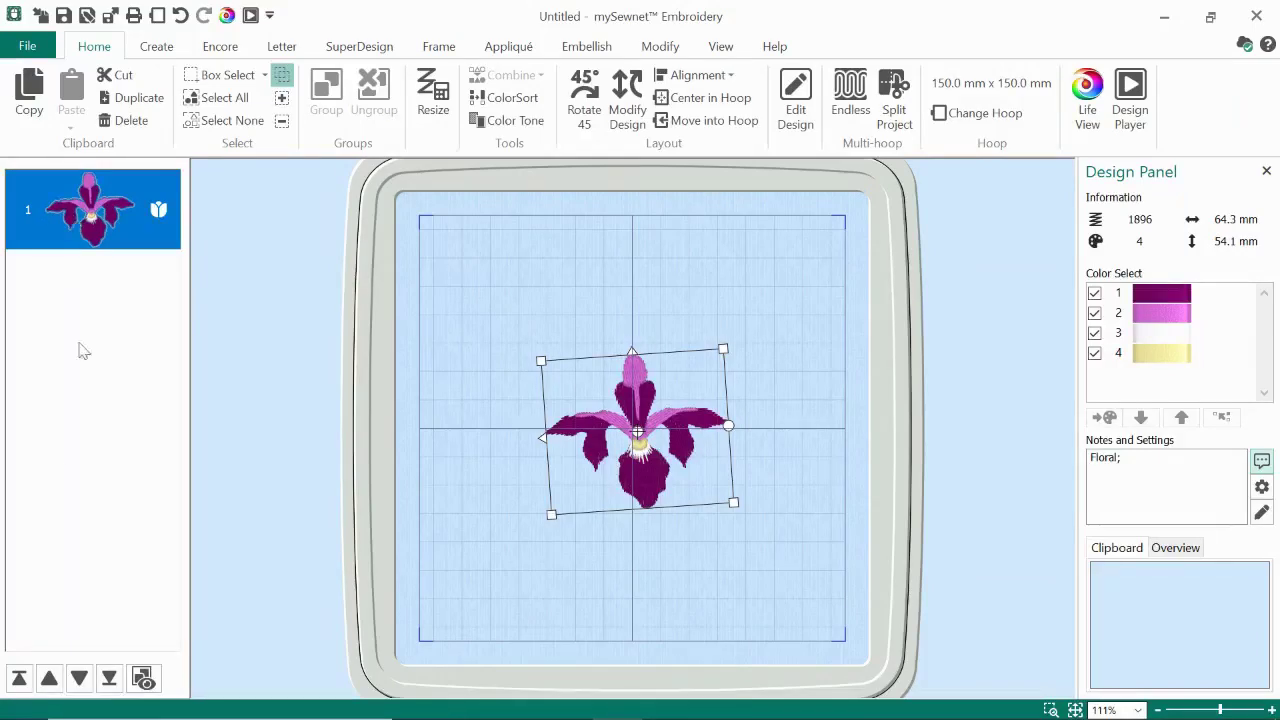
pyautogui.click(30, 100)
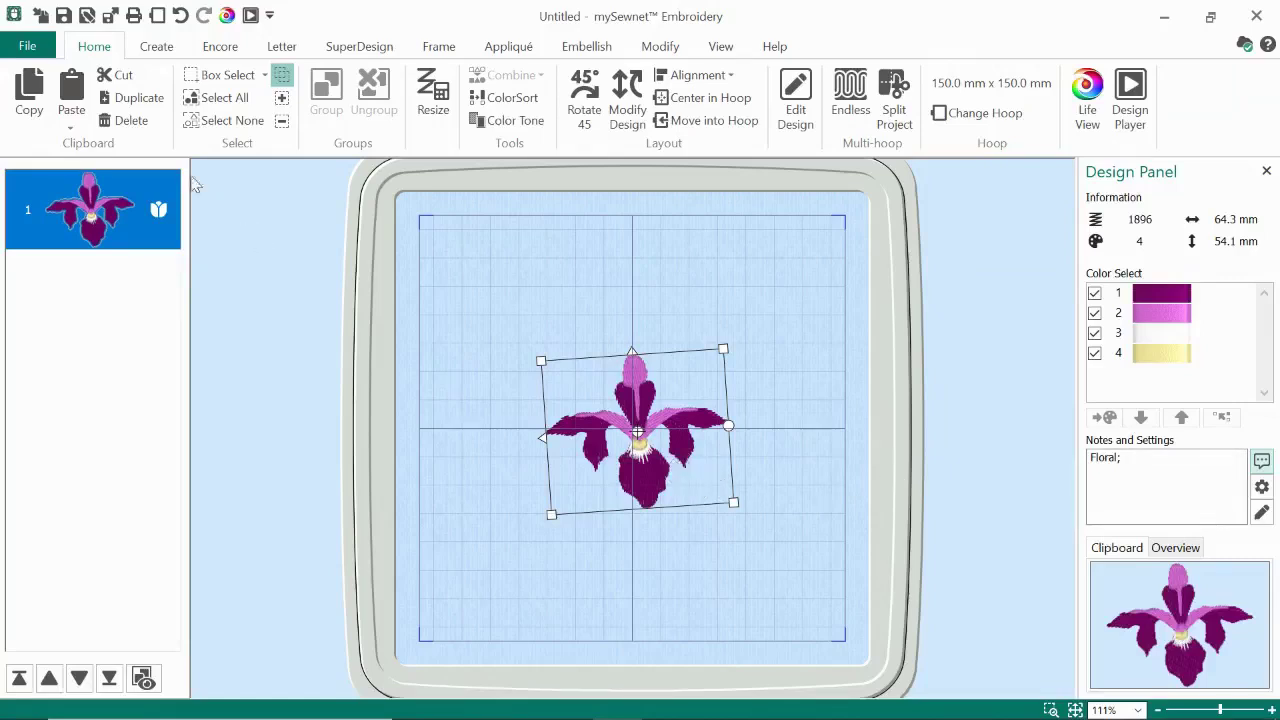
pyautogui.click(71, 128)
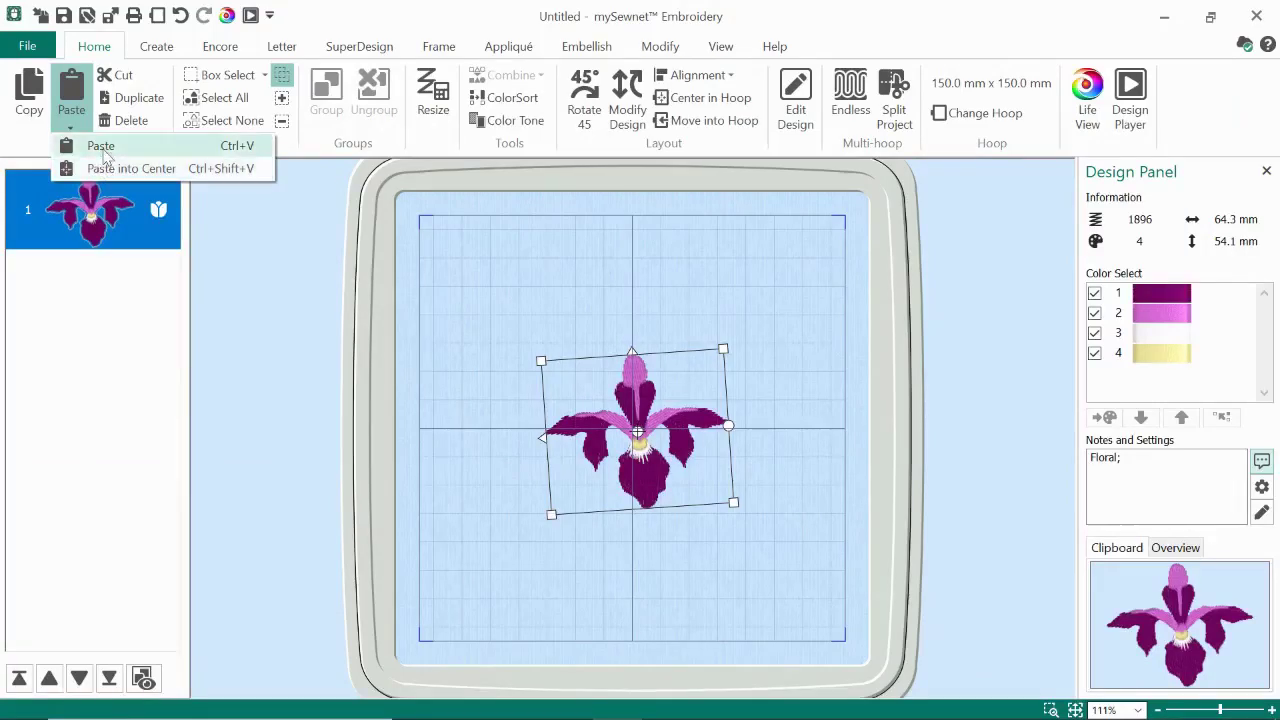
pyautogui.click(101, 147)
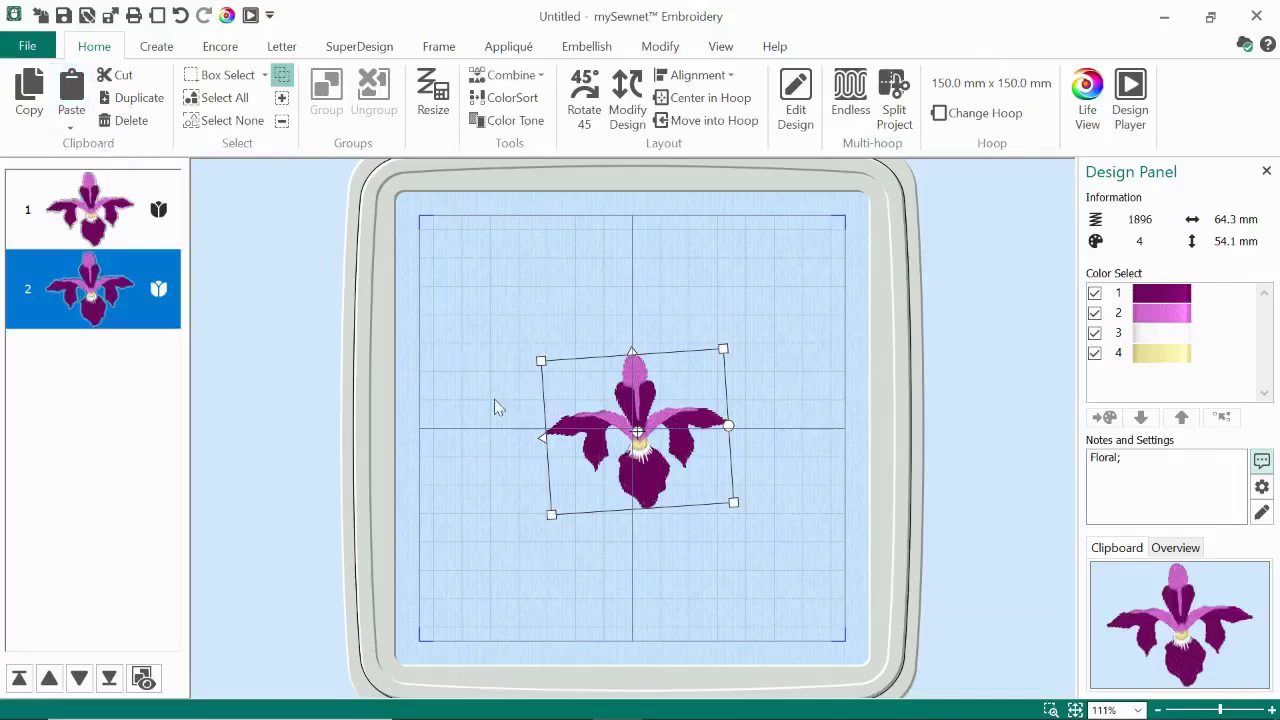
# - Move the pasted iris down into the lower-left area of the hoop and delete it
pyautogui.moveTo(662, 451); pyautogui.dragTo(555, 531)
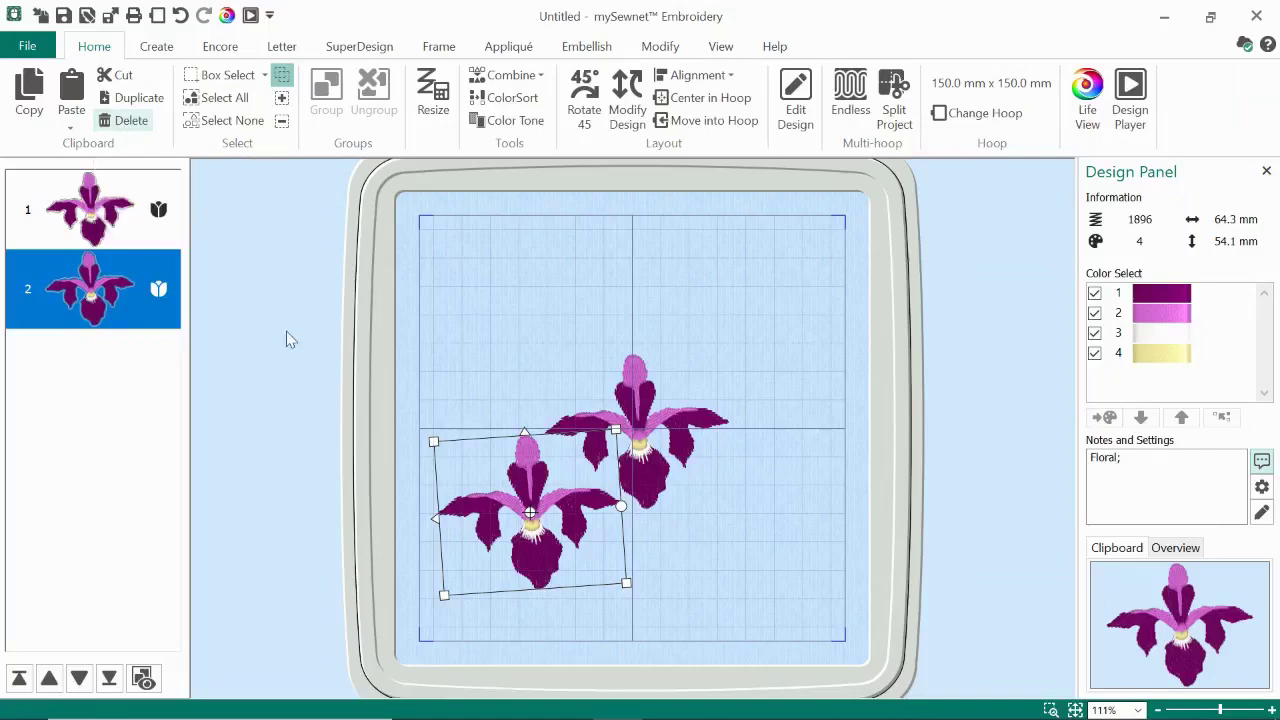
pyautogui.rightClick(452, 358)
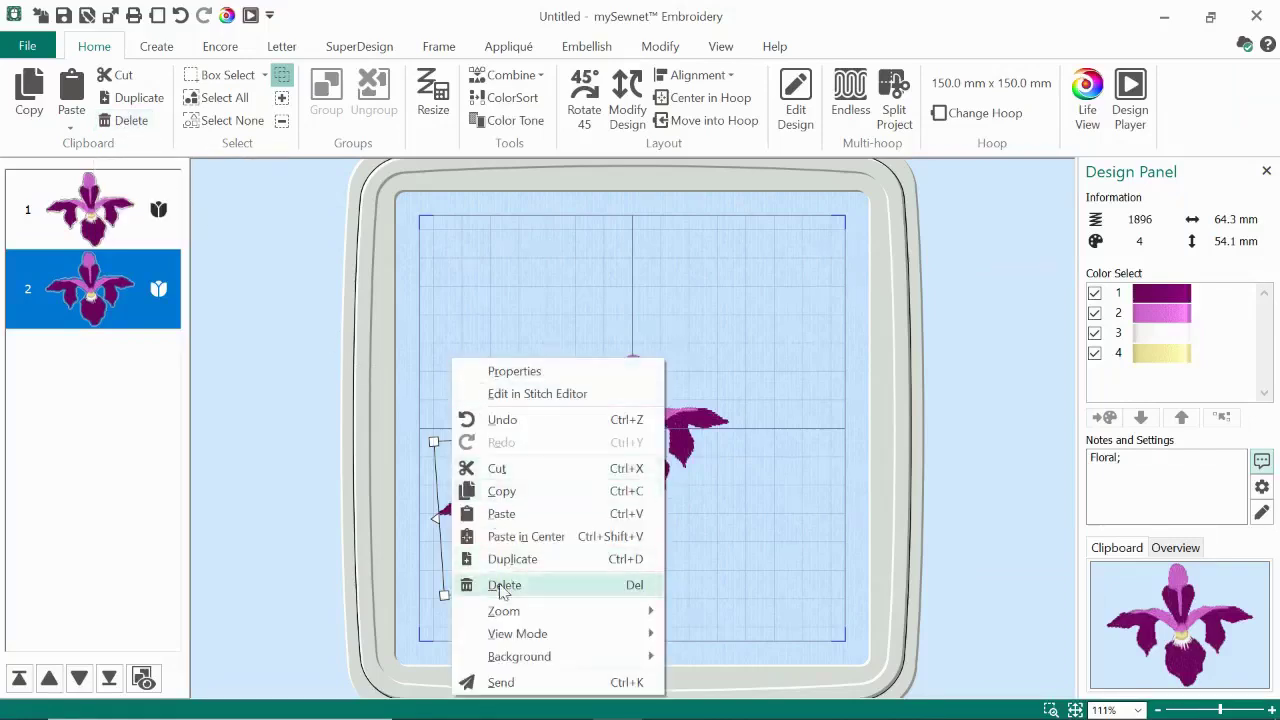
pyautogui.click(503, 586)
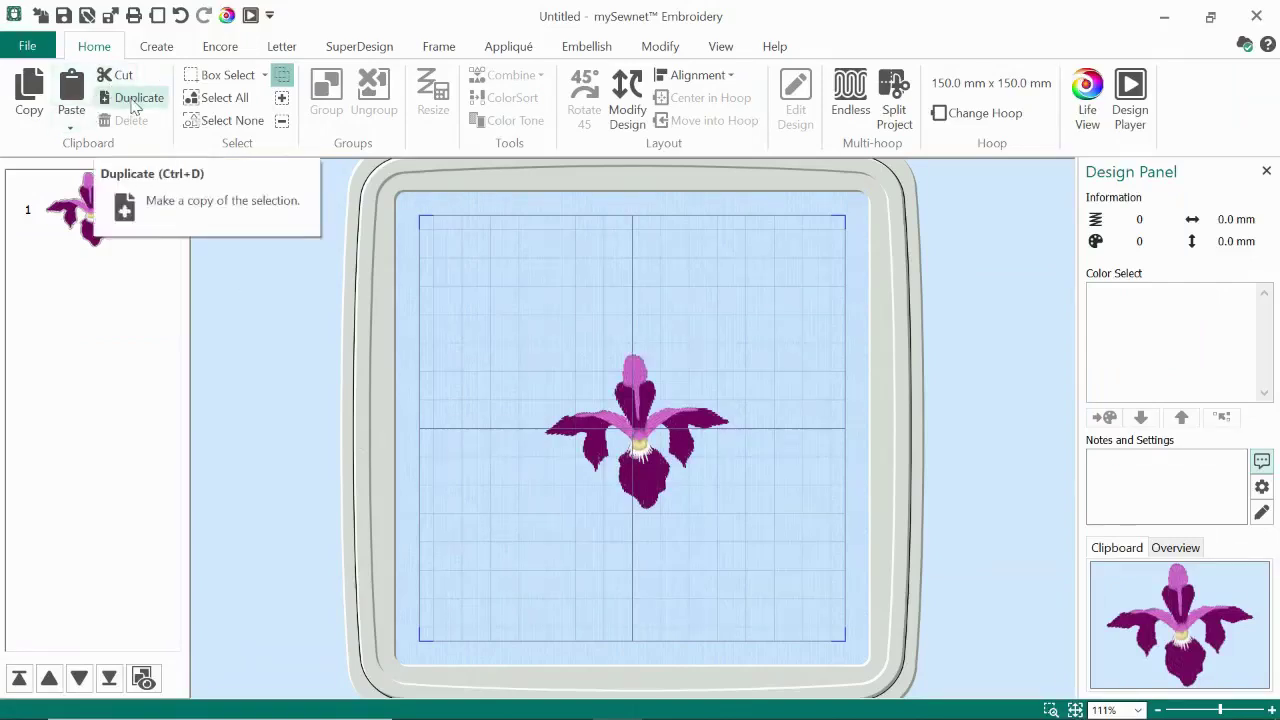
# - Duplicate the remaining iris twice, placing one copy below it to the right and the other below it to the left
pyautogui.click(95, 226)
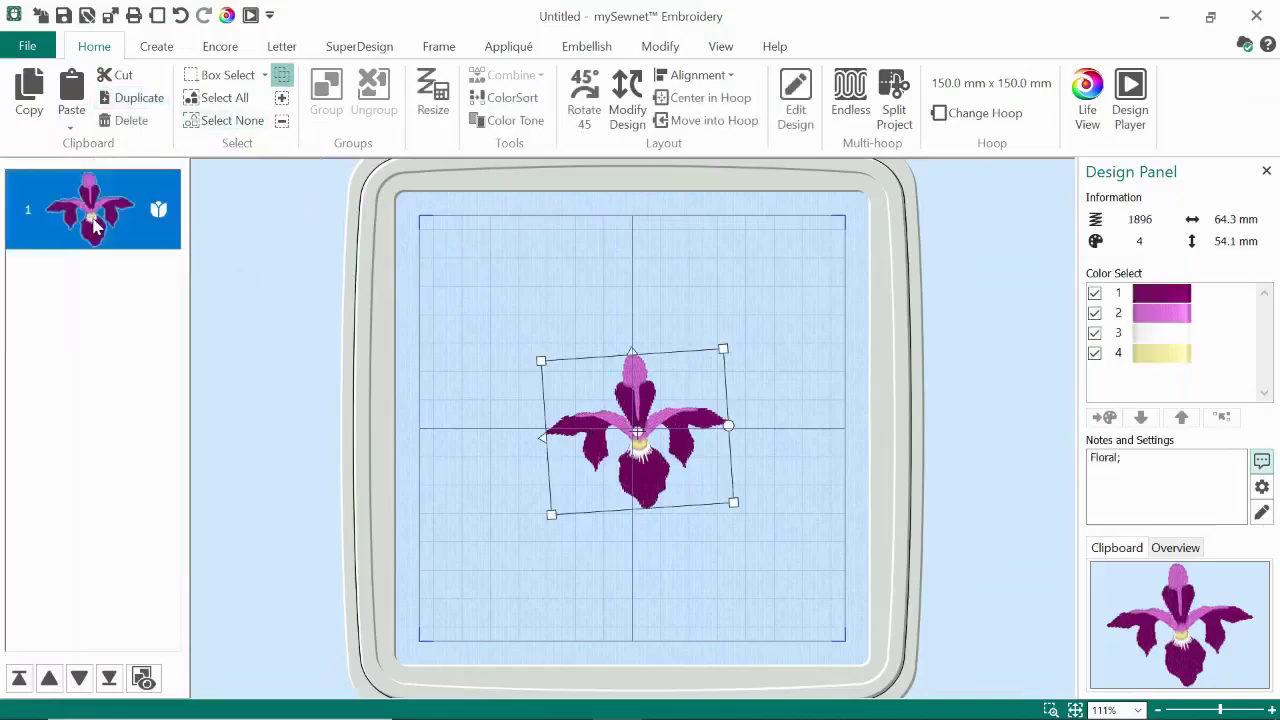
pyautogui.click(141, 98)
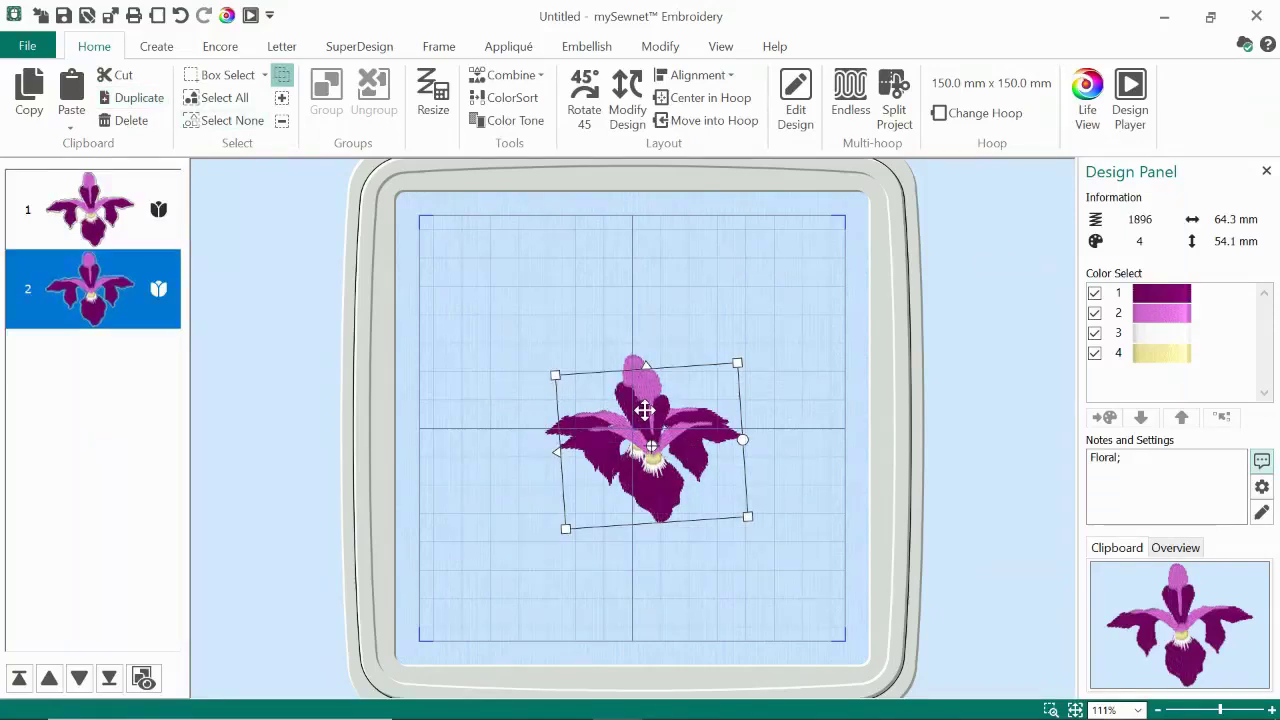
pyautogui.moveTo(651, 423); pyautogui.dragTo(712, 499)
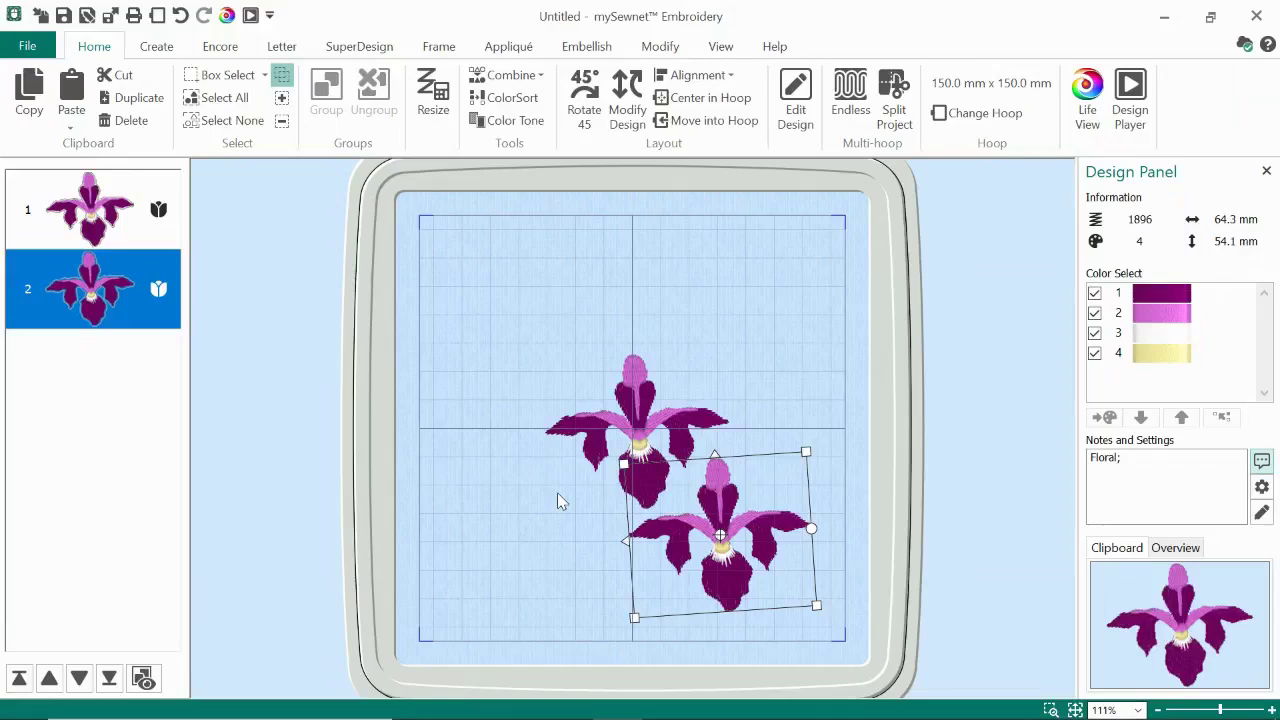
pyautogui.hotkey('ctrl', 'd')
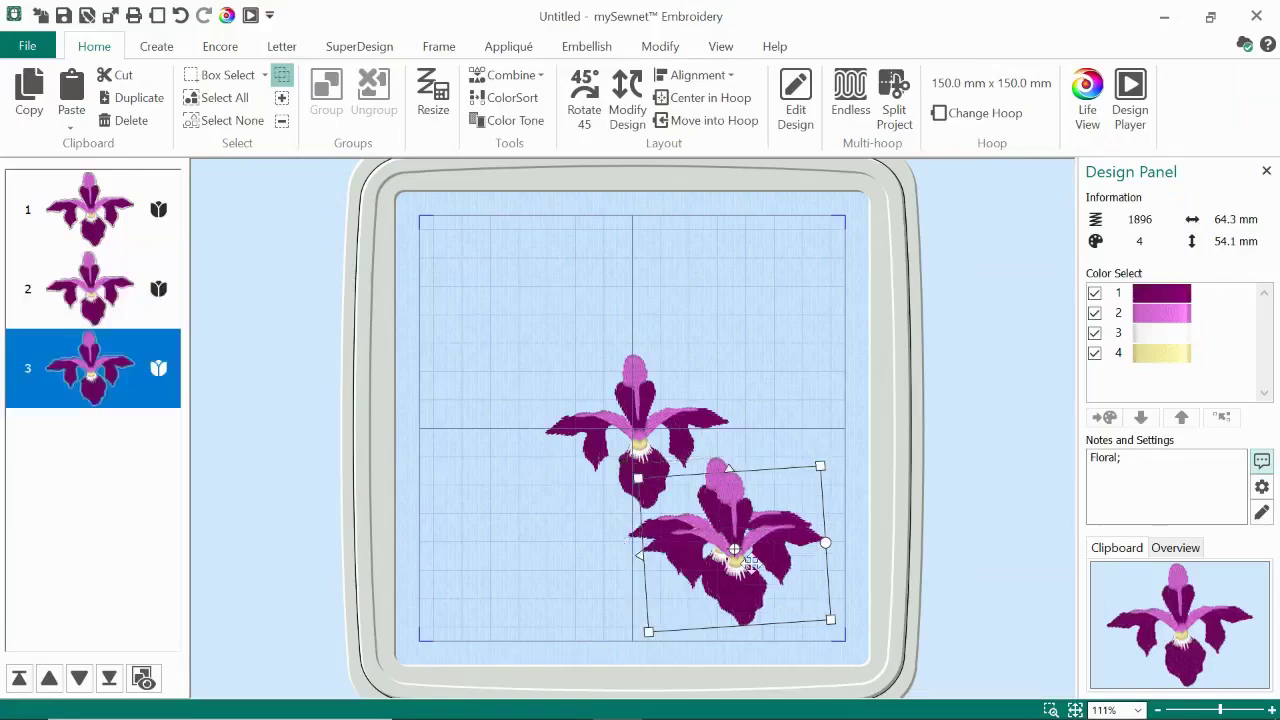
pyautogui.moveTo(757, 552); pyautogui.dragTo(547, 541)
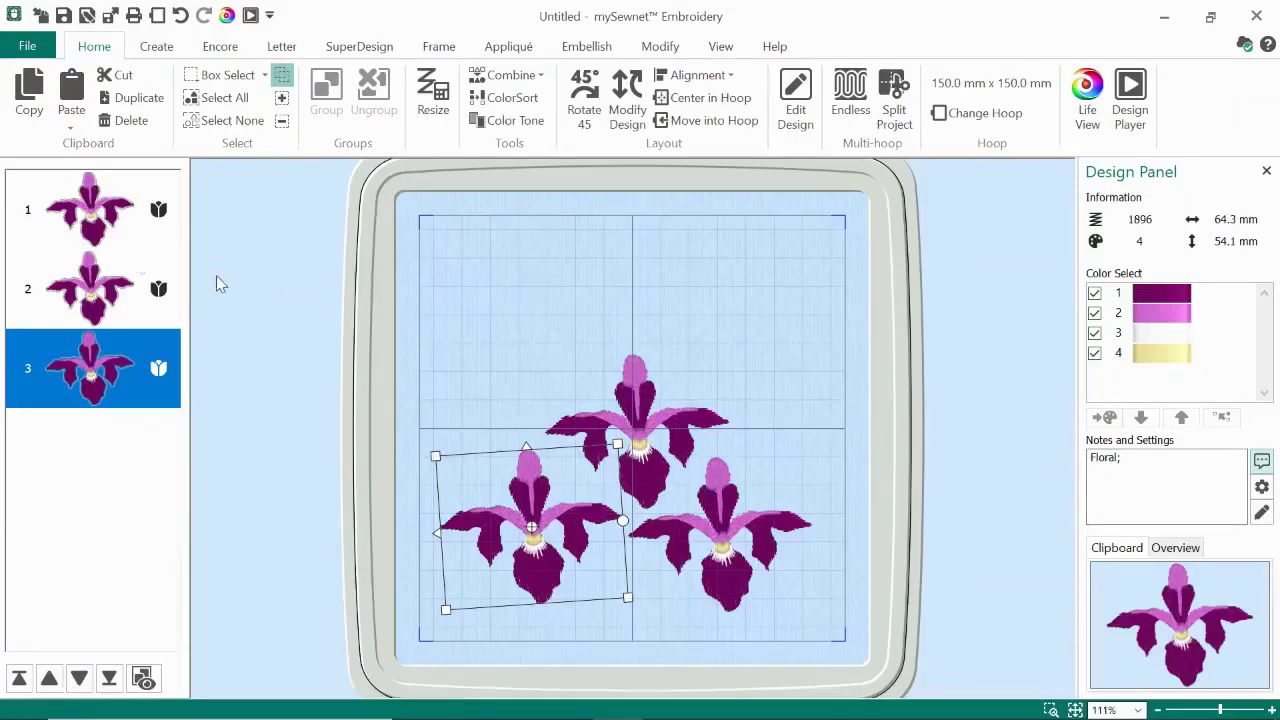
# - Move the original iris up above the two copies and enlarge it to about 85 mm x 72 mm, leaving stitch recalculation off
pyautogui.click(101, 299)
pyautogui.click(106, 240)
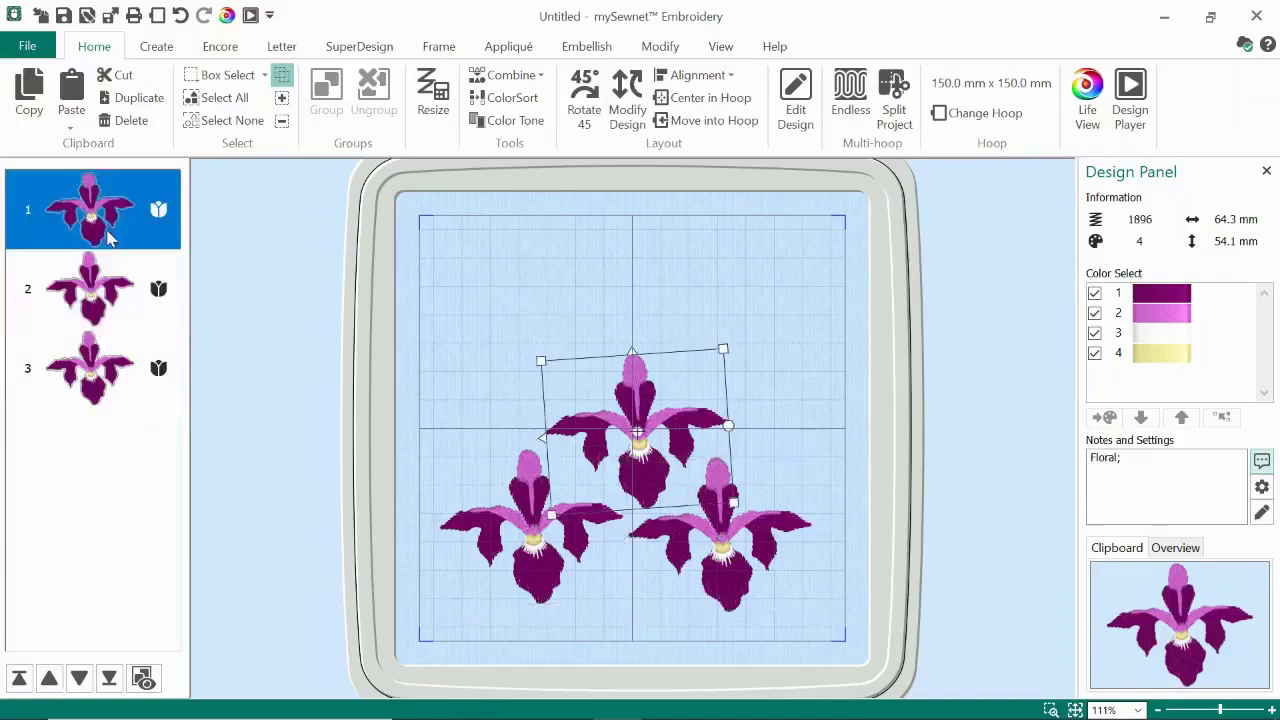
pyautogui.moveTo(665, 424); pyautogui.dragTo(657, 348)
pyautogui.click(428, 92)
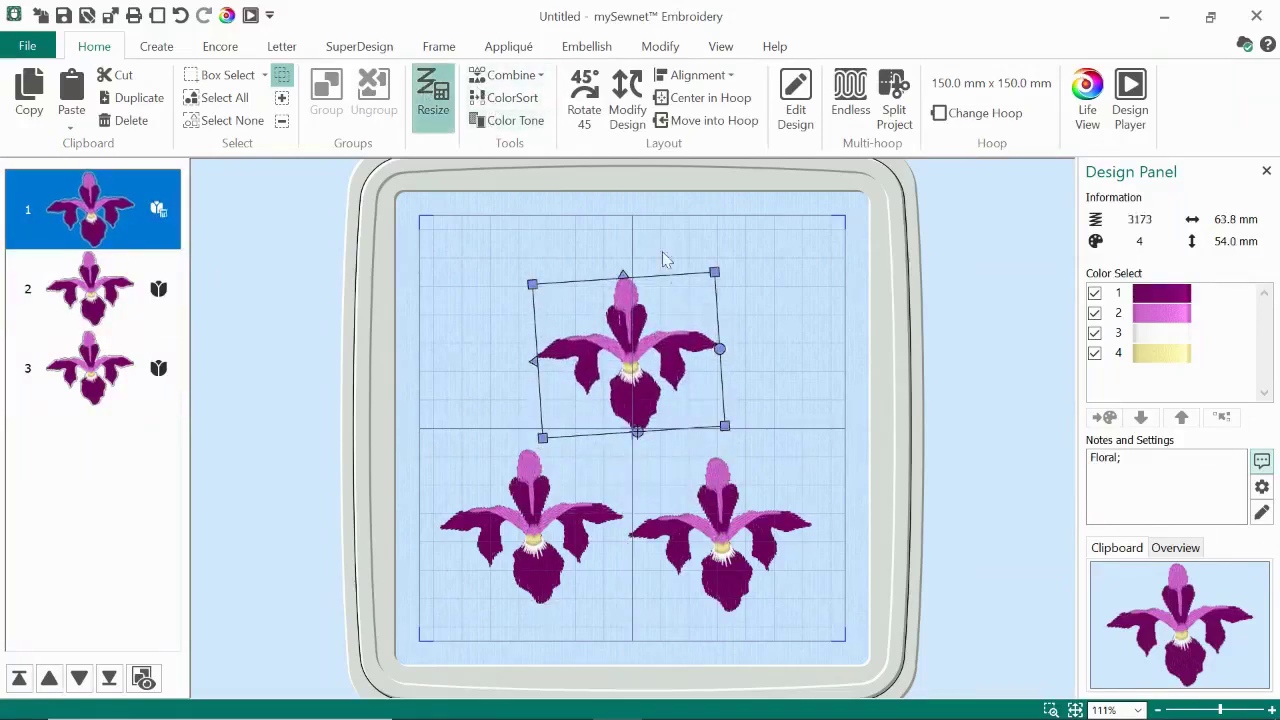
pyautogui.moveTo(716, 271); pyautogui.dragTo(796, 250)
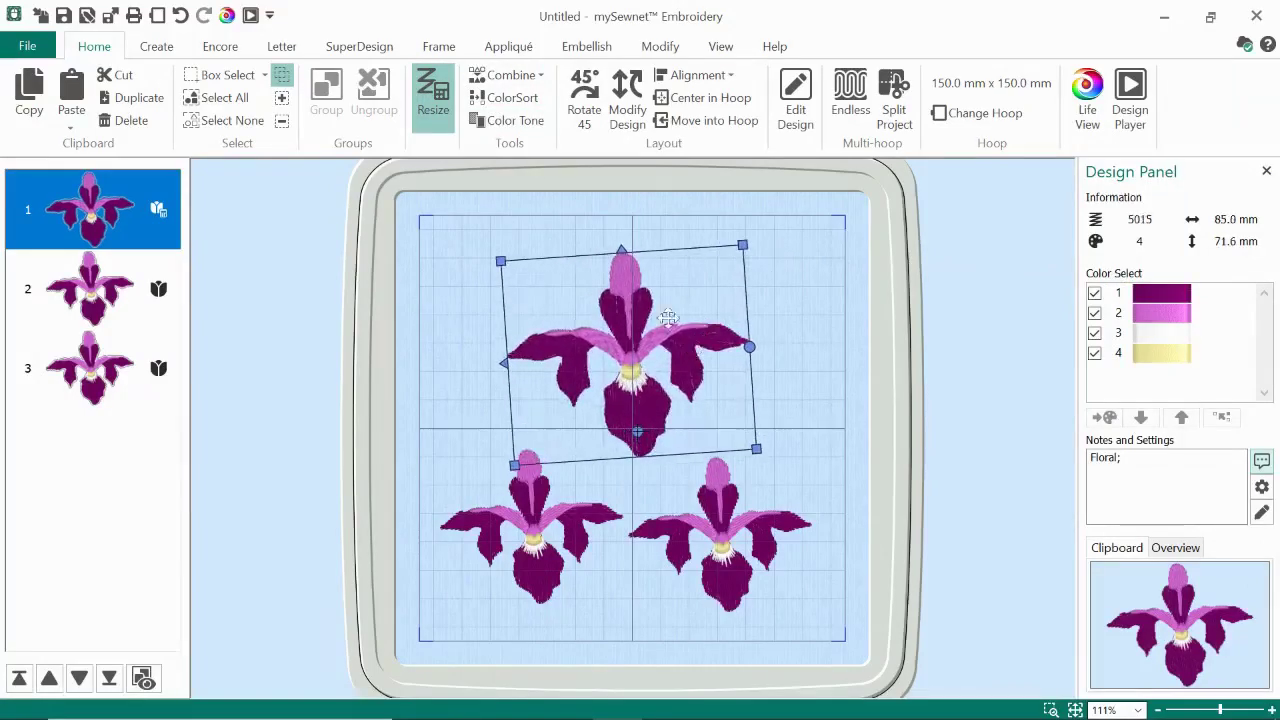
pyautogui.click(432, 100)
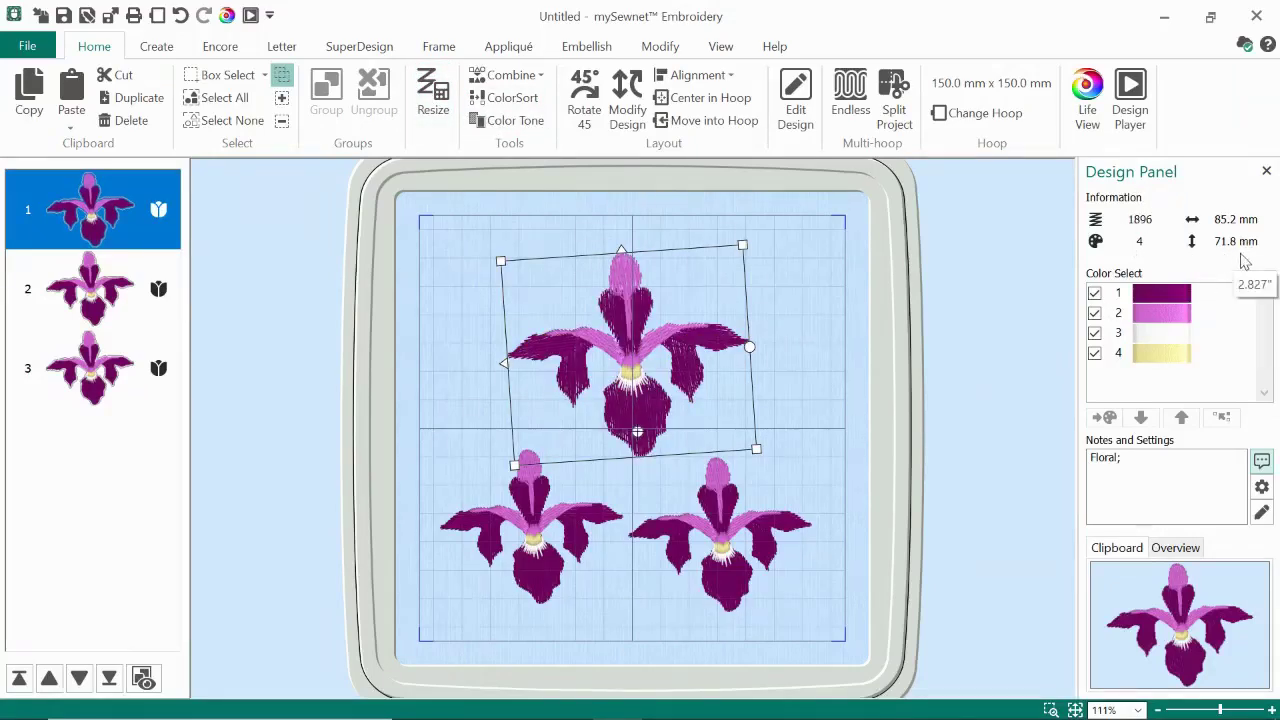
# - Open thread color 1 of the large iris for editing and choose Robison-Anton Rayon 40 from all thread ranges
pyautogui.moveTo(1182, 297)
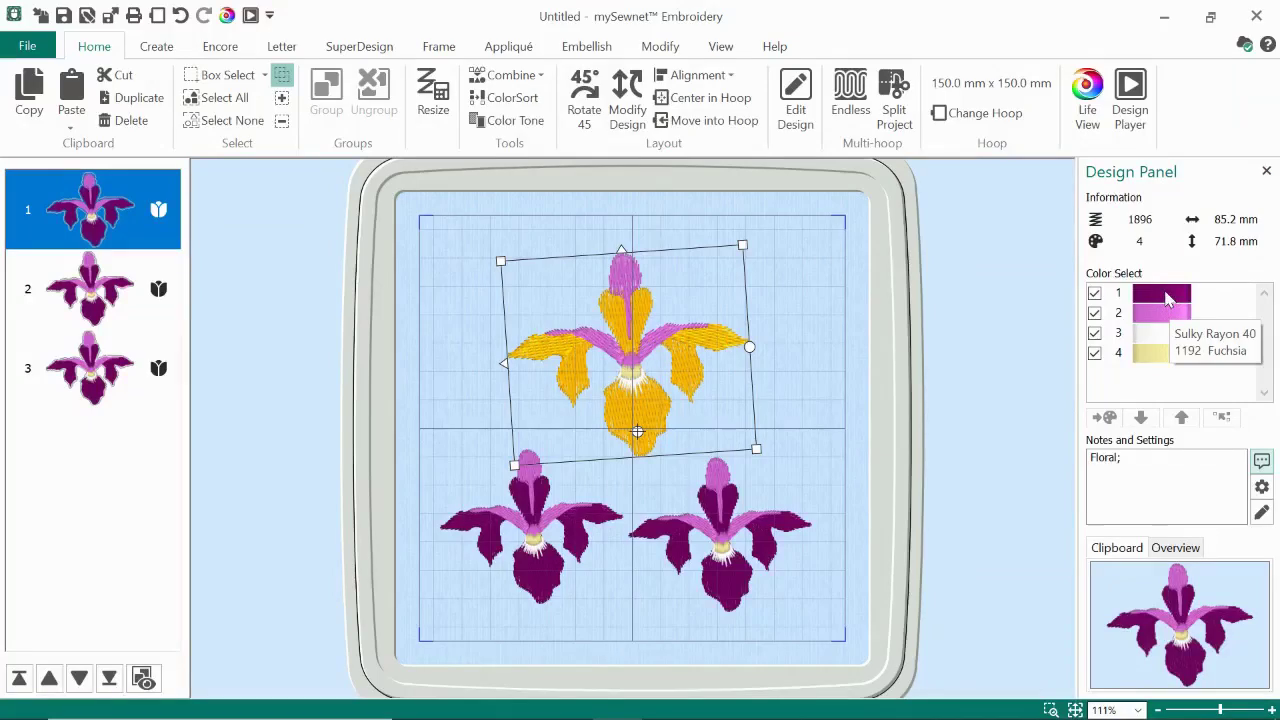
pyautogui.click(1163, 293)
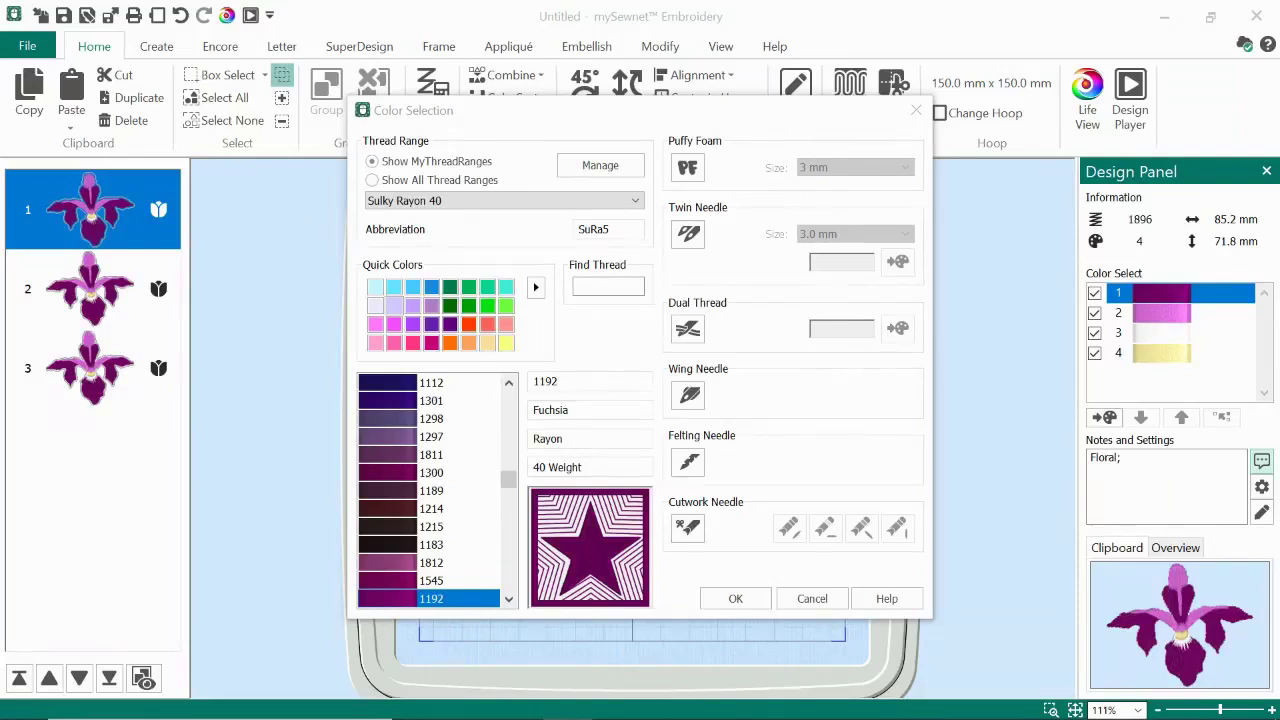
pyautogui.click(522, 210)
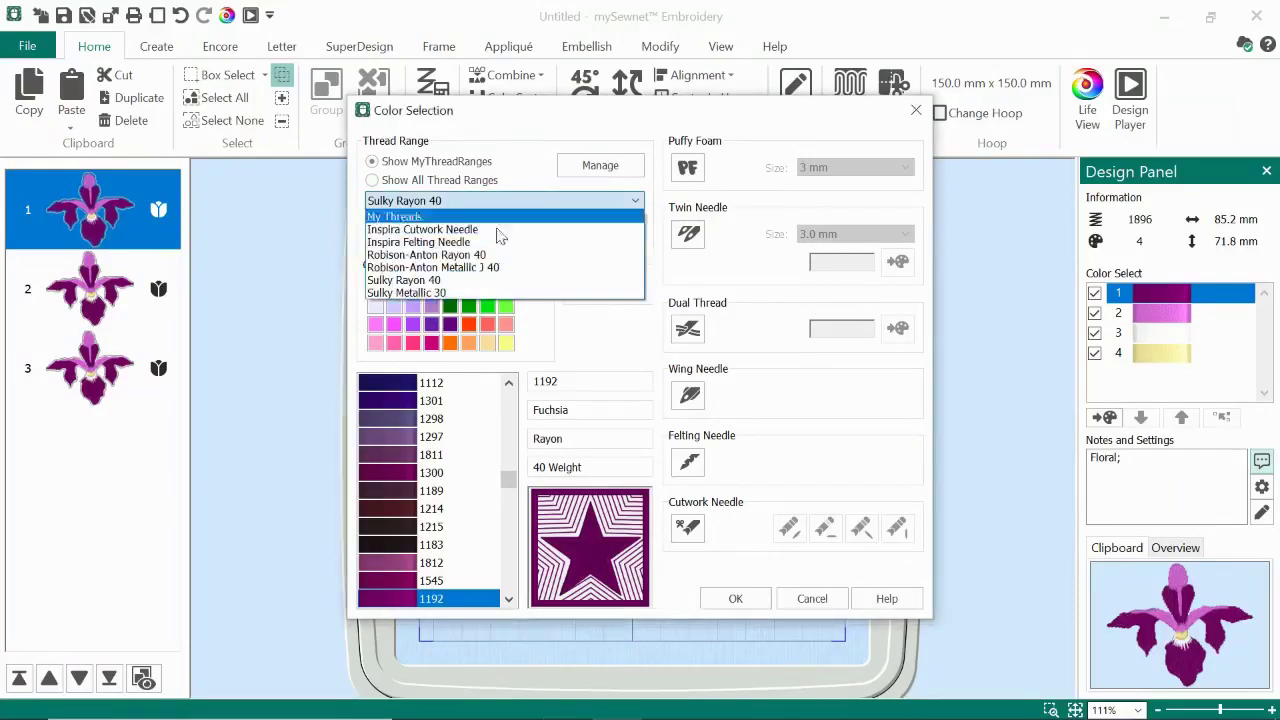
pyautogui.click(444, 186)
pyautogui.click(372, 180)
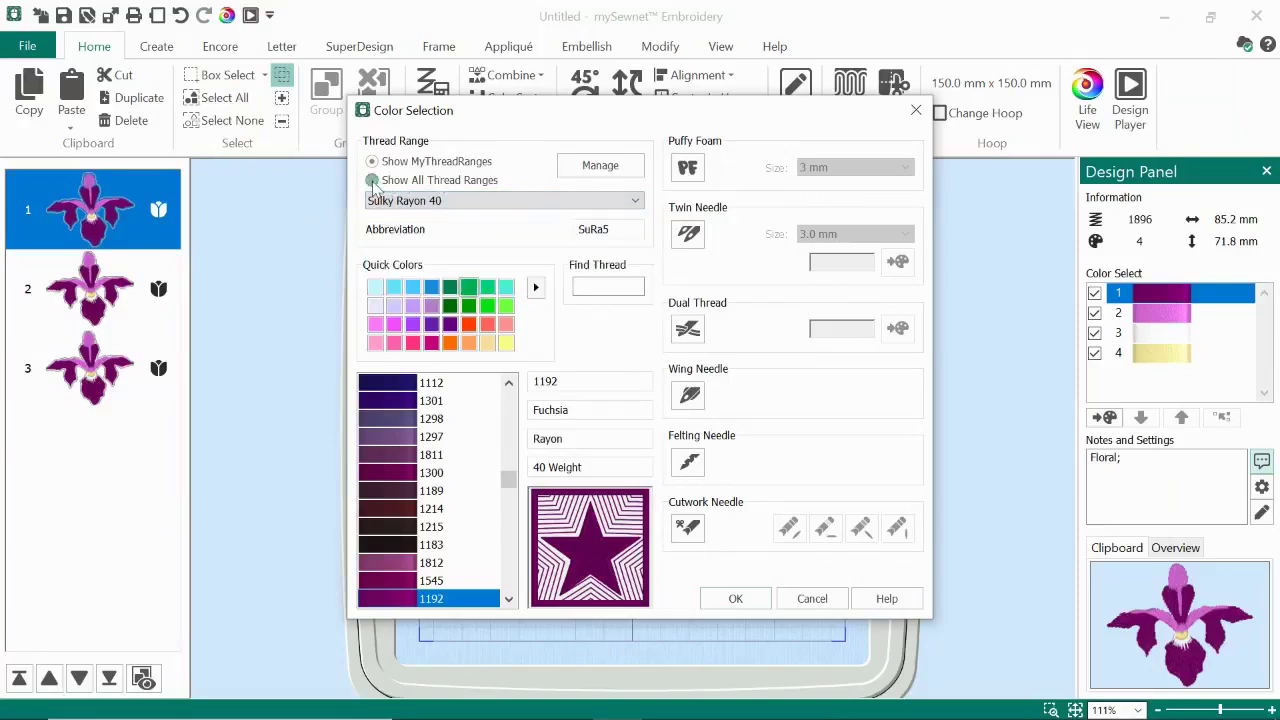
pyautogui.click(627, 201)
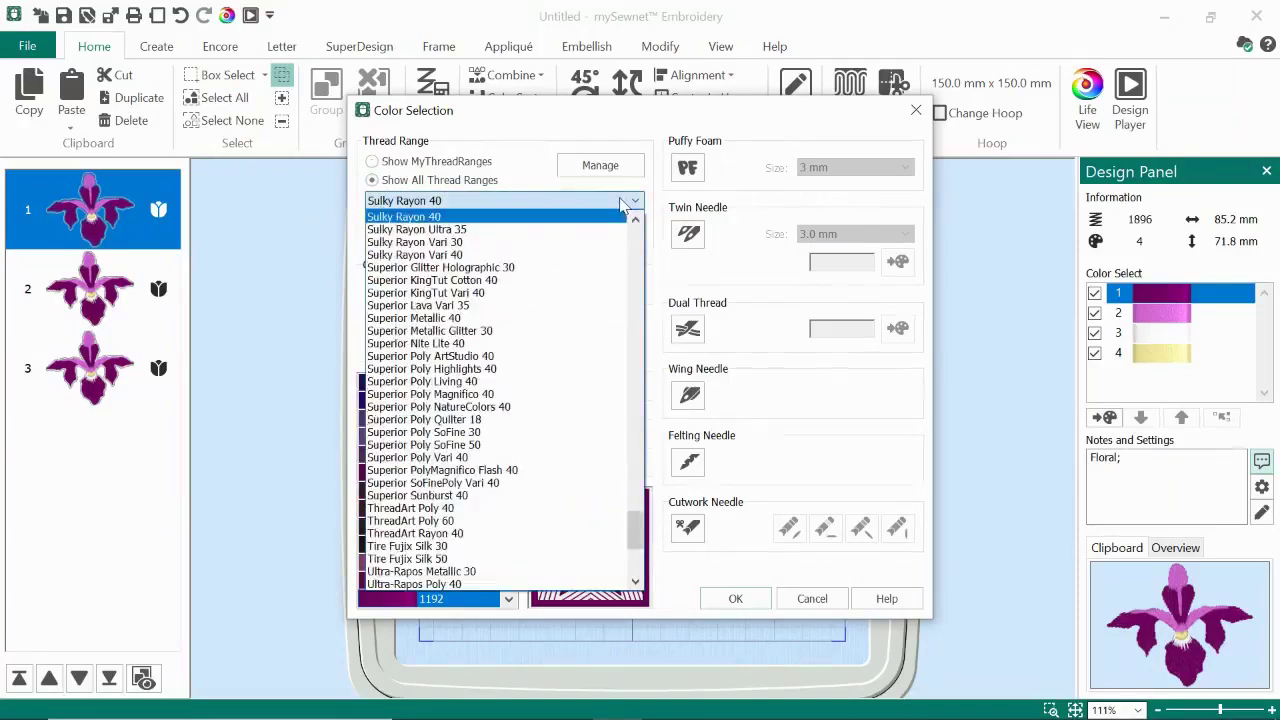
pyautogui.moveTo(634, 532); pyautogui.dragTo(634, 465)
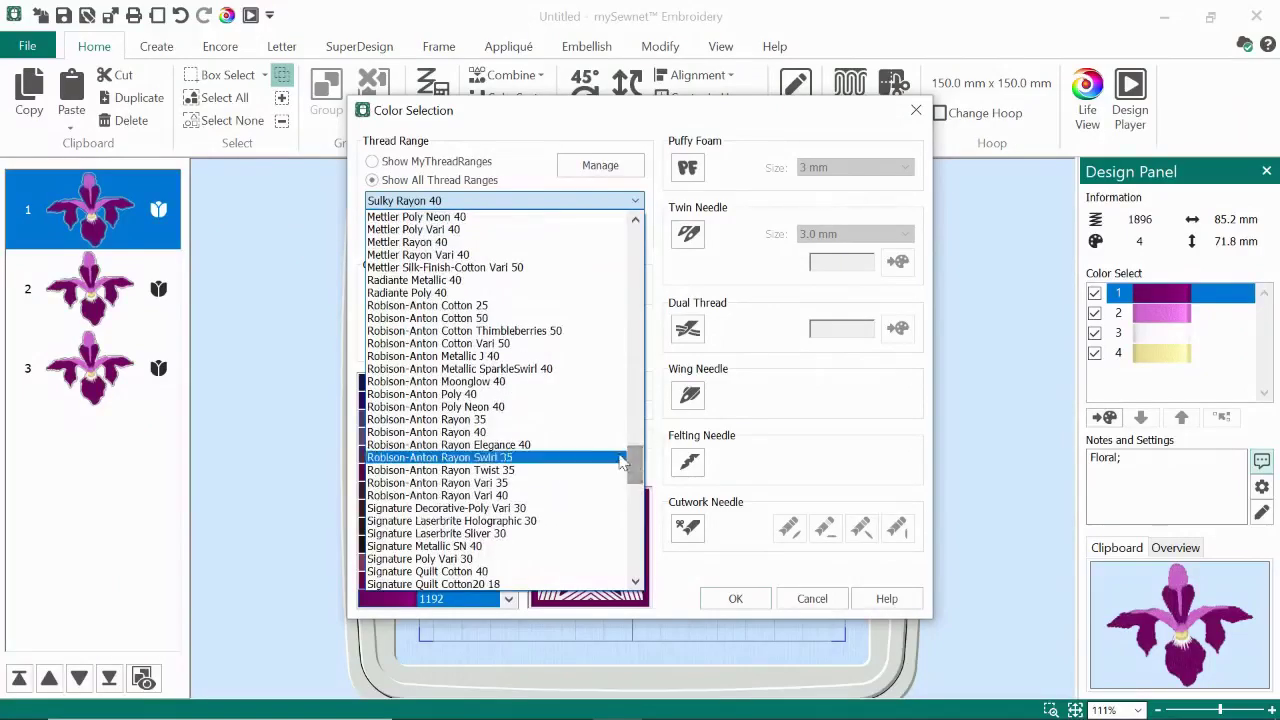
pyautogui.click(478, 433)
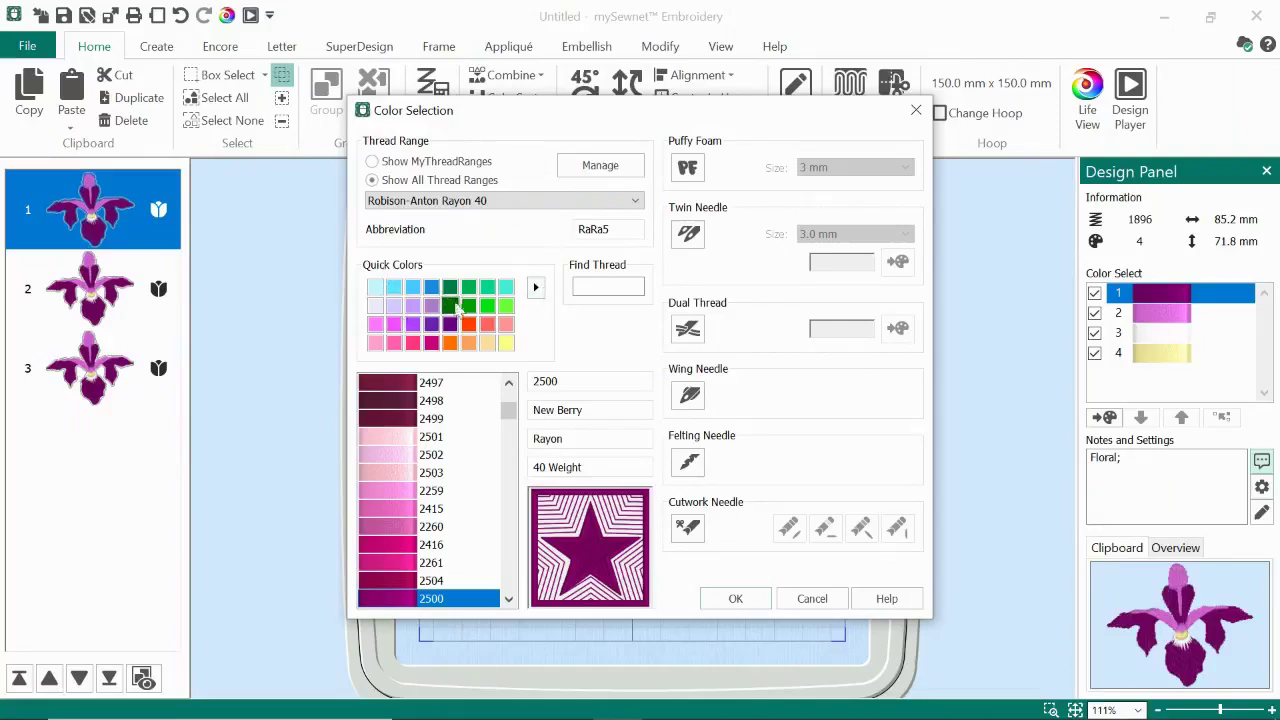
# - Keep the Spring quick-color theme and apply the purple thread 2425 Laurie Lilac to color 1 of the large iris
pyautogui.click(536, 288)
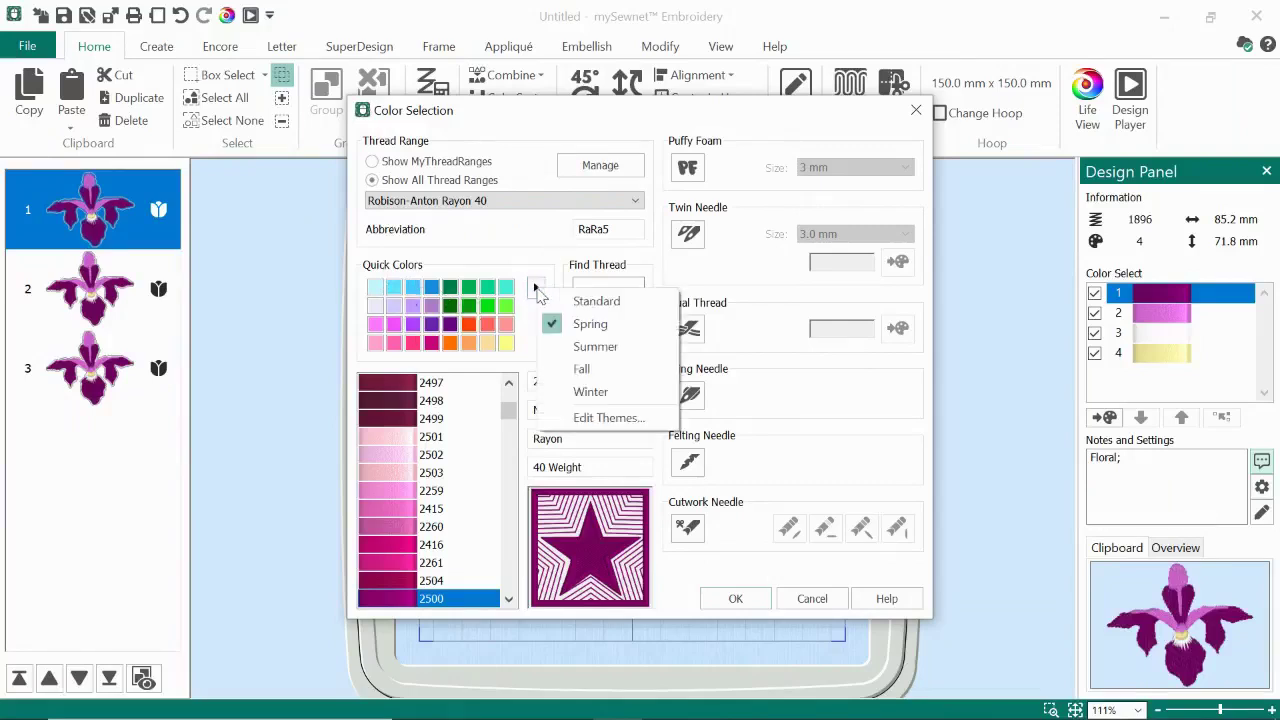
pyautogui.click(592, 330)
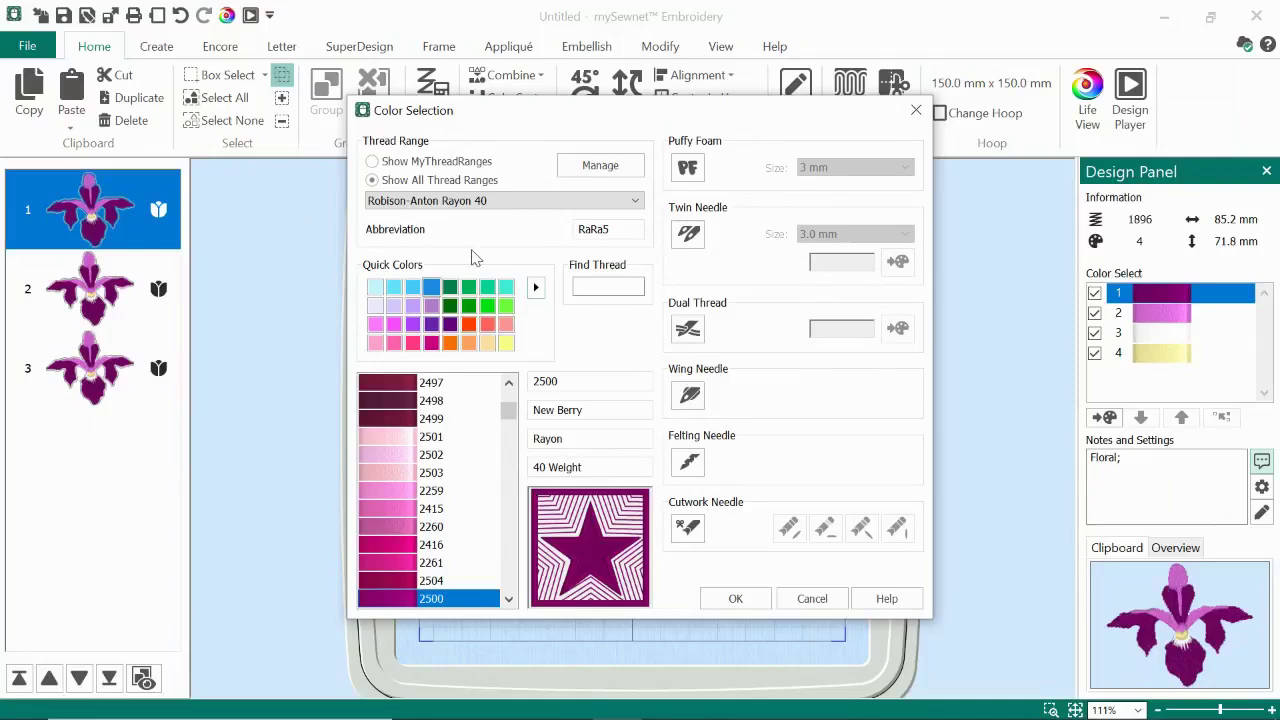
pyautogui.click(432, 325)
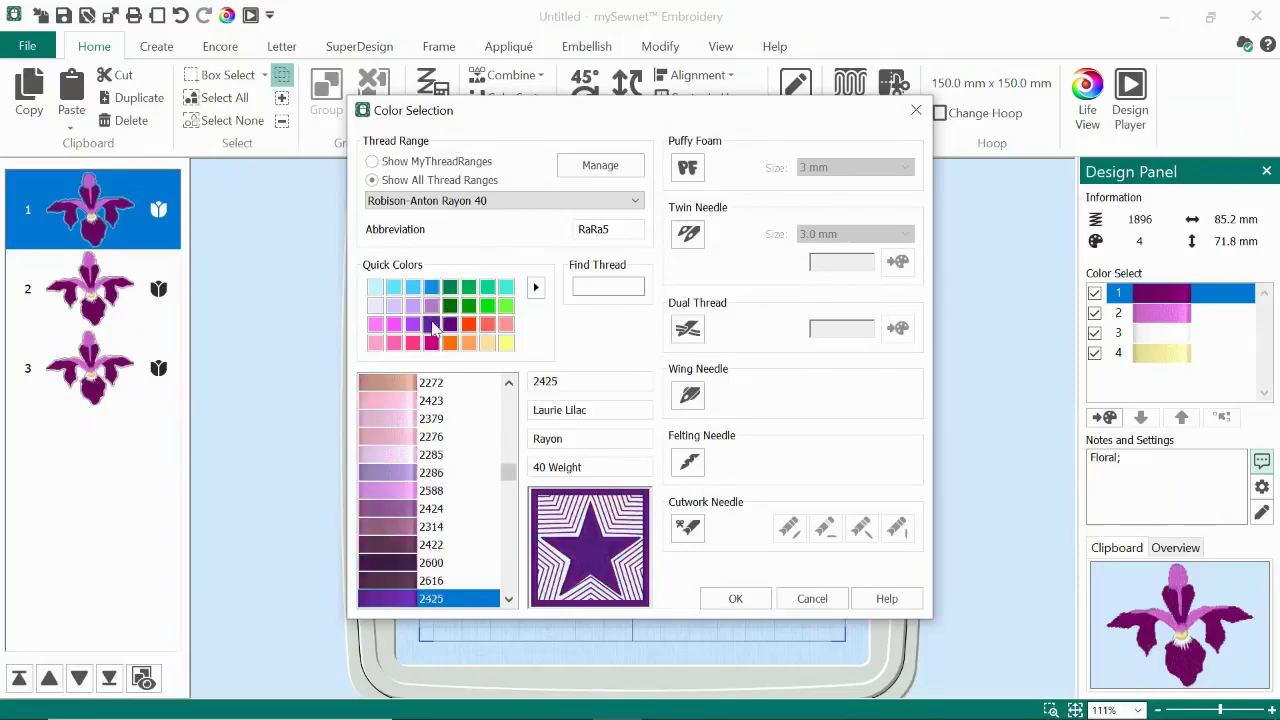
pyautogui.click(735, 600)
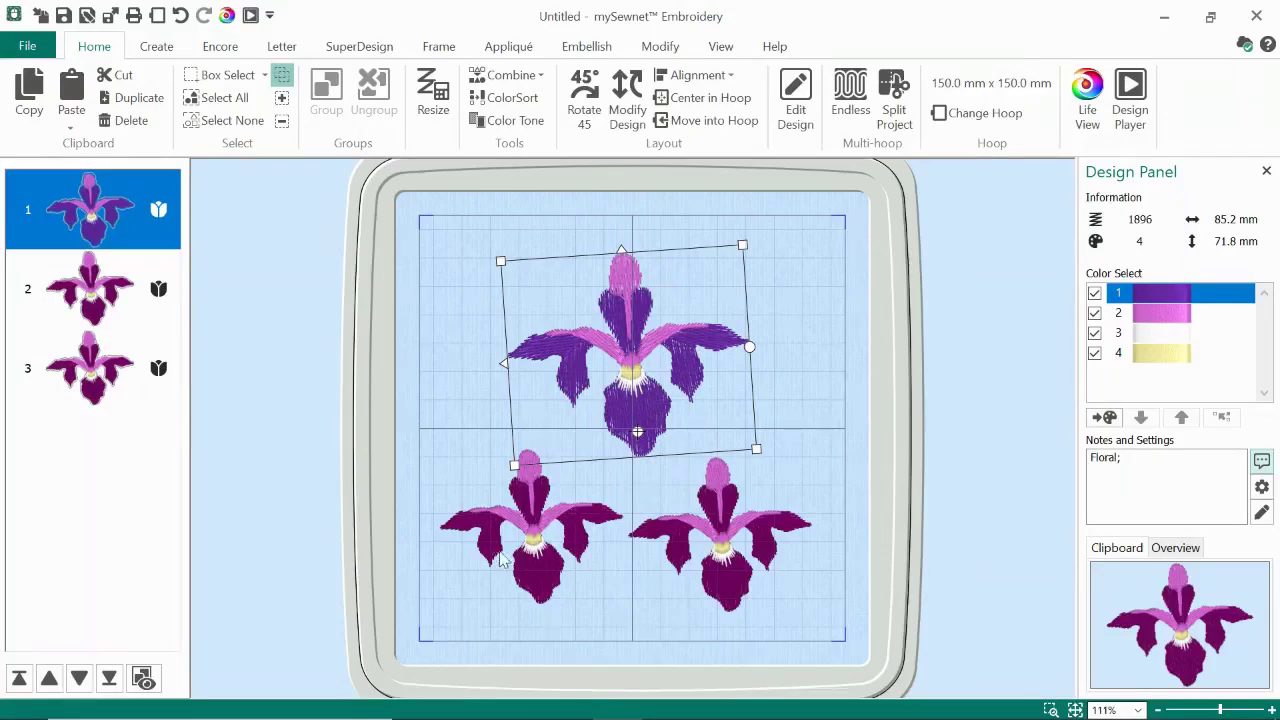
# - Move the two small irises up so that they sit closer together beneath the large purple iris
pyautogui.click(104, 294)
pyautogui.moveTo(734, 565); pyautogui.dragTo(737, 514)
pyautogui.click(68, 378)
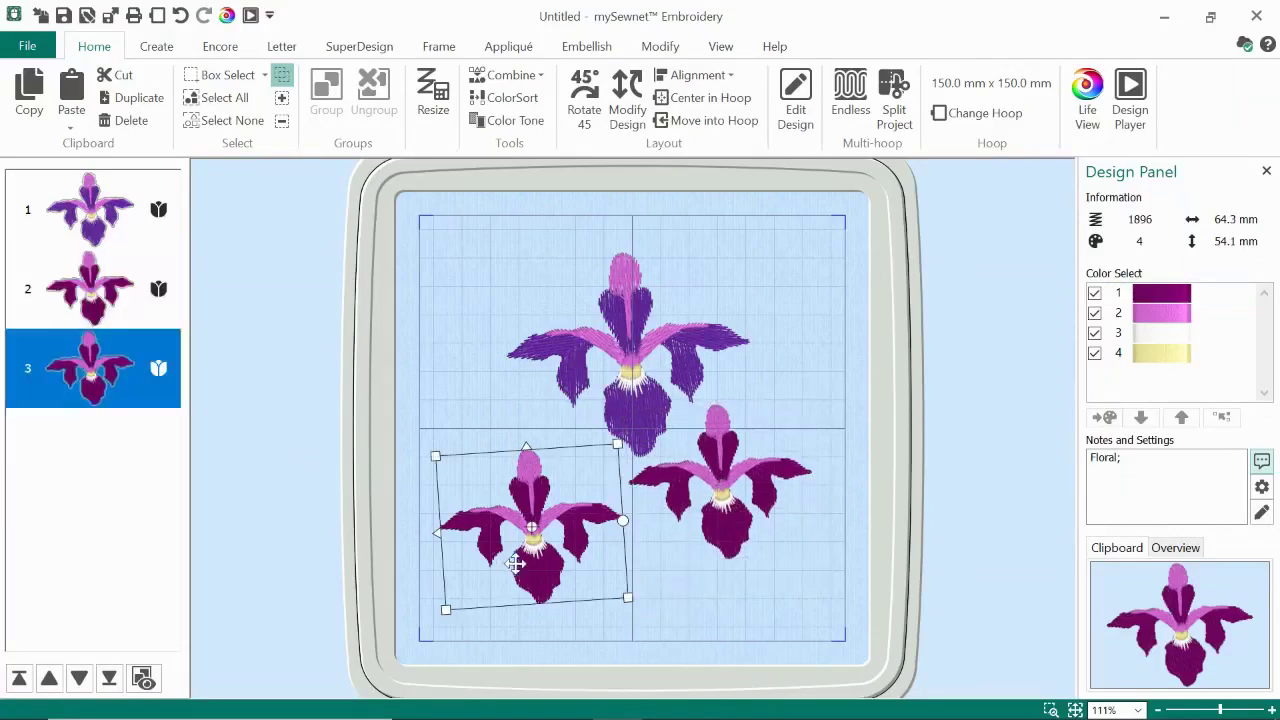
pyautogui.moveTo(551, 571); pyautogui.dragTo(575, 531)
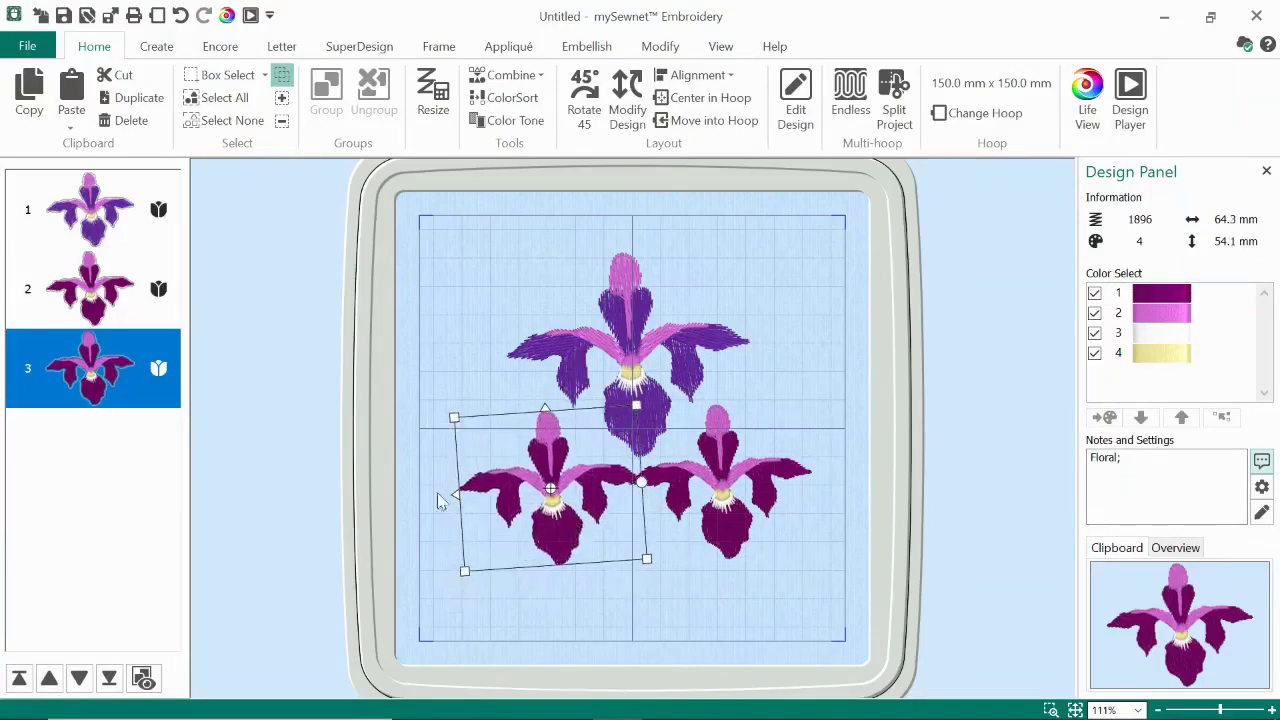
# - Box-select all three irises with one rectangle drawn around them, and then clear the selection
pyautogui.click(368, 464)
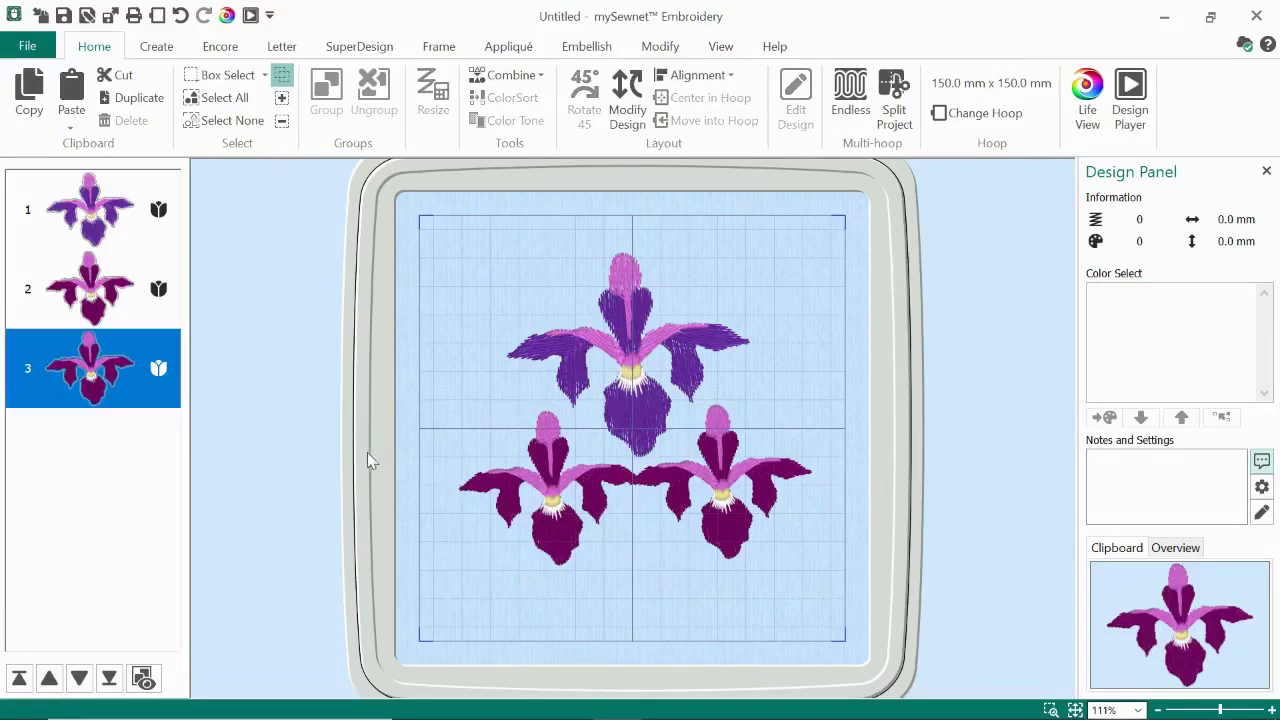
pyautogui.click(367, 452)
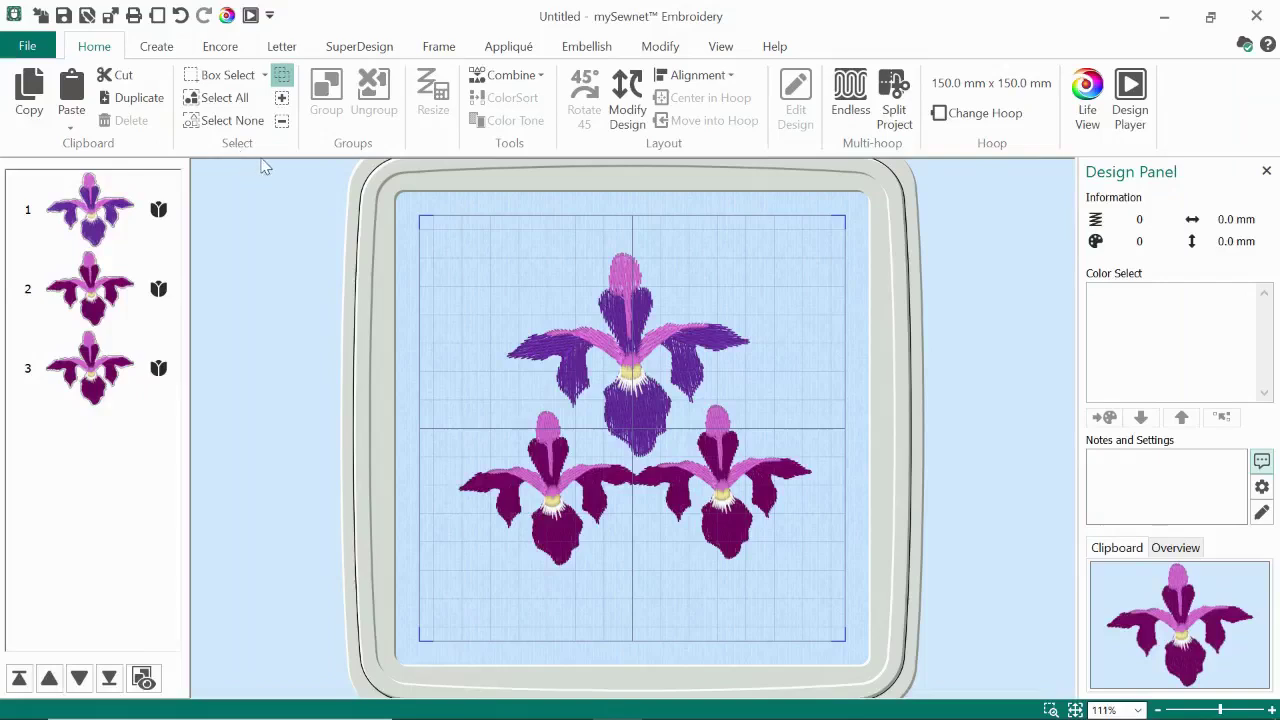
pyautogui.click(266, 77)
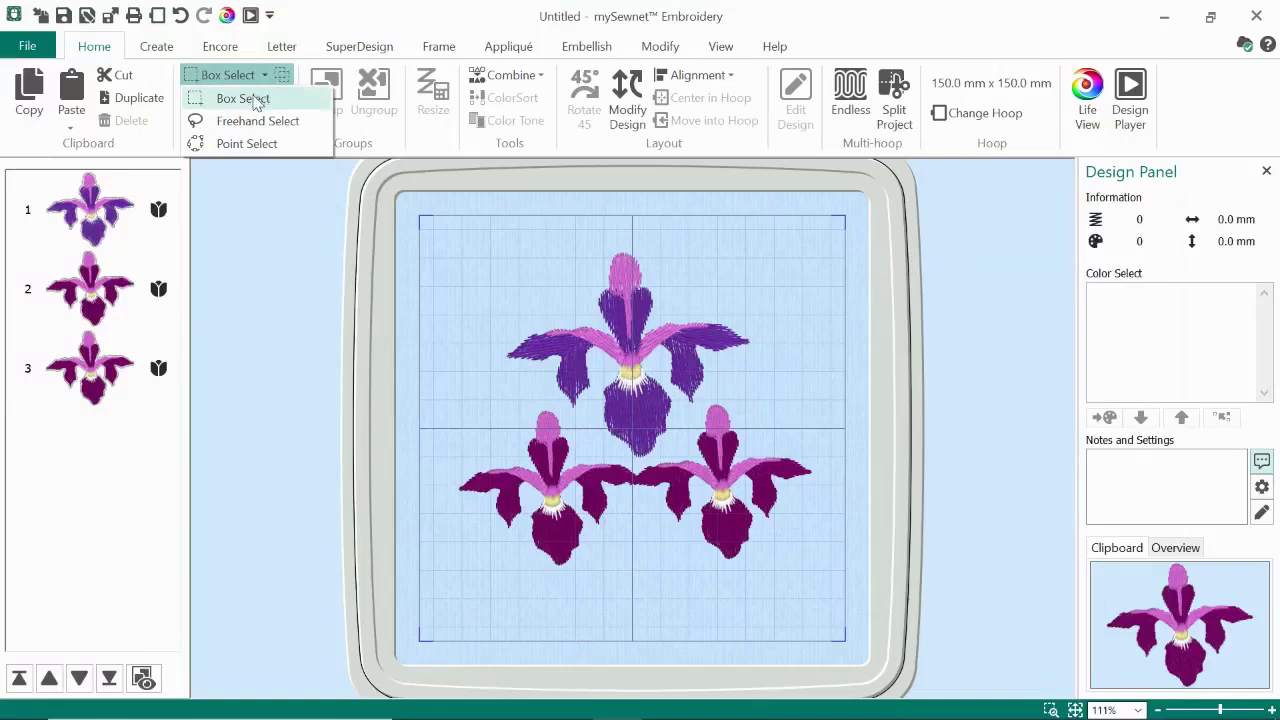
pyautogui.click(250, 98)
pyautogui.moveTo(438, 235); pyautogui.dragTo(795, 460)
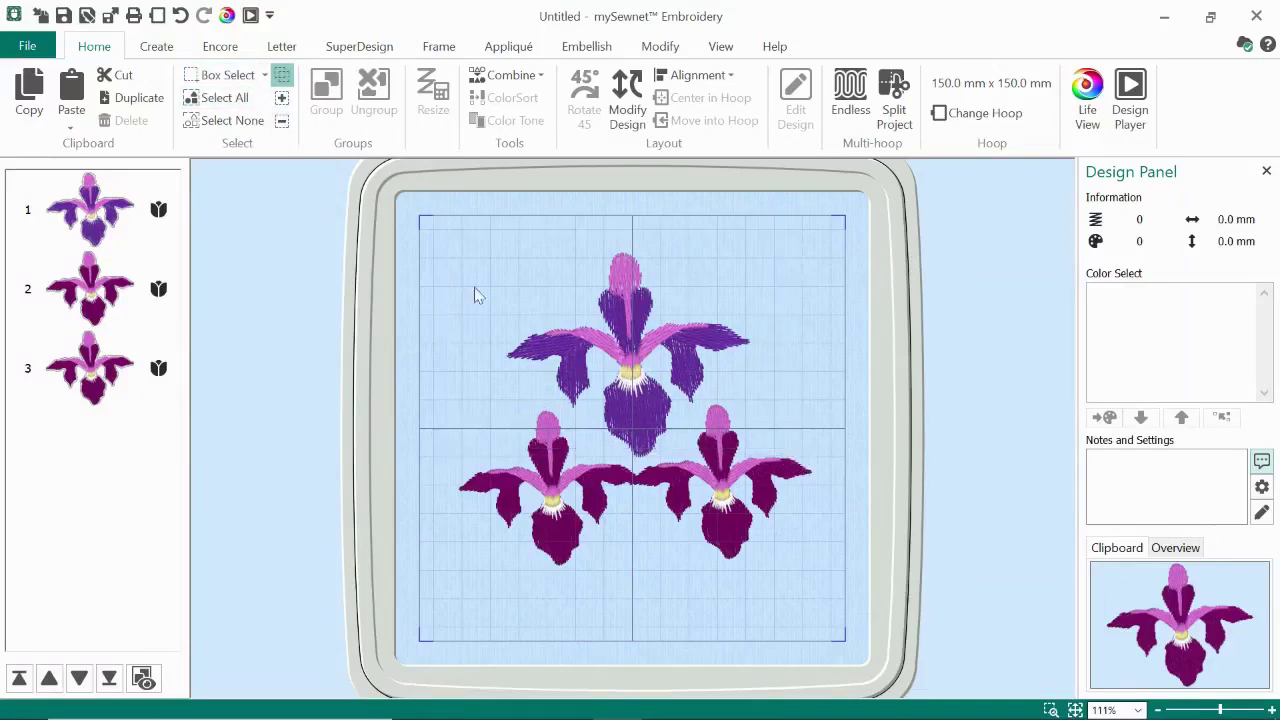
pyautogui.click(228, 75)
pyautogui.moveTo(420, 227); pyautogui.dragTo(819, 575)
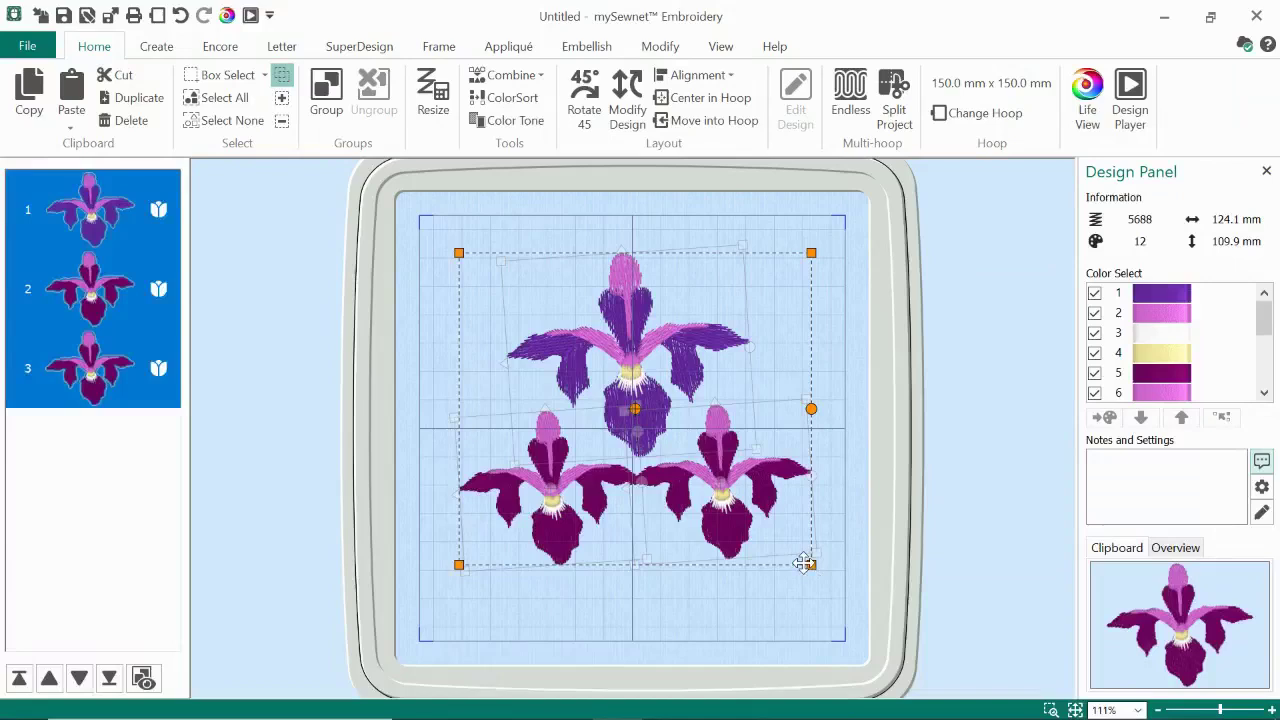
pyautogui.click(372, 287)
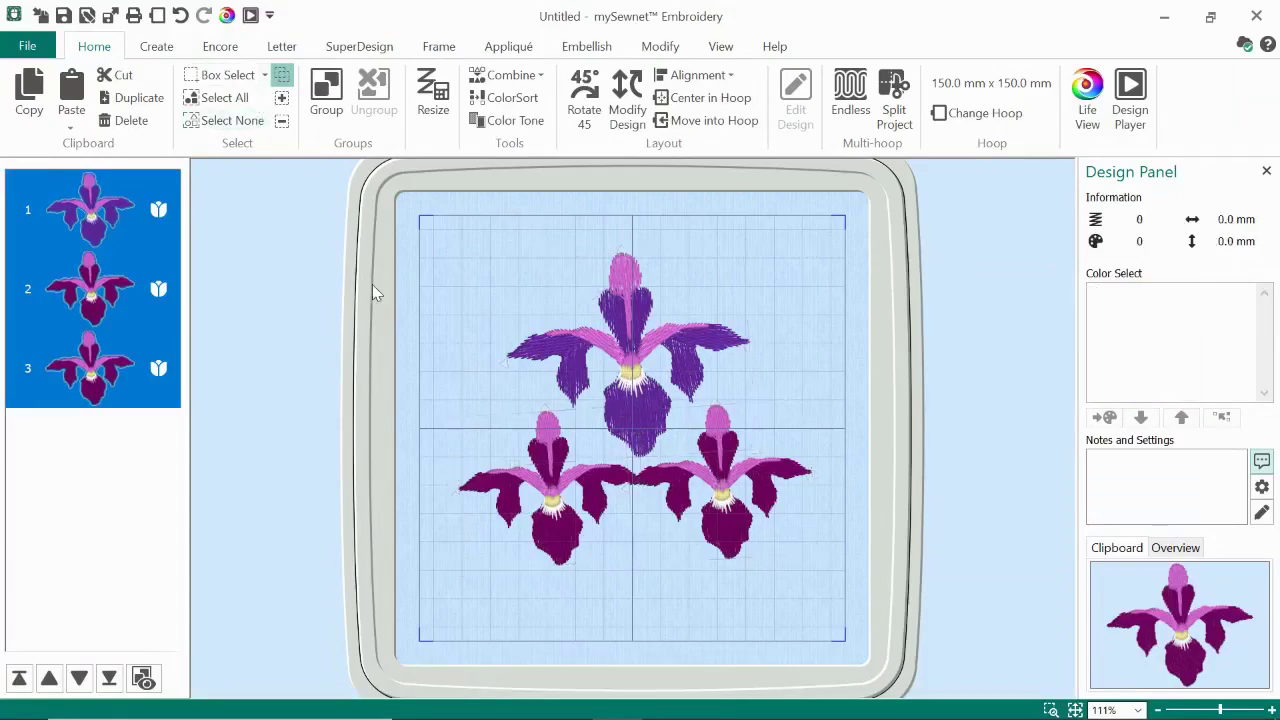
# - Outline the large purple iris point by point with Point Select, following its petals all the way around
pyautogui.click(265, 77)
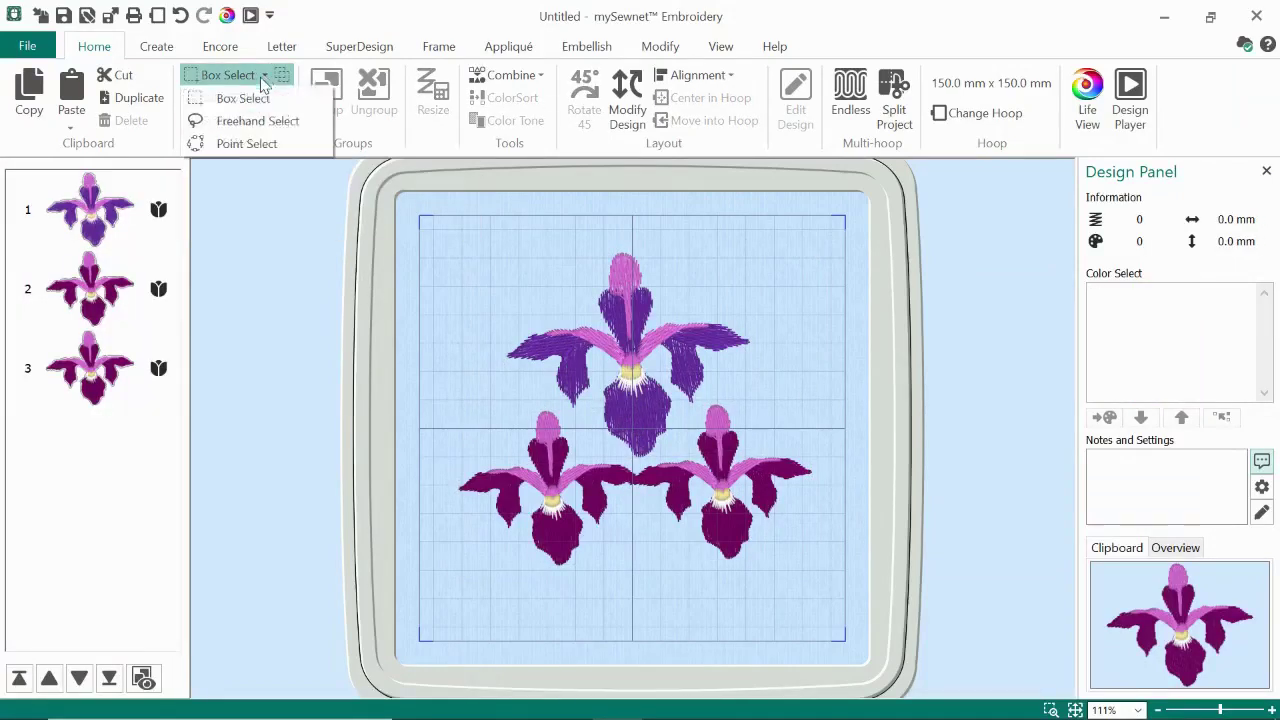
pyautogui.click(262, 145)
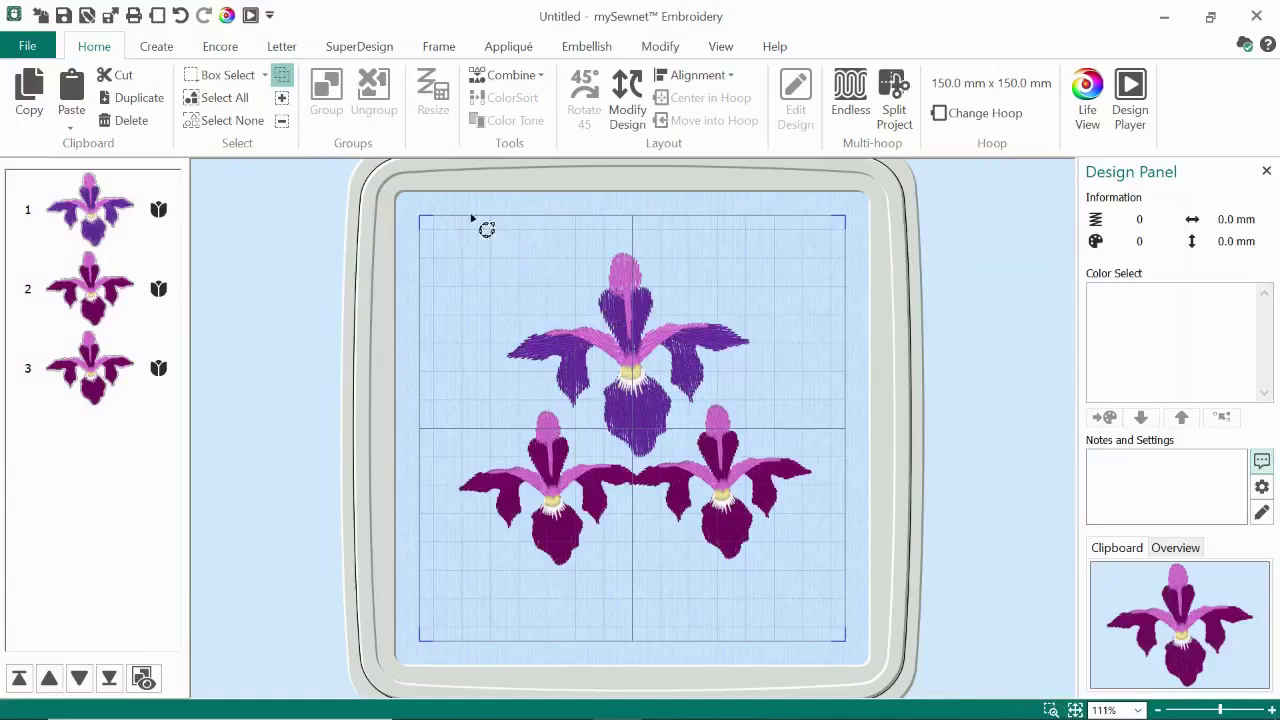
pyautogui.click(717, 452)
pyautogui.click(1050, 710)
pyautogui.moveTo(476, 233); pyautogui.dragTo(778, 485)
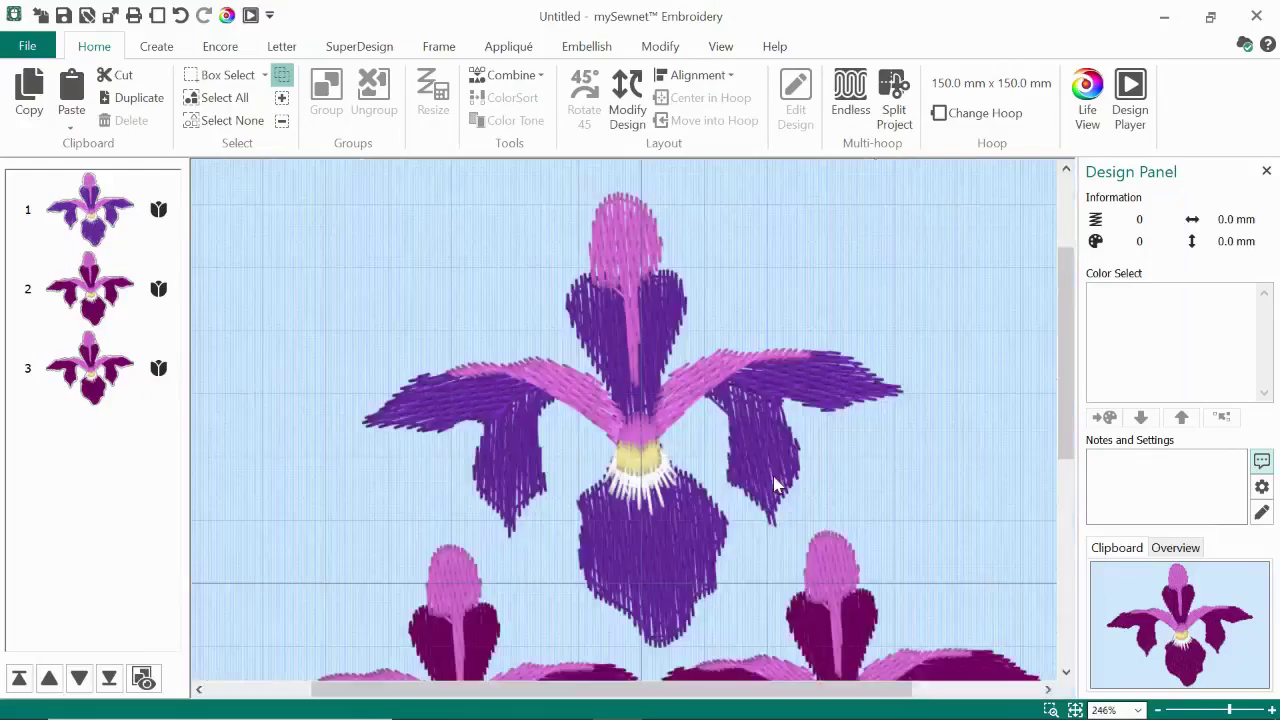
pyautogui.click(265, 75)
pyautogui.click(250, 144)
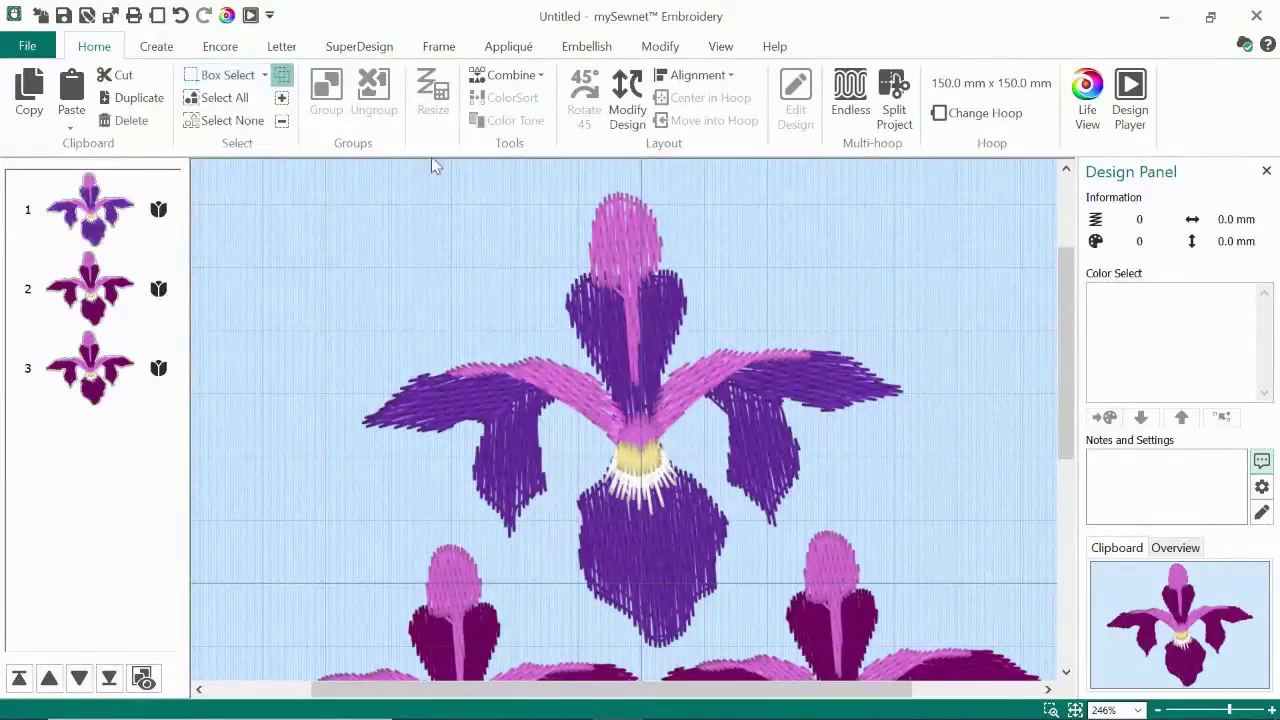
pyautogui.click(494, 202)
pyautogui.click(345, 346)
pyautogui.click(390, 483)
pyautogui.click(549, 585)
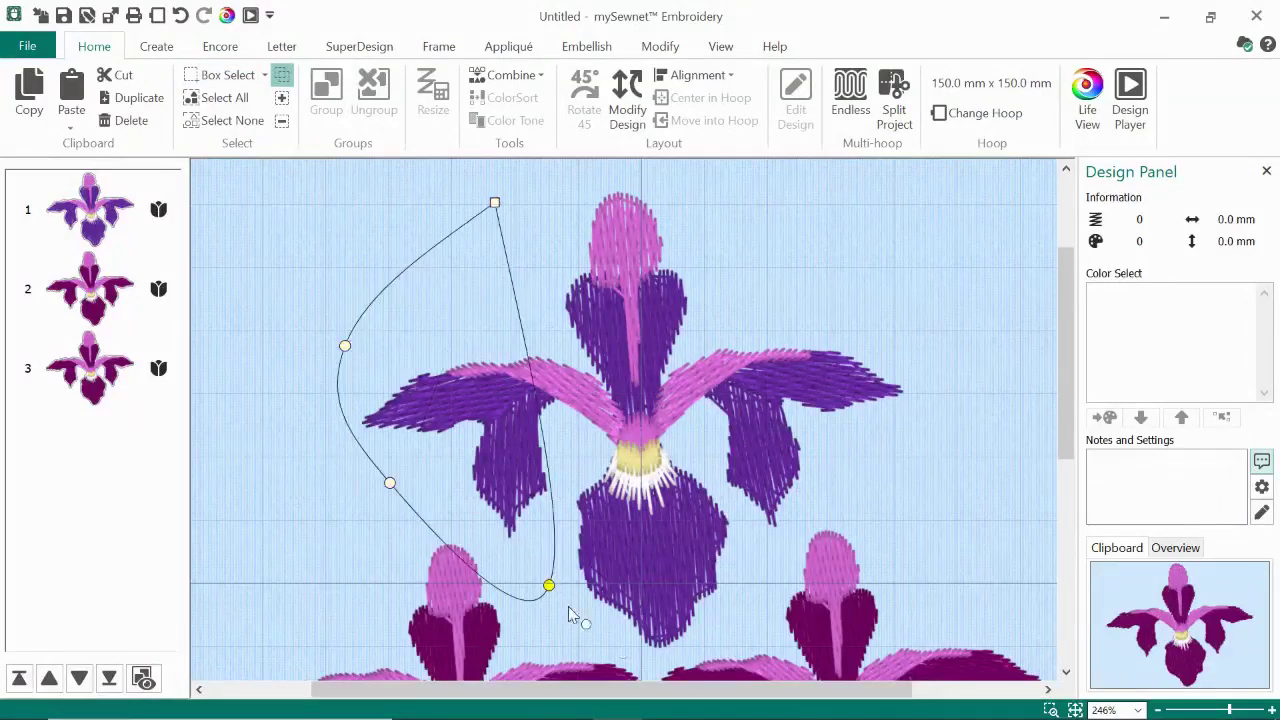
pyautogui.click(614, 638)
pyautogui.click(704, 630)
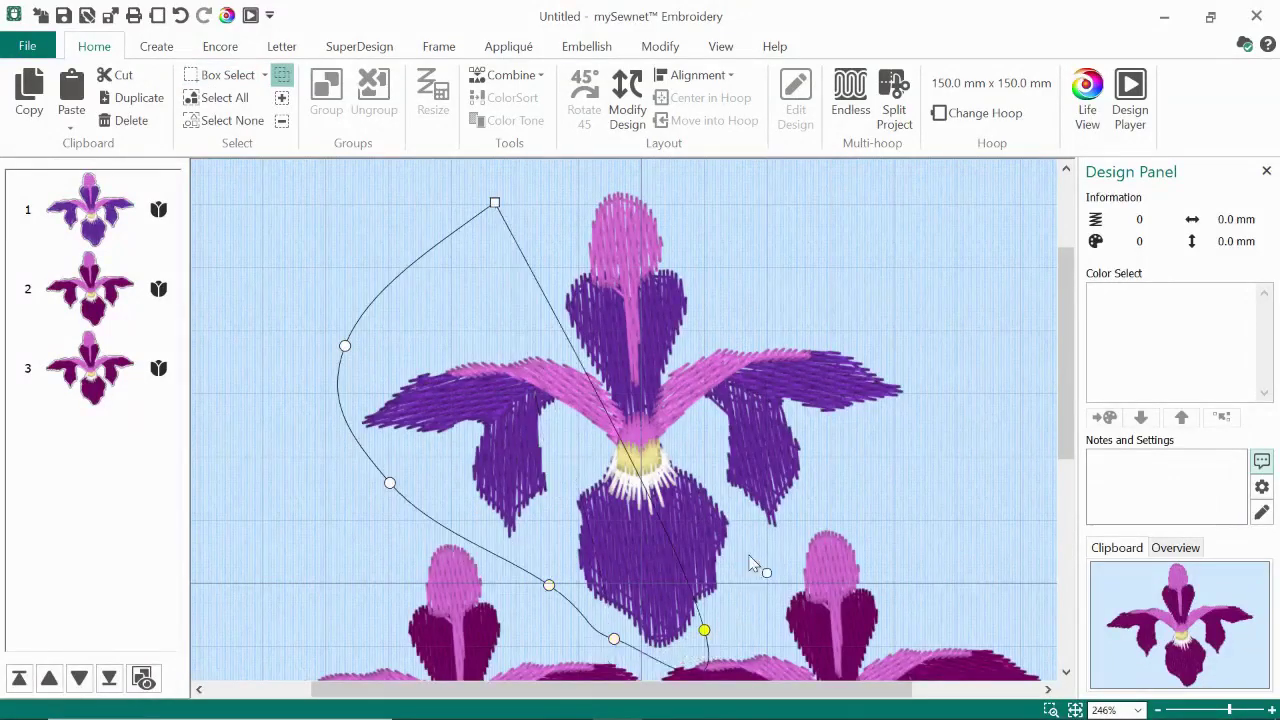
pyautogui.click(751, 550)
pyautogui.click(811, 494)
pyautogui.click(955, 415)
pyautogui.click(859, 282)
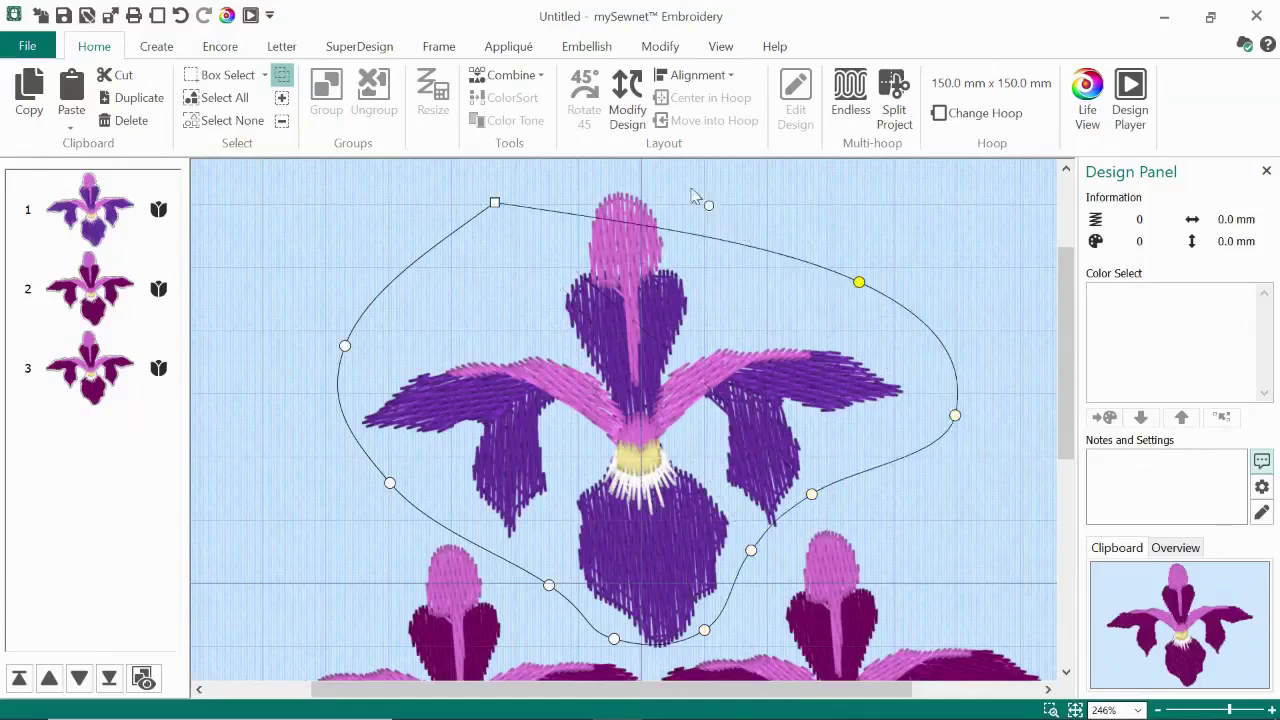
pyautogui.click(683, 181)
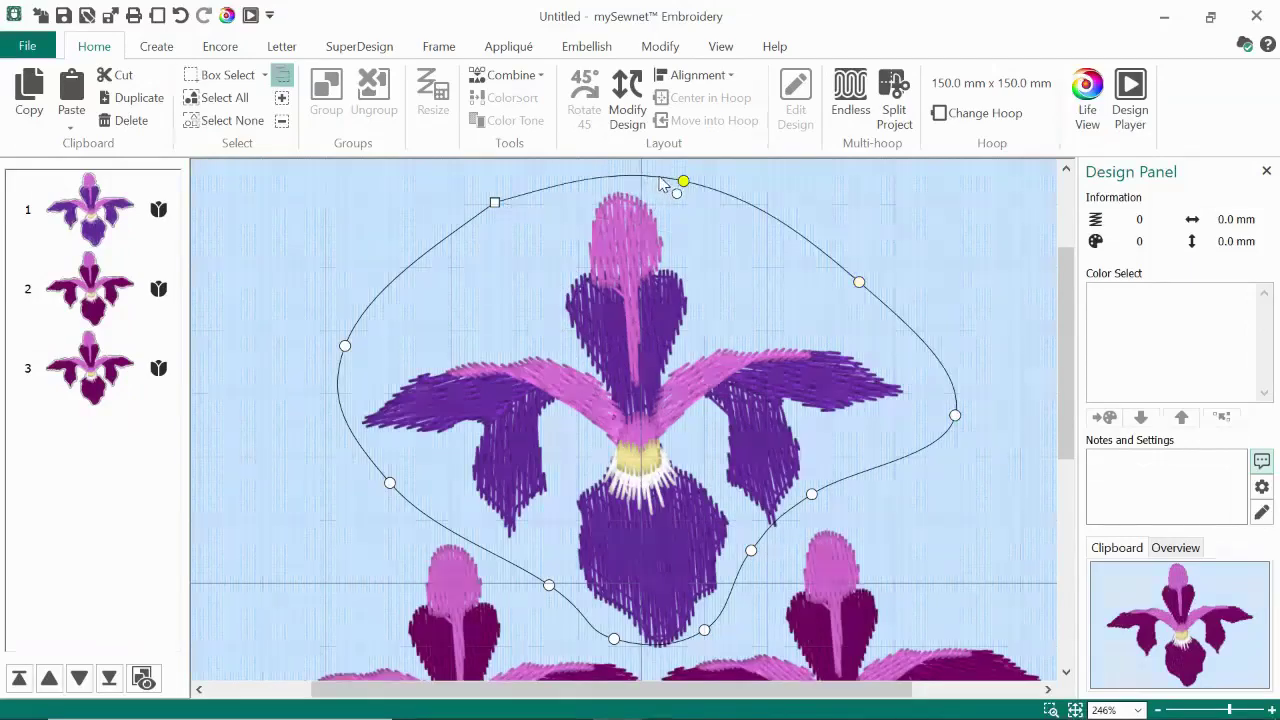
pyautogui.doubleClick(681, 181)
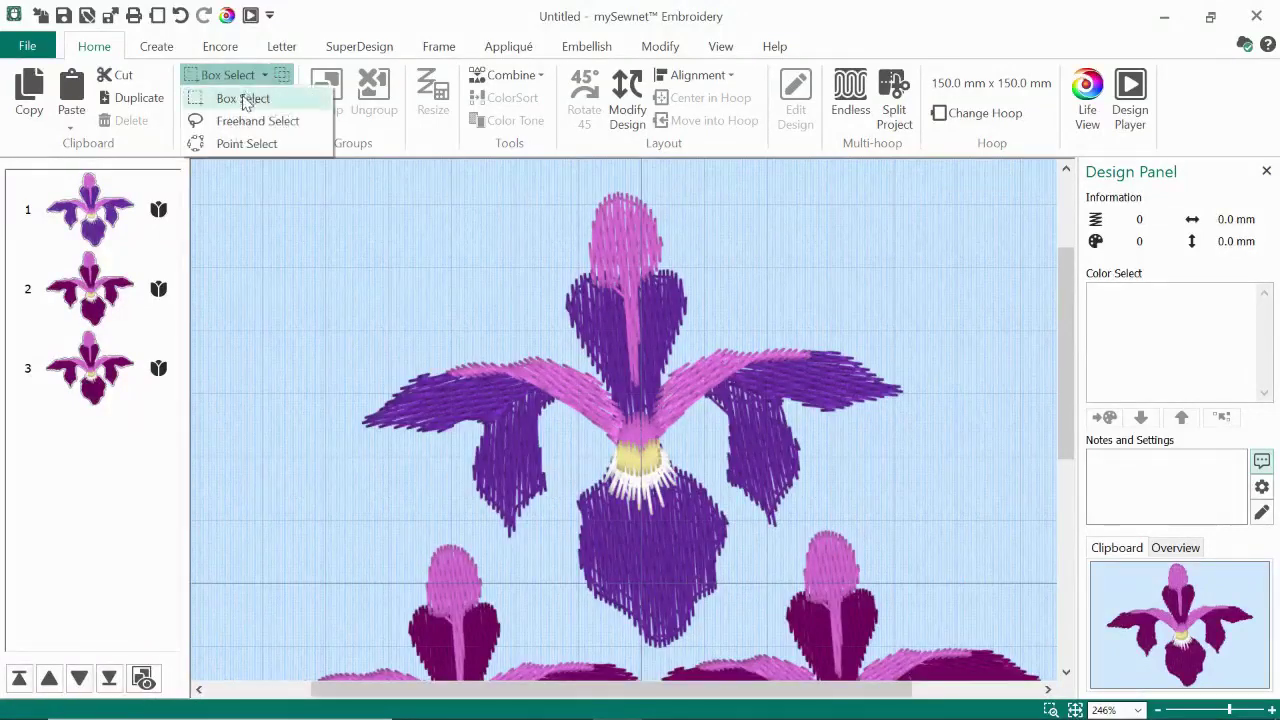
# - Draw a second Point Select outline around the large purple iris using curve points, closing it at its starting point
pyautogui.click(250, 121)
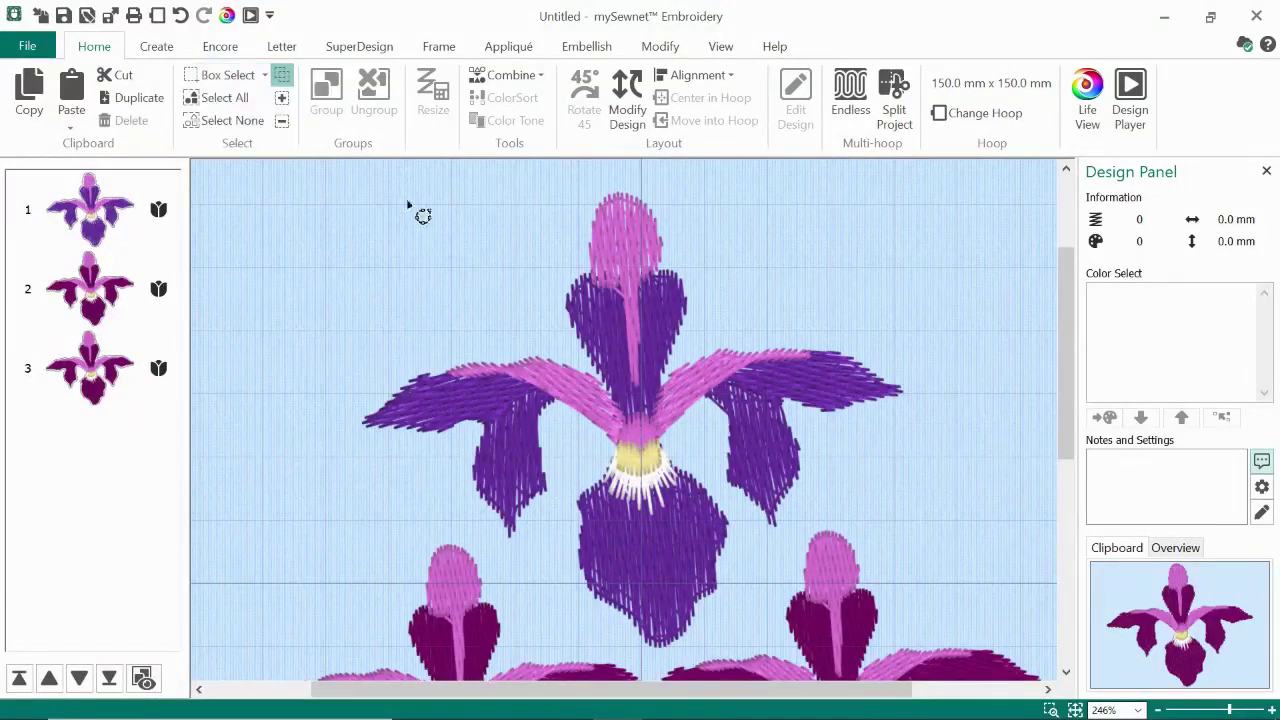
pyautogui.rightClick(336, 444)
pyautogui.rightClick(529, 561)
pyautogui.rightClick(647, 638)
pyautogui.rightClick(734, 585)
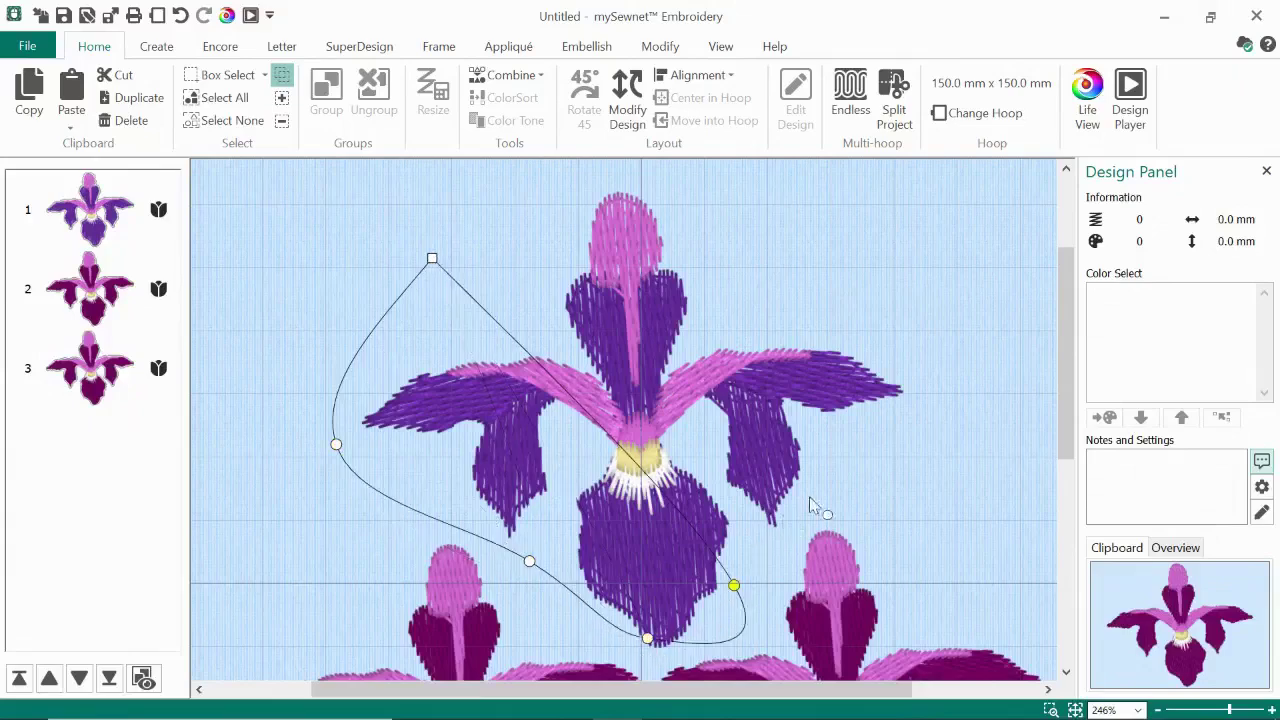
pyautogui.rightClick(836, 463)
pyautogui.rightClick(932, 370)
pyautogui.rightClick(712, 213)
pyautogui.rightClick(535, 184)
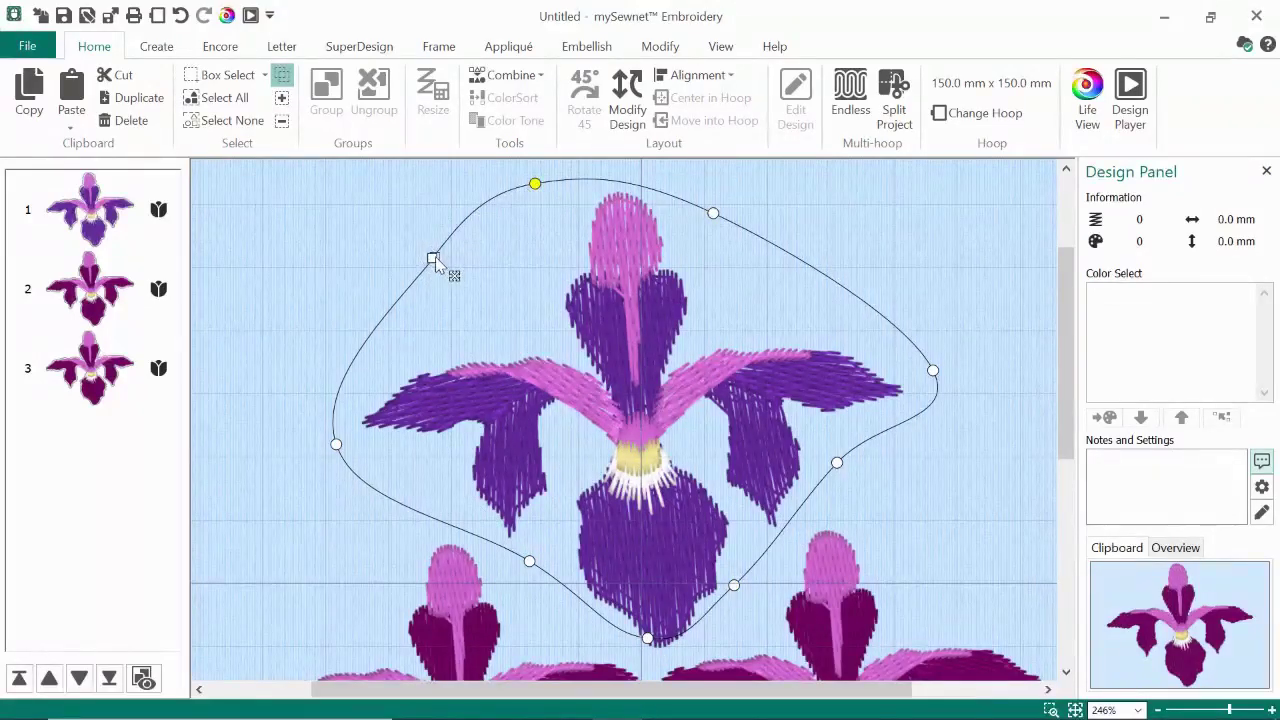
pyautogui.click(434, 258)
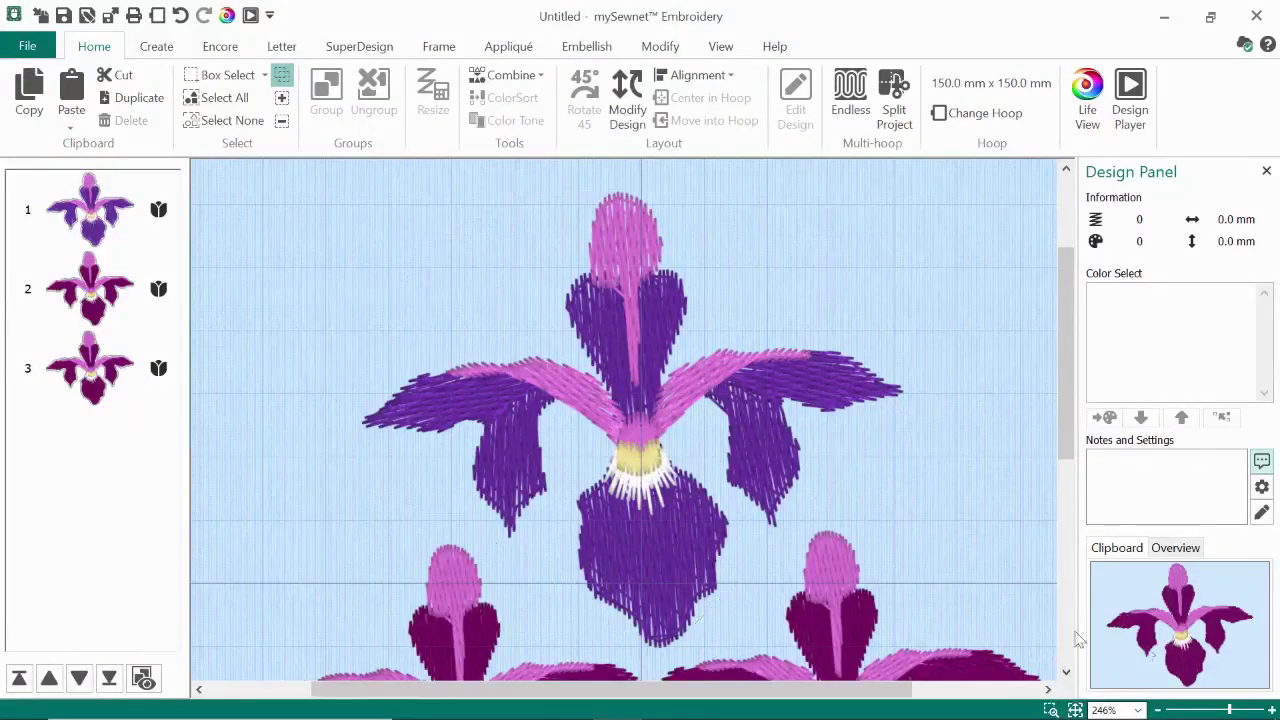
# - Draw a closed Freehand Select loop around the large purple iris with the whole hoop in view
pyautogui.click(1075, 710)
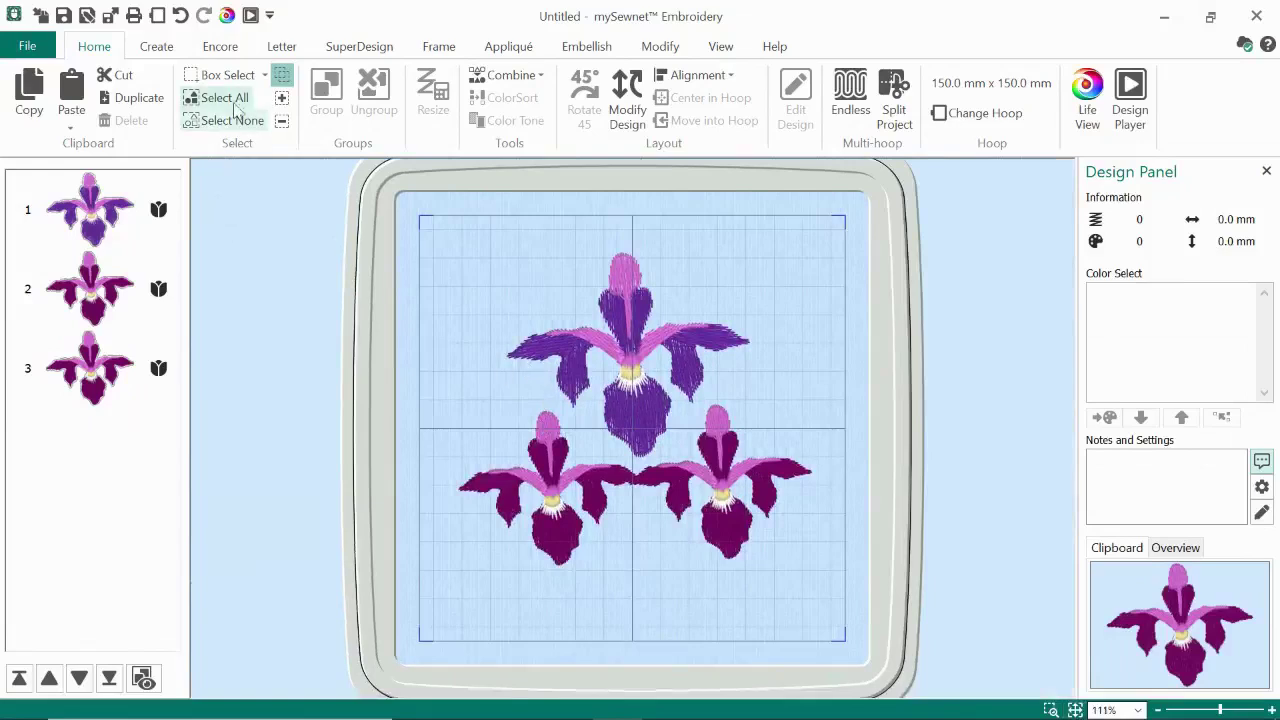
pyautogui.click(265, 75)
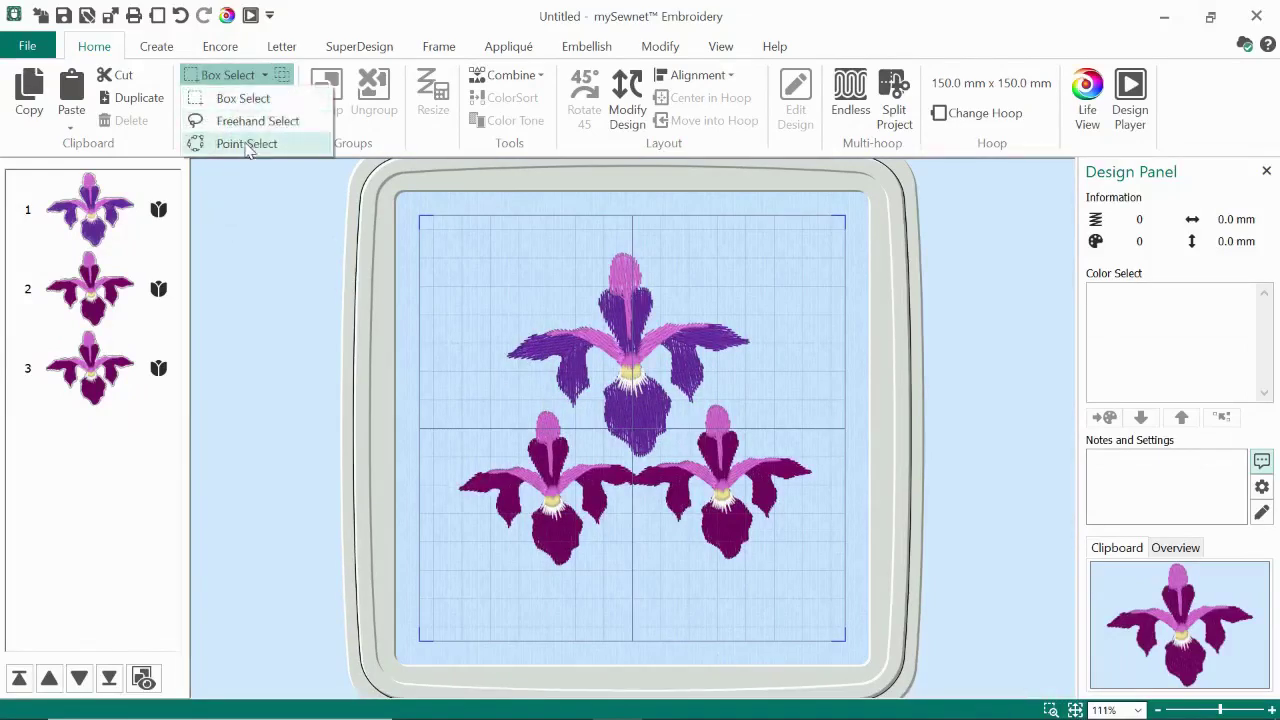
pyautogui.click(250, 121)
pyautogui.moveTo(596, 239)
pyautogui.mouseDown()
pyautogui.moveTo(516, 317)
pyautogui.moveTo(521, 395)
pyautogui.moveTo(575, 410)
pyautogui.moveTo(613, 462)
pyautogui.moveTo(664, 460)
pyautogui.moveTo(687, 407)
pyautogui.moveTo(791, 354)
pyautogui.moveTo(594, 239)
pyautogui.mouseUp()
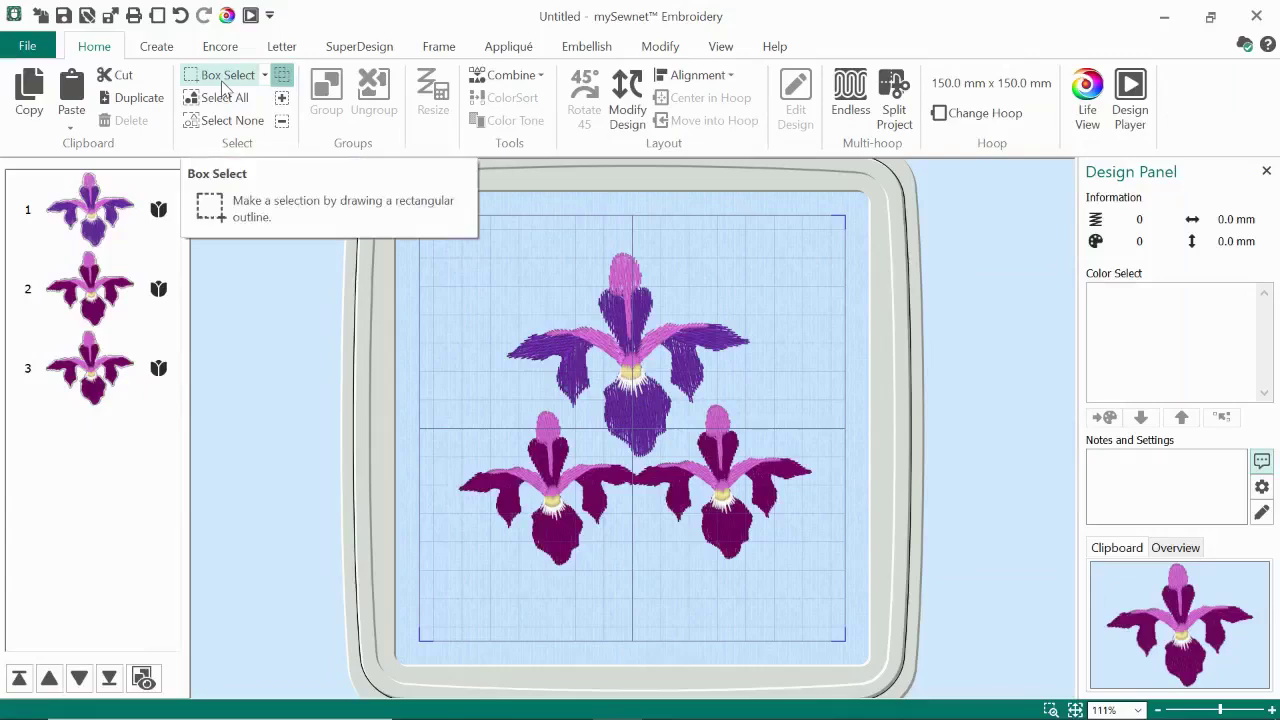
# - Select each of the three irises individually in stitching order, from the large purple one to the last small copy
pyautogui.click(96, 213)
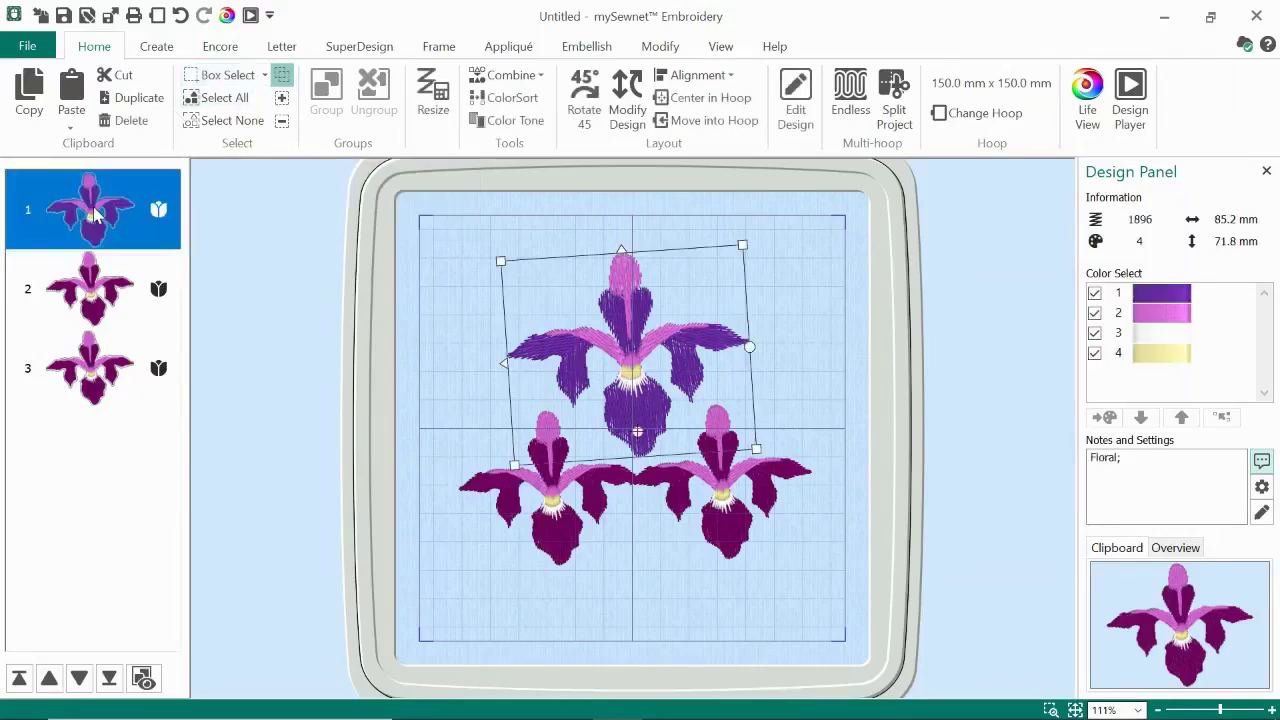
pyautogui.click(95, 287)
pyautogui.click(104, 372)
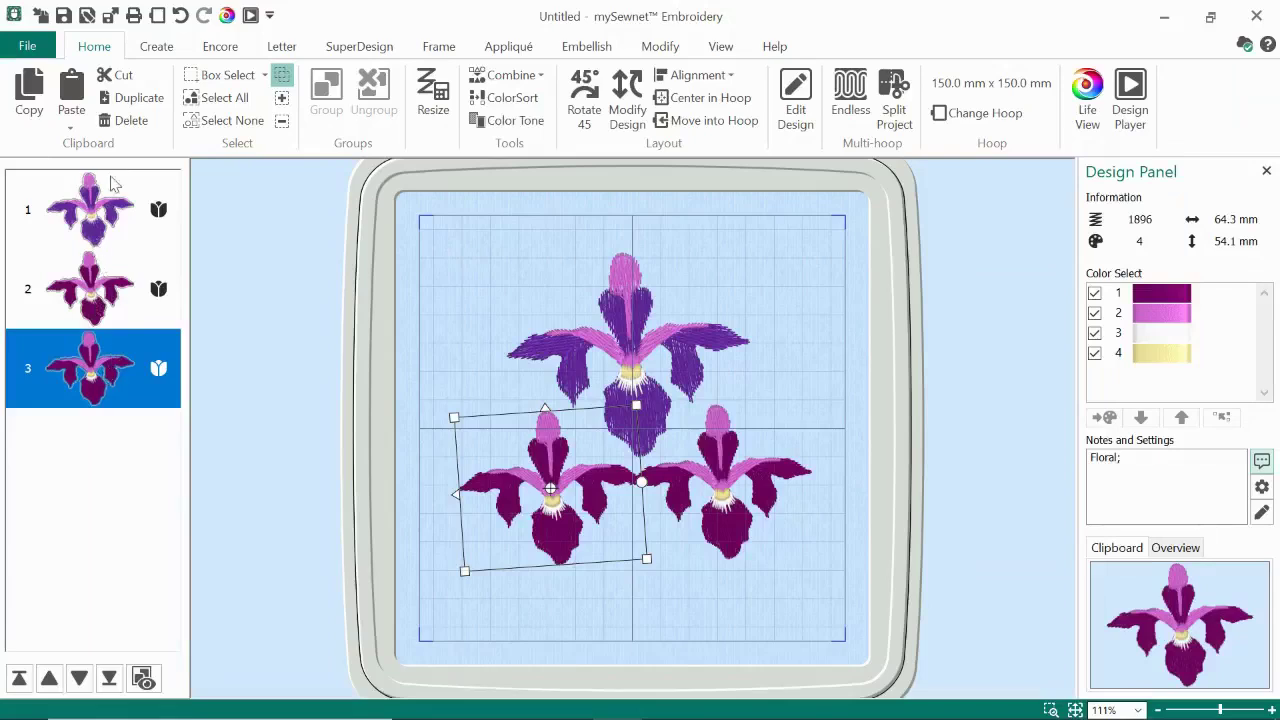
# - Move the large purple iris down so that it partly overlaps behind the two small irises, and deselect it
pyautogui.click(92, 214)
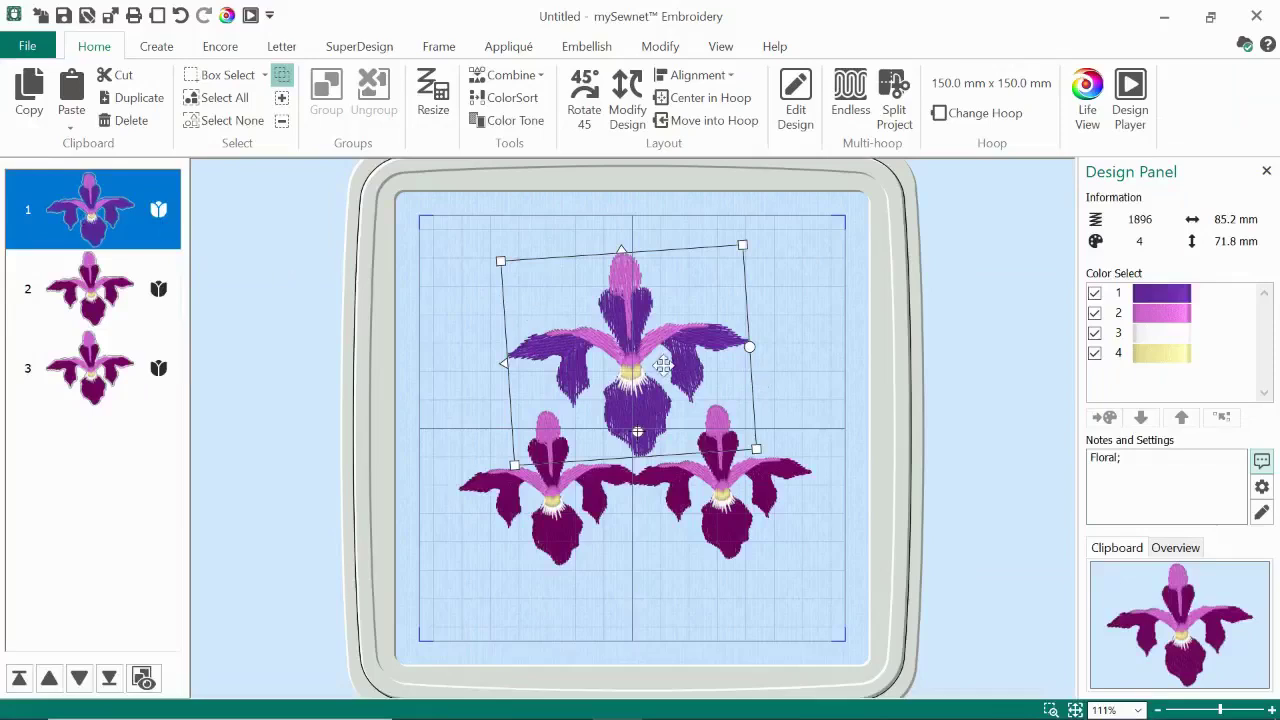
pyautogui.moveTo(662, 367); pyautogui.dragTo(672, 440)
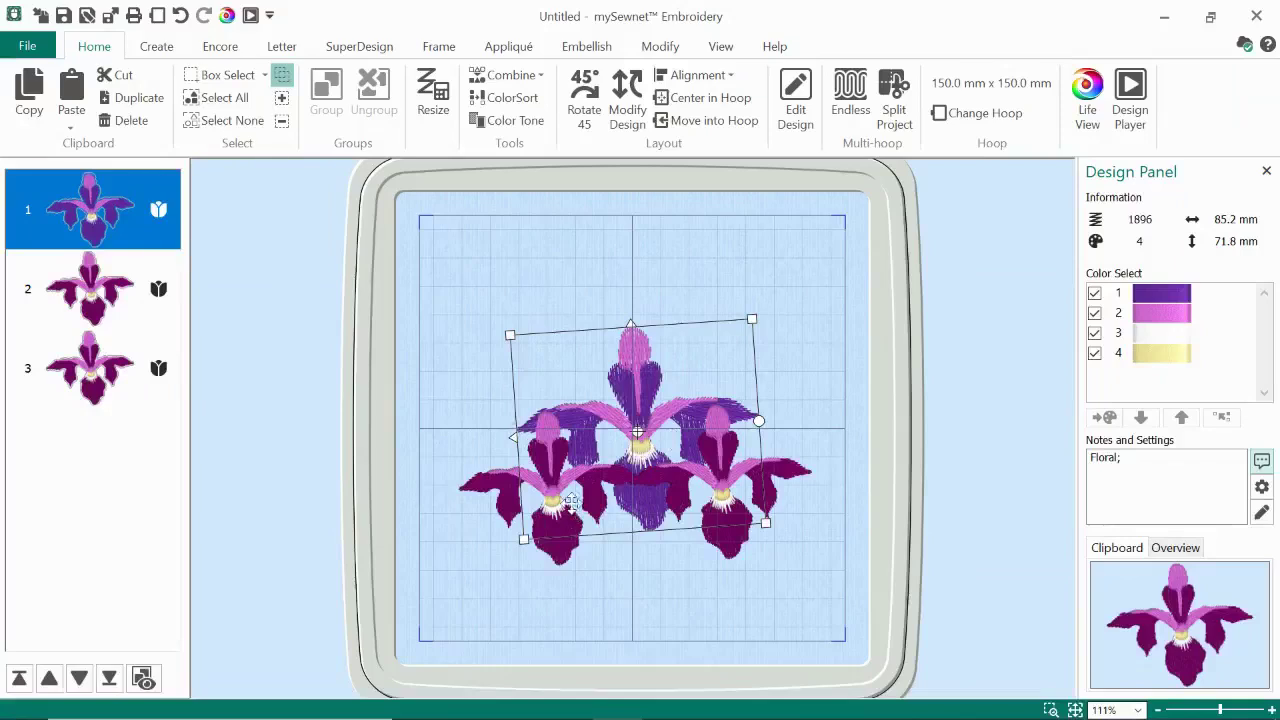
pyautogui.click(706, 520)
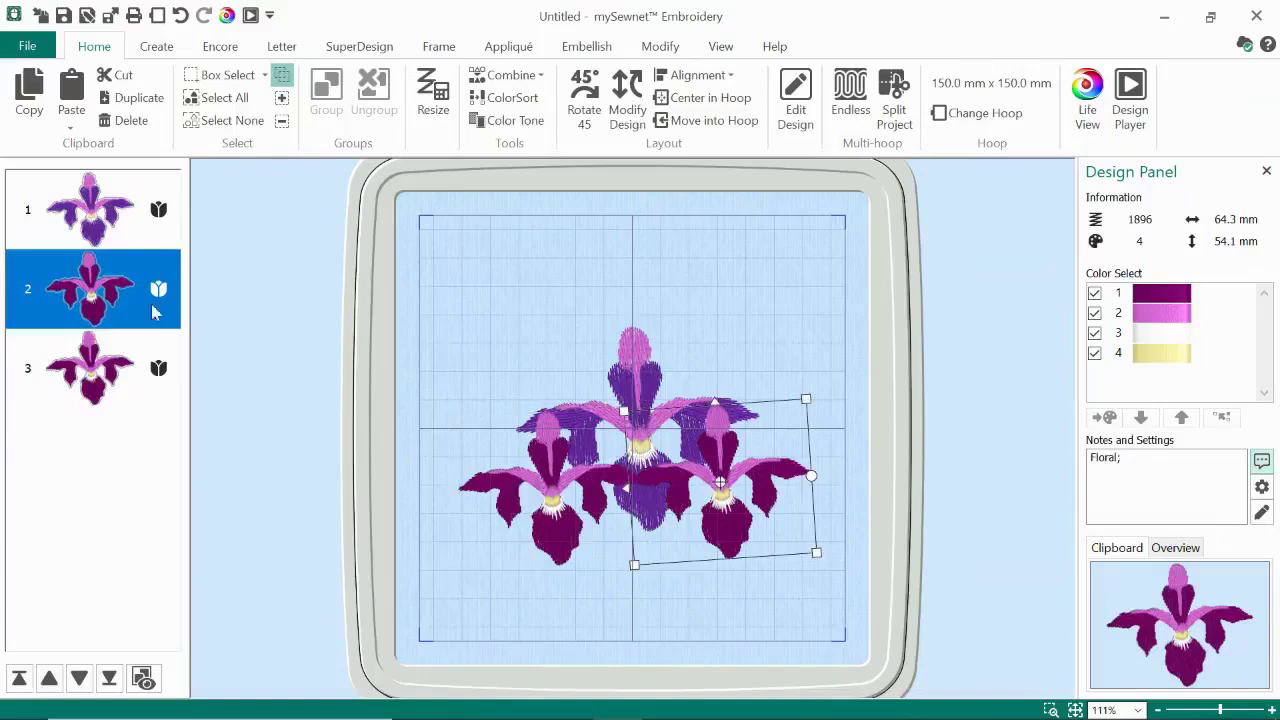
pyautogui.click(92, 213)
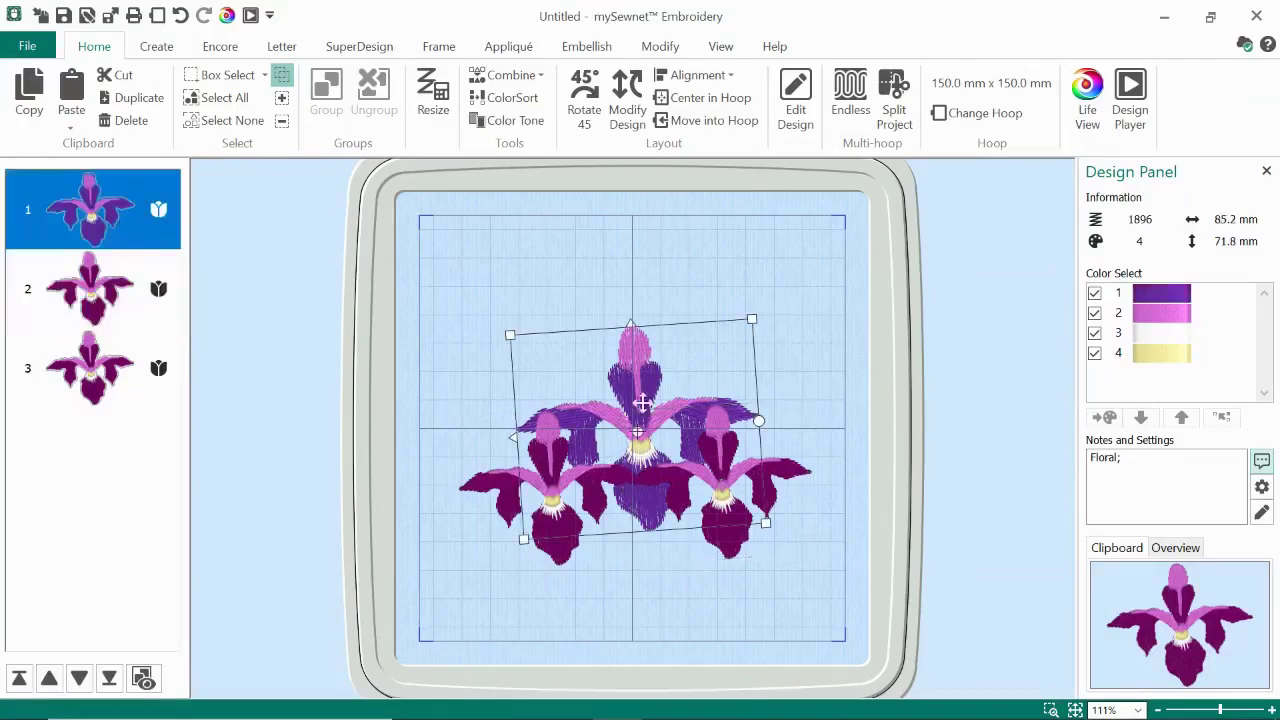
pyautogui.moveTo(647, 405)
pyautogui.mouseDown()
pyautogui.moveTo(645, 345)
pyautogui.moveTo(630, 333)
pyautogui.moveTo(626, 380)
pyautogui.moveTo(640, 386)
pyautogui.mouseUp()
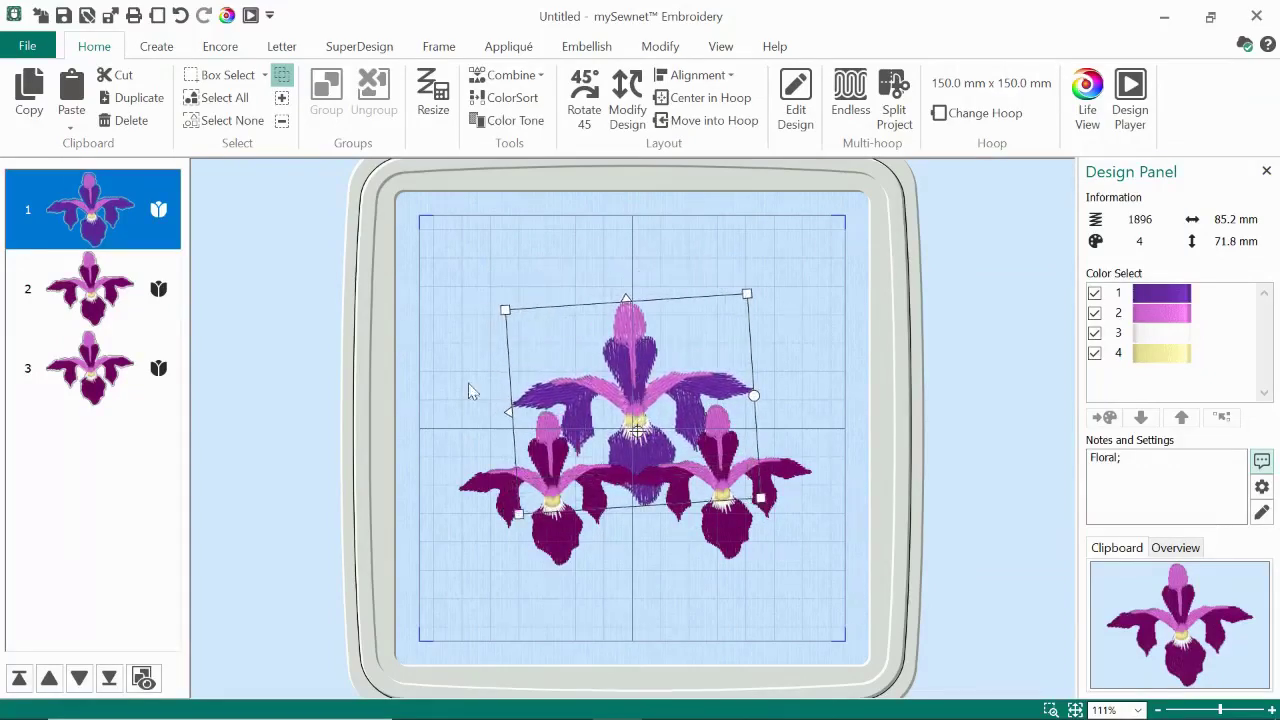
pyautogui.click(389, 379)
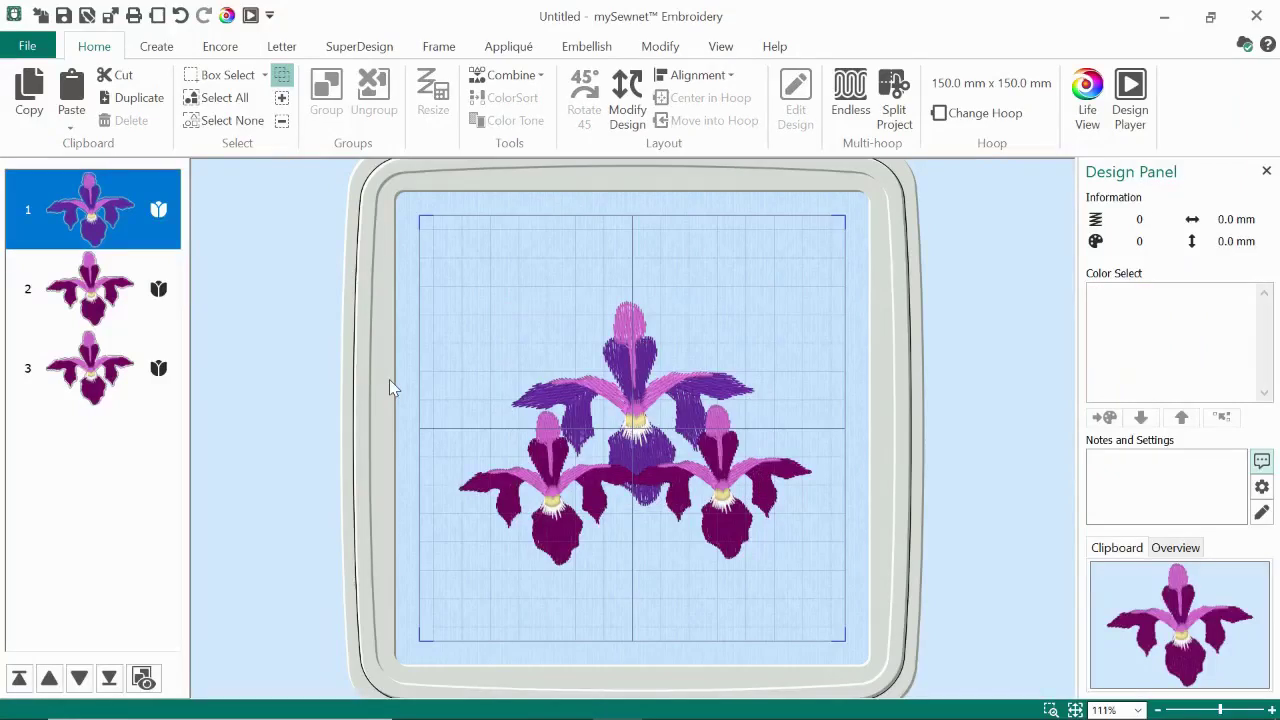
pyautogui.click(389, 379)
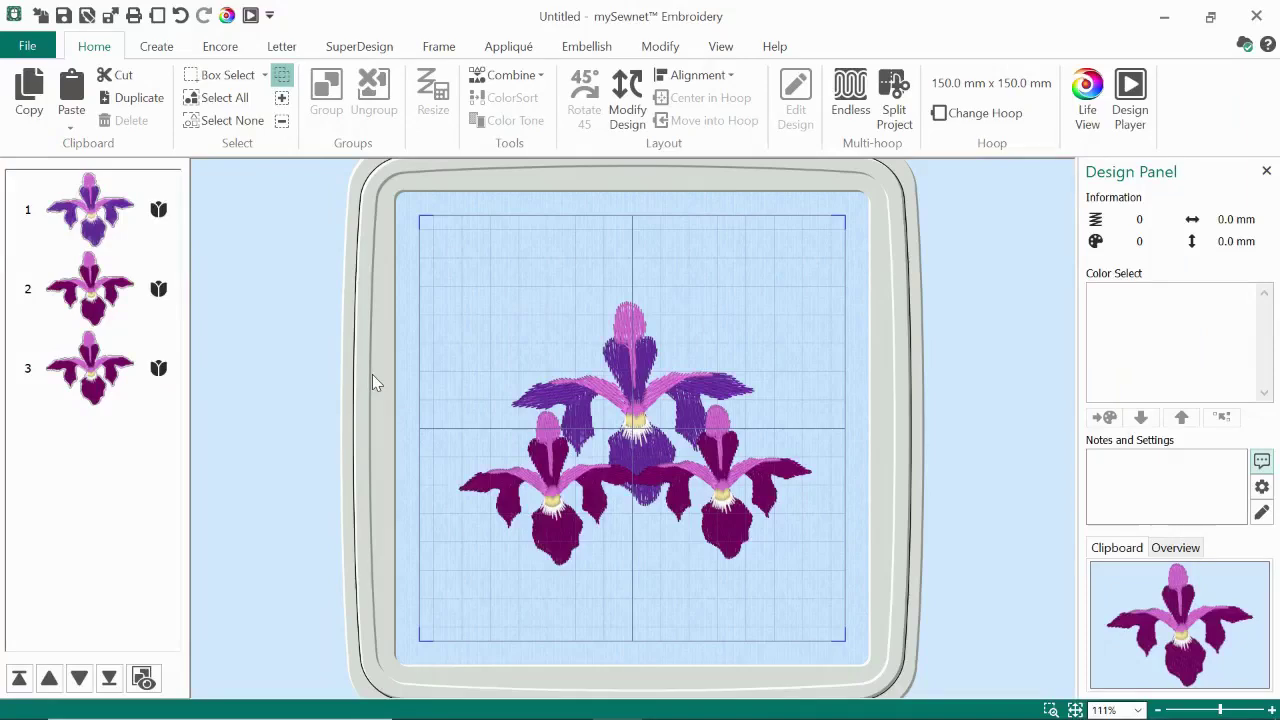
# - Select all the irises at once, clear that selection, and reselect them as a range from the first to the third design
pyautogui.click(235, 104)
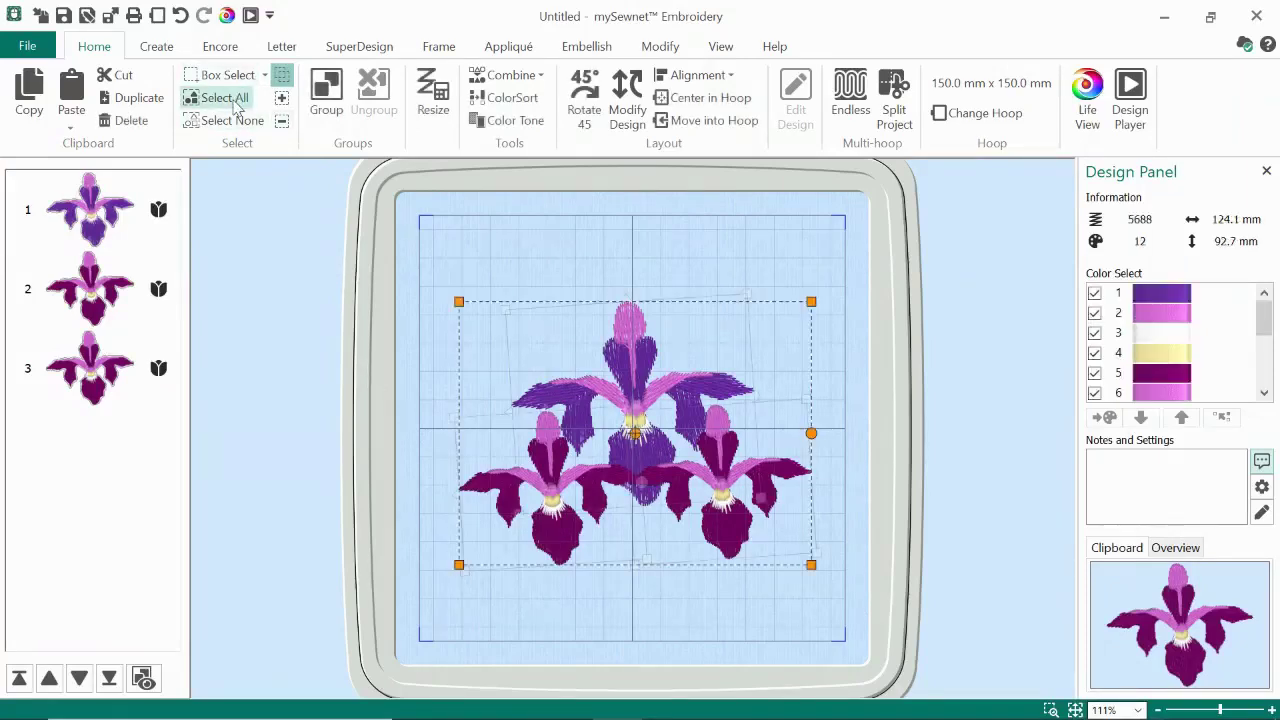
pyautogui.click(366, 331)
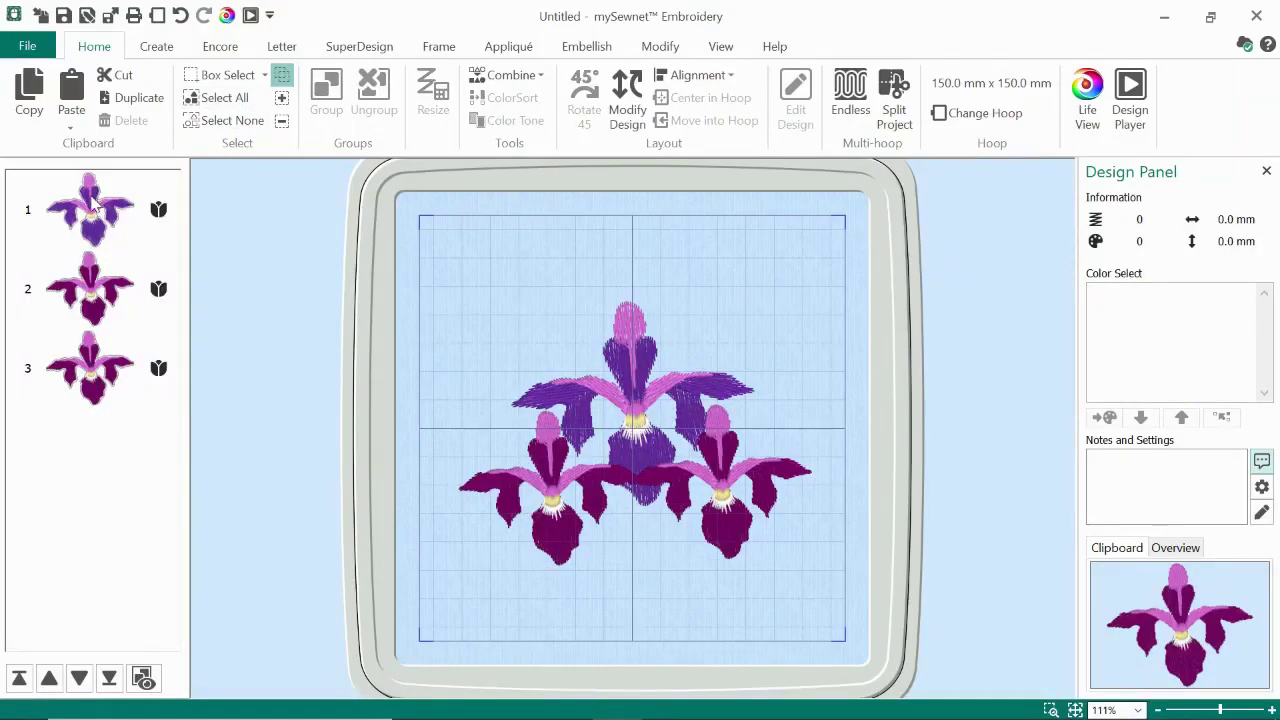
pyautogui.click(90, 200)
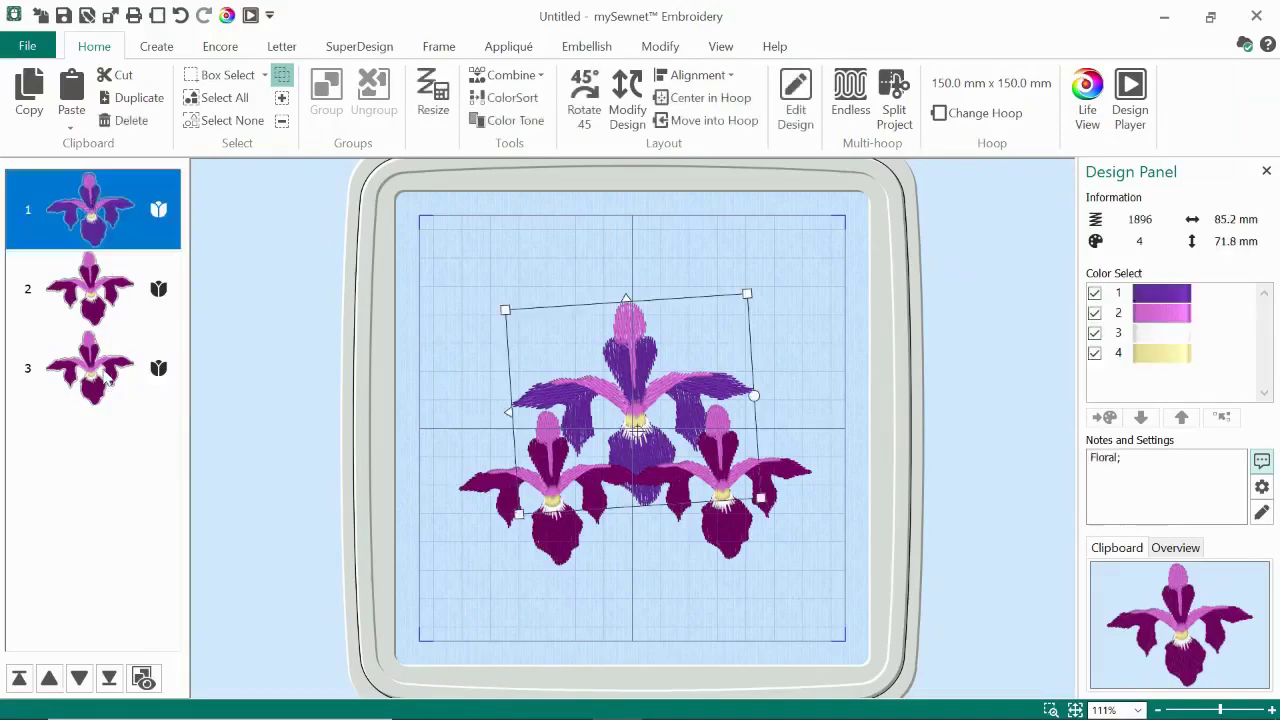
pyautogui.keyDown('shift'); pyautogui.click(105, 373); pyautogui.keyUp('shift')
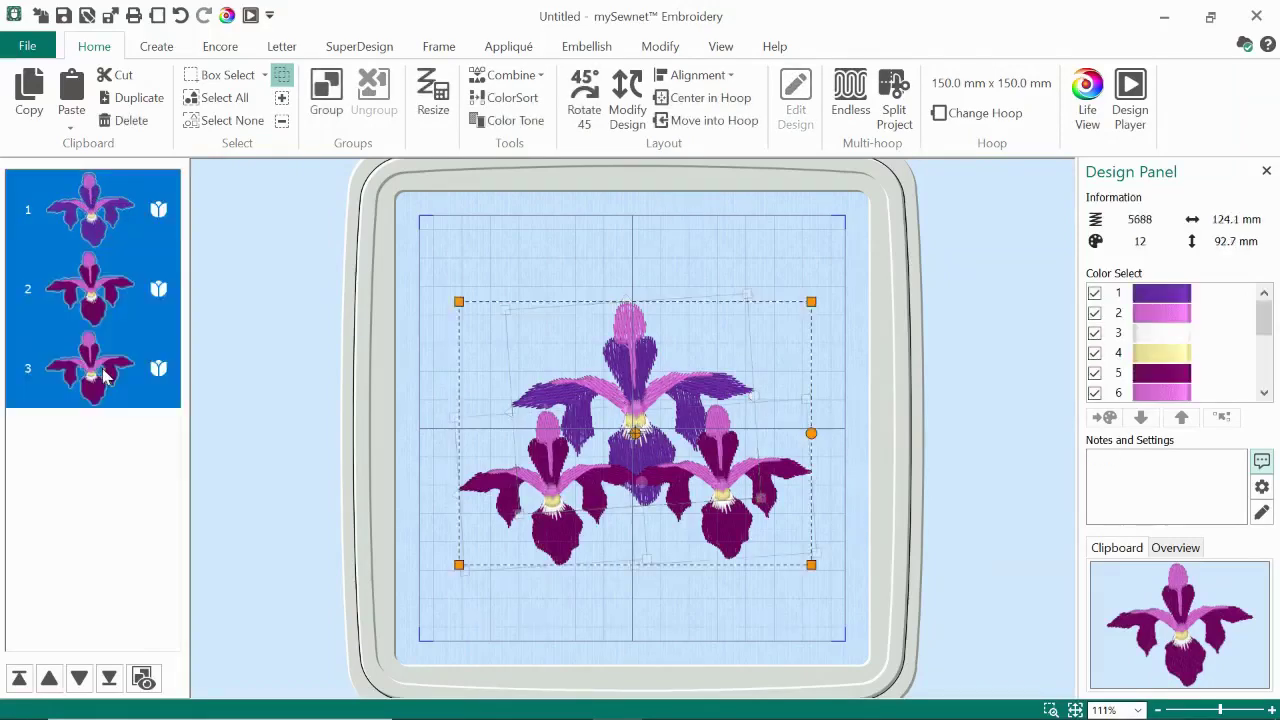
# - Clear the selection, select all three irises at once, nudge them slightly within the hoop, and combine them into one group
pyautogui.click(365, 365)
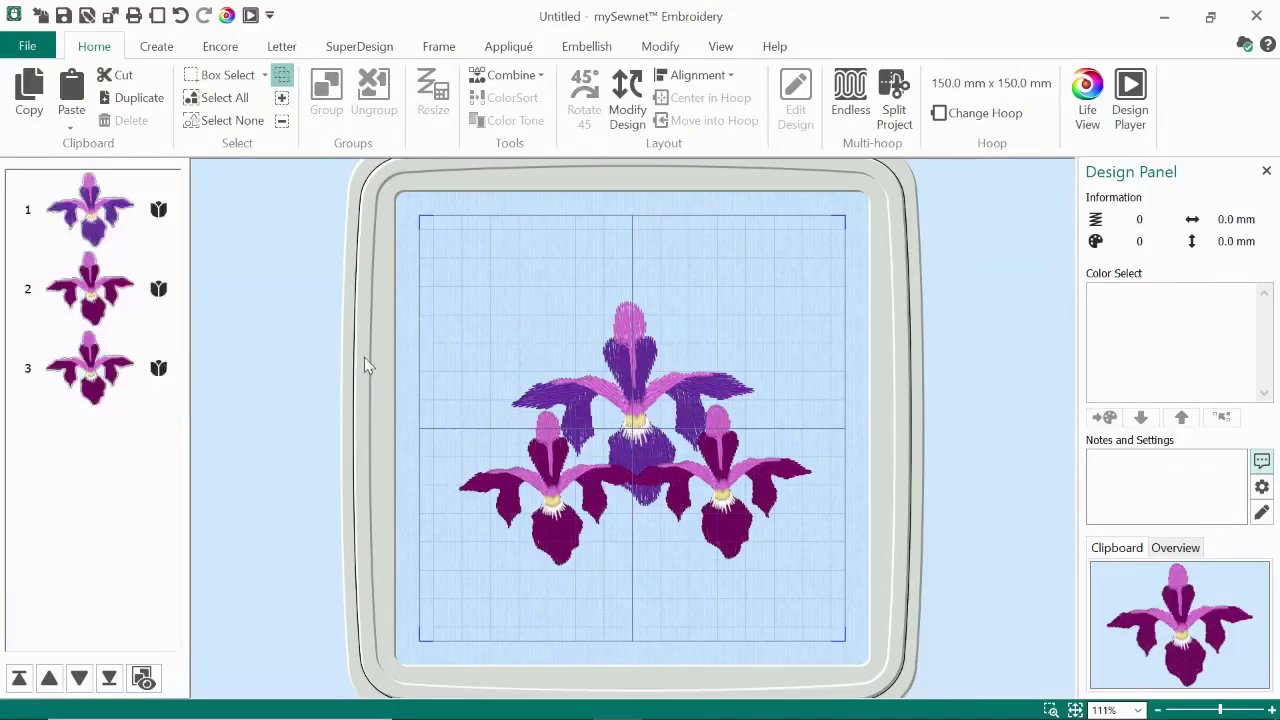
pyautogui.hotkey('ctrl', 'a')
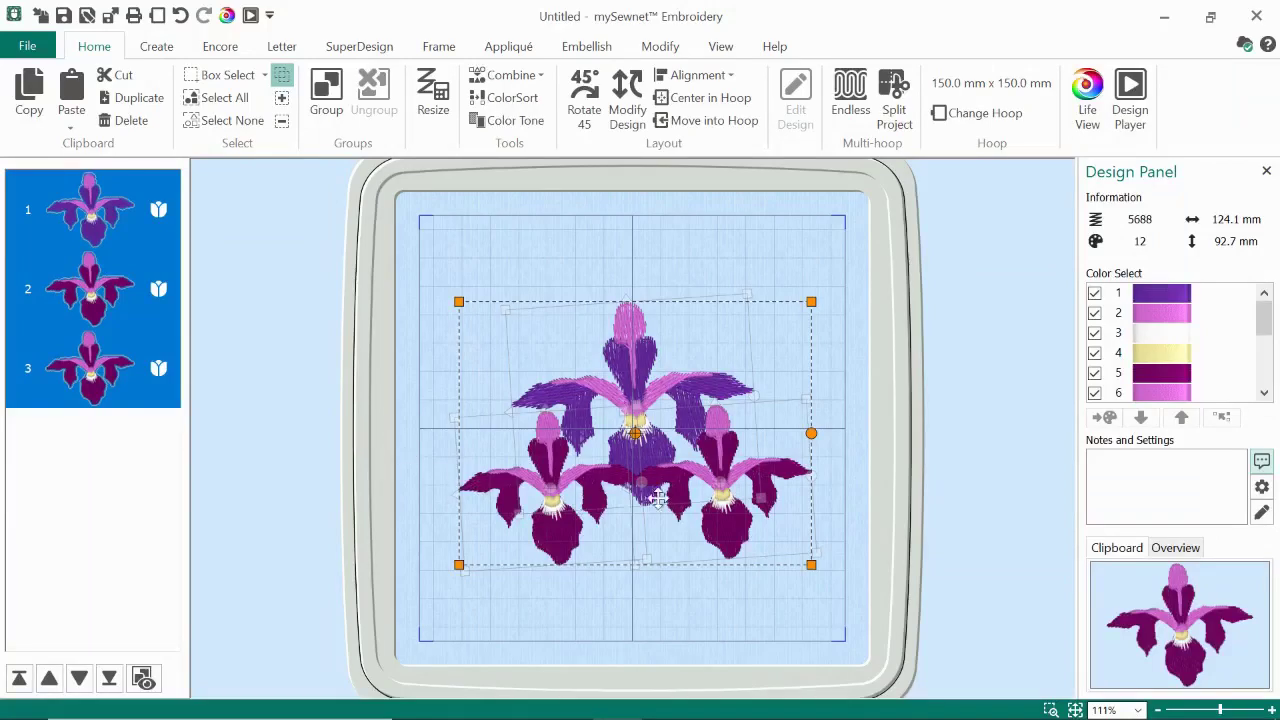
pyautogui.moveTo(620, 507)
pyautogui.mouseDown()
pyautogui.moveTo(641, 490)
pyautogui.moveTo(676, 522)
pyautogui.moveTo(572, 478)
pyautogui.moveTo(654, 483)
pyautogui.moveTo(611, 523)
pyautogui.moveTo(623, 489)
pyautogui.moveTo(614, 503)
pyautogui.mouseUp()
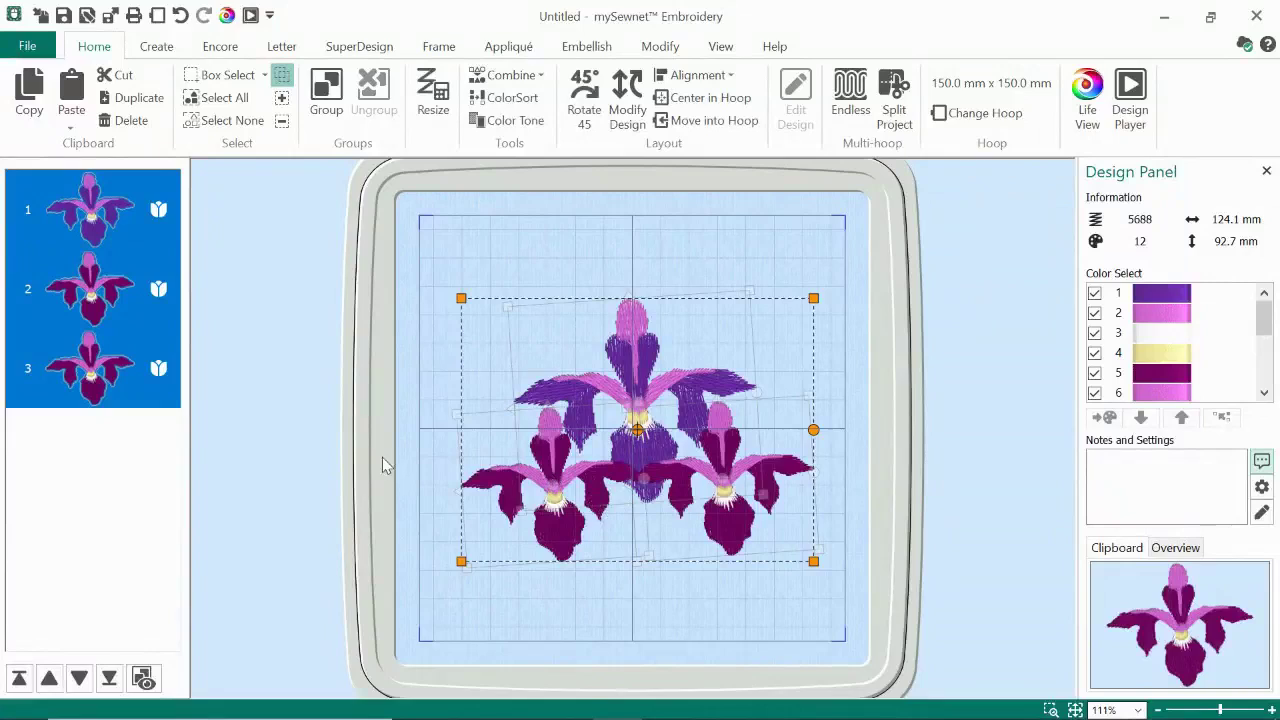
pyautogui.click(323, 93)
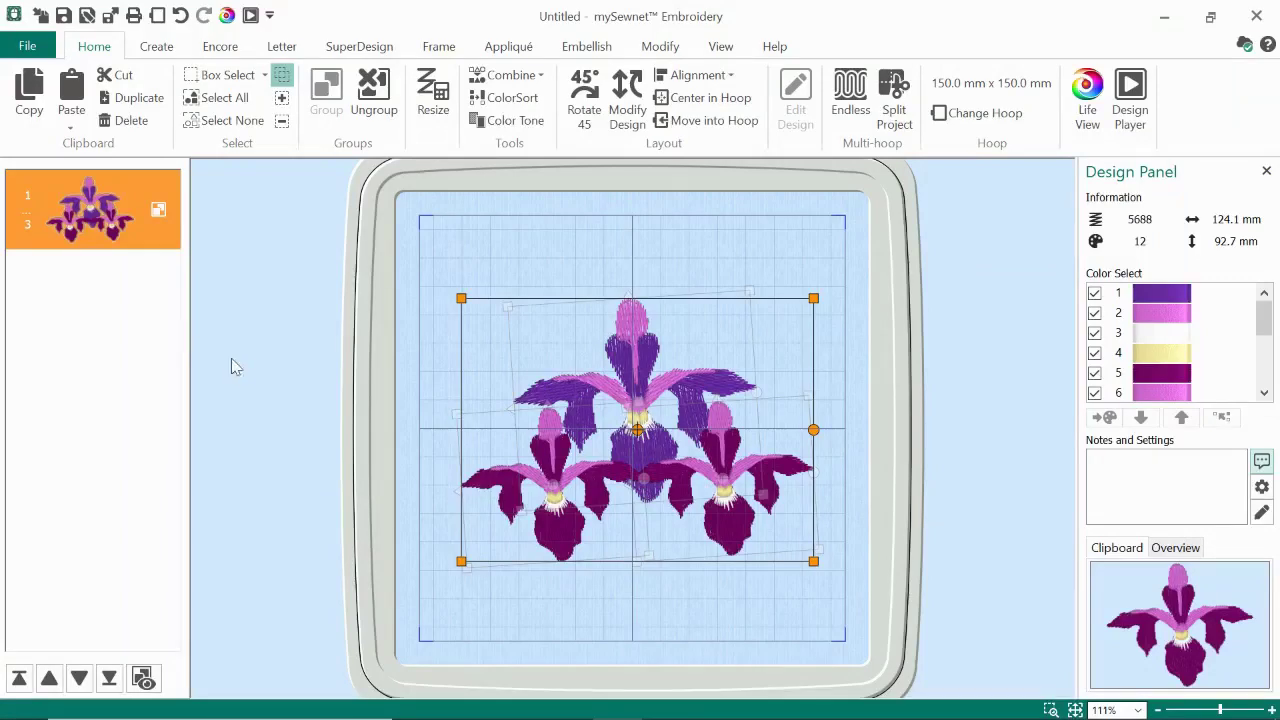
# - Show the individual designs inside the group, select the lower-left small iris, and nudge it slightly down and to the left
pyautogui.click(144, 680)
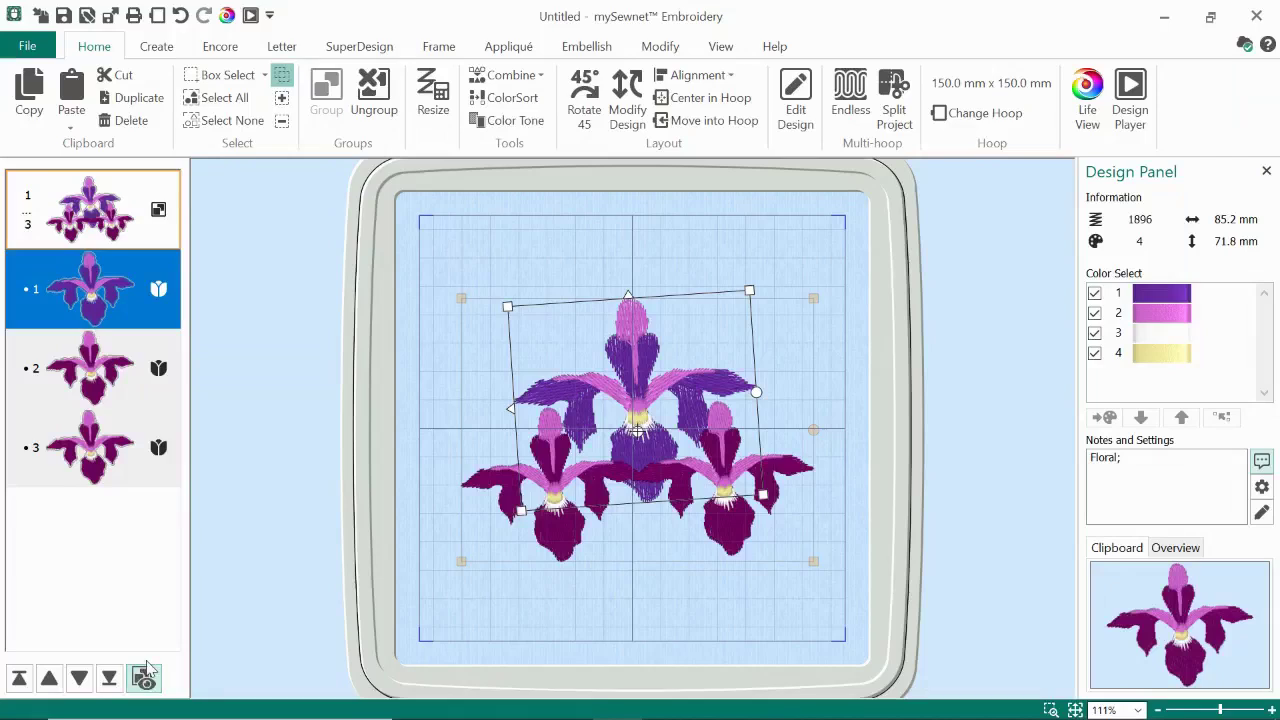
pyautogui.click(90, 452)
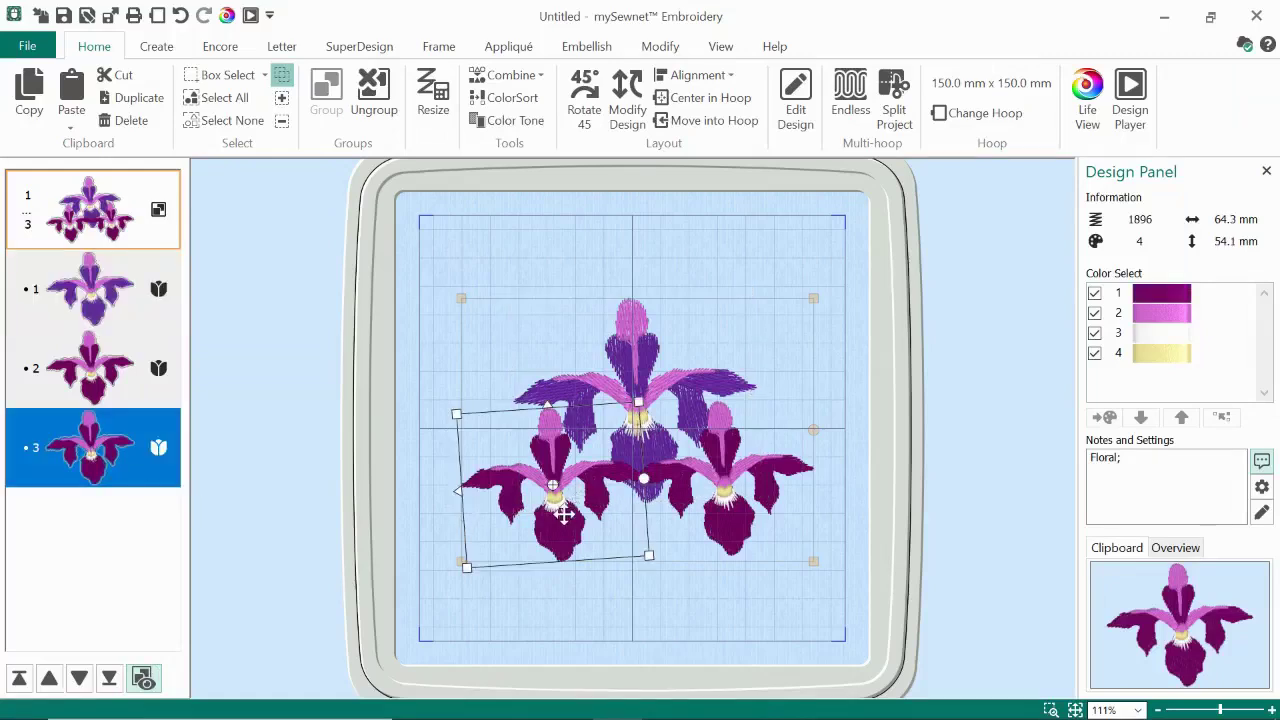
pyautogui.moveTo(557, 514)
pyautogui.mouseDown()
pyautogui.moveTo(523, 557)
pyautogui.moveTo(554, 571)
pyautogui.moveTo(554, 537)
pyautogui.moveTo(531, 568)
pyautogui.moveTo(561, 518)
pyautogui.mouseUp()
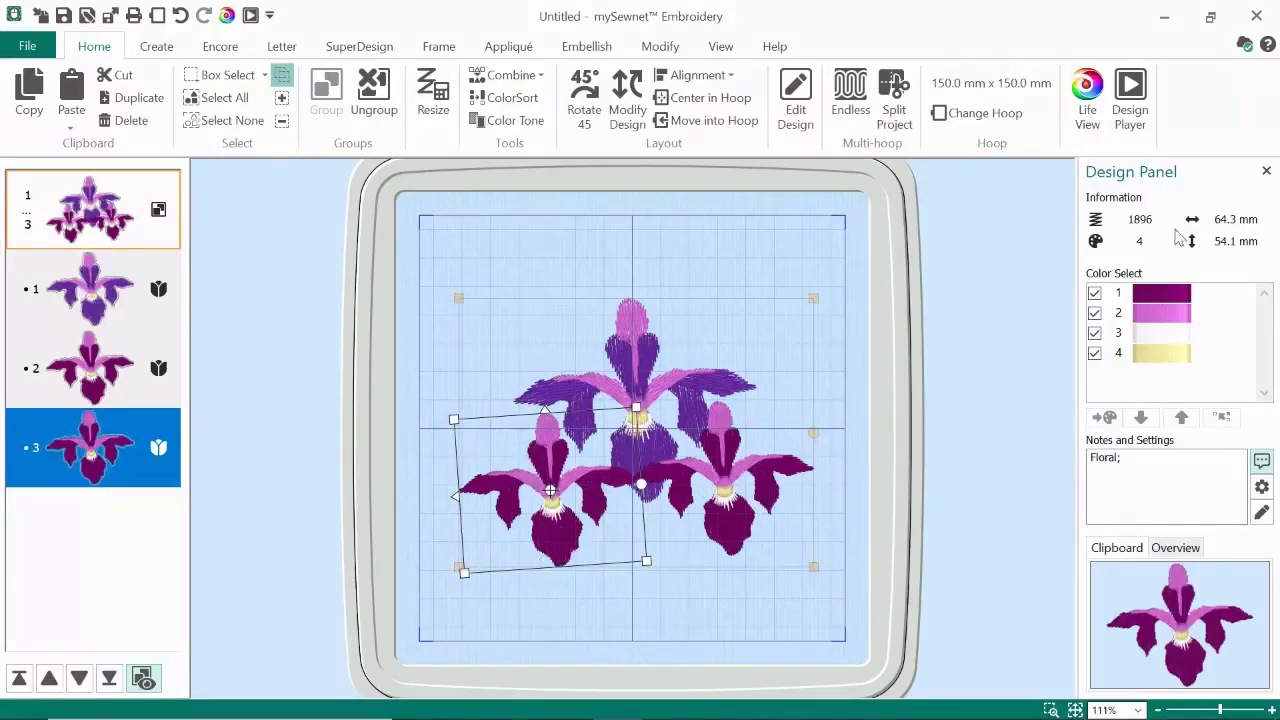
# - Recolor the first thread of the lower-left small iris to Sulky Rayon 40 1033 Dk. Orchid
pyautogui.doubleClick(1168, 296)
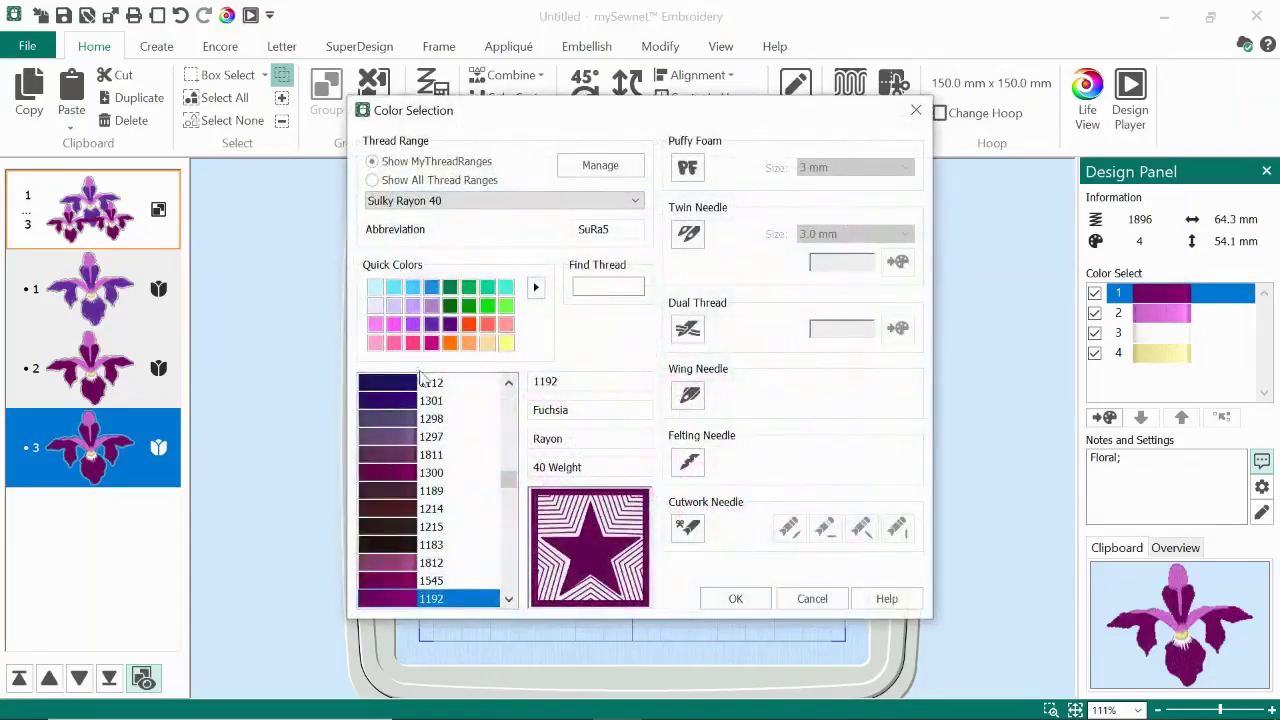
pyautogui.click(393, 324)
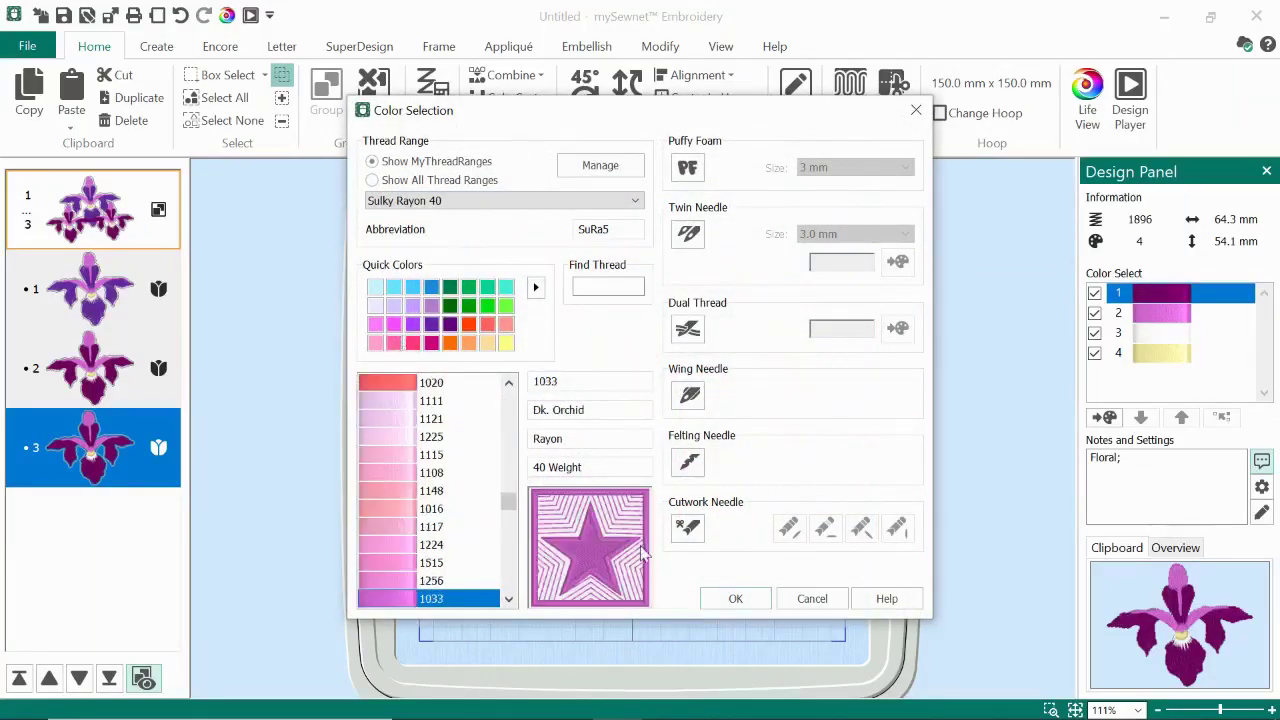
pyautogui.click(718, 600)
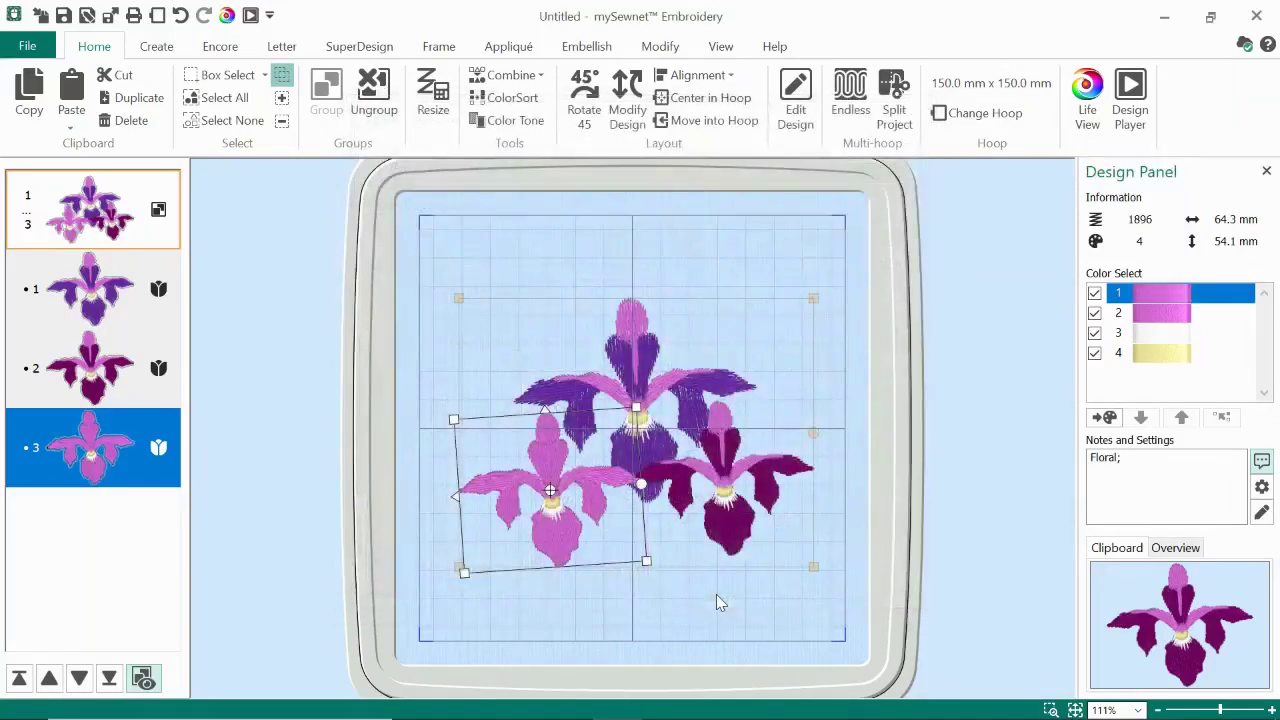
# - Change the first thread of the lower-left small iris to the bright blue Sulky Rayon 40 shade 1252
pyautogui.click(1168, 306)
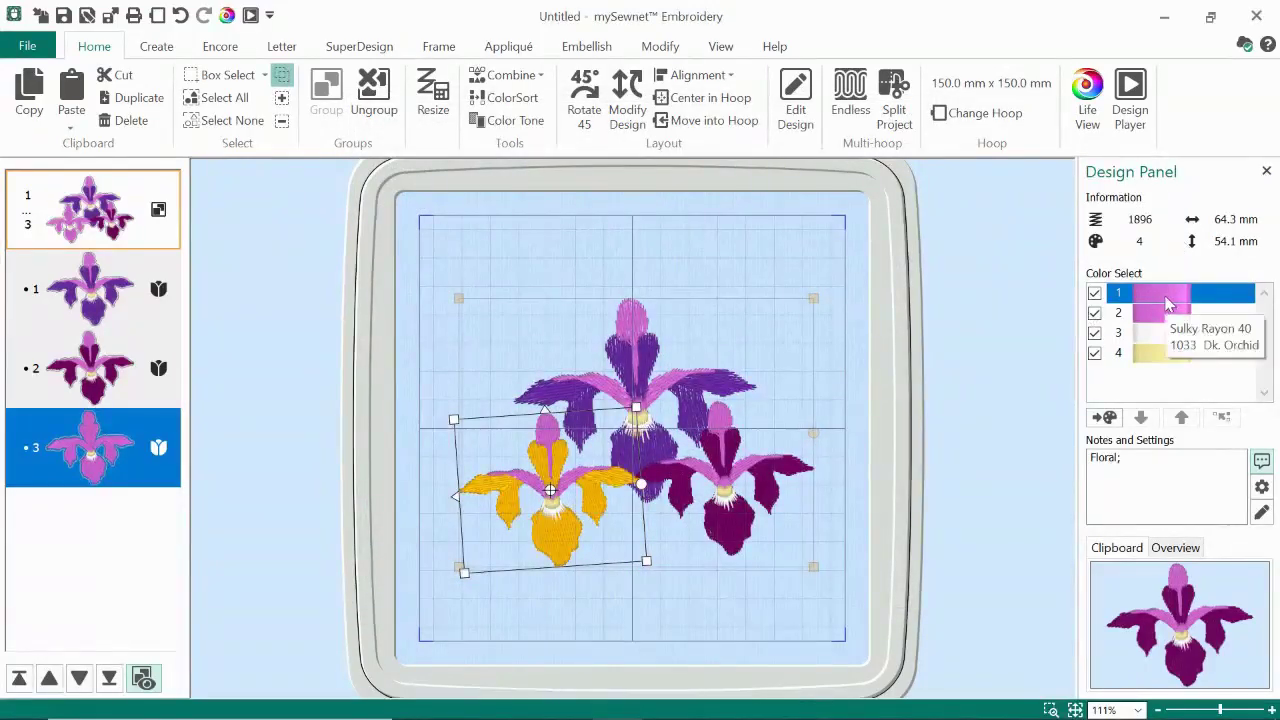
pyautogui.doubleClick(1168, 306)
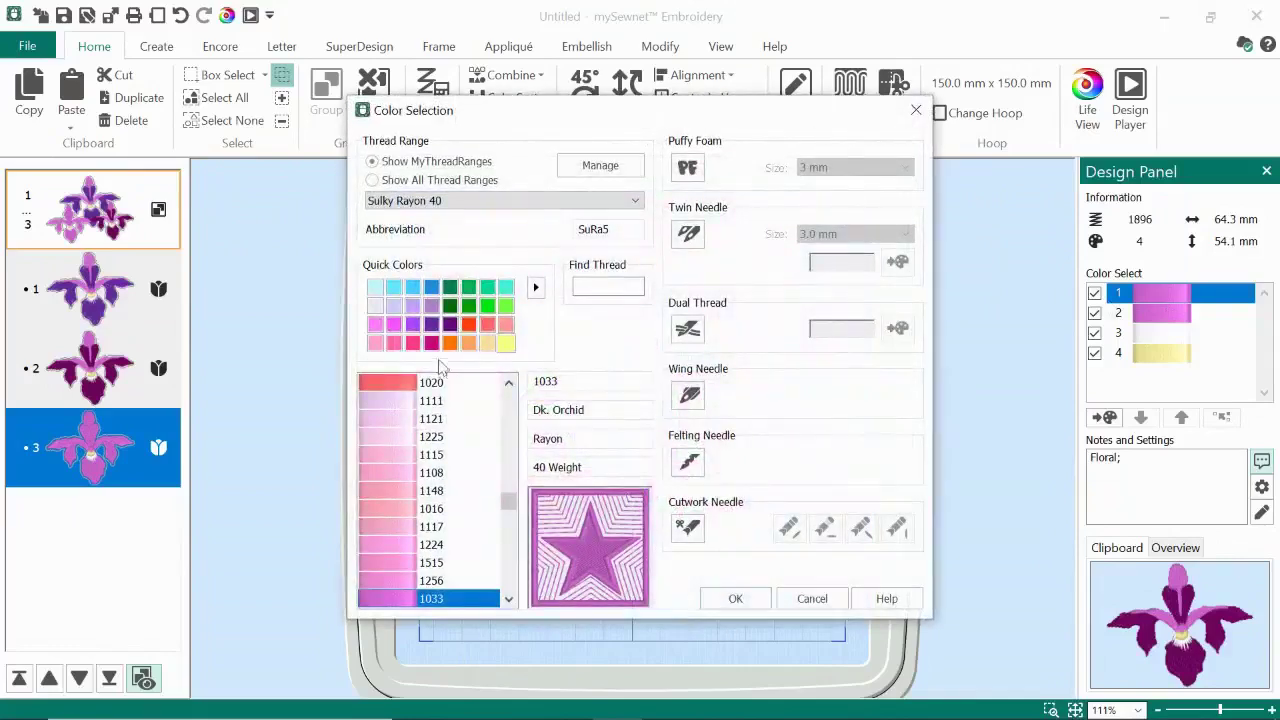
pyautogui.click(431, 324)
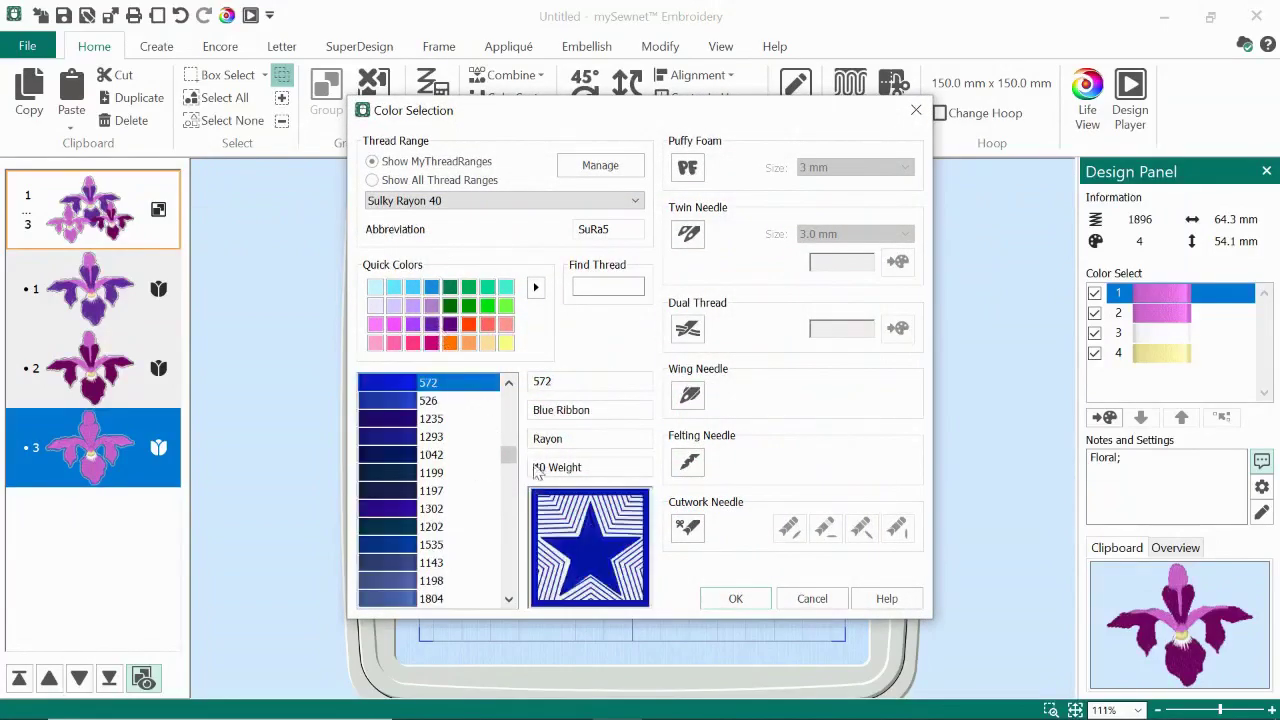
pyautogui.moveTo(509, 458); pyautogui.dragTo(509, 446)
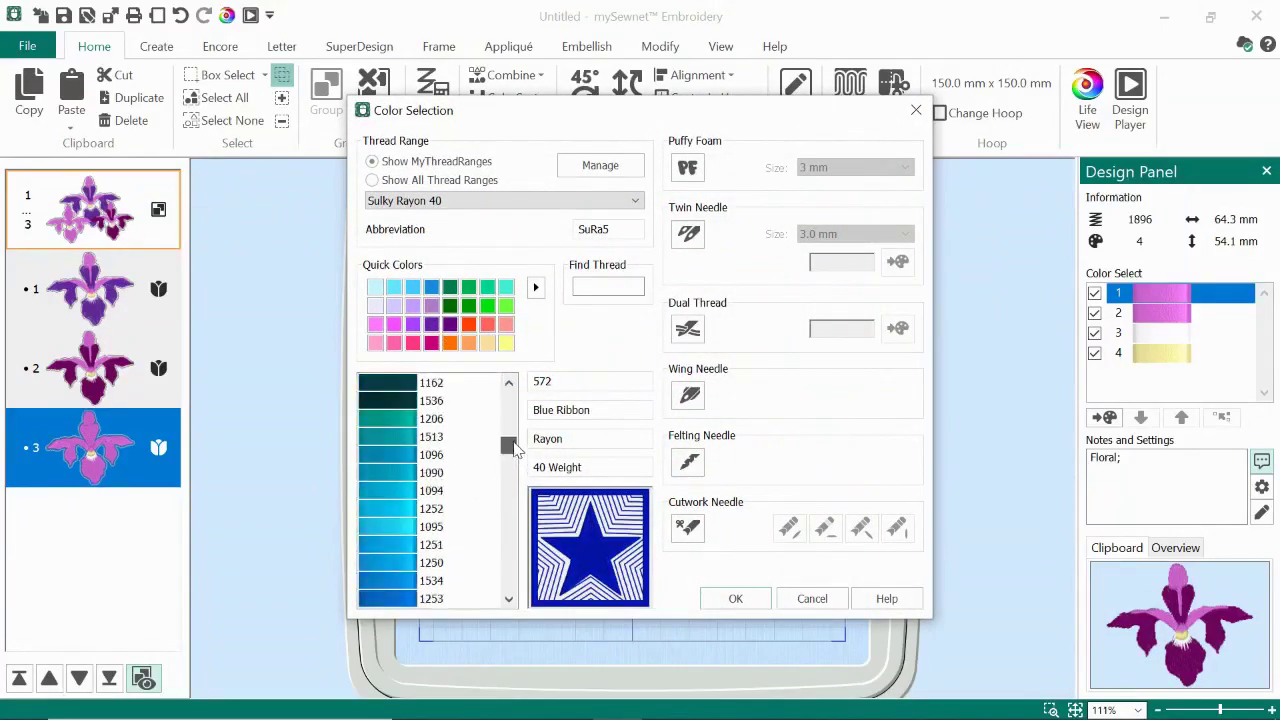
pyautogui.click(416, 510)
pyautogui.click(735, 598)
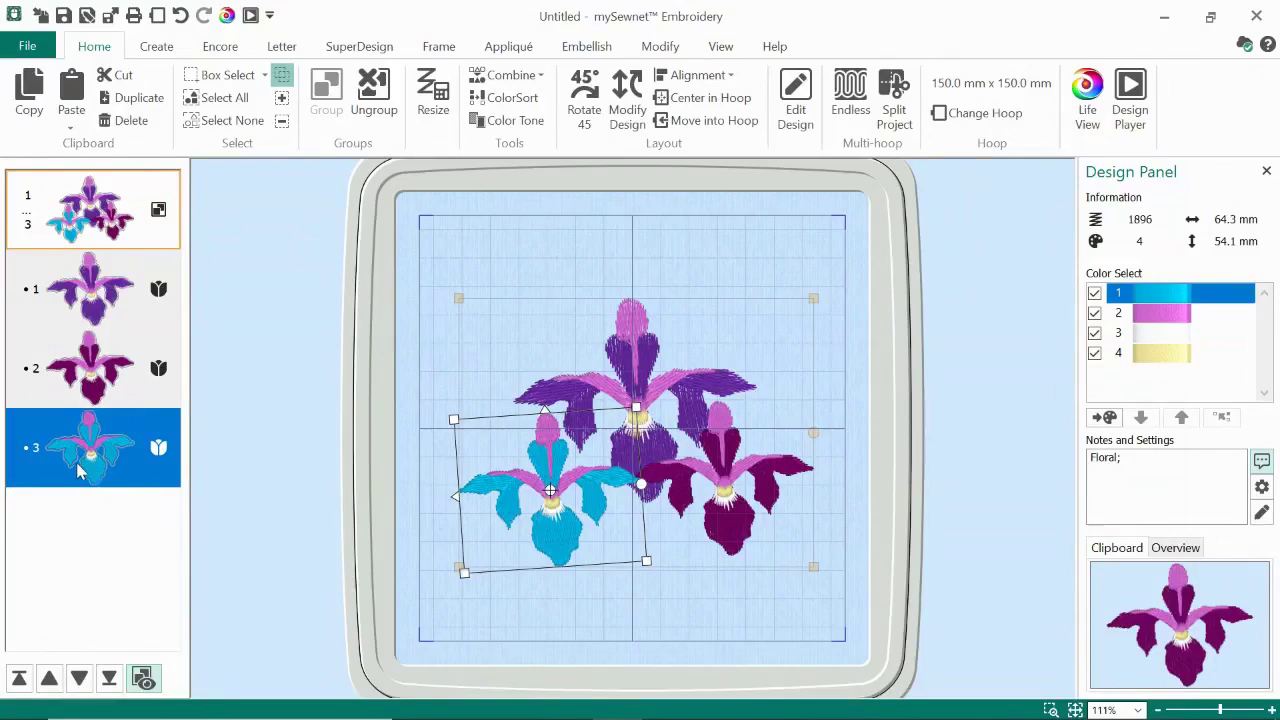
# - Select the group's magenta and large purple irises in turn, select the whole group and ungroup it, leaving nothing selected
pyautogui.click(80, 383)
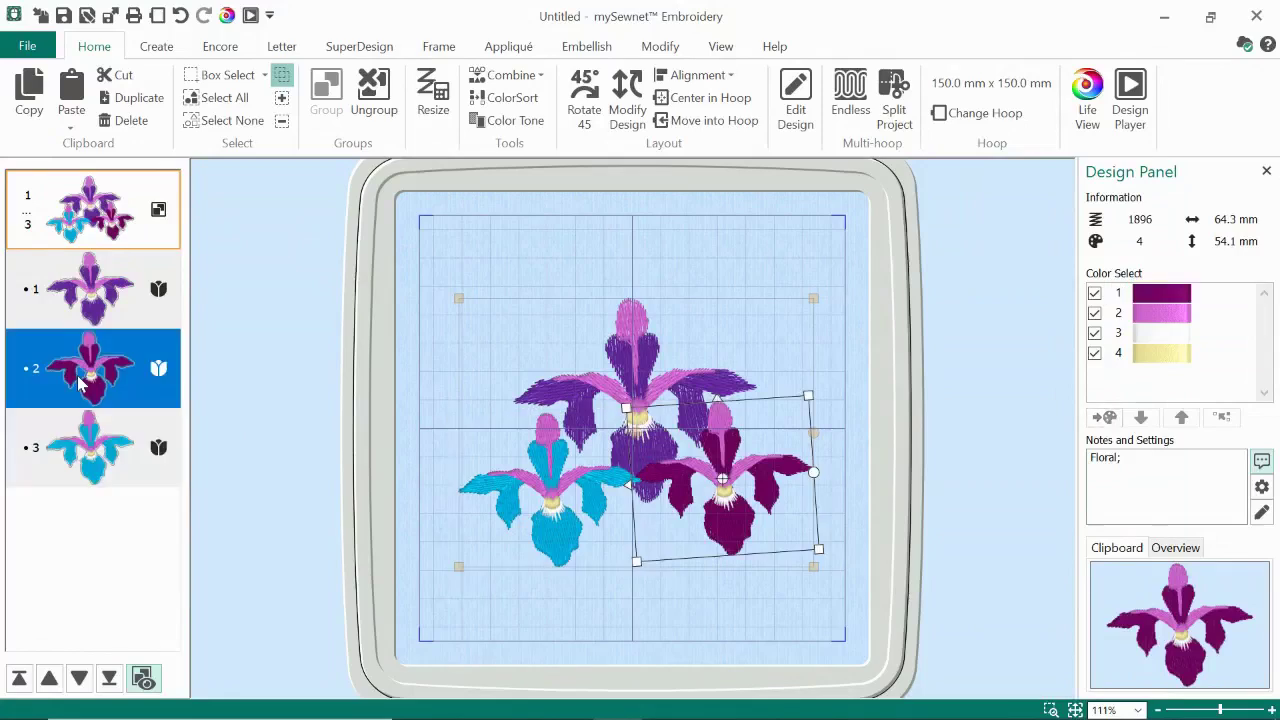
pyautogui.click(85, 306)
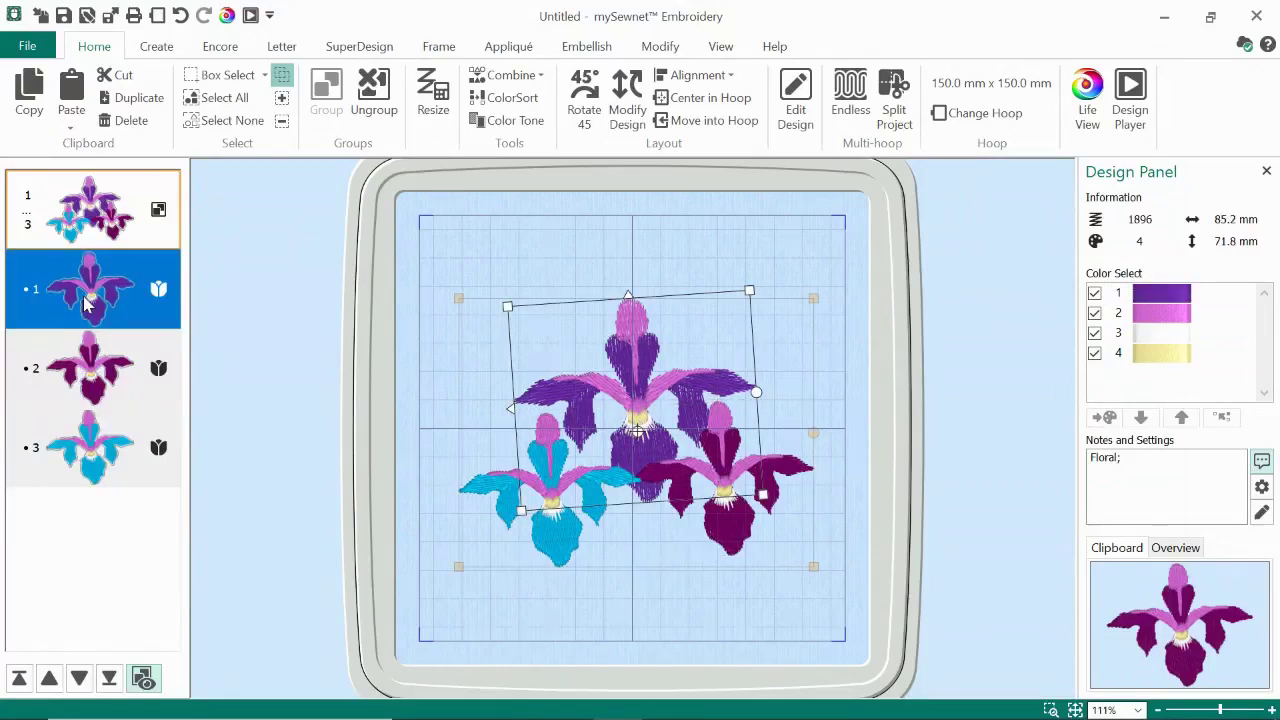
pyautogui.click(98, 230)
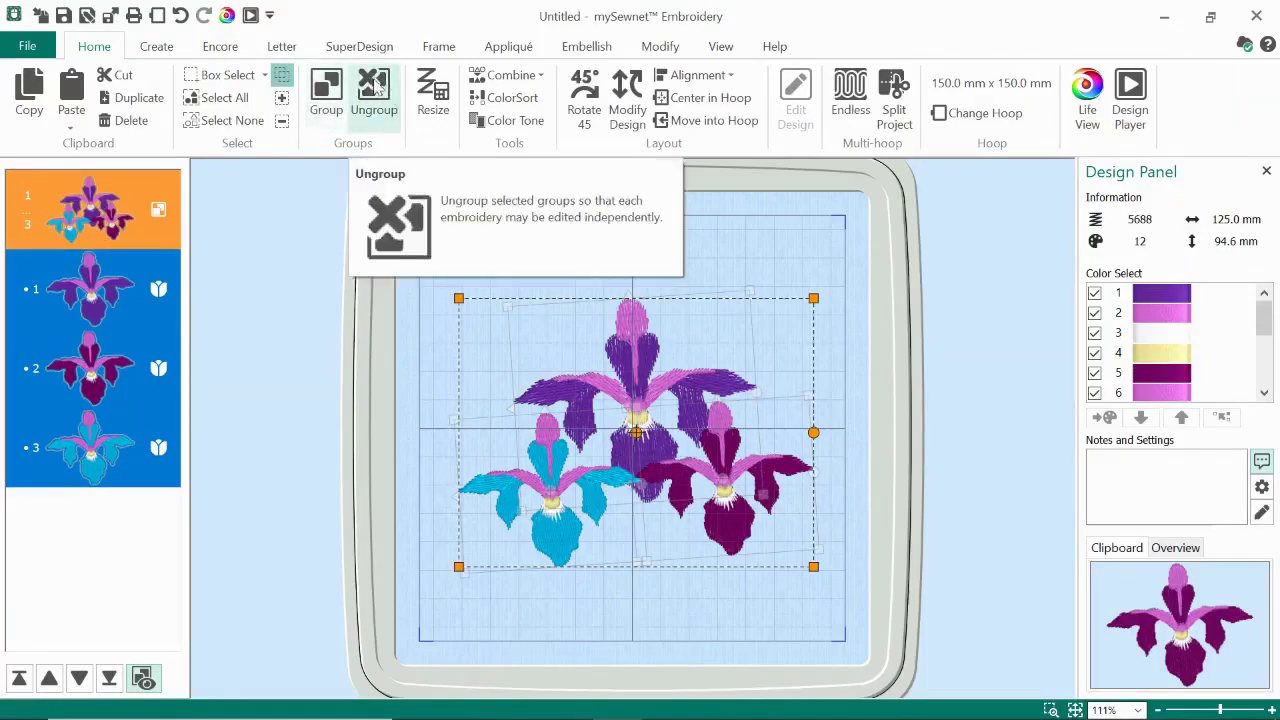
pyautogui.rightClick(133, 217)
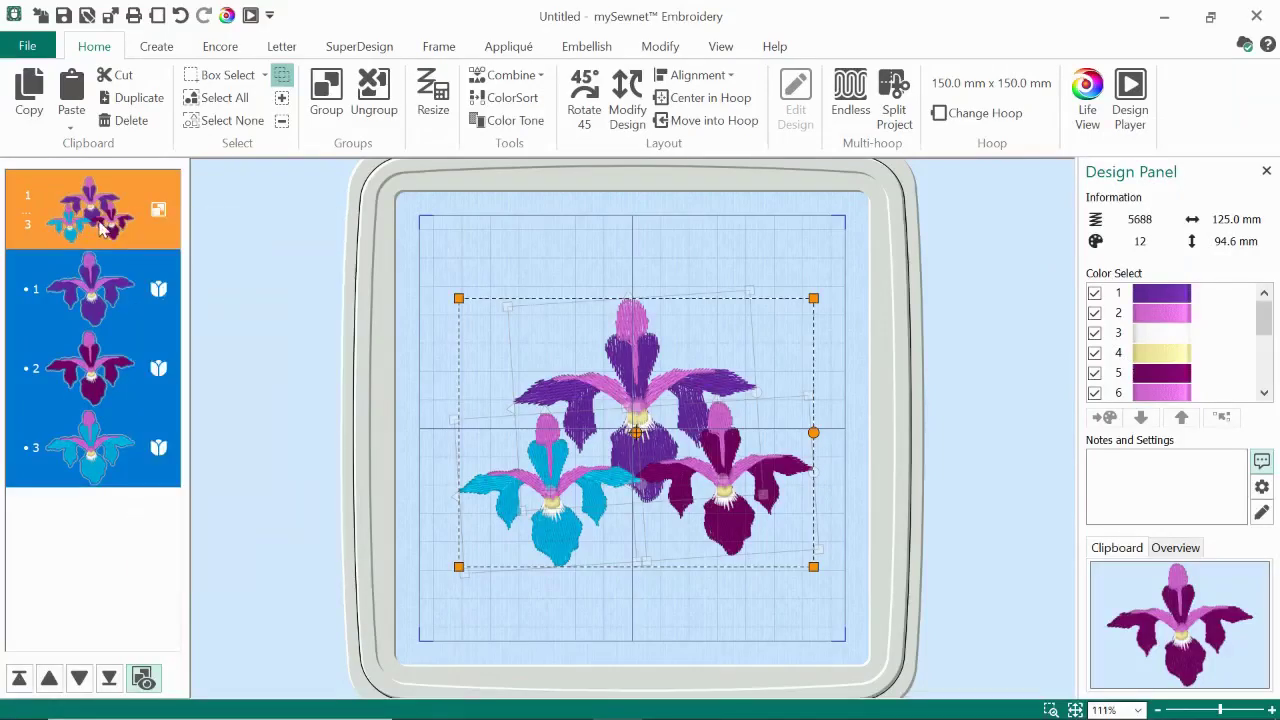
pyautogui.click(373, 97)
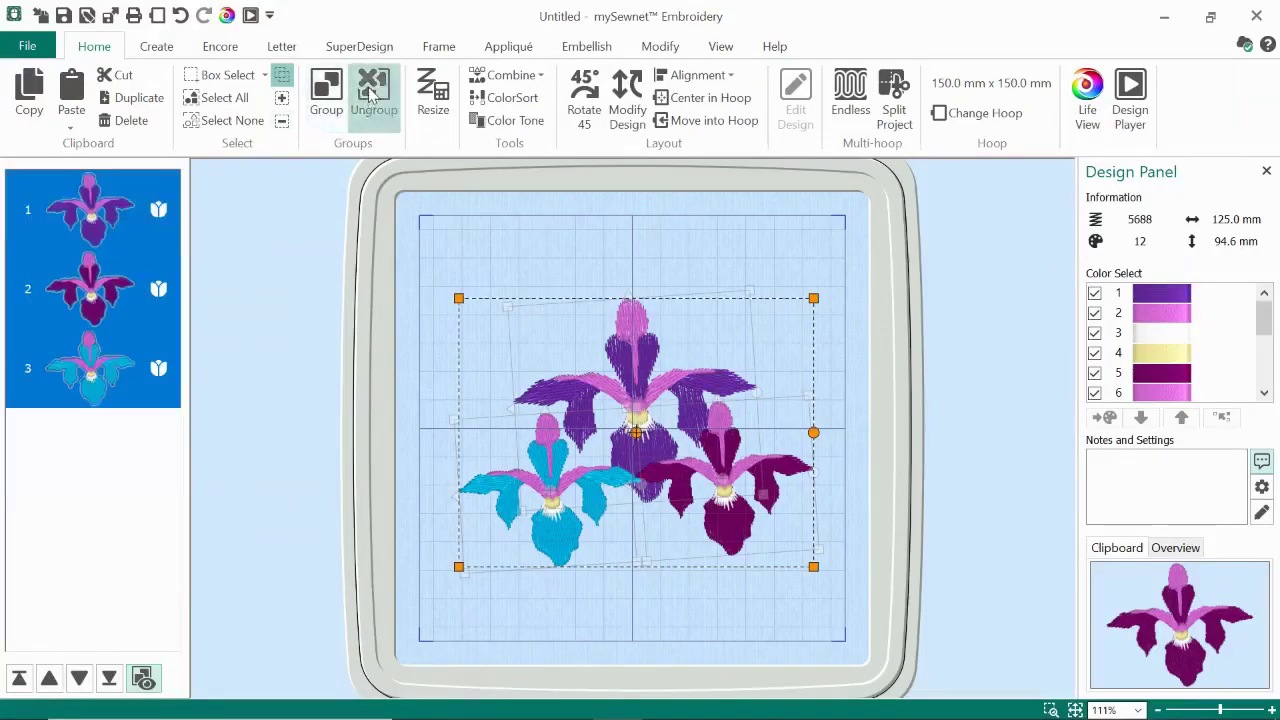
pyautogui.click(362, 285)
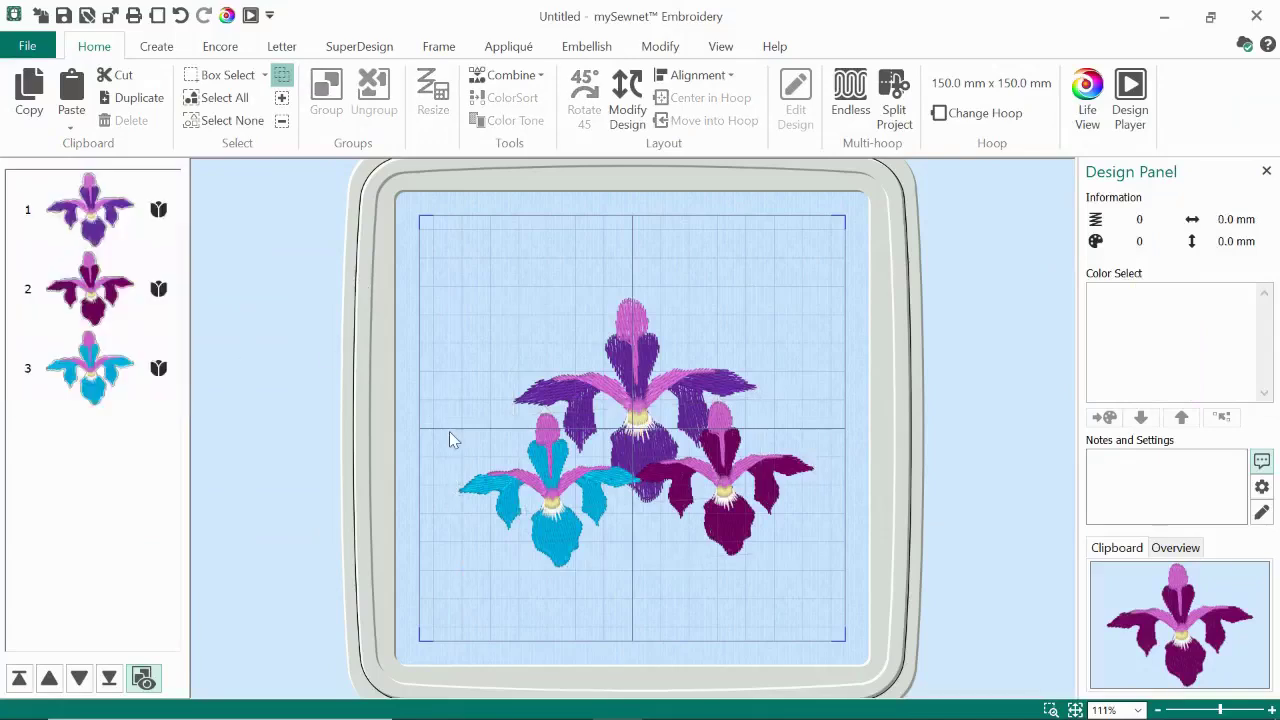
# - Move the large purple and magenta irises apart and back together, so that the magenta one overlaps the purple one's lower-right petal
pyautogui.click(86, 220)
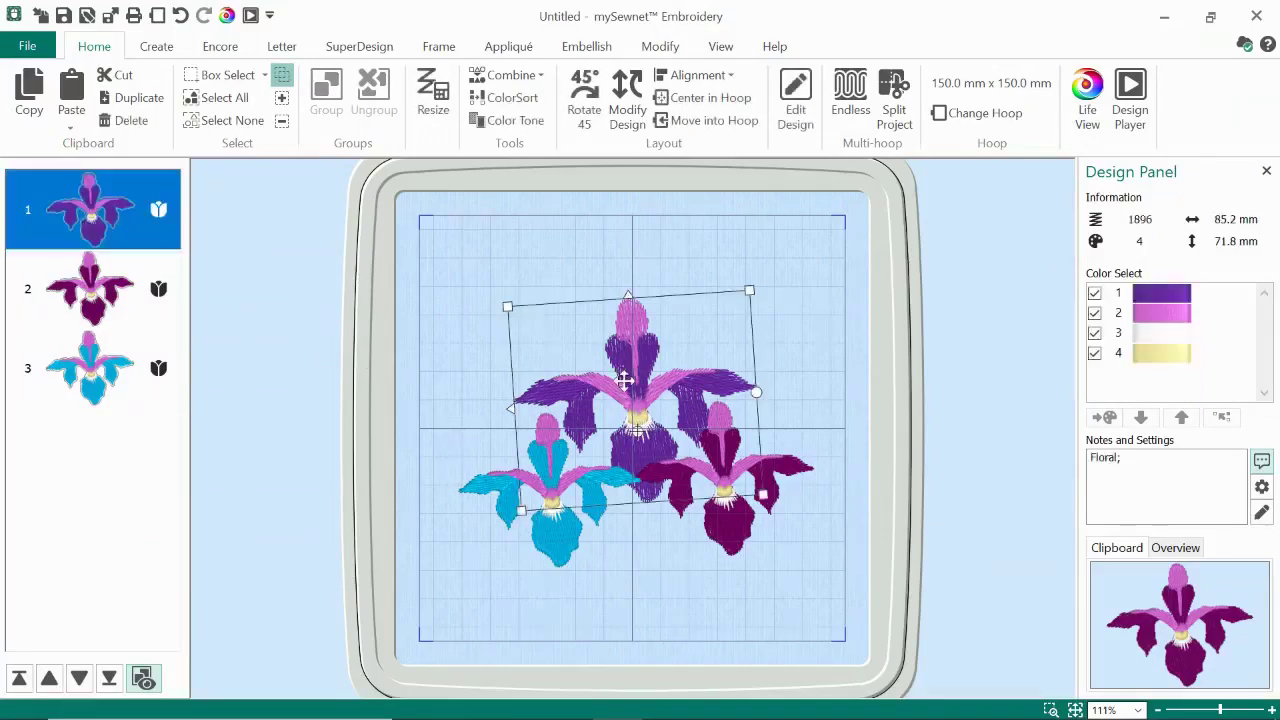
pyautogui.moveTo(623, 374); pyautogui.dragTo(624, 297)
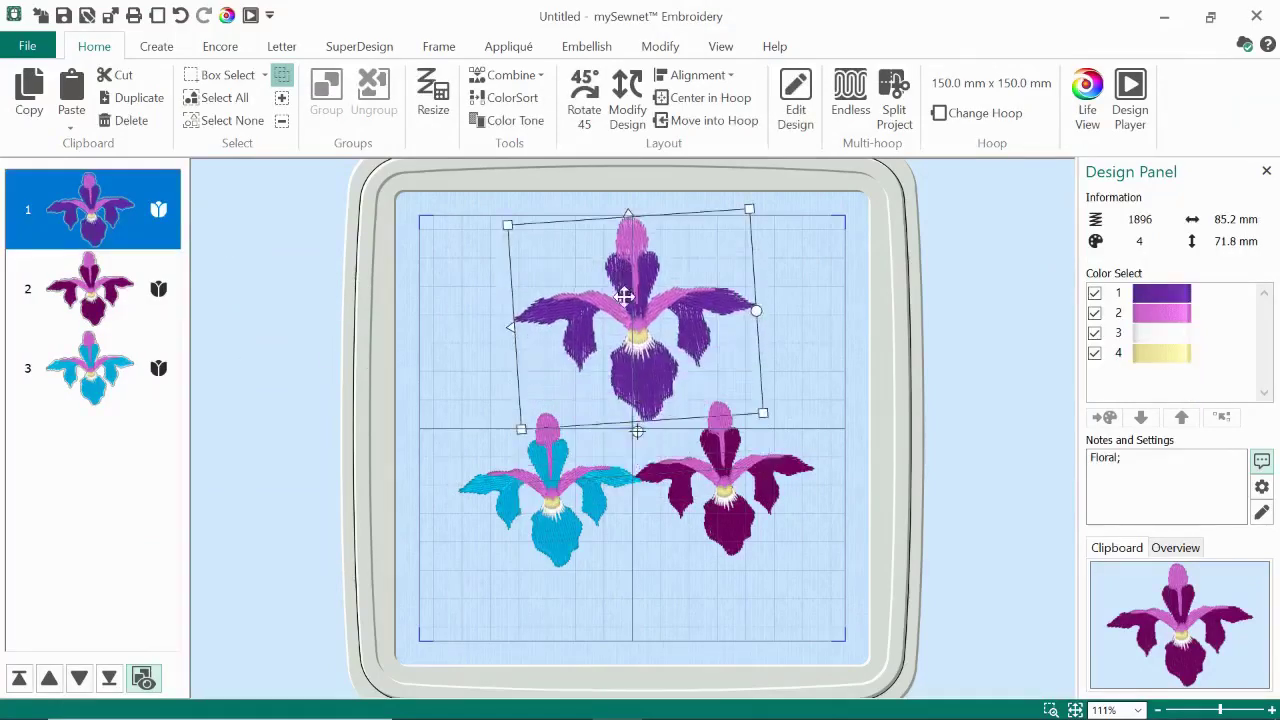
pyautogui.click(84, 300)
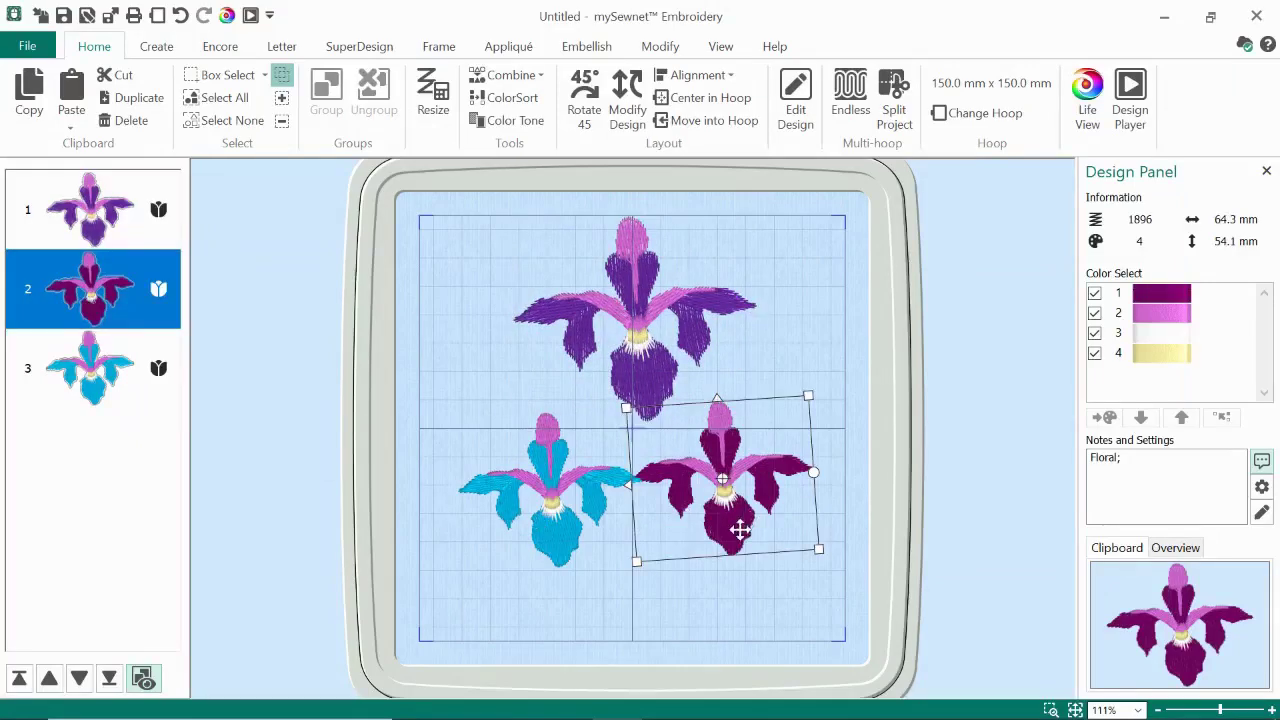
pyautogui.moveTo(740, 530); pyautogui.dragTo(784, 550)
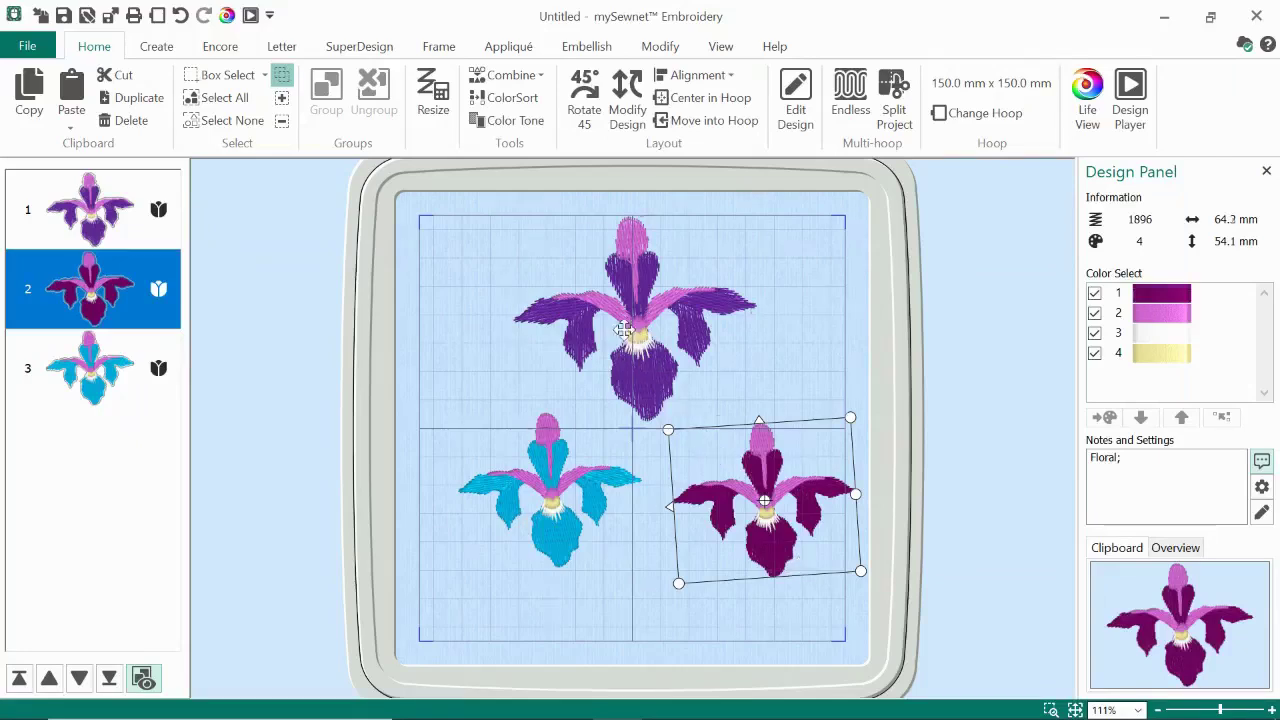
pyautogui.moveTo(624, 330); pyautogui.dragTo(609, 420)
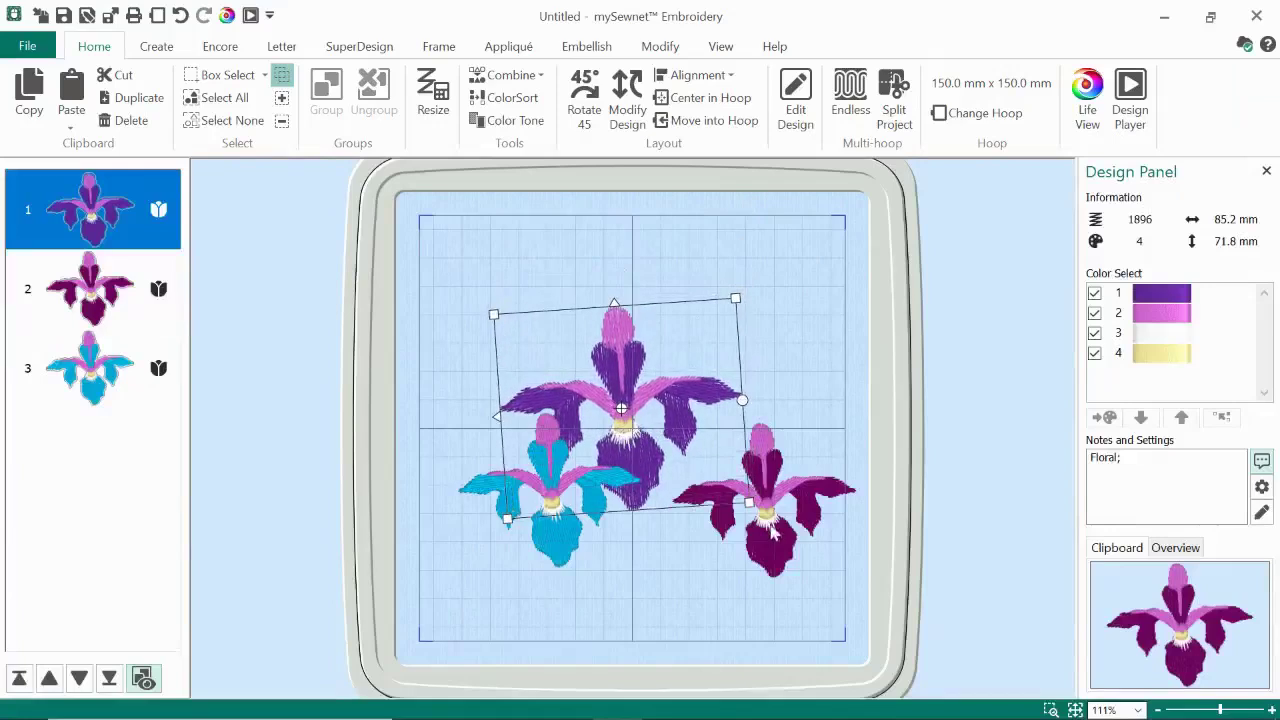
pyautogui.moveTo(772, 532); pyautogui.dragTo(741, 498)
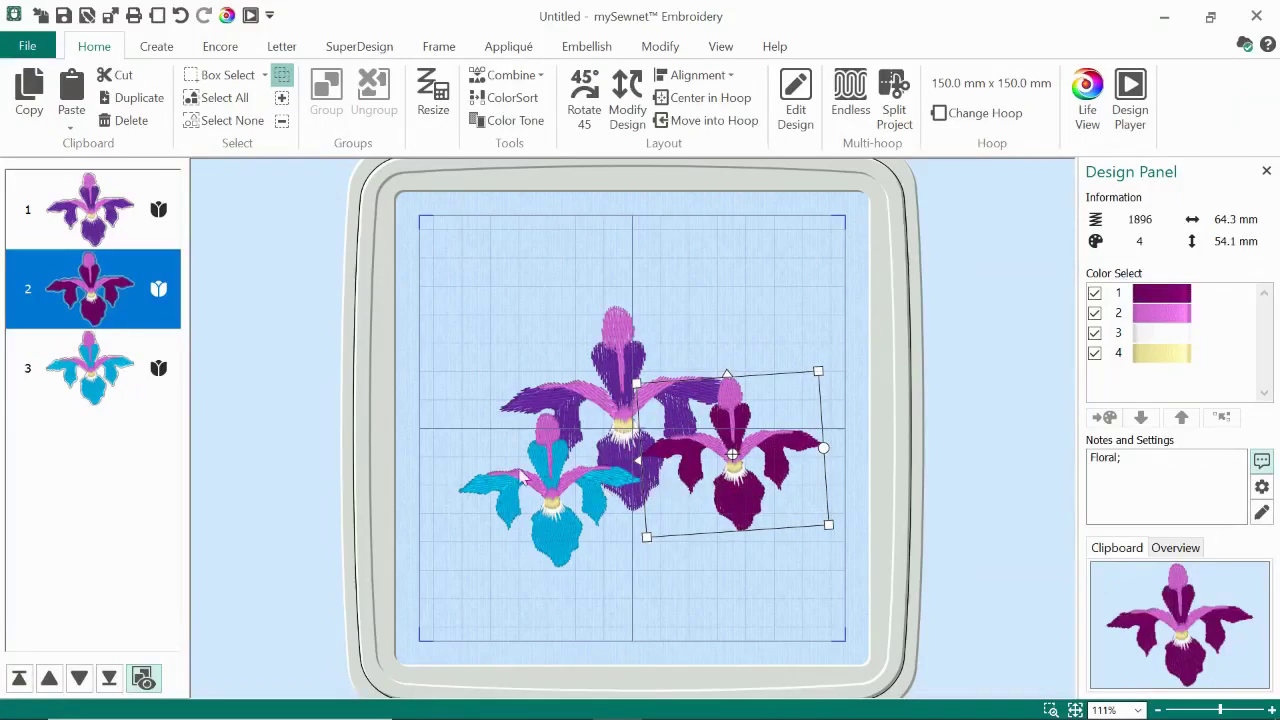
# - Move the large purple iris one place later in the stitching order, after the magenta iris, and inspect their overlap up close
pyautogui.click(116, 220)
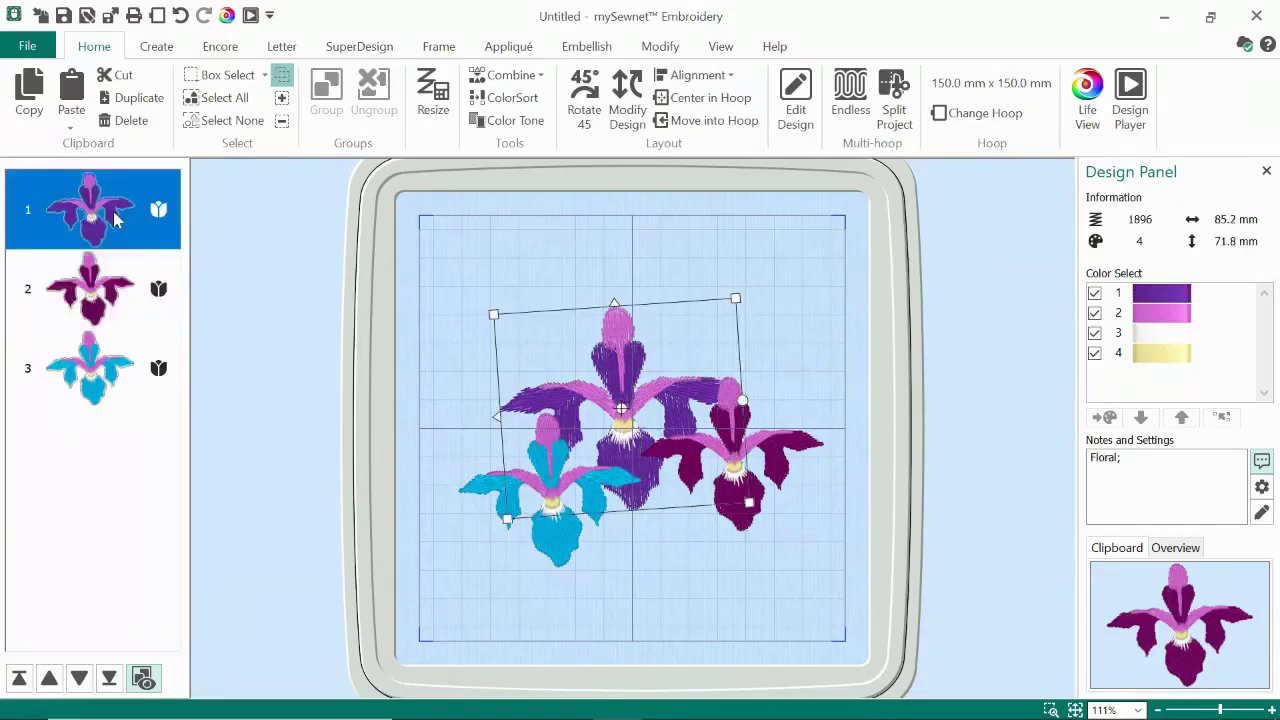
pyautogui.click(80, 680)
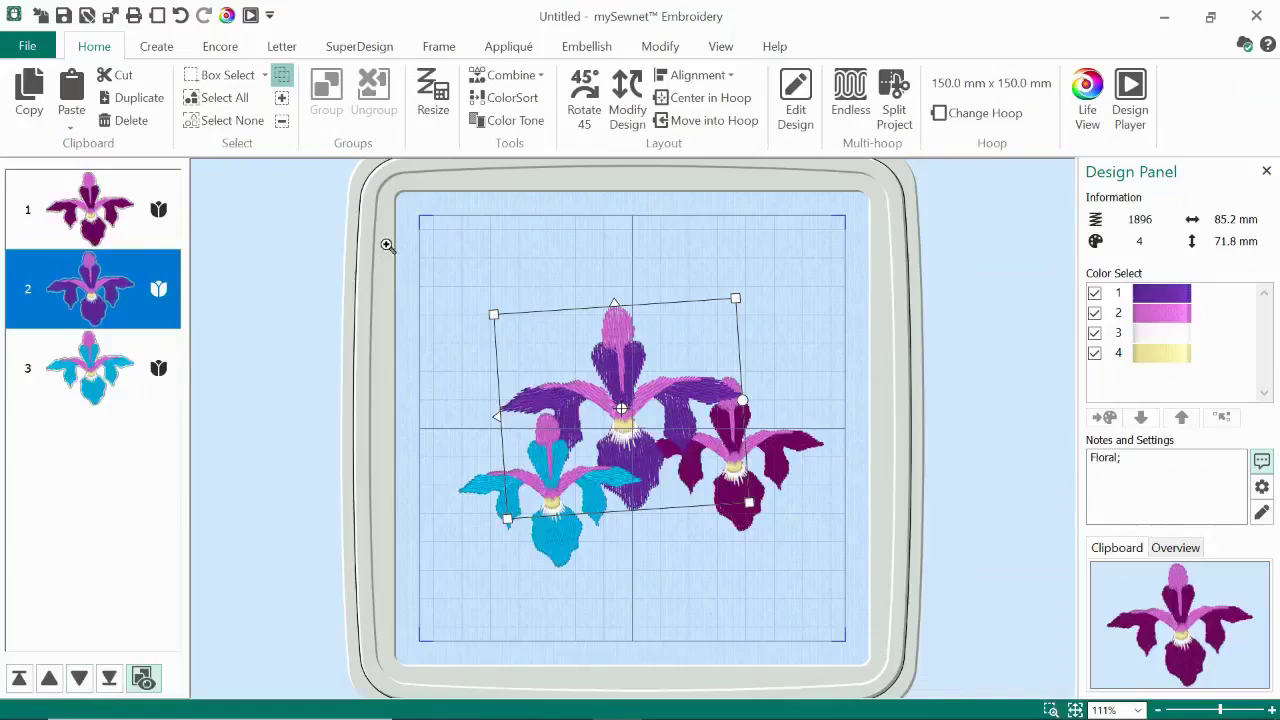
pyautogui.moveTo(386, 244); pyautogui.dragTo(814, 569)
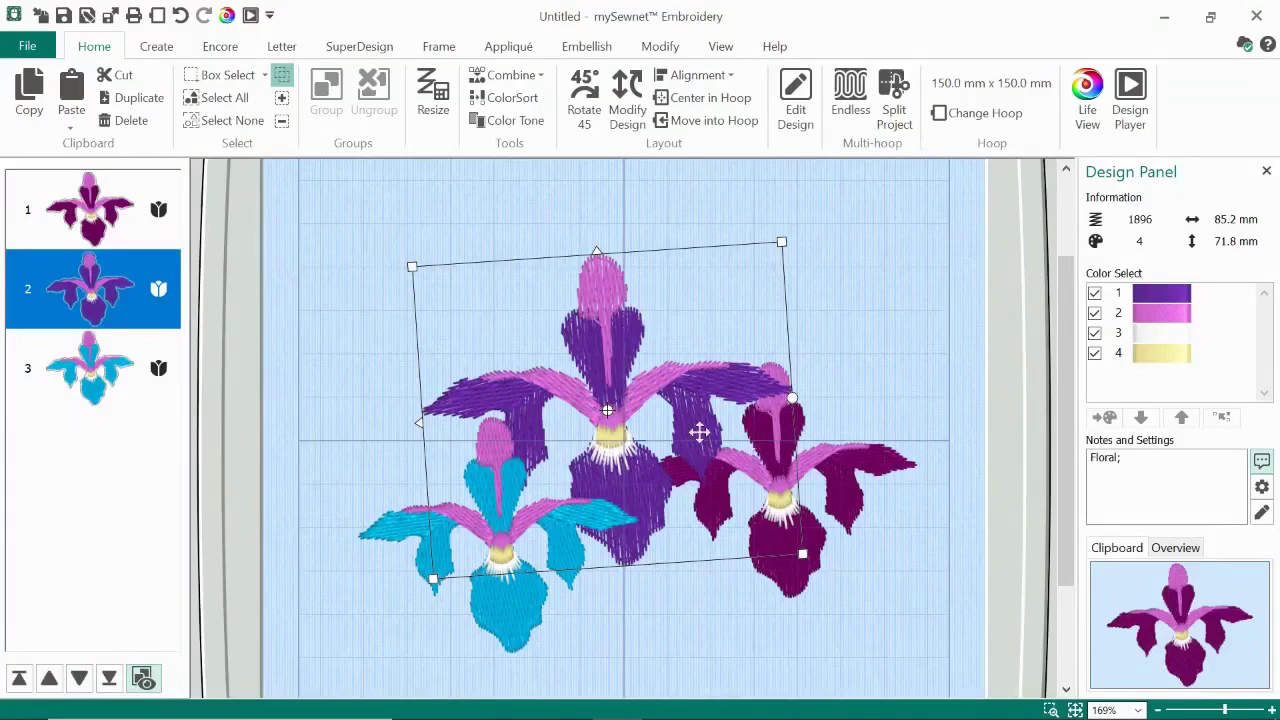
pyautogui.click(1074, 709)
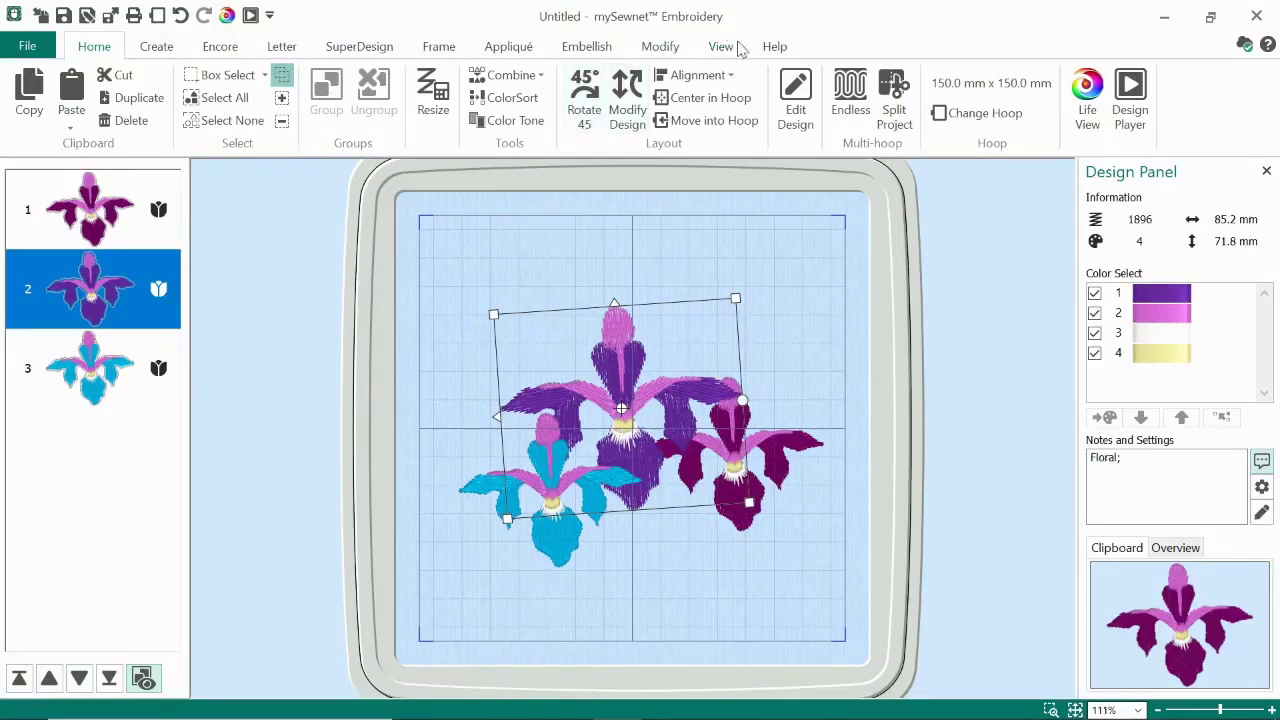
# - Play the stitch-out of the three-iris arrangement in the Design Player at a faster speed, close the player, and deselect the iris
pyautogui.click(1131, 92)
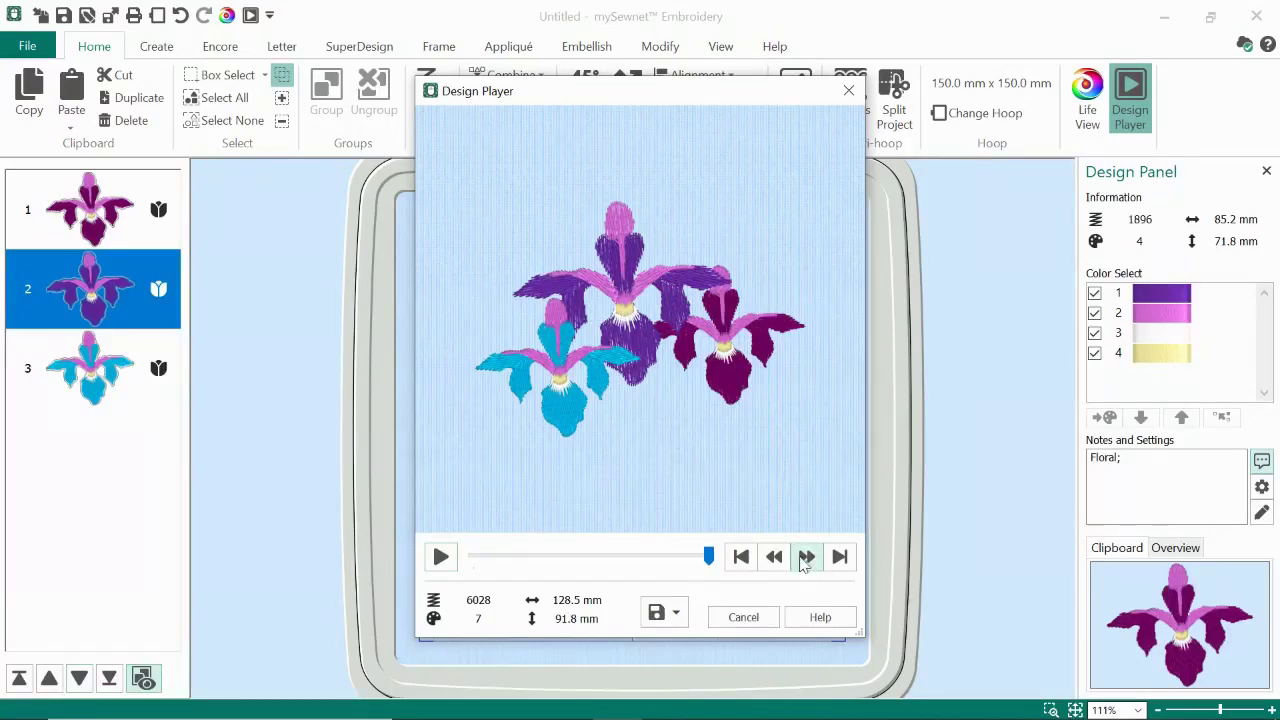
pyautogui.click(439, 555)
pyautogui.click(806, 557)
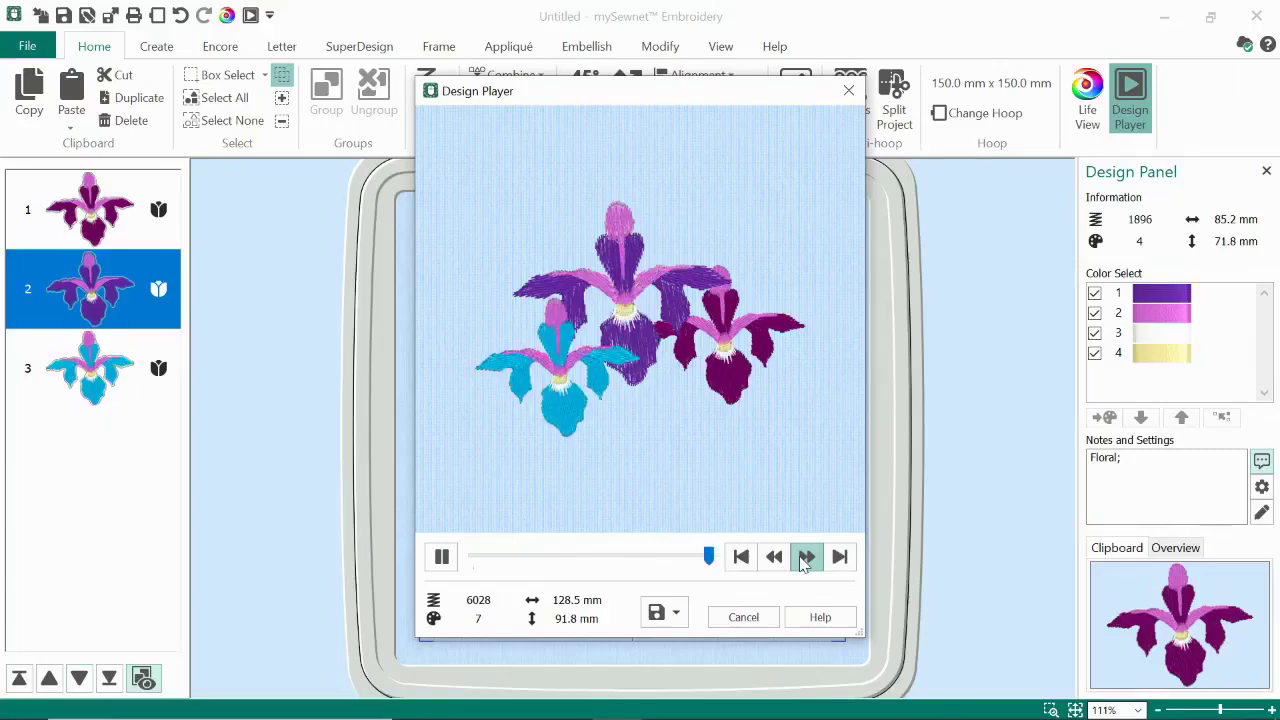
pyautogui.click(745, 617)
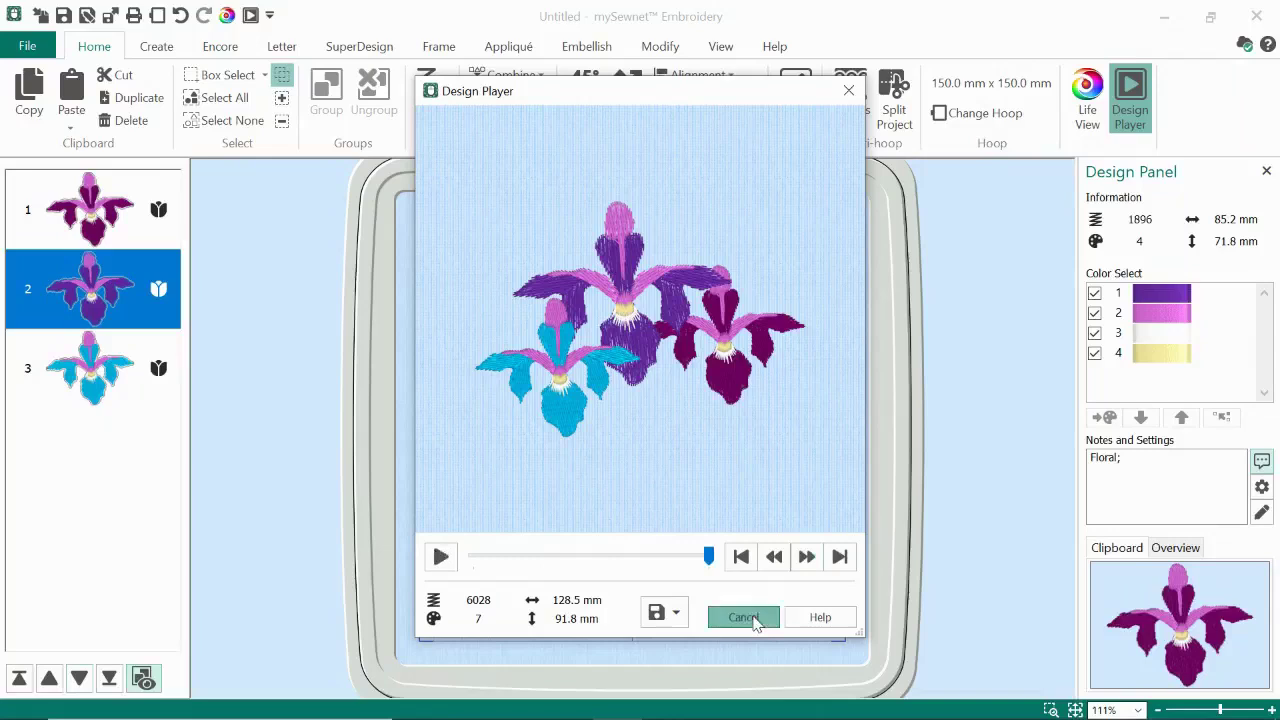
pyautogui.click(810, 338)
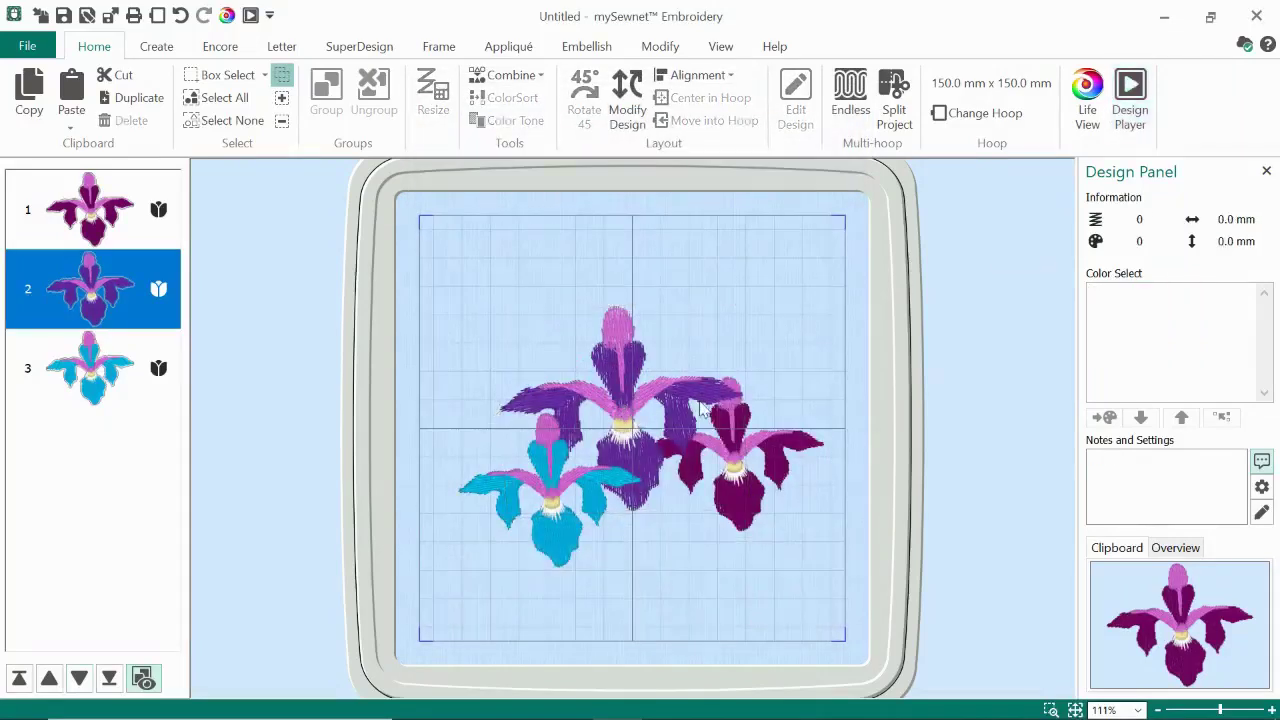
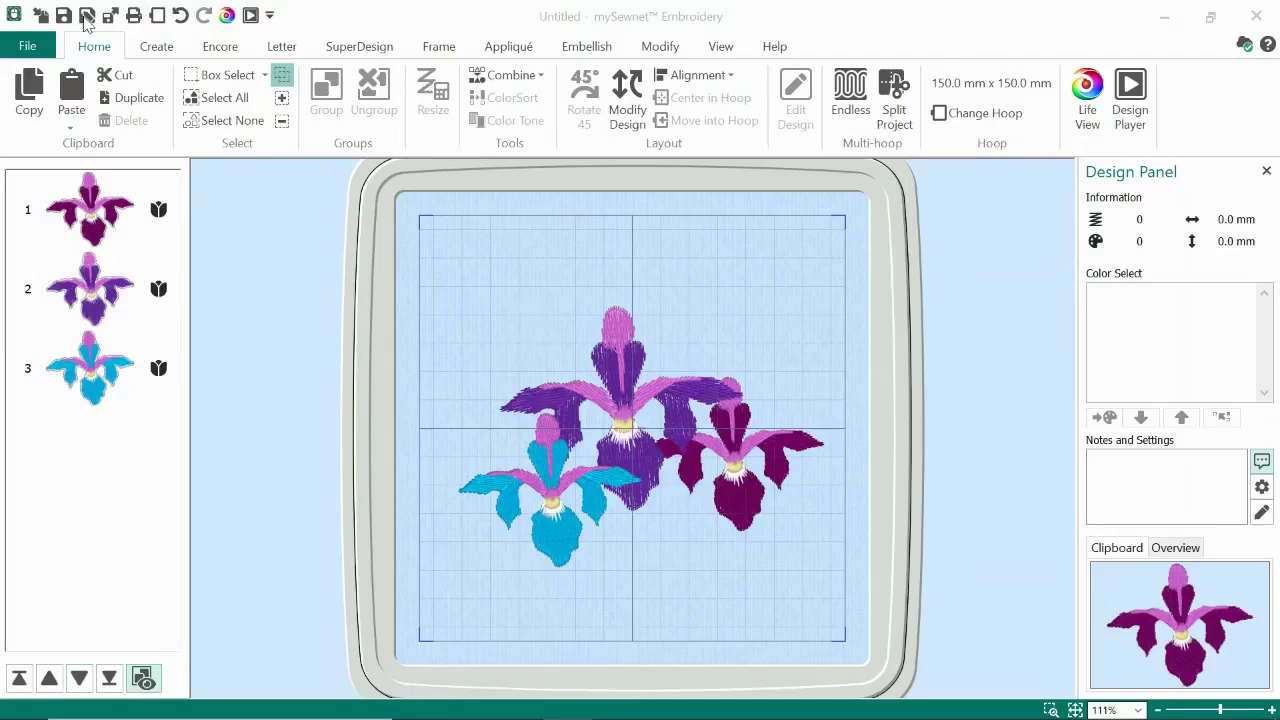
# - Select all three irises and save the arrangement as Multi Iris in .vp4 format in the Desktop's Saved vp4 files folder
pyautogui.click(100, 212)
pyautogui.keyDown('shift'); pyautogui.click(104, 378); pyautogui.keyUp('shift')
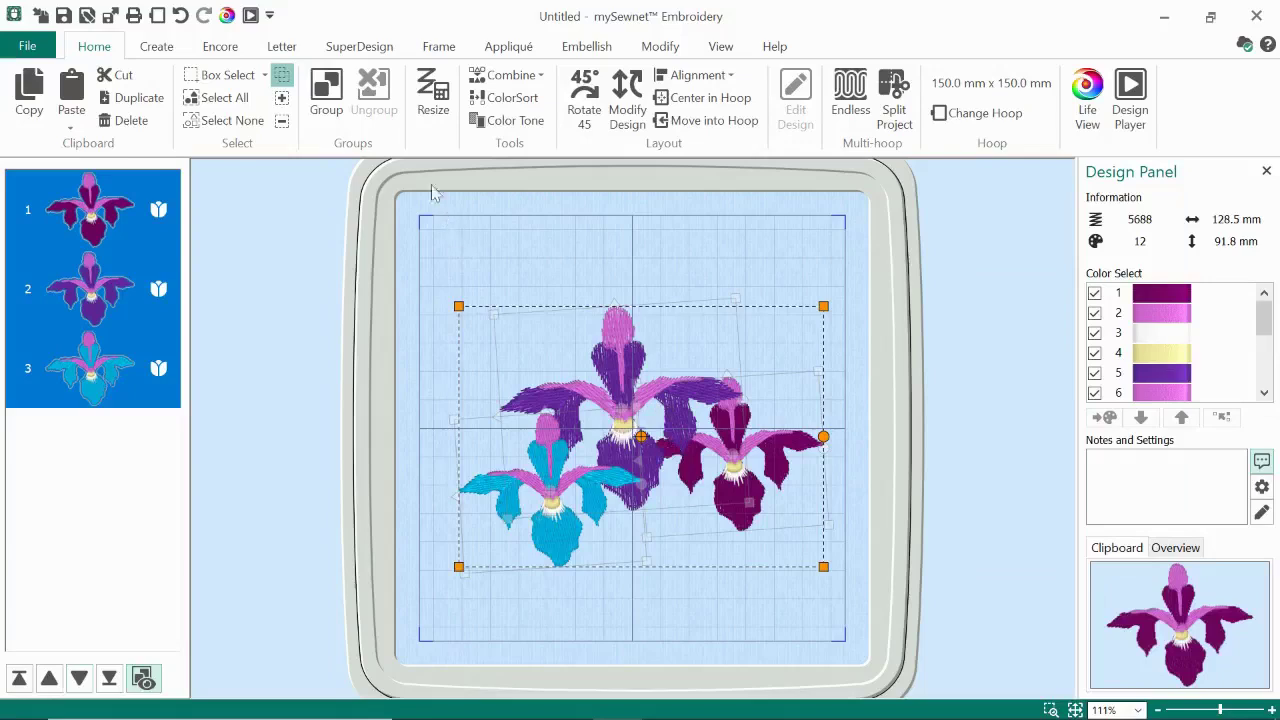
pyautogui.click(86, 17)
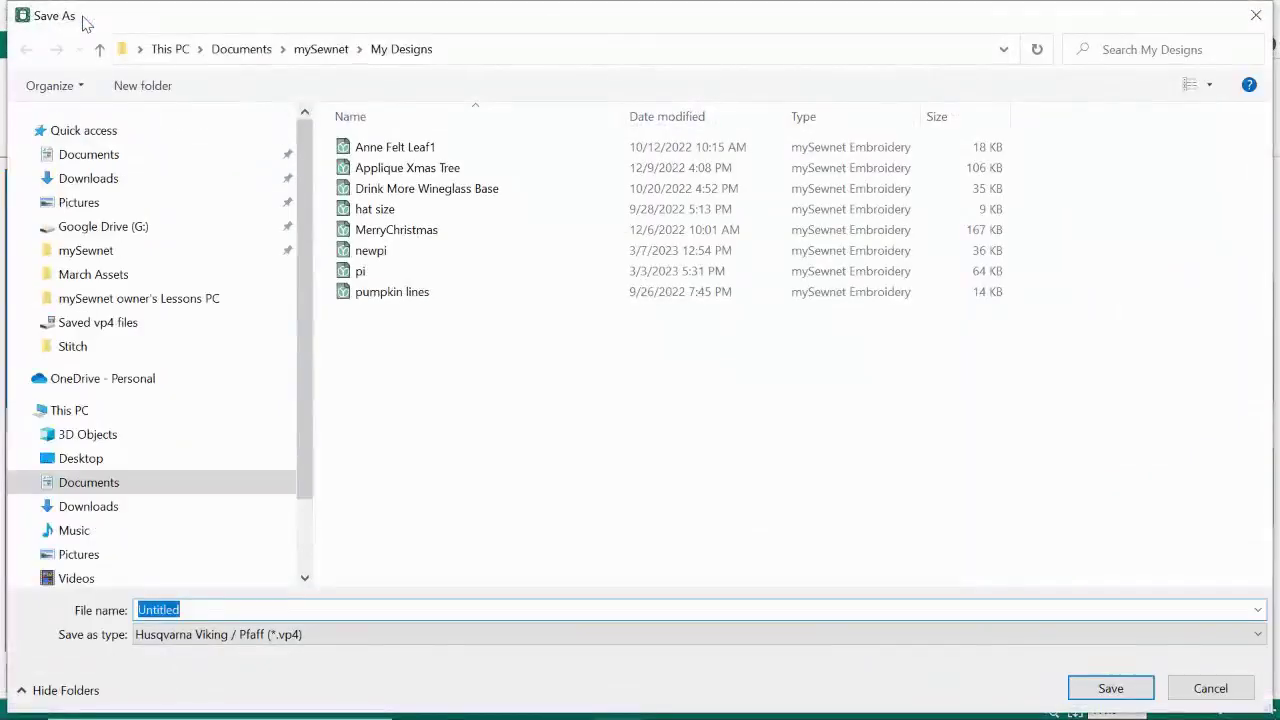
pyautogui.click(72, 460)
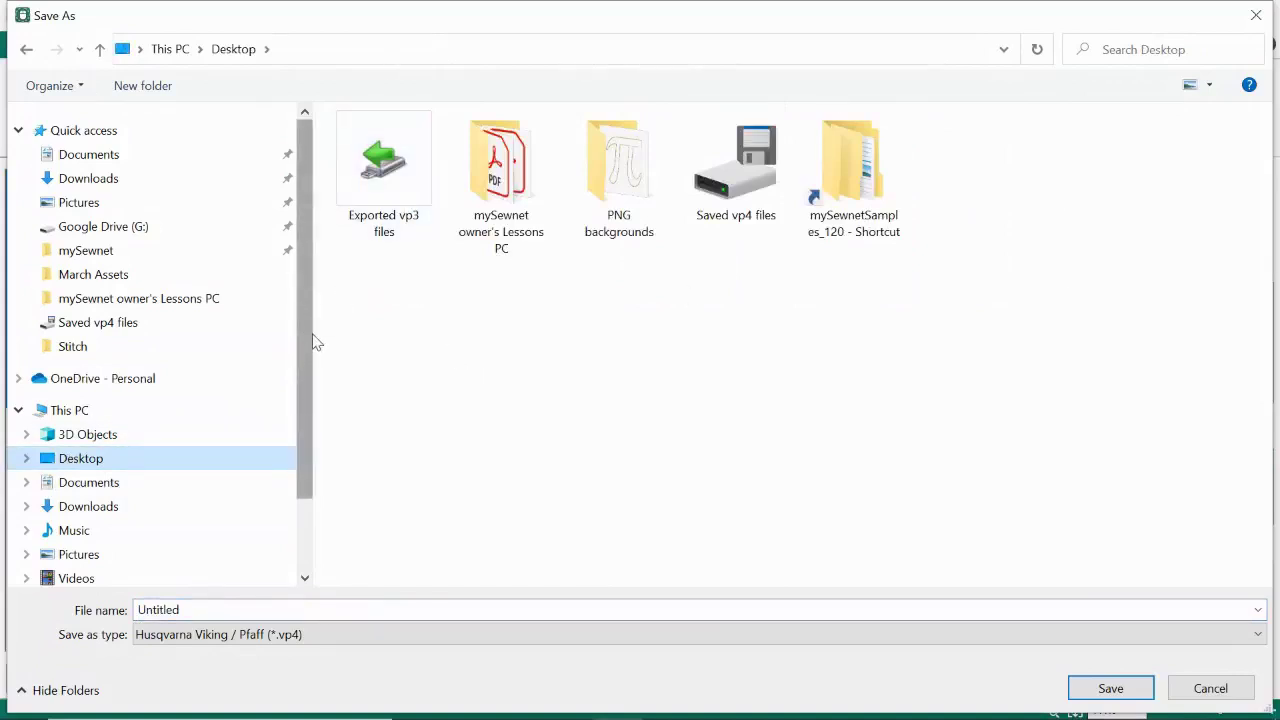
pyautogui.moveTo(315, 331); pyautogui.dragTo(148, 331)
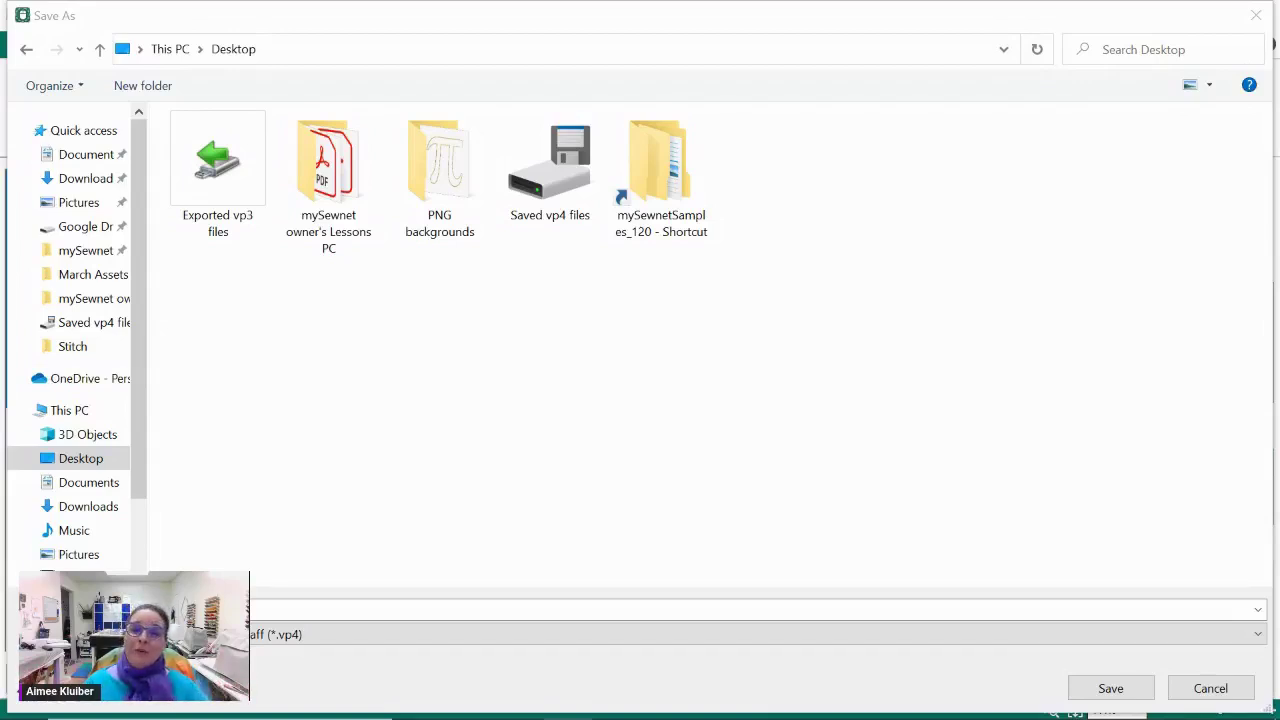
pyautogui.scroll(-3, 75, 340)
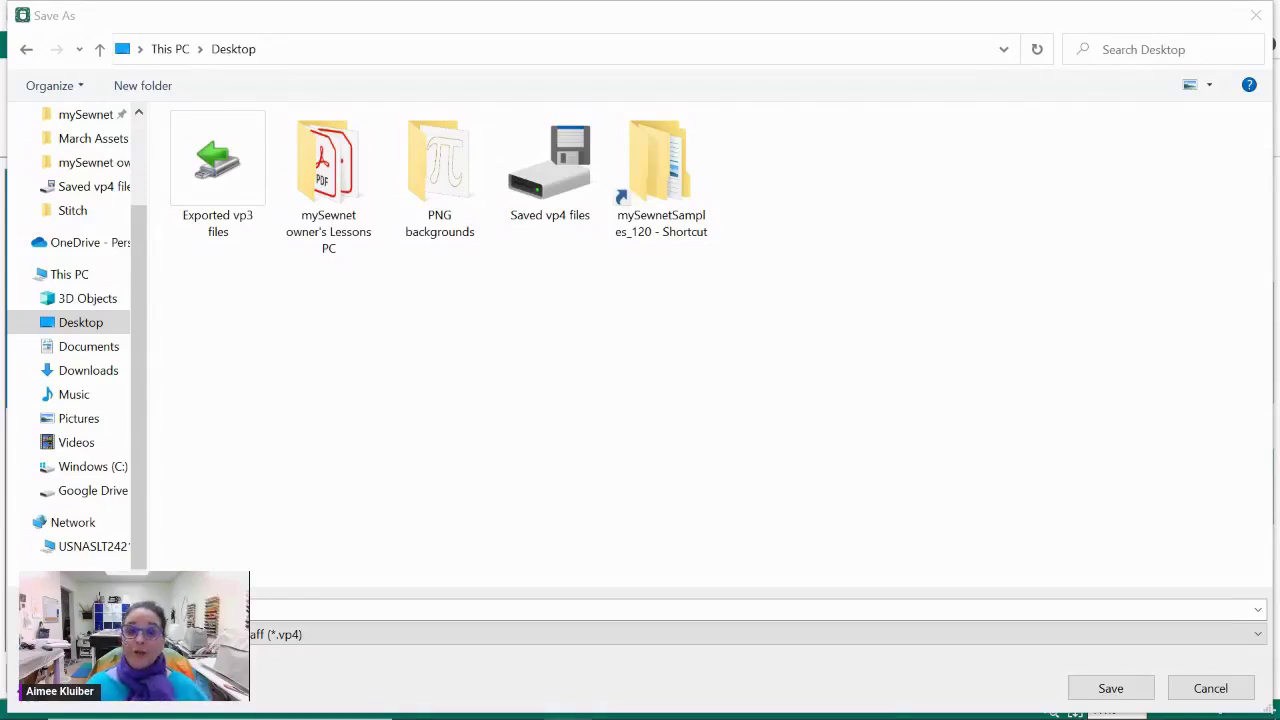
pyautogui.click(286, 605)
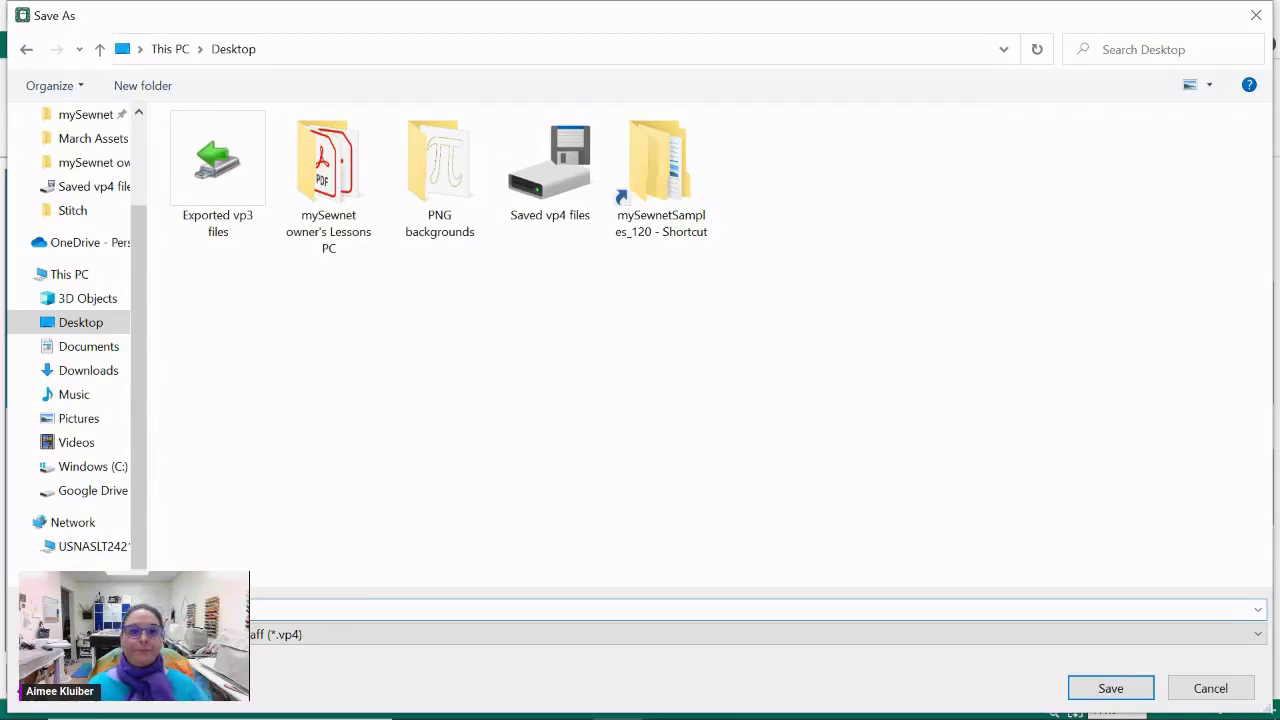
pyautogui.doubleClick(550, 205)
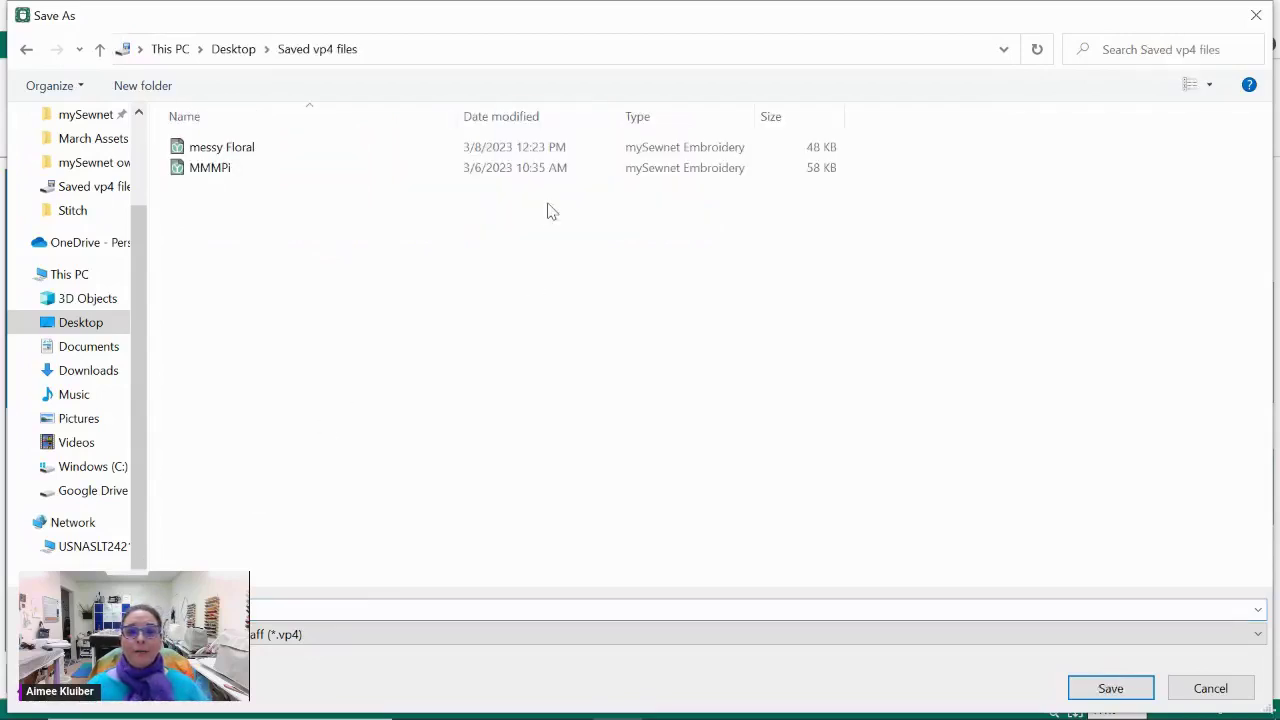
pyautogui.click(1108, 688)
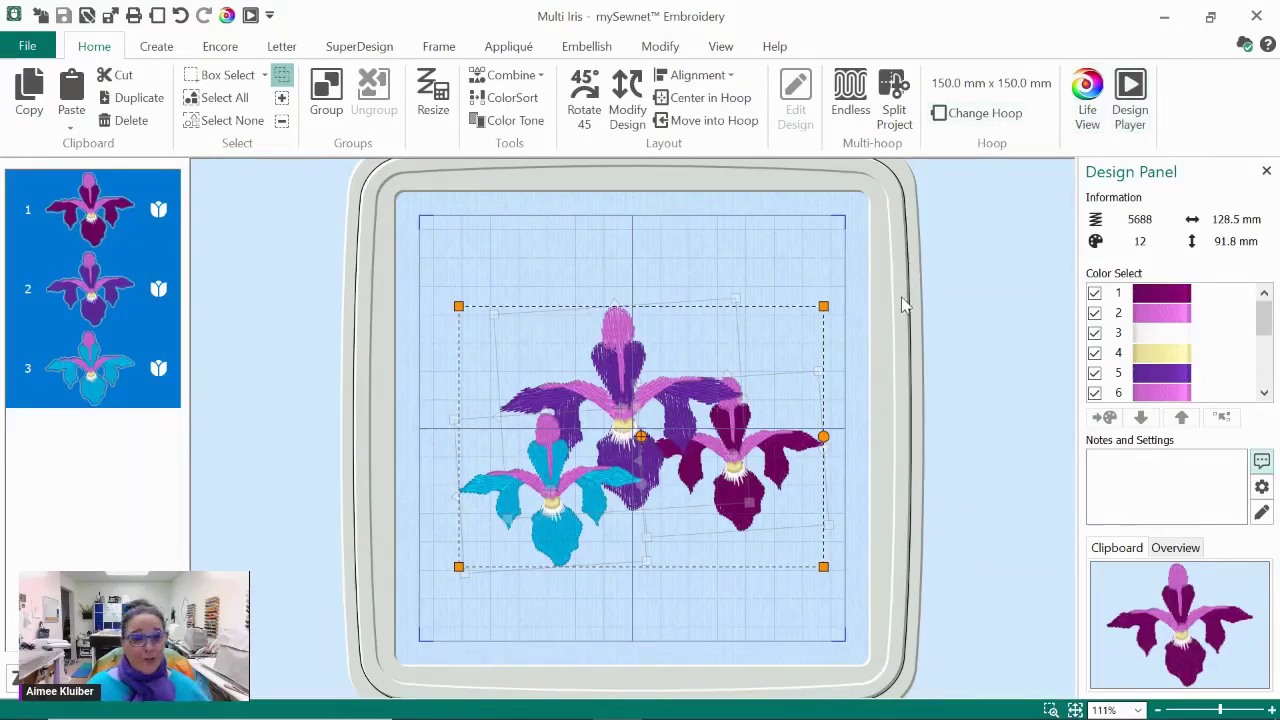
pyautogui.click(1244, 48)
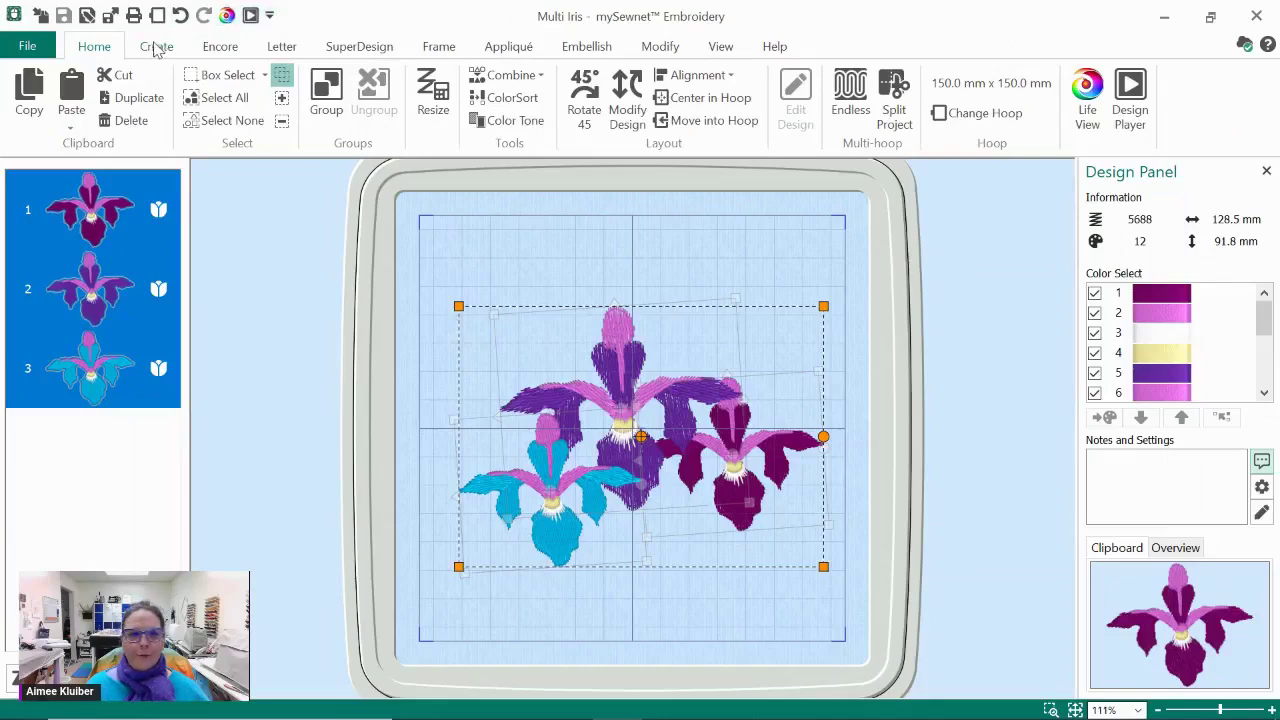
# - Export the design as a Husqvarna Viking / Pfaff .vp3 file into the Desktop's Exported vp3 files folder
pyautogui.click(108, 16)
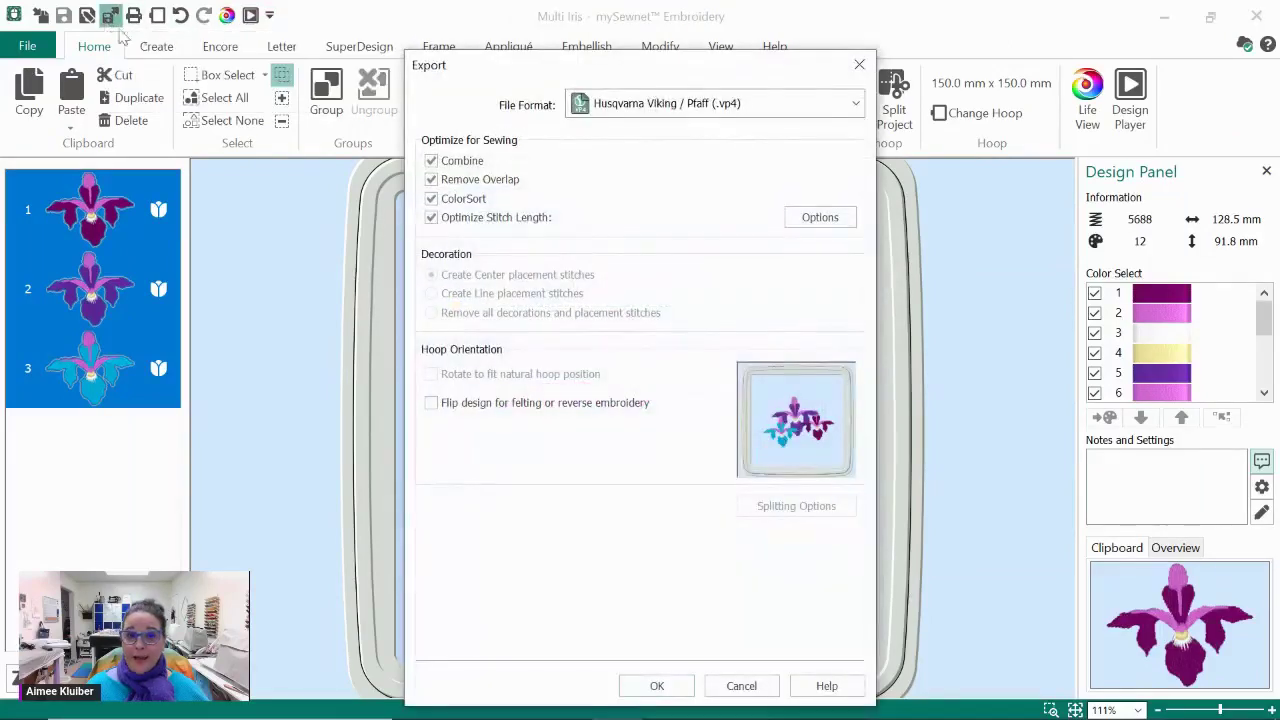
pyautogui.click(857, 106)
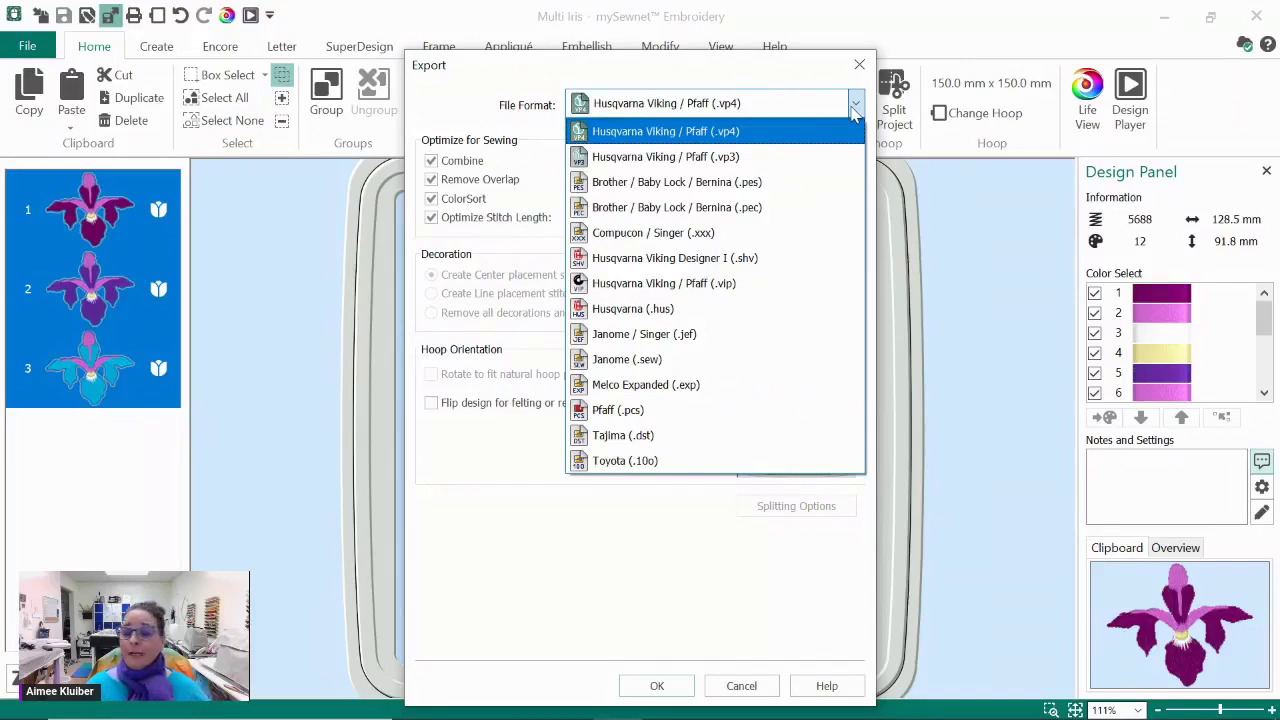
pyautogui.click(714, 157)
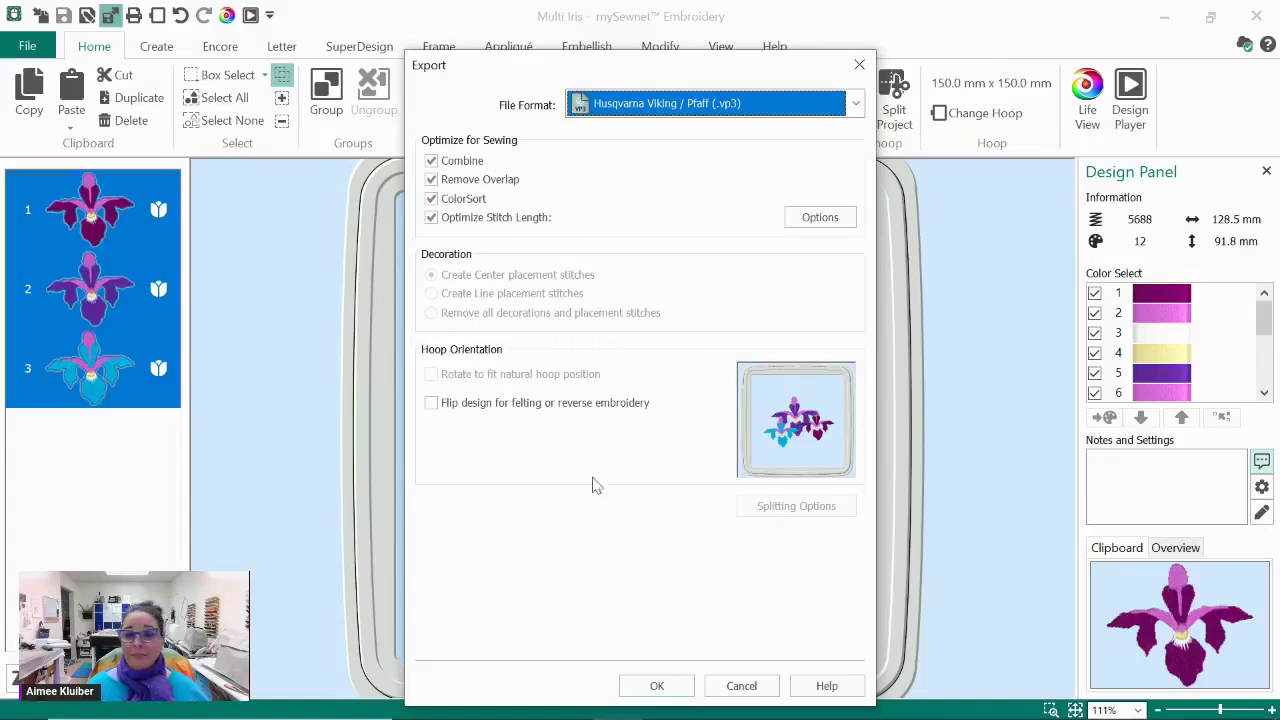
pyautogui.click(650, 687)
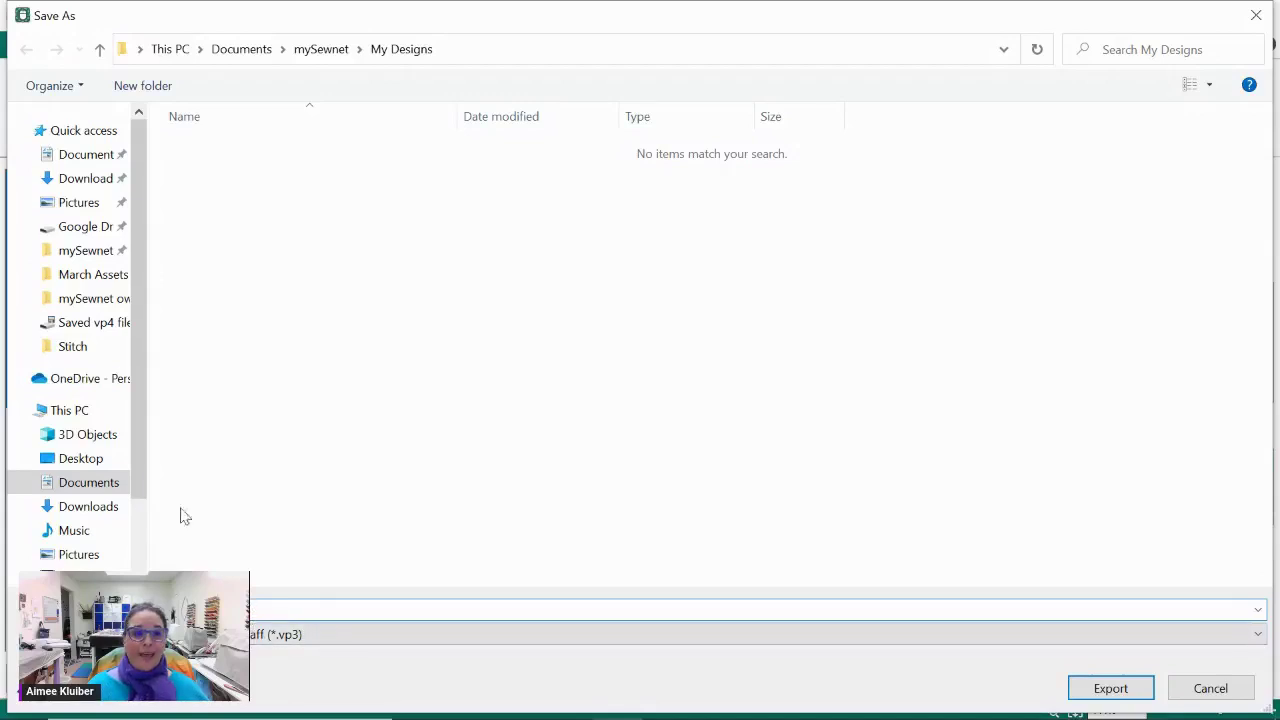
pyautogui.click(78, 462)
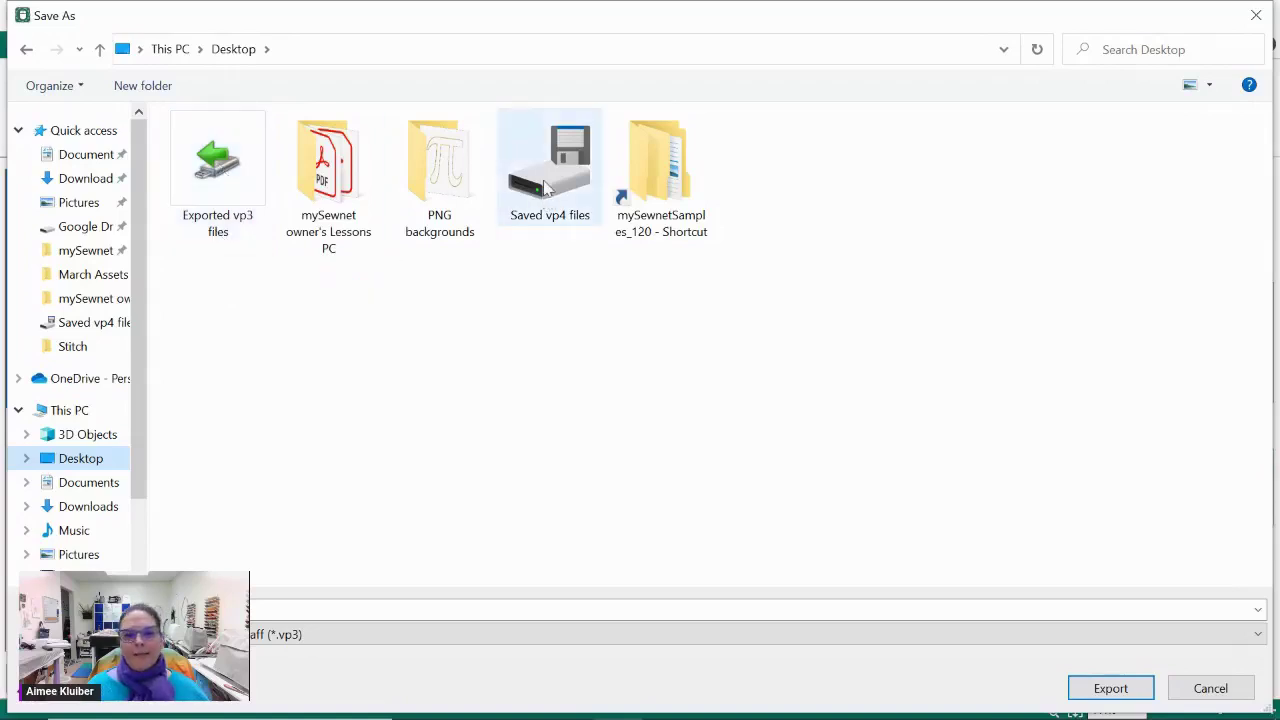
pyautogui.doubleClick(221, 176)
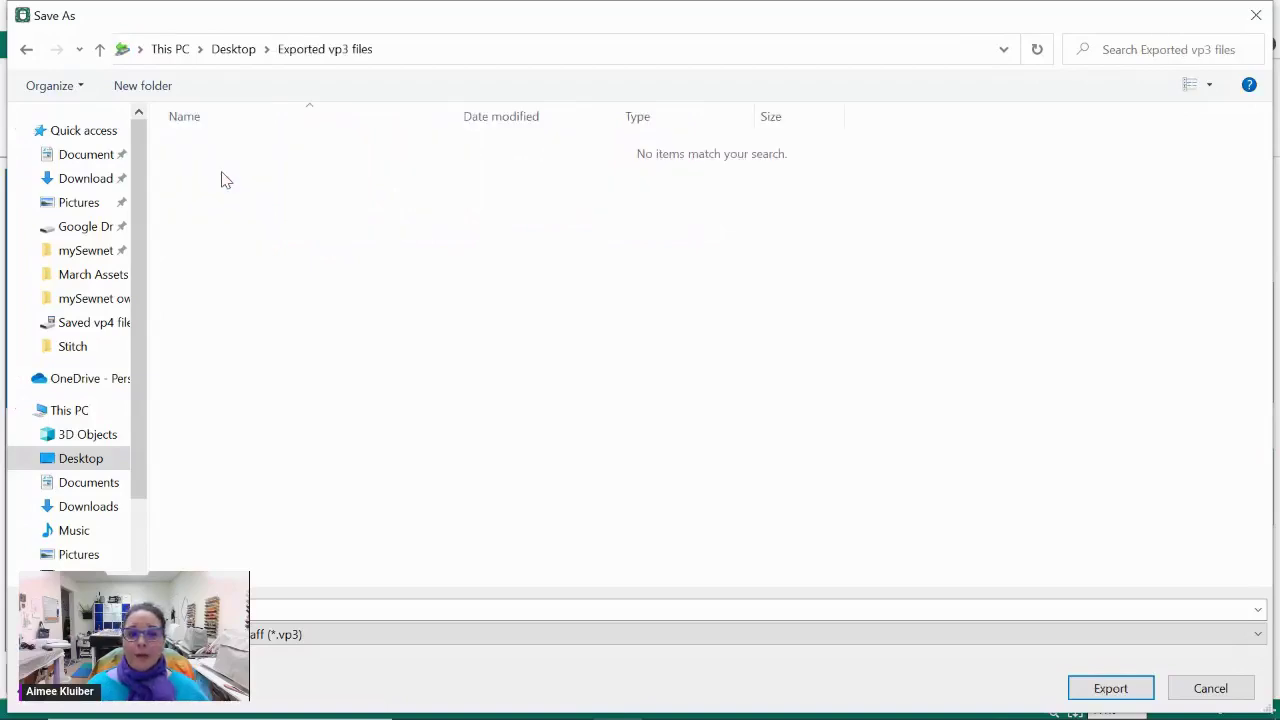
pyautogui.click(1087, 690)
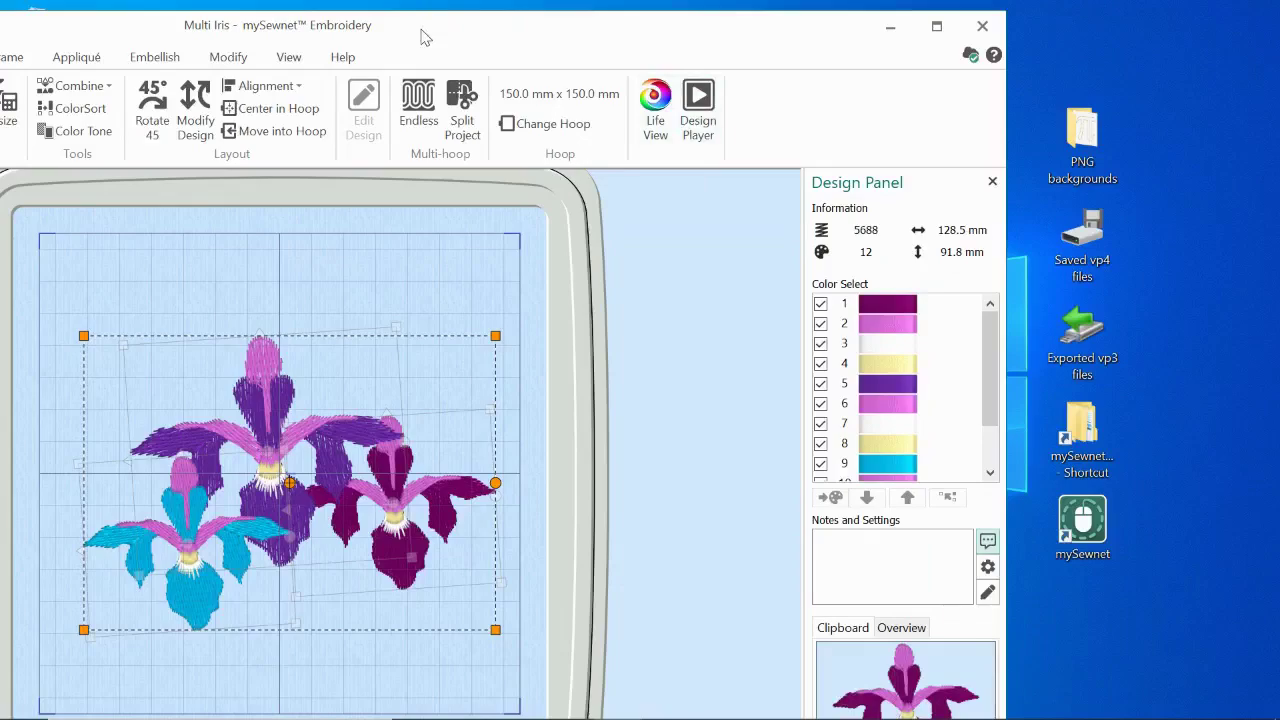
# - Maximize the application window again and delete the three selected irises to empty the hoop
pyautogui.moveTo(421, 37); pyautogui.dragTo(686, 31)
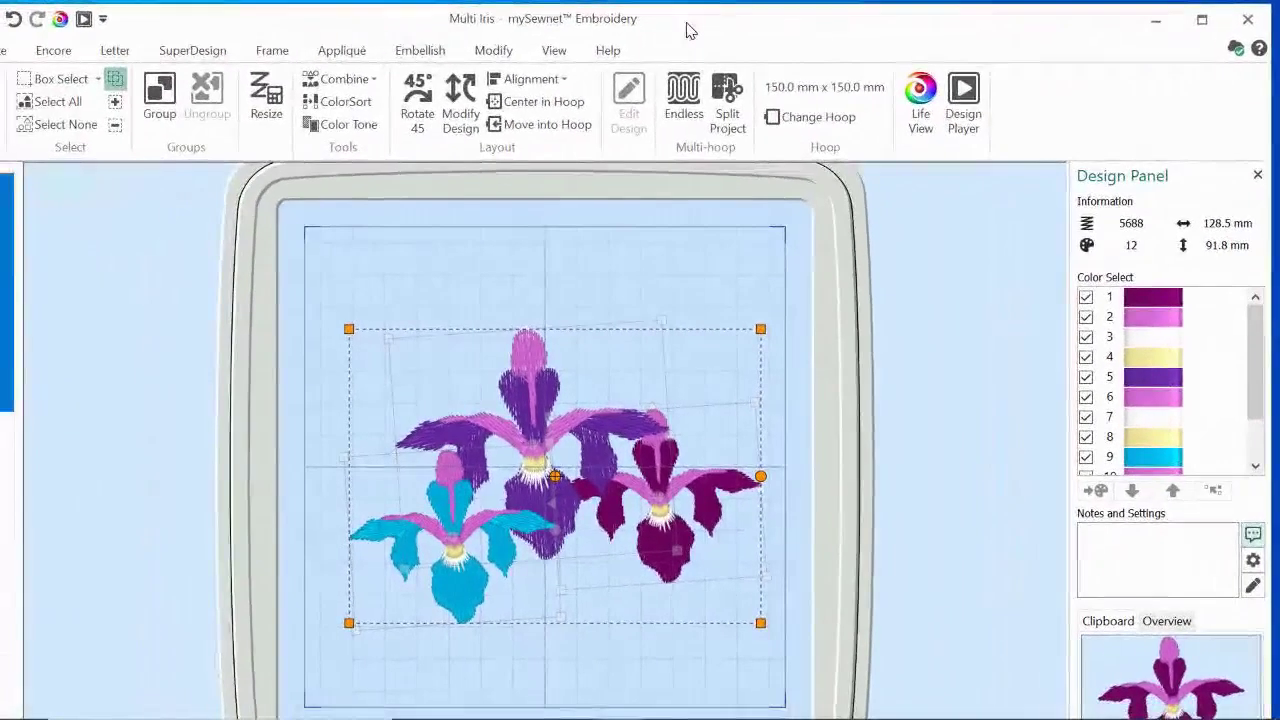
pyautogui.click(1201, 20)
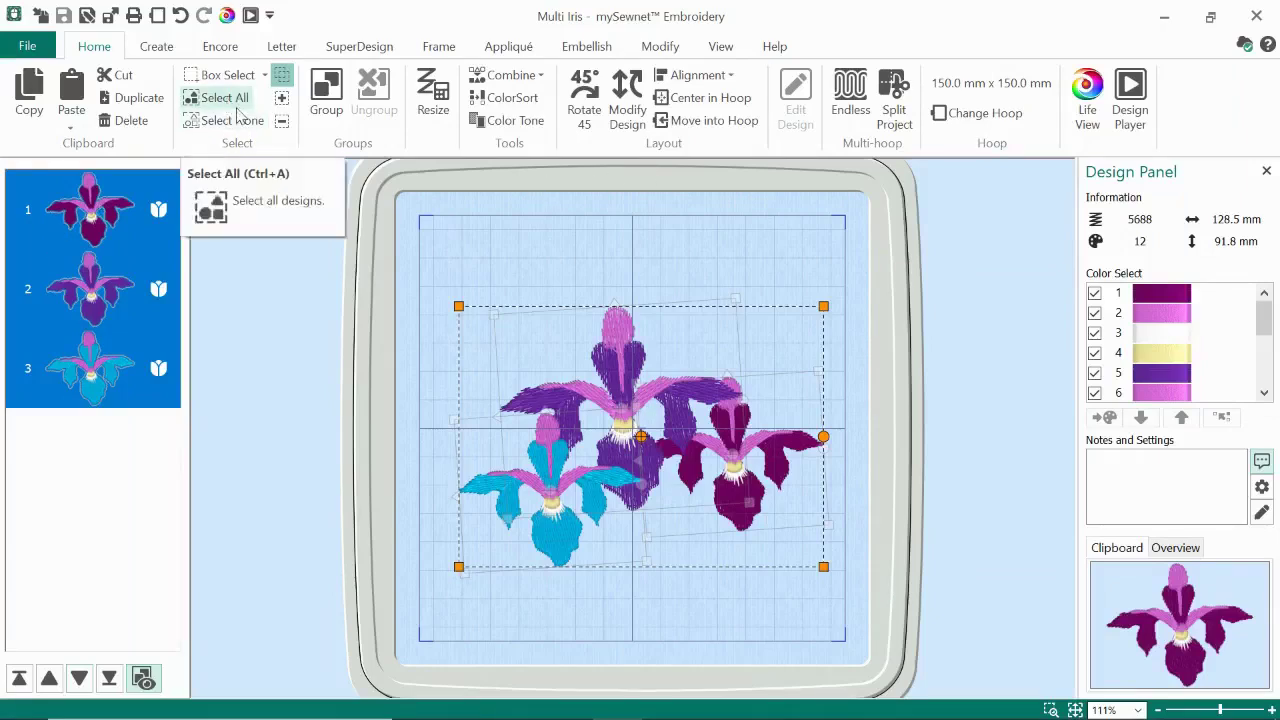
pyautogui.click(131, 122)
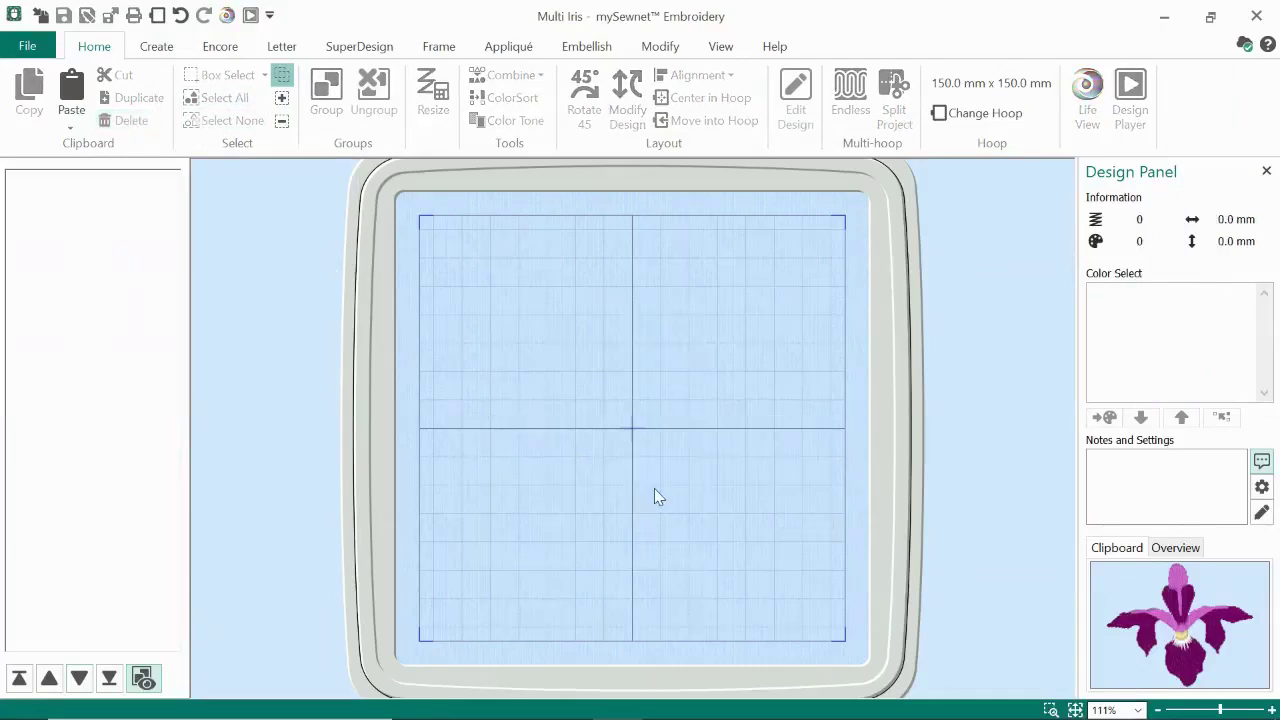
# - Create the lettering ARK in Bernhard 15-35mm at 35 mm size as individual letters, and leave it deselected
pyautogui.click(283, 48)
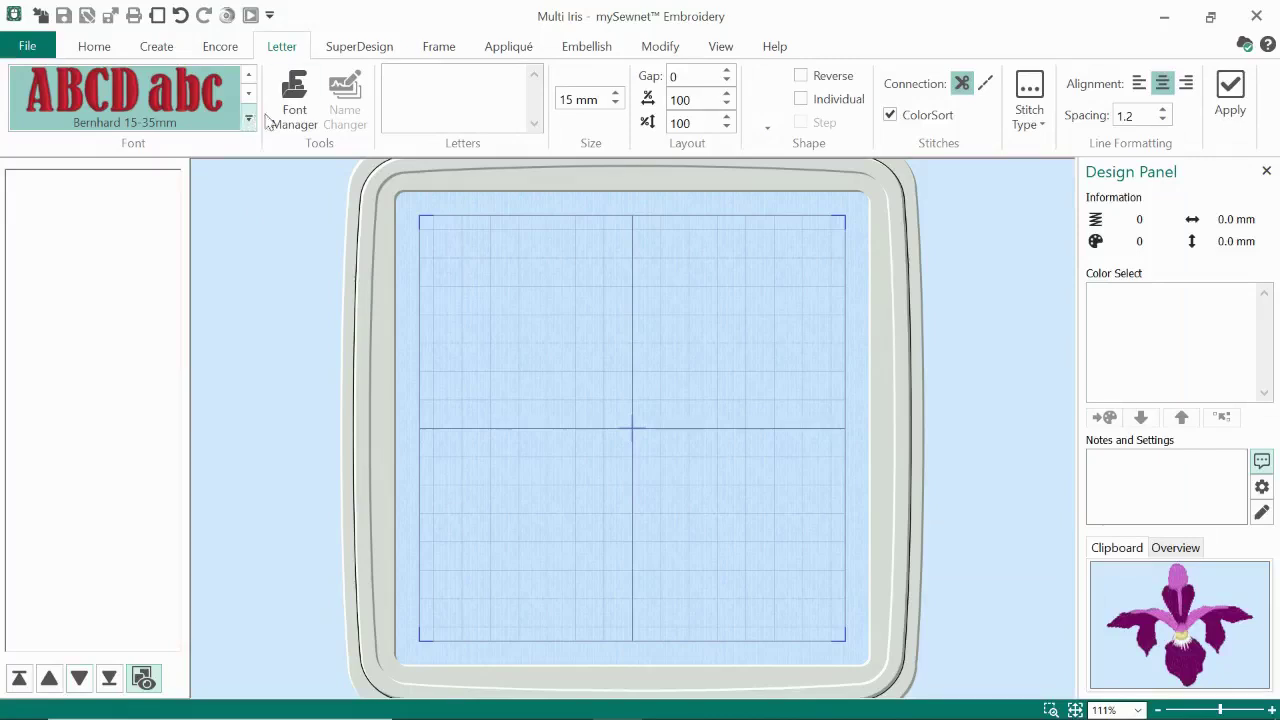
pyautogui.click(417, 85)
pyautogui.write('ARK')
pyautogui.click(598, 105)
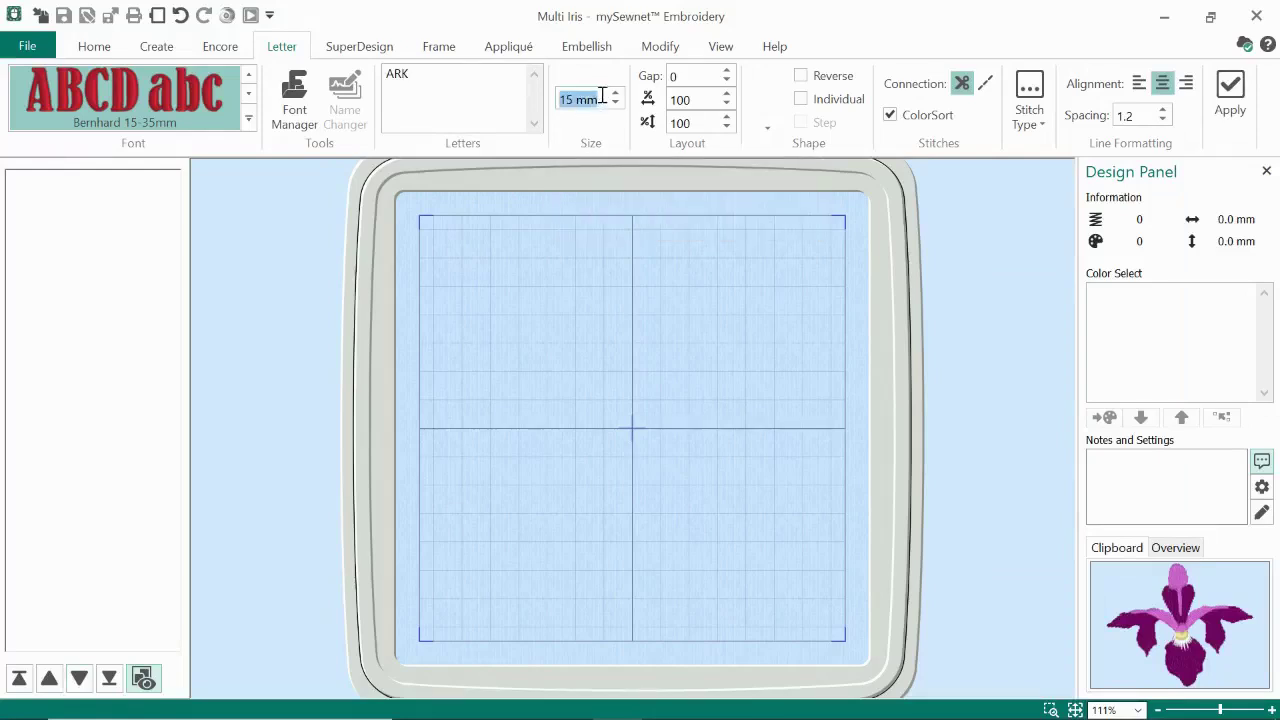
pyautogui.write('35')
pyautogui.click(801, 99)
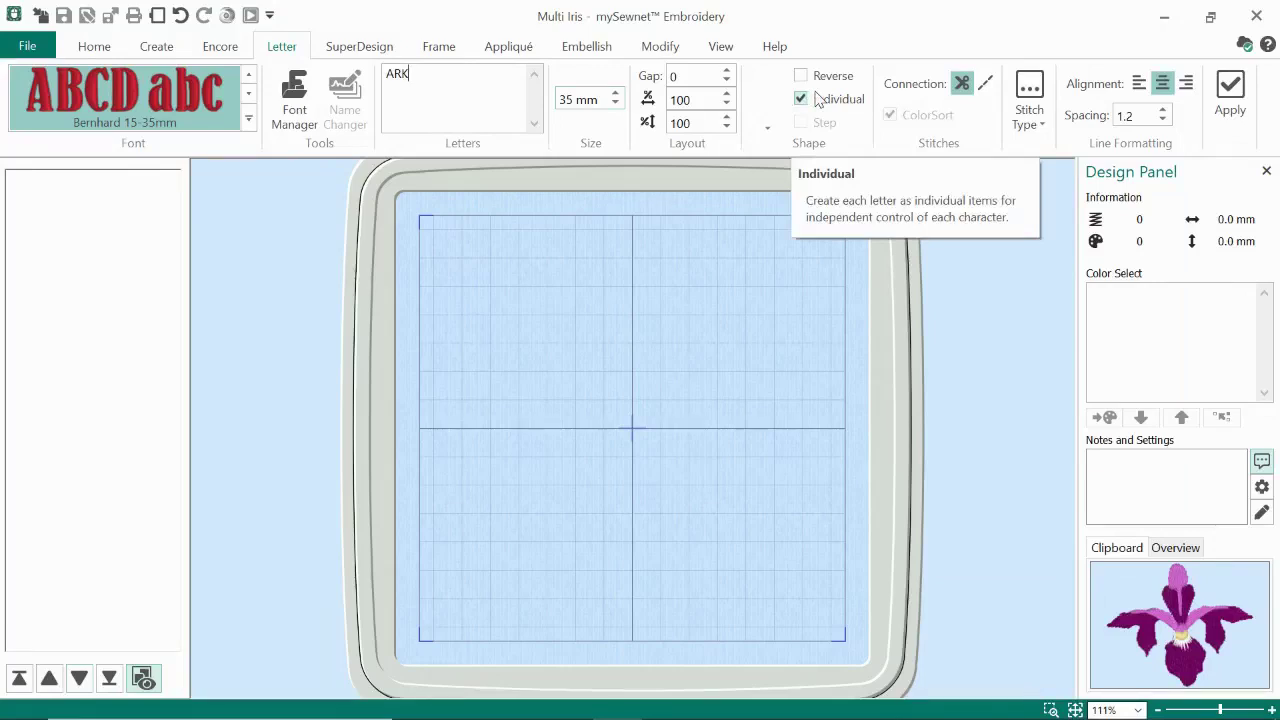
pyautogui.click(1231, 89)
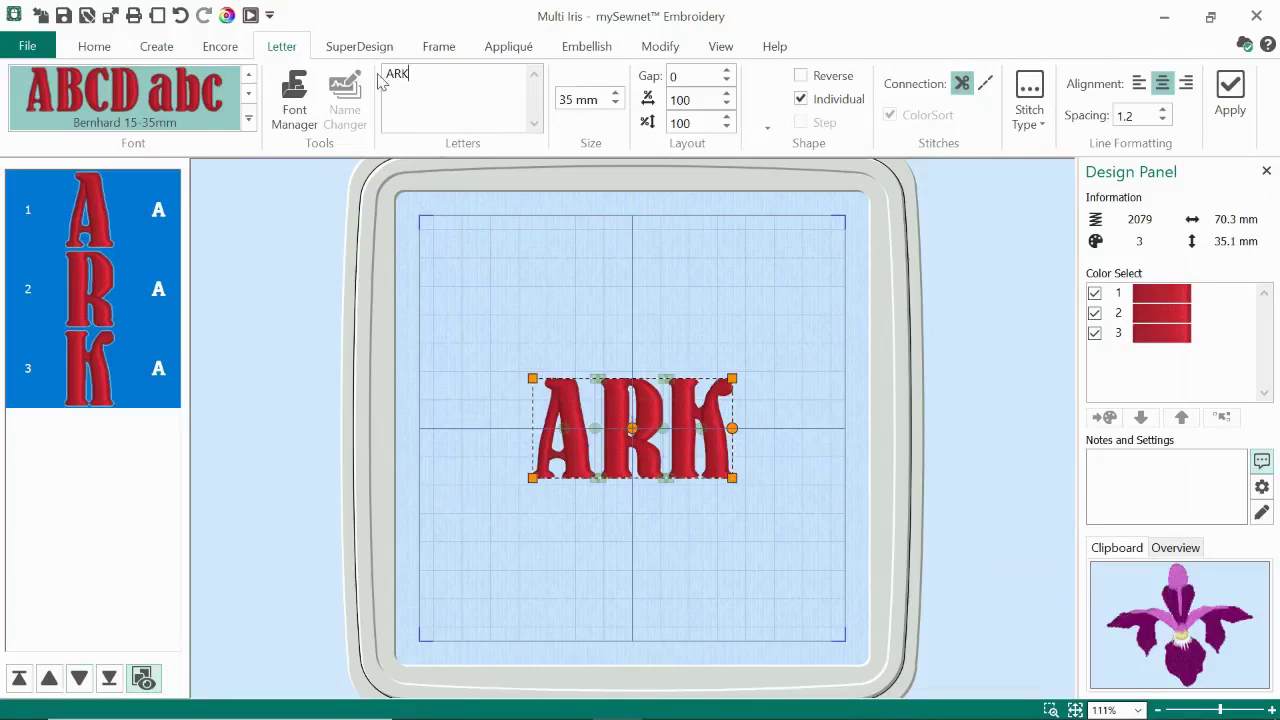
pyautogui.click(410, 76)
pyautogui.click(376, 424)
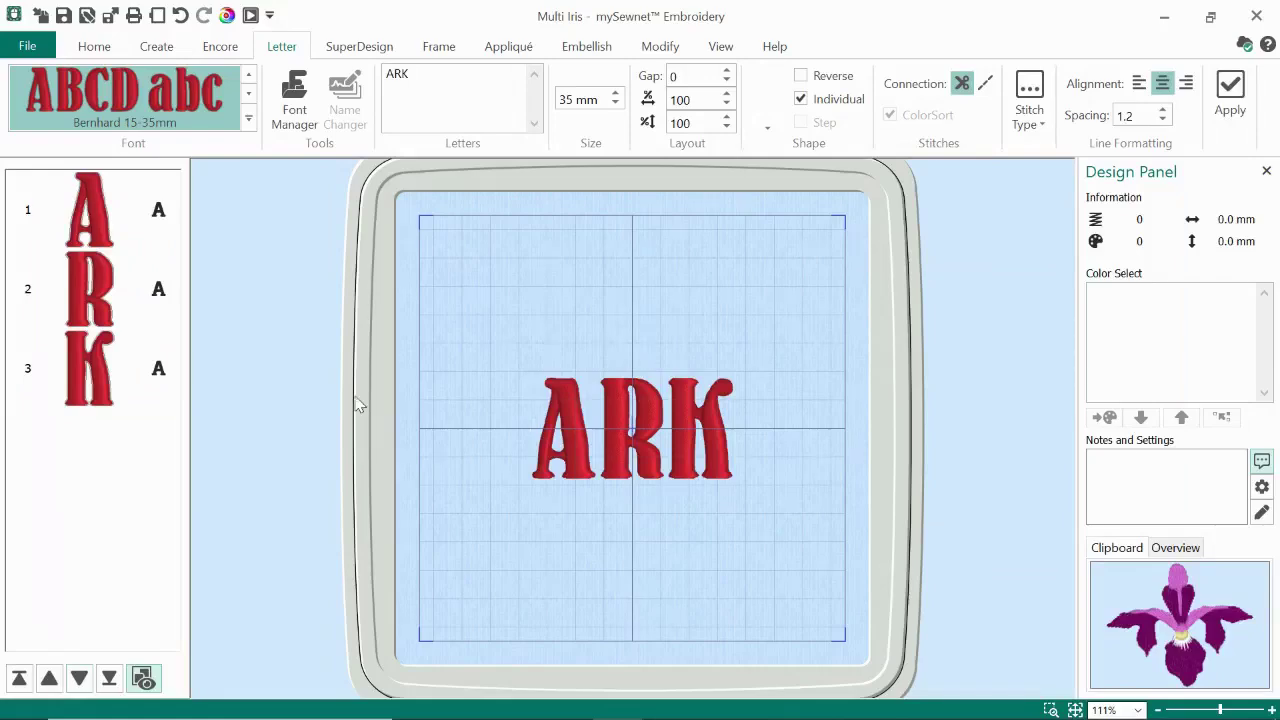
# - Browse the font gallery down to the Wild West category and close it, keeping the current font
pyautogui.click(249, 119)
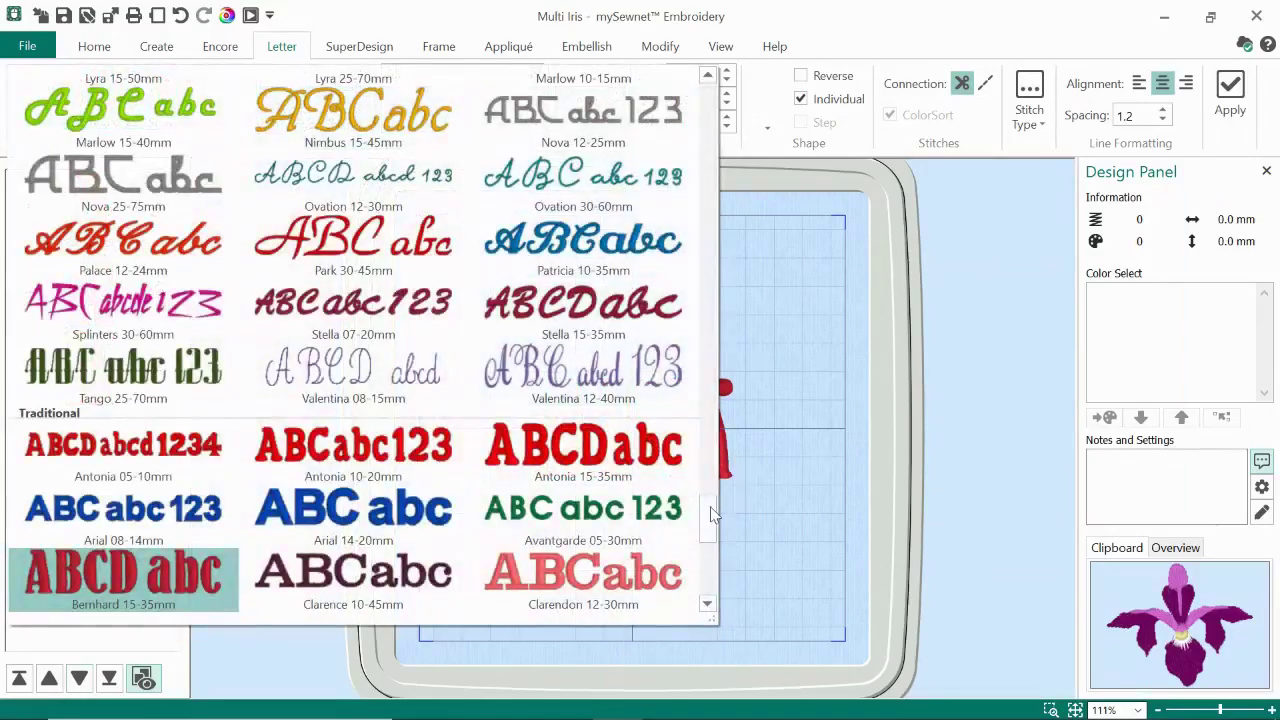
pyautogui.moveTo(713, 513); pyautogui.dragTo(708, 600)
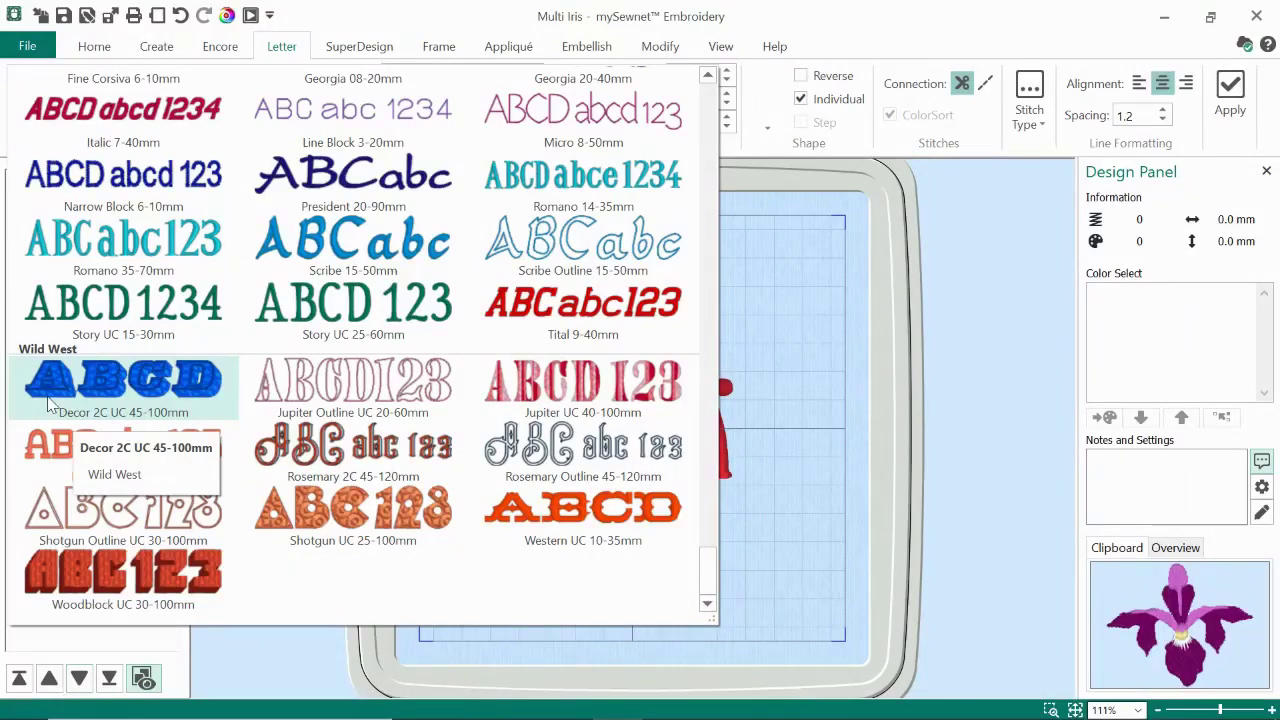
pyautogui.click(802, 241)
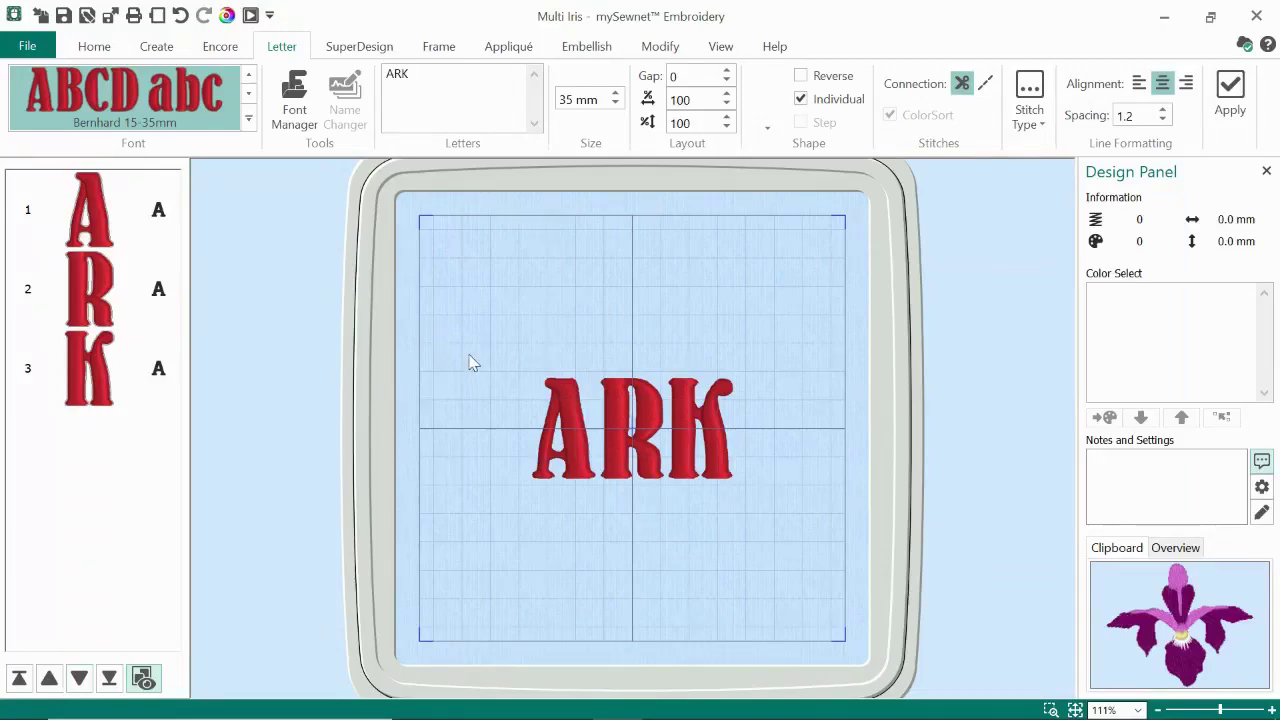
# - Move the letter R to the right of the K, and center the K in the hoop
pyautogui.click(620, 452)
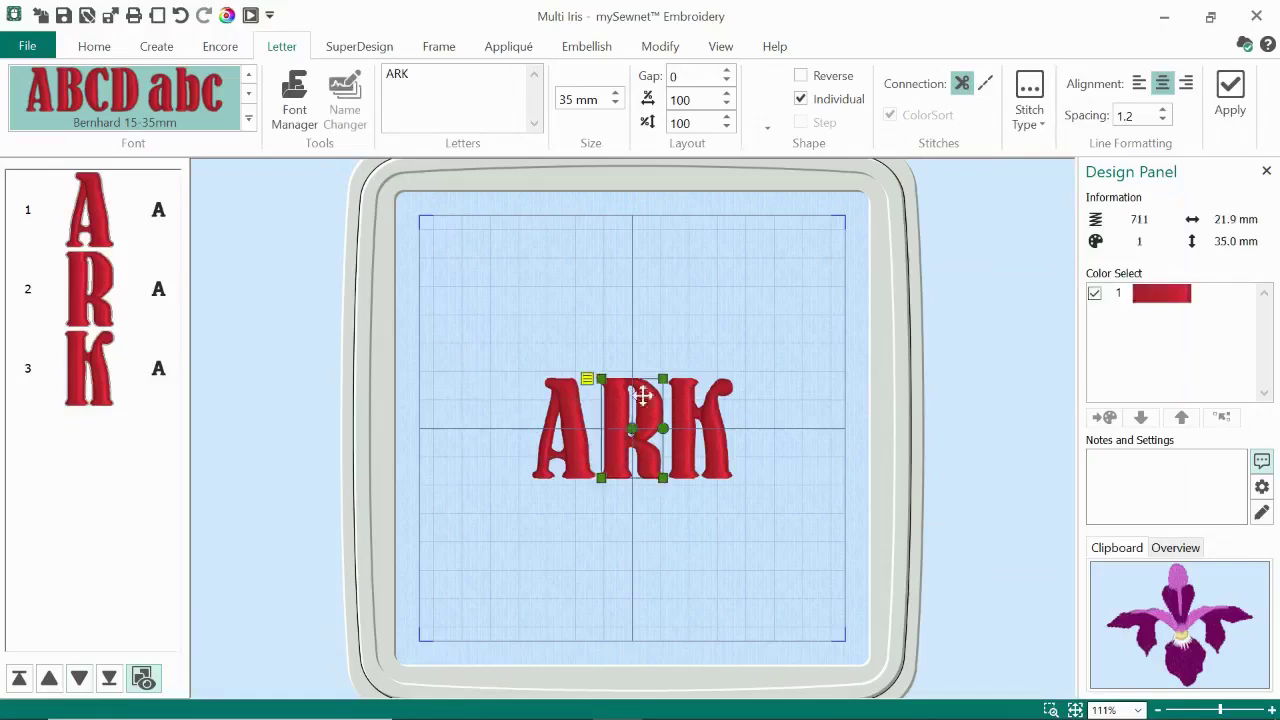
pyautogui.moveTo(635, 393); pyautogui.dragTo(792, 394)
pyautogui.click(682, 449)
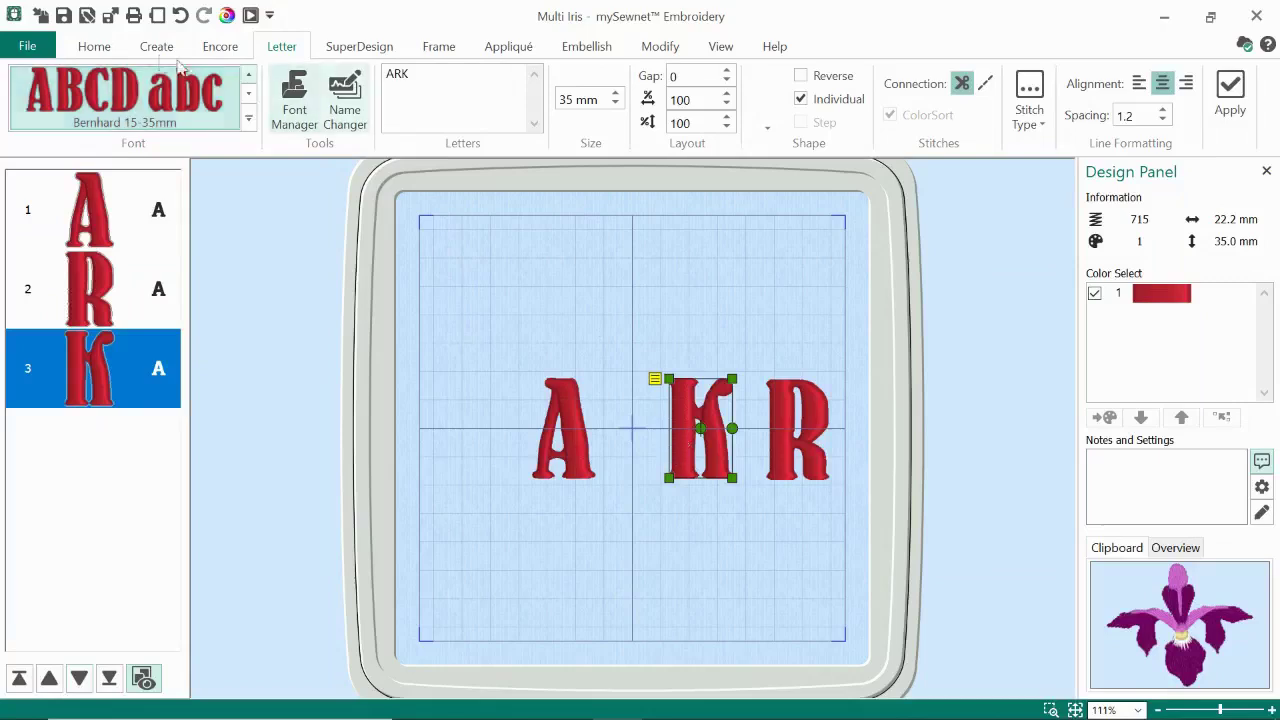
pyautogui.click(94, 47)
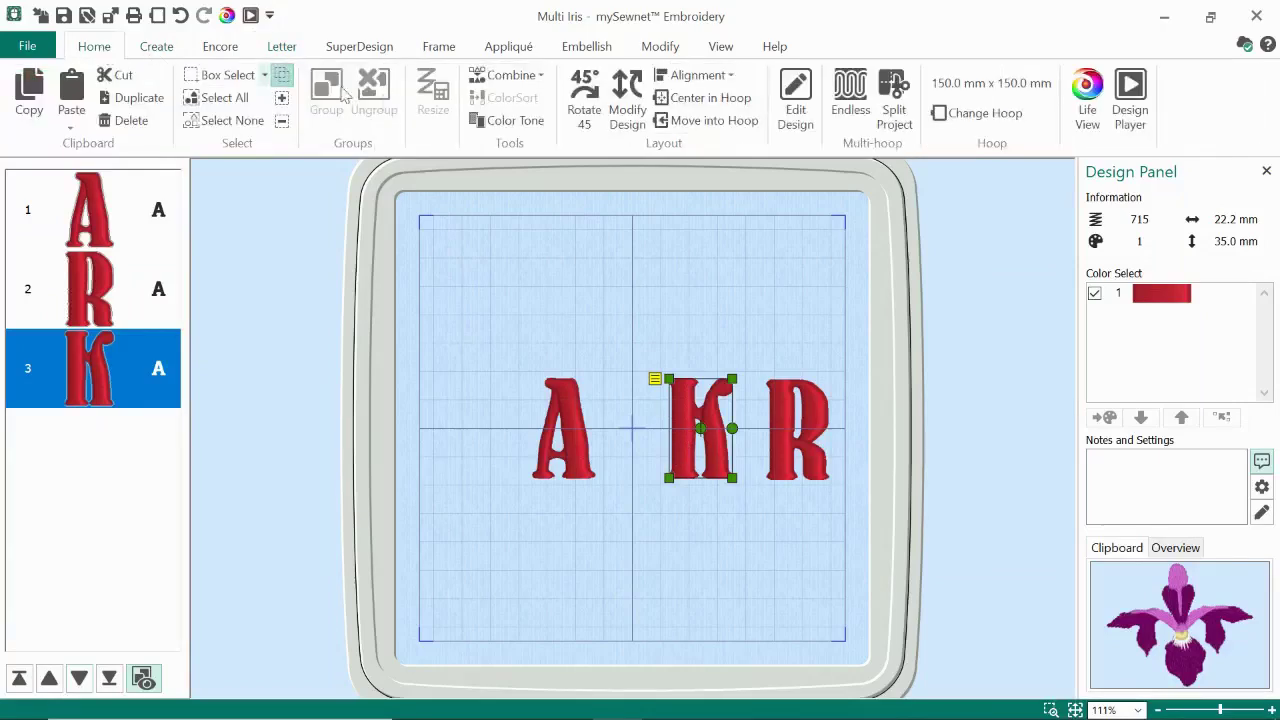
pyautogui.click(687, 107)
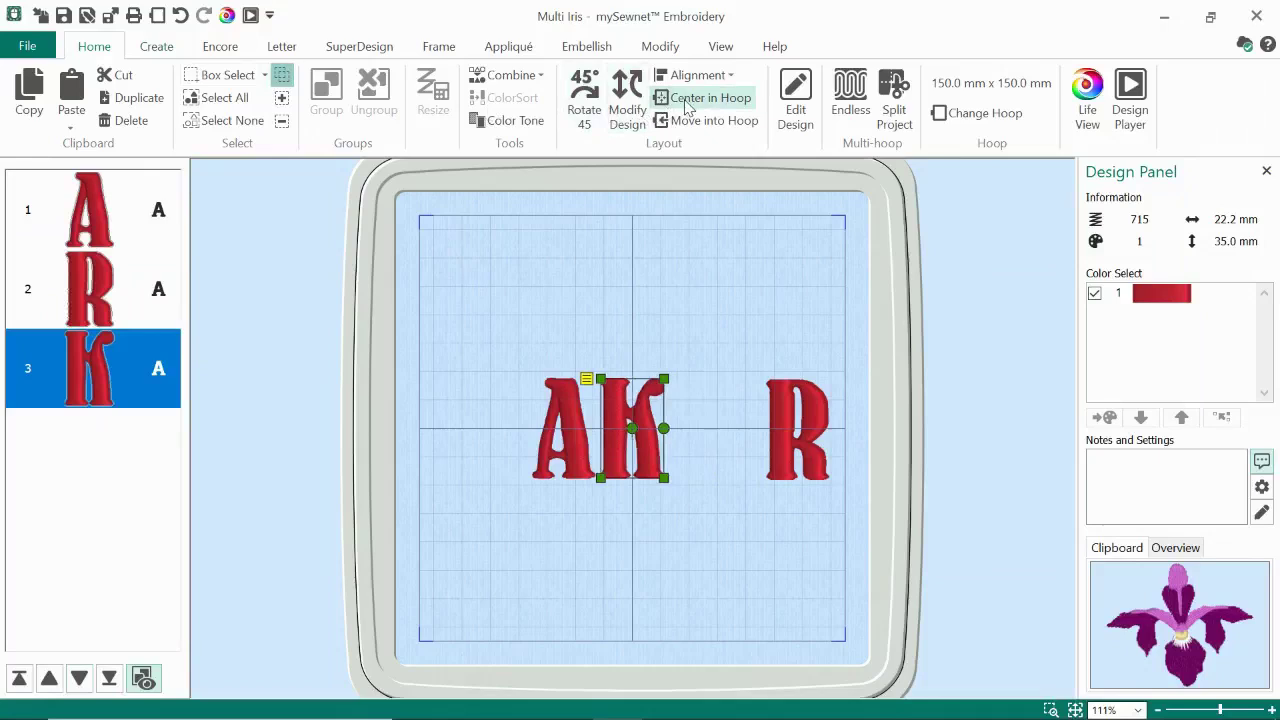
# - Move the R closer to the K's right side and shift the A slightly left to space out the monogram
pyautogui.click(283, 48)
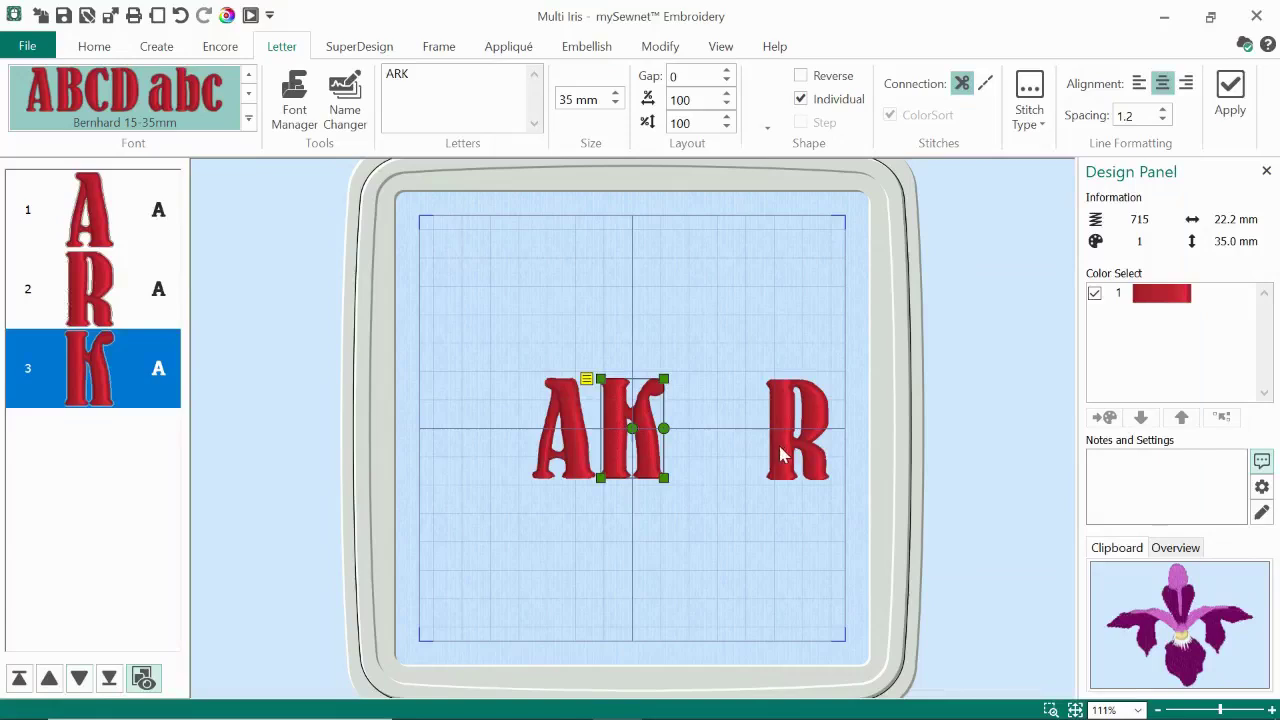
pyautogui.moveTo(782, 455); pyautogui.dragTo(706, 455)
pyautogui.click(578, 458)
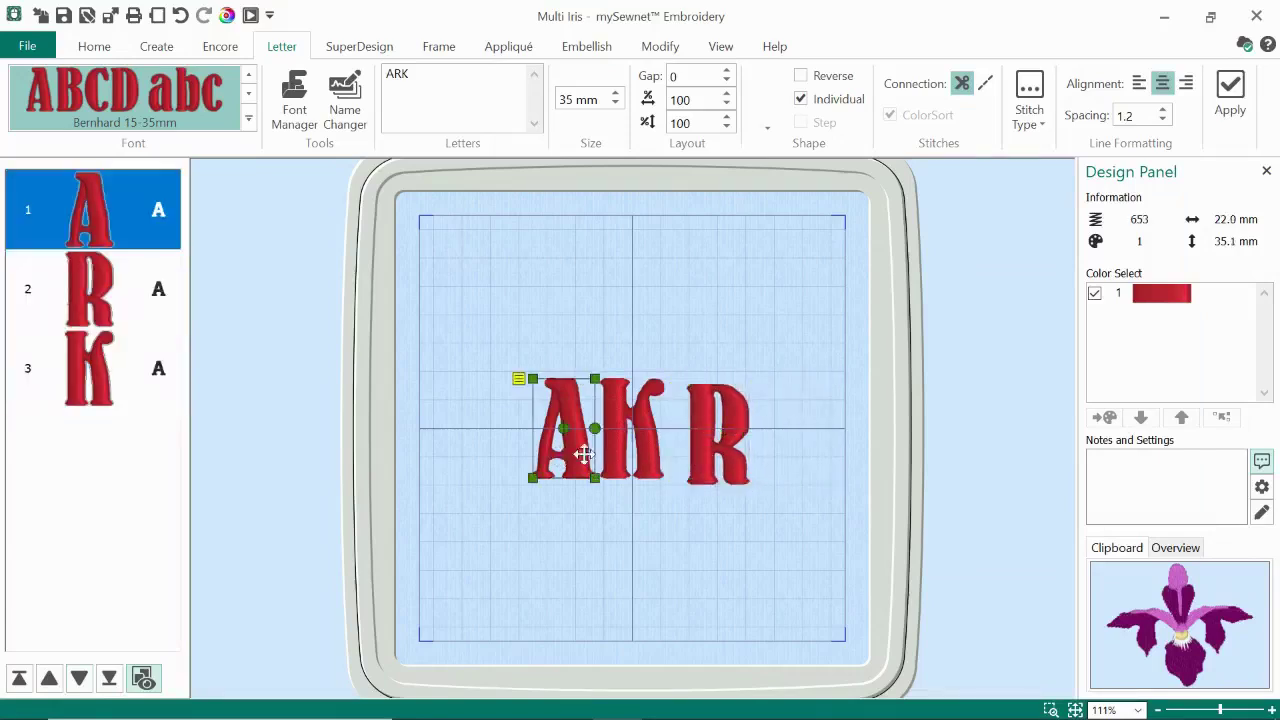
pyautogui.moveTo(584, 455); pyautogui.dragTo(559, 462)
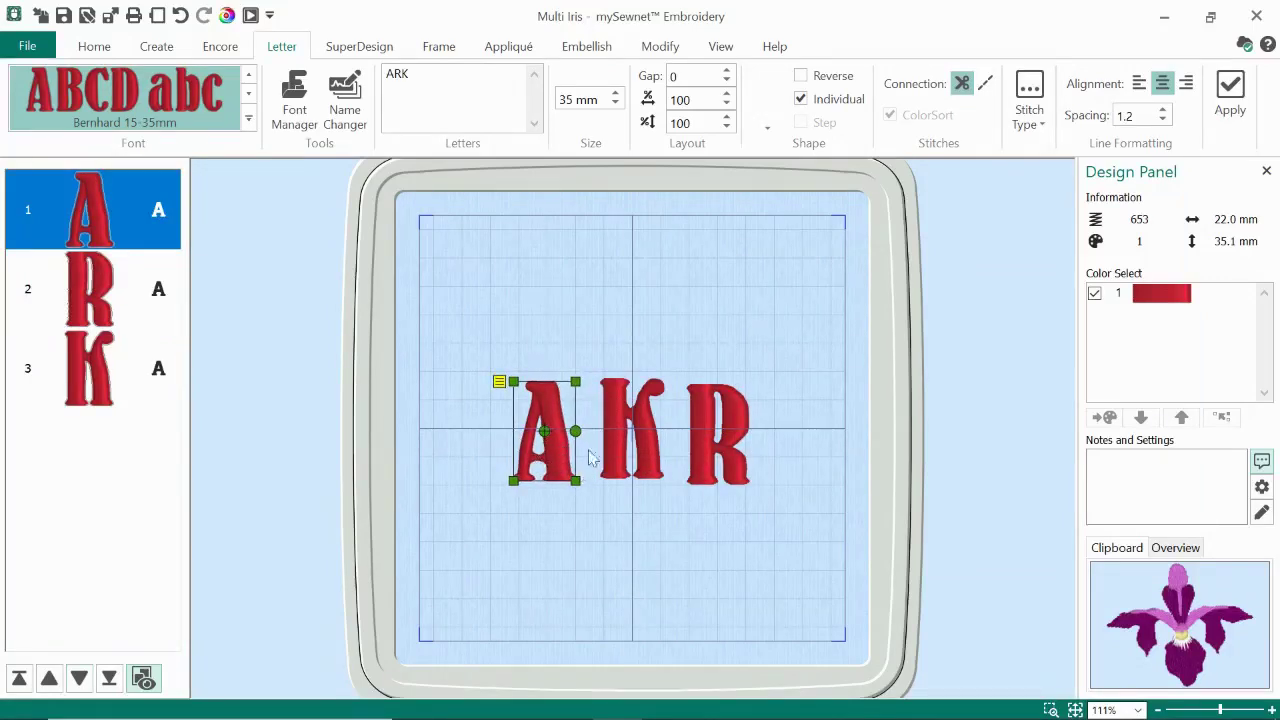
# - Apply the Curve line type to the K and bulge its top and bottom outward to a height of about 49 mm
pyautogui.click(625, 412)
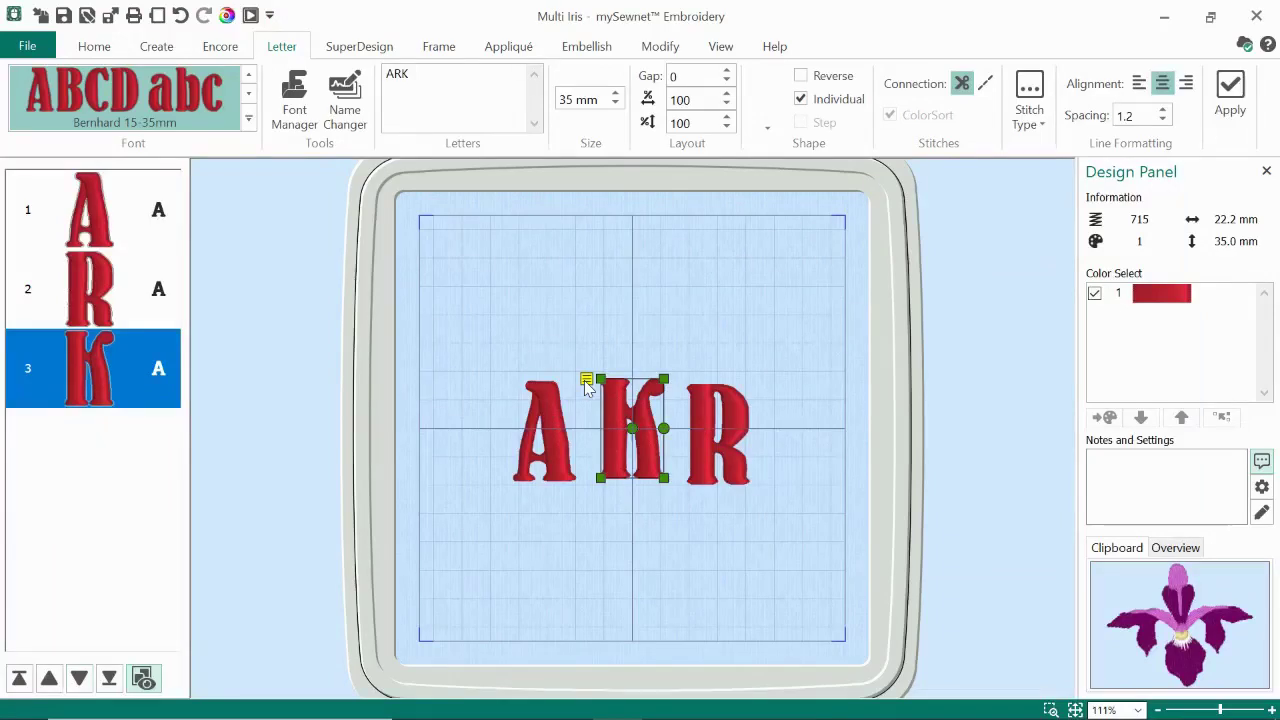
pyautogui.click(586, 382)
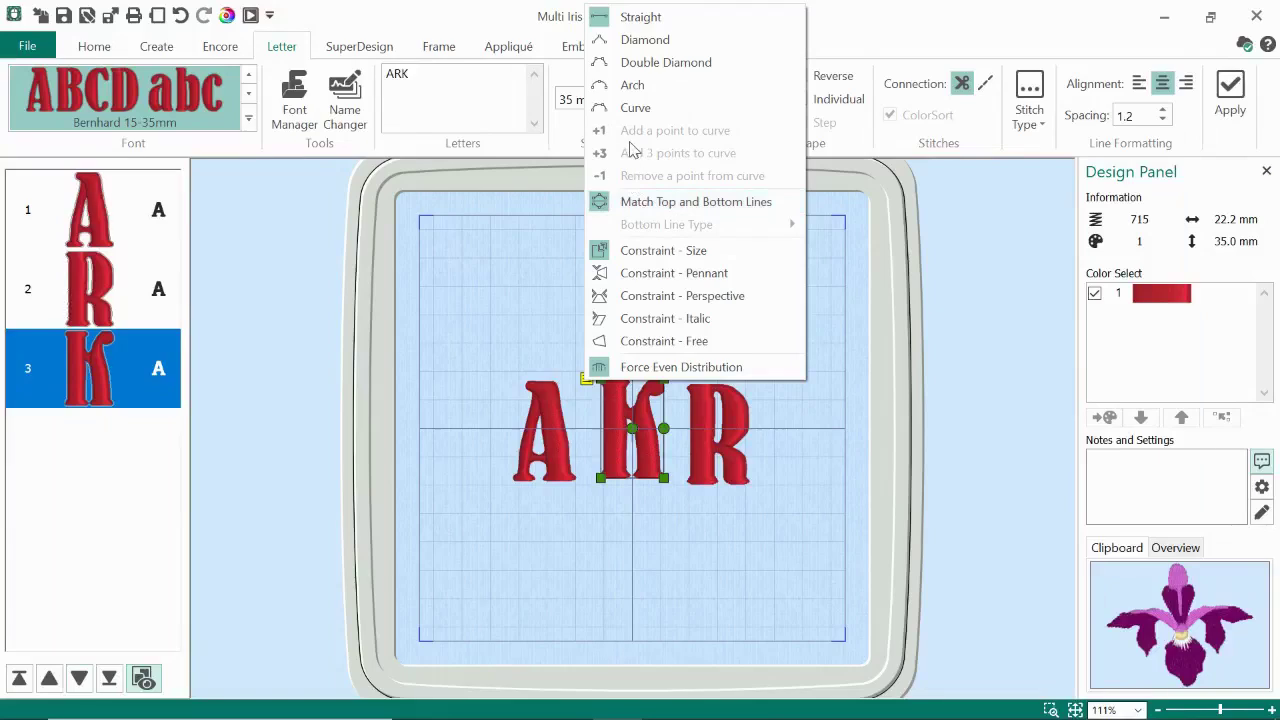
pyautogui.click(635, 108)
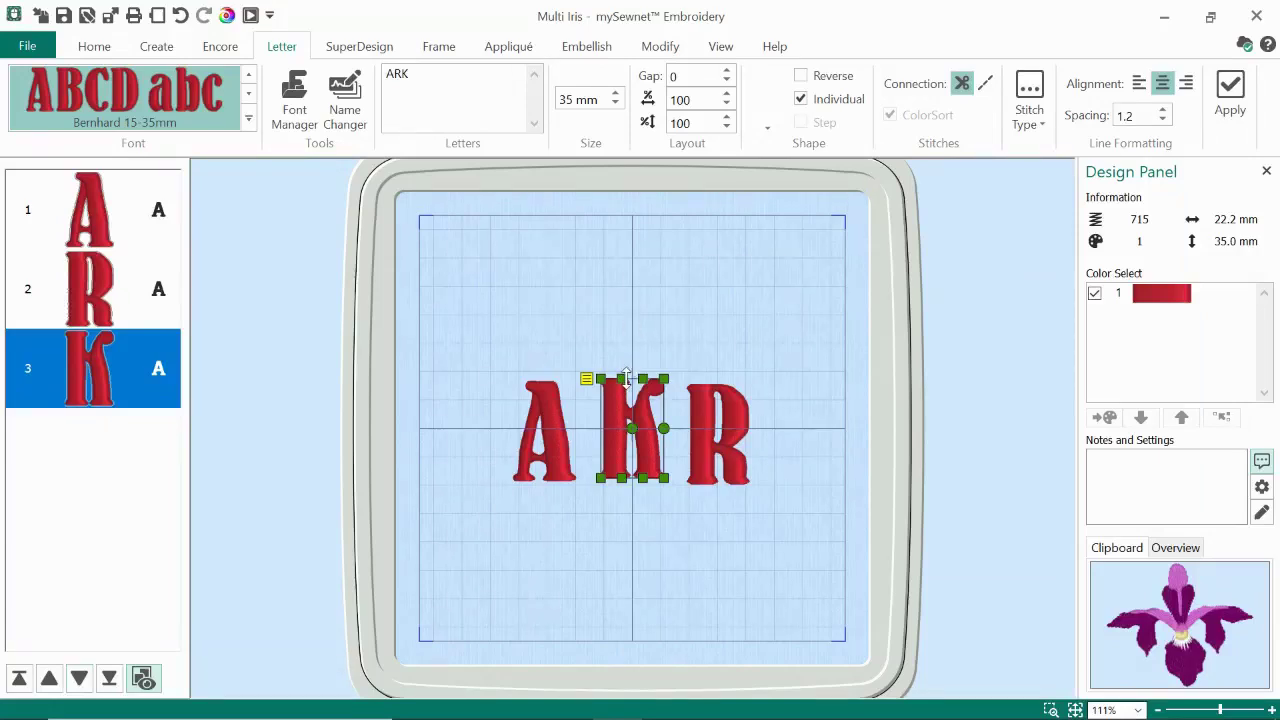
pyautogui.moveTo(625, 376)
pyautogui.mouseDown()
pyautogui.moveTo(621, 354)
pyautogui.moveTo(644, 368)
pyautogui.moveTo(645, 357)
pyautogui.mouseUp()
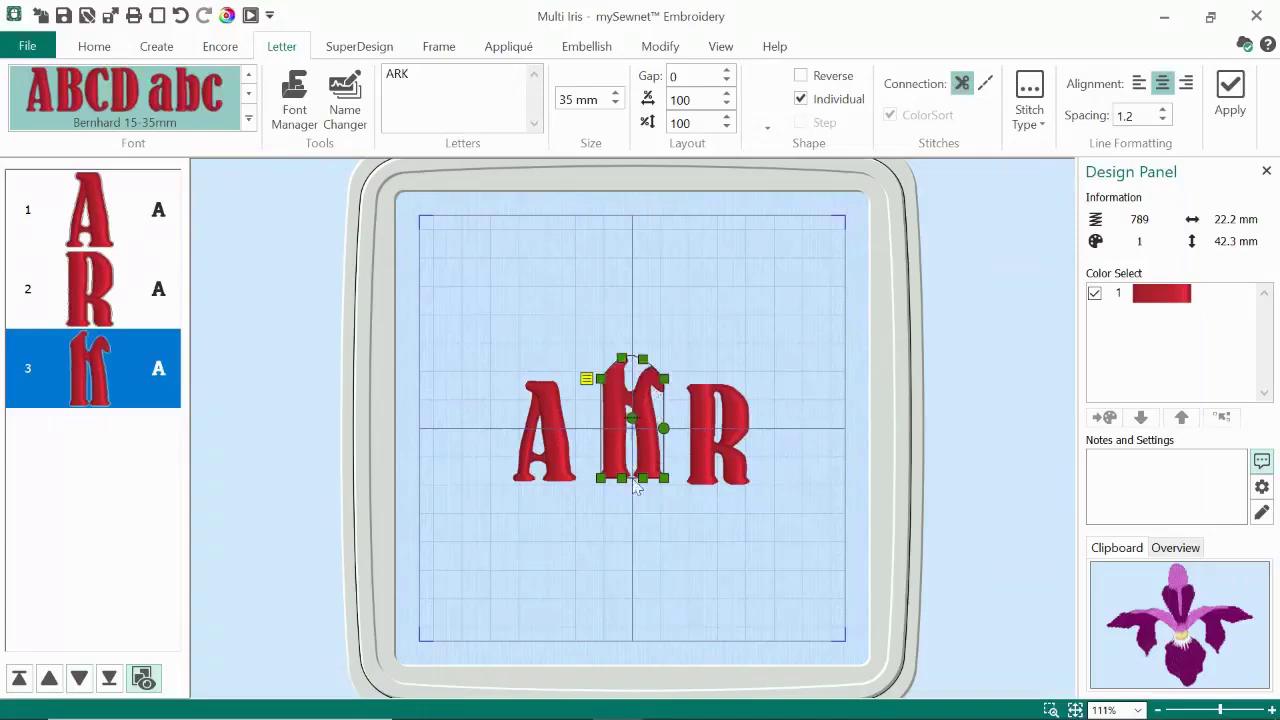
pyautogui.moveTo(621, 486); pyautogui.dragTo(656, 494)
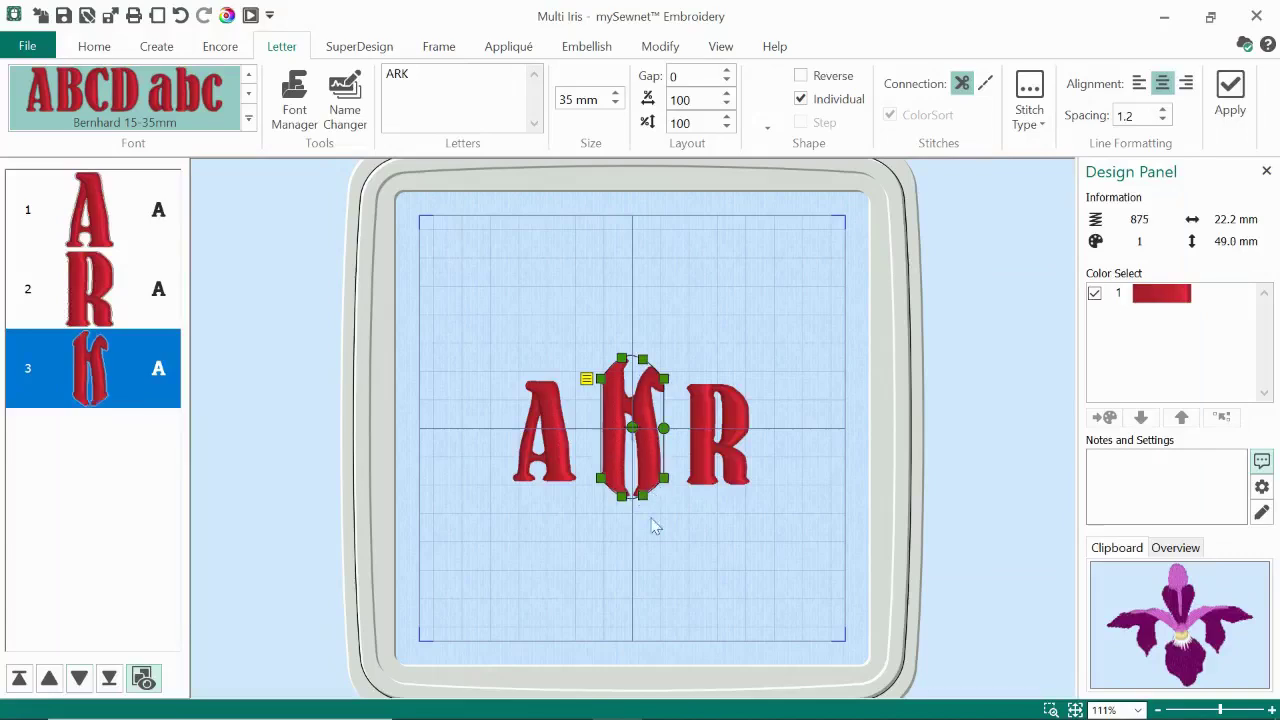
# - Try stretching the K by its upper right corner with the Pennant constraint, and undo the stretch
pyautogui.click(587, 381)
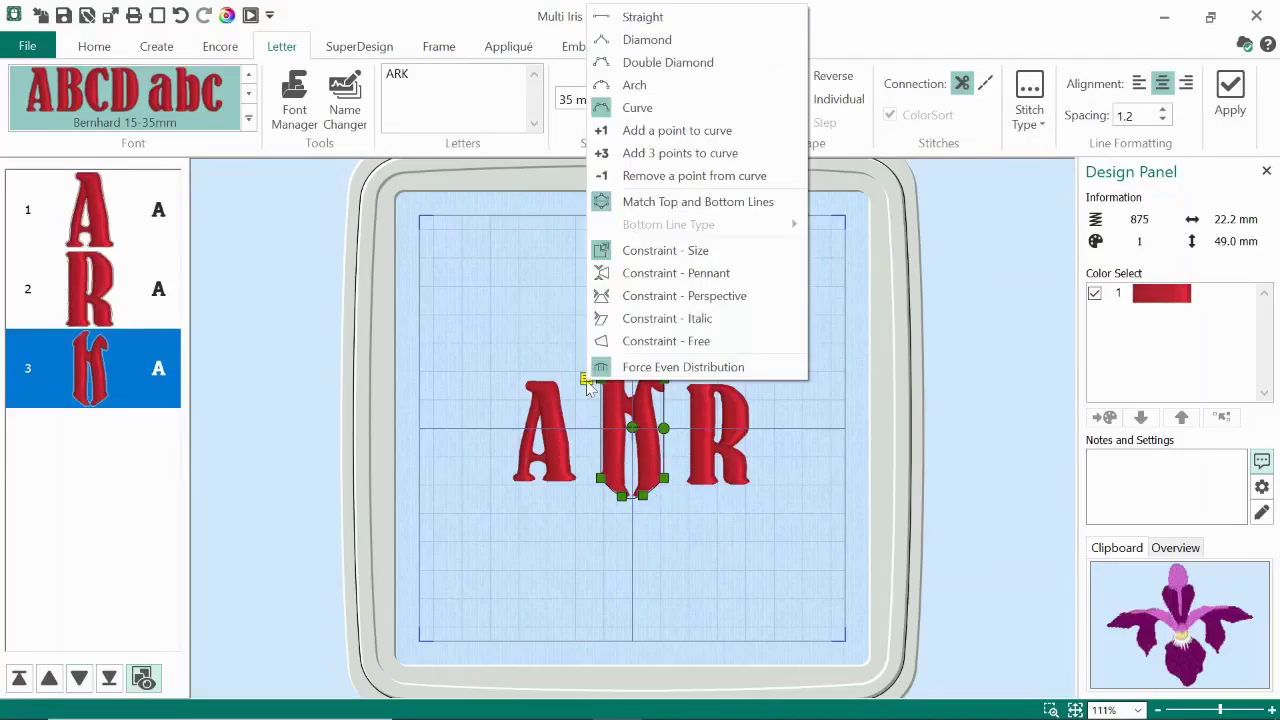
pyautogui.click(645, 279)
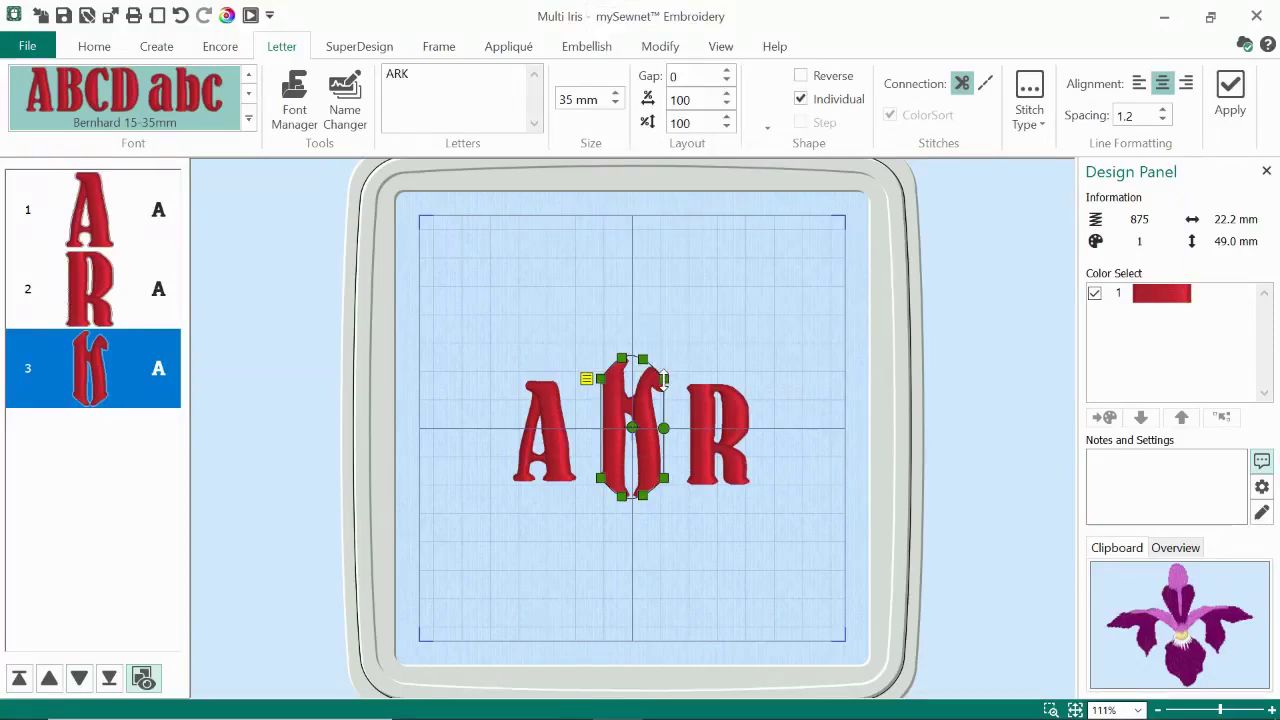
pyautogui.moveTo(663, 378); pyautogui.dragTo(777, 342)
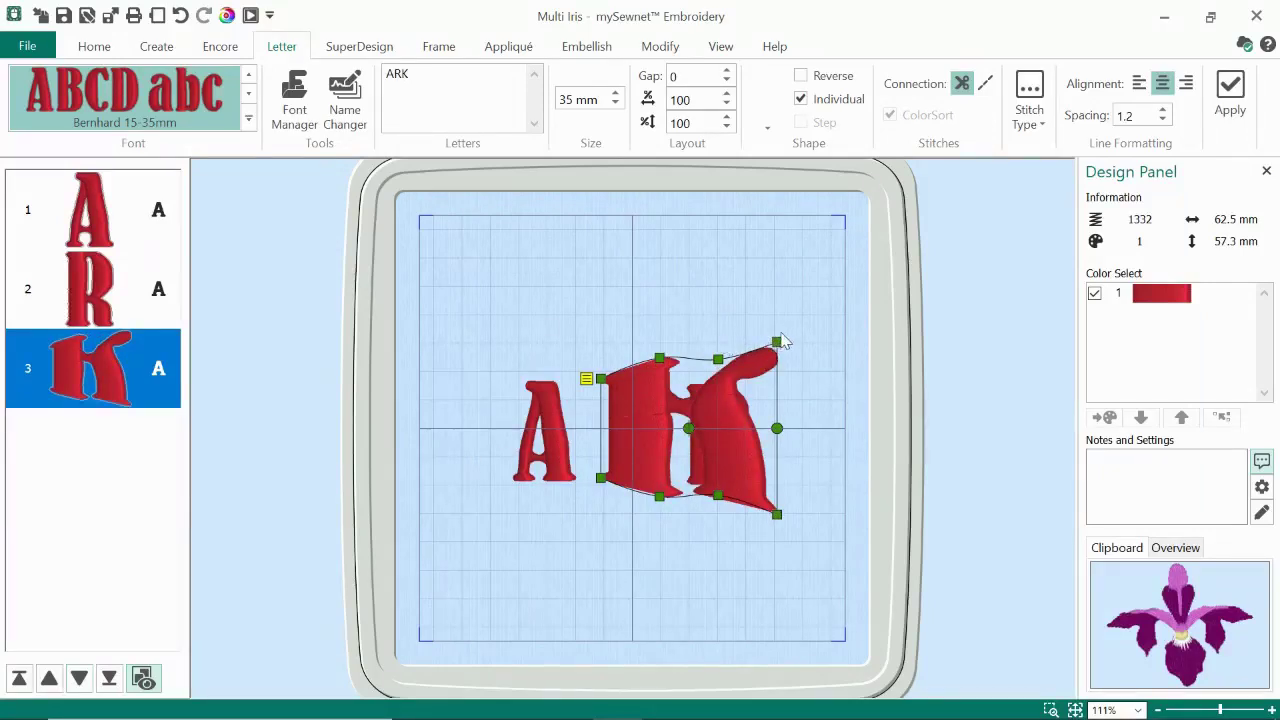
pyautogui.hotkey('ctrl', 'z')
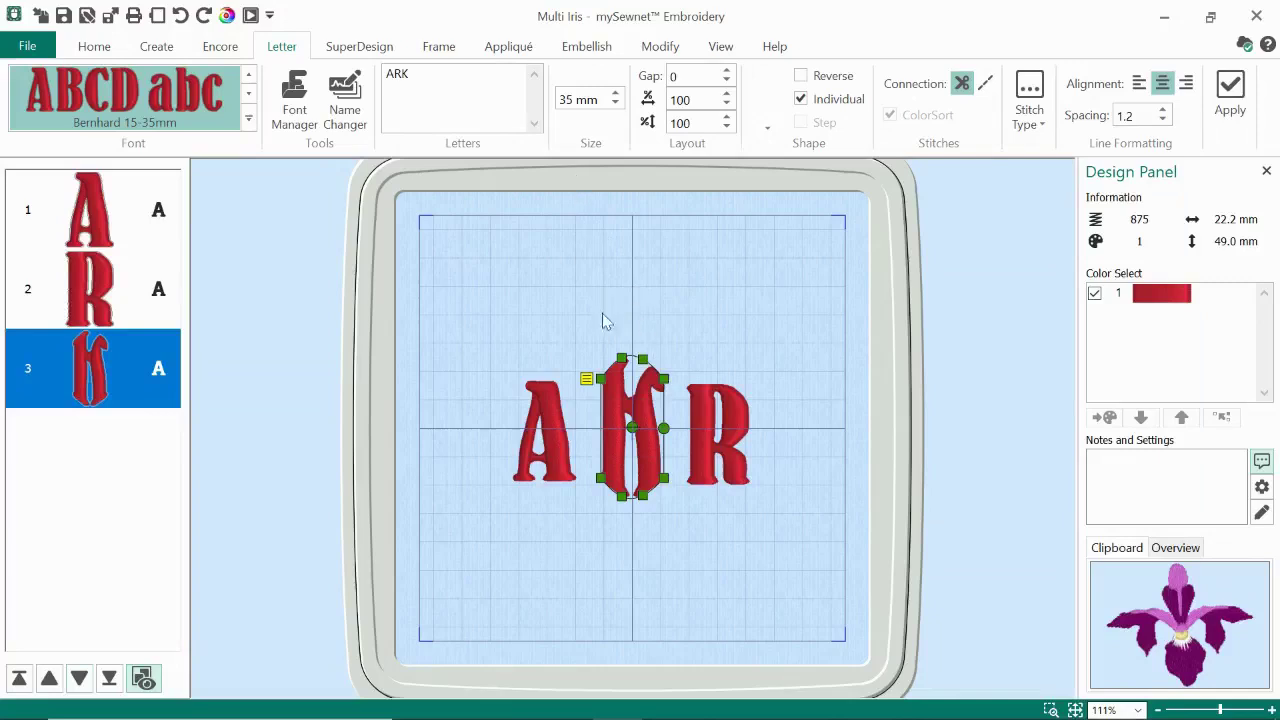
pyautogui.click(588, 380)
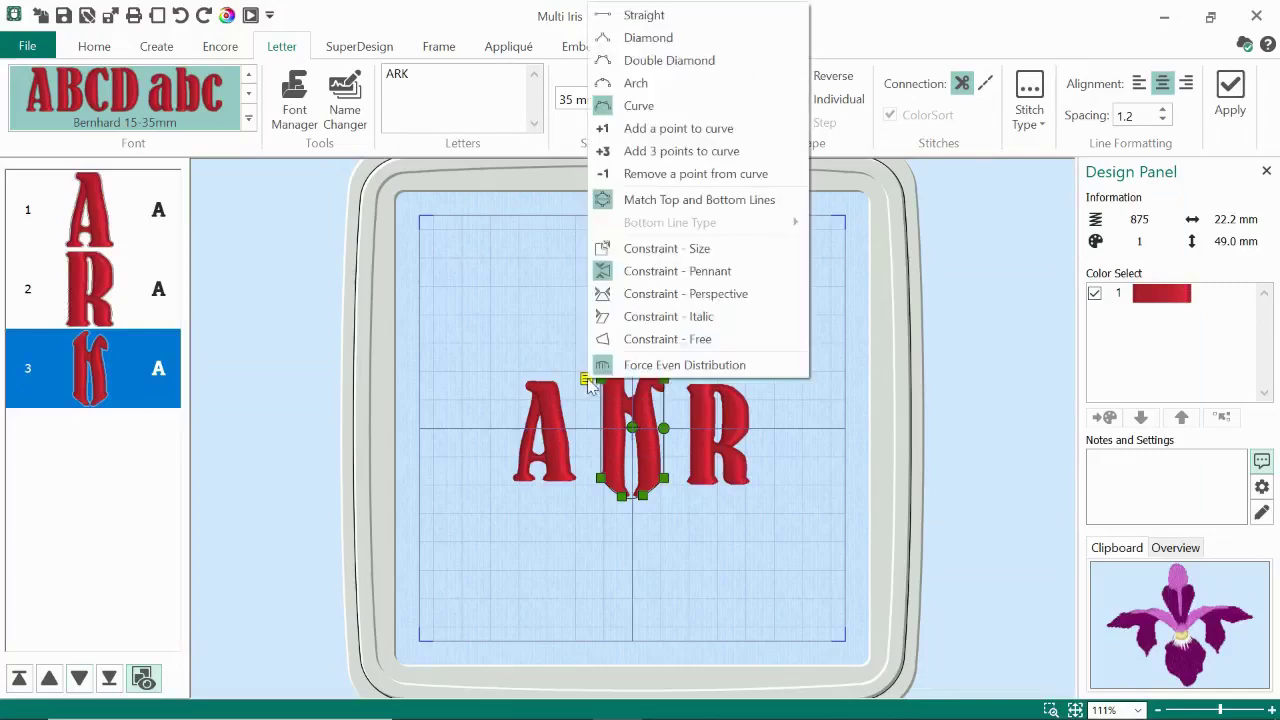
pyautogui.click(654, 271)
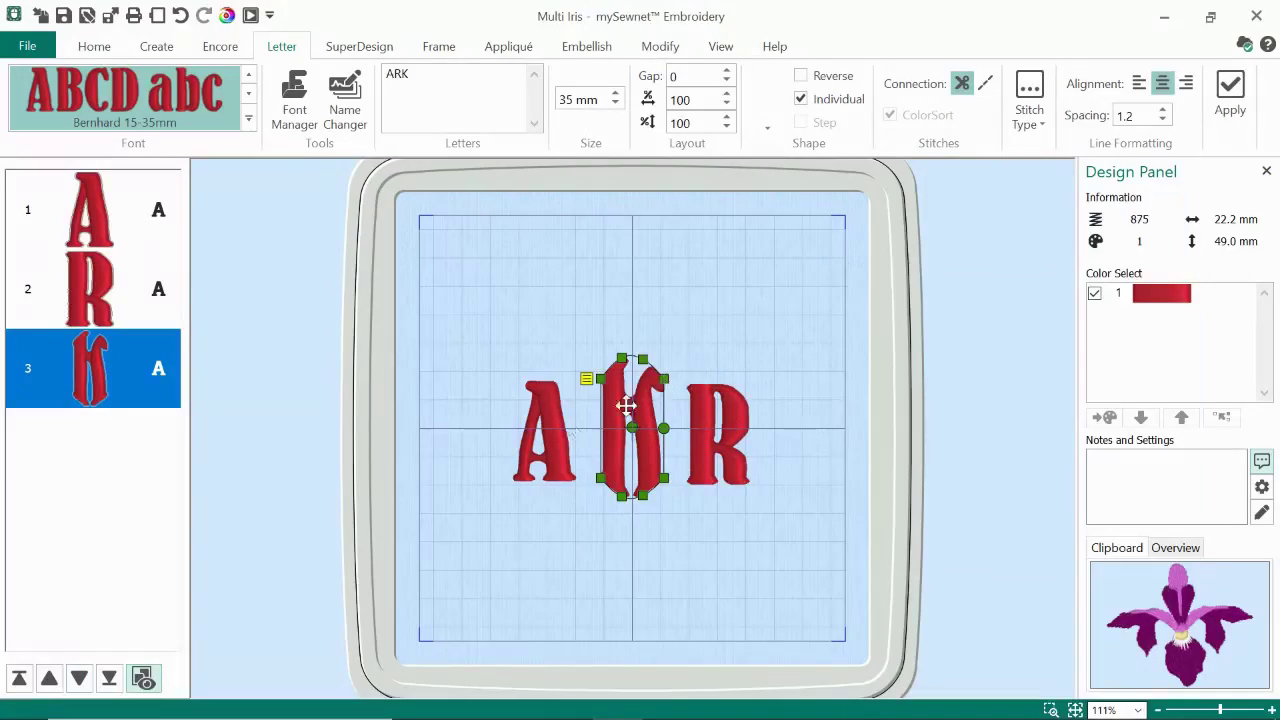
# - Turn off matching top and bottom lines for the A, and curve only its top upward to about 41.6 mm height
pyautogui.click(550, 434)
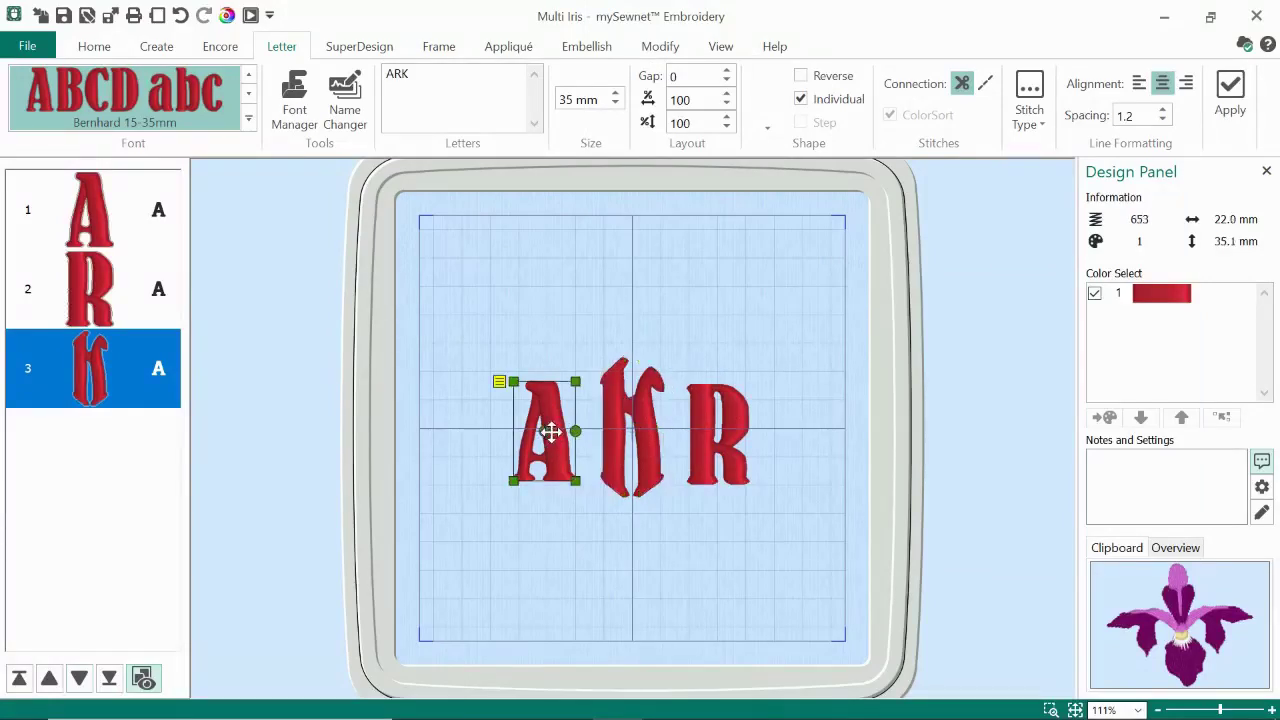
pyautogui.click(499, 382)
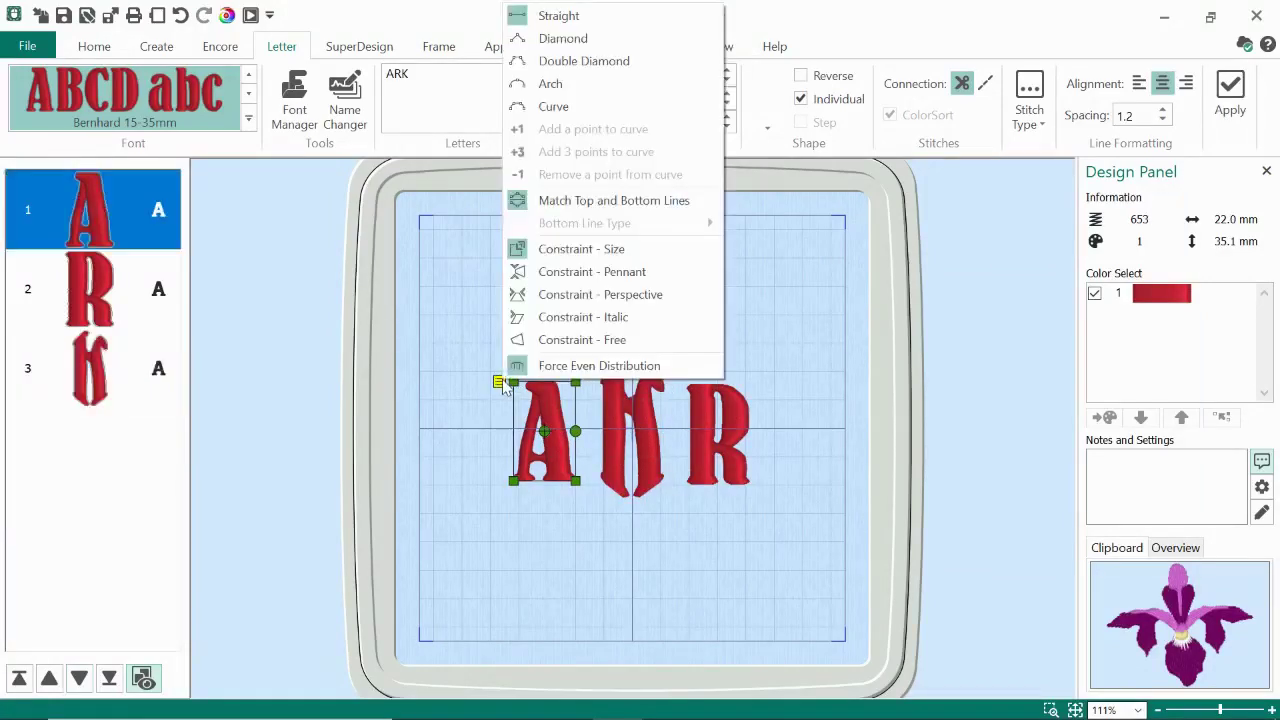
pyautogui.click(565, 205)
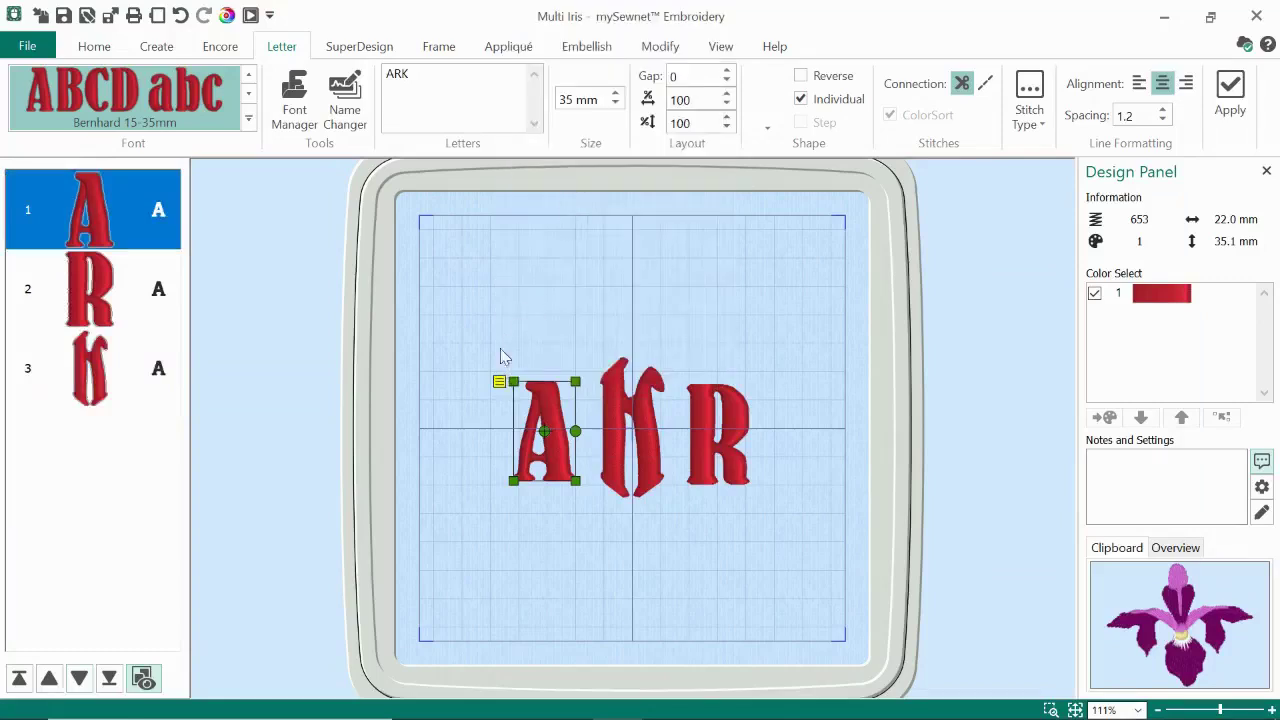
pyautogui.click(500, 382)
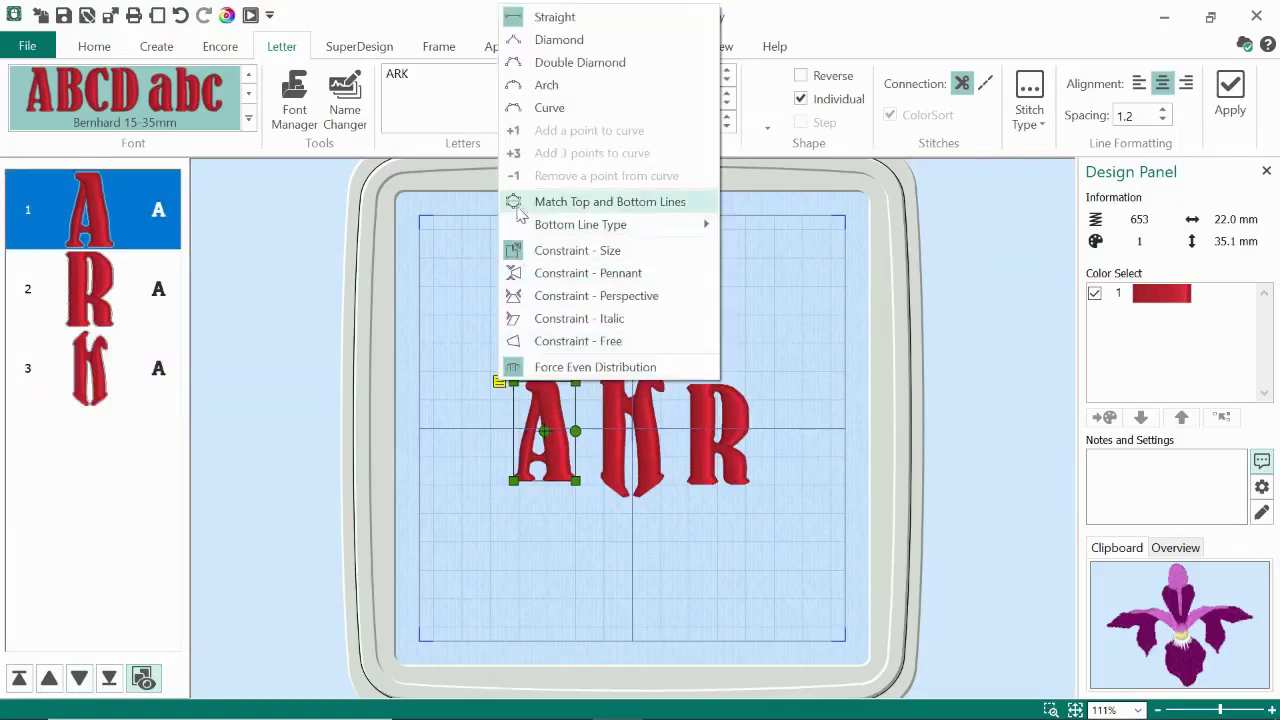
pyautogui.click(548, 108)
pyautogui.moveTo(532, 383); pyautogui.dragTo(555, 368)
# - Turn off matching top and bottom lines for the R, and curve only its top upward to about 41.8 mm height
pyautogui.click(716, 403)
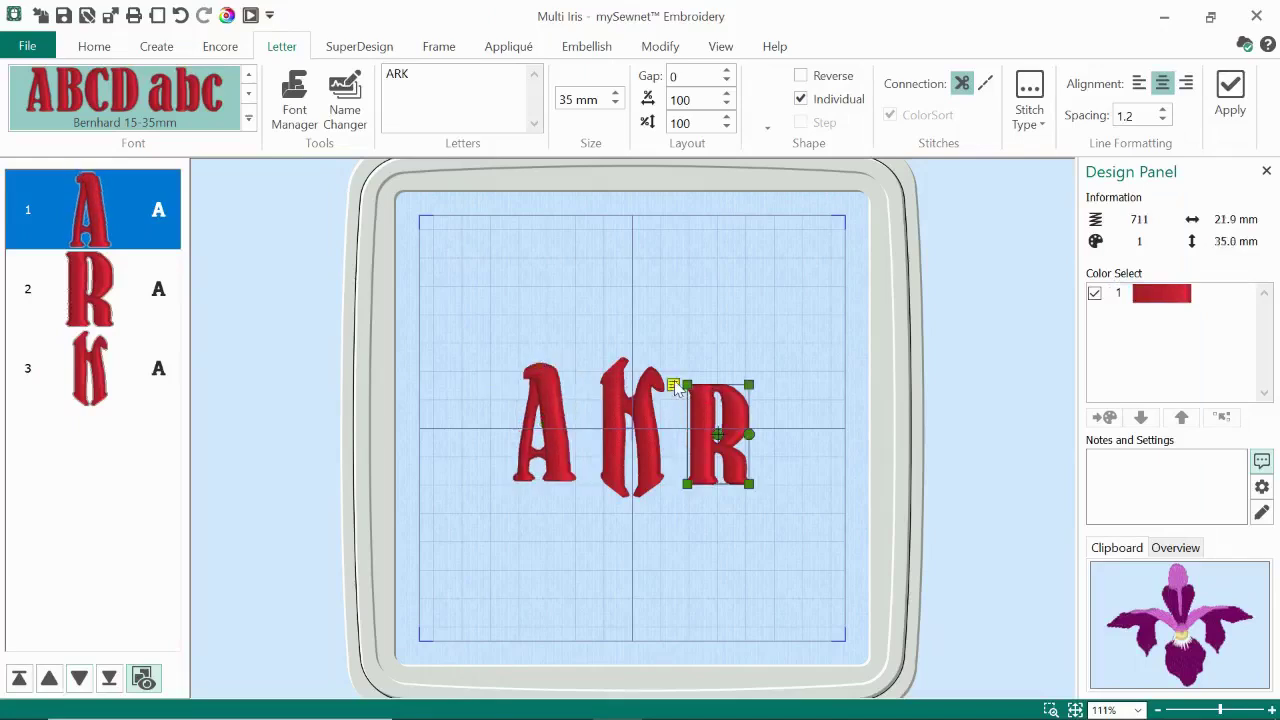
pyautogui.click(673, 386)
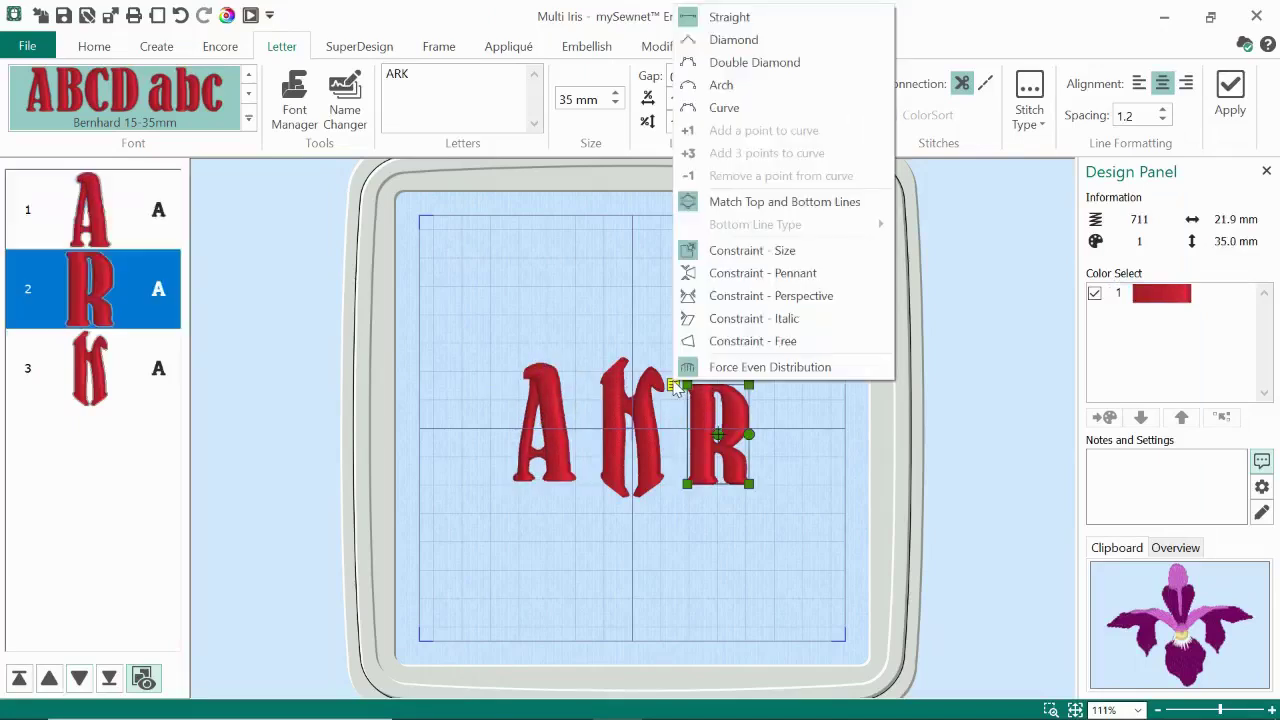
pyautogui.click(705, 205)
pyautogui.click(676, 384)
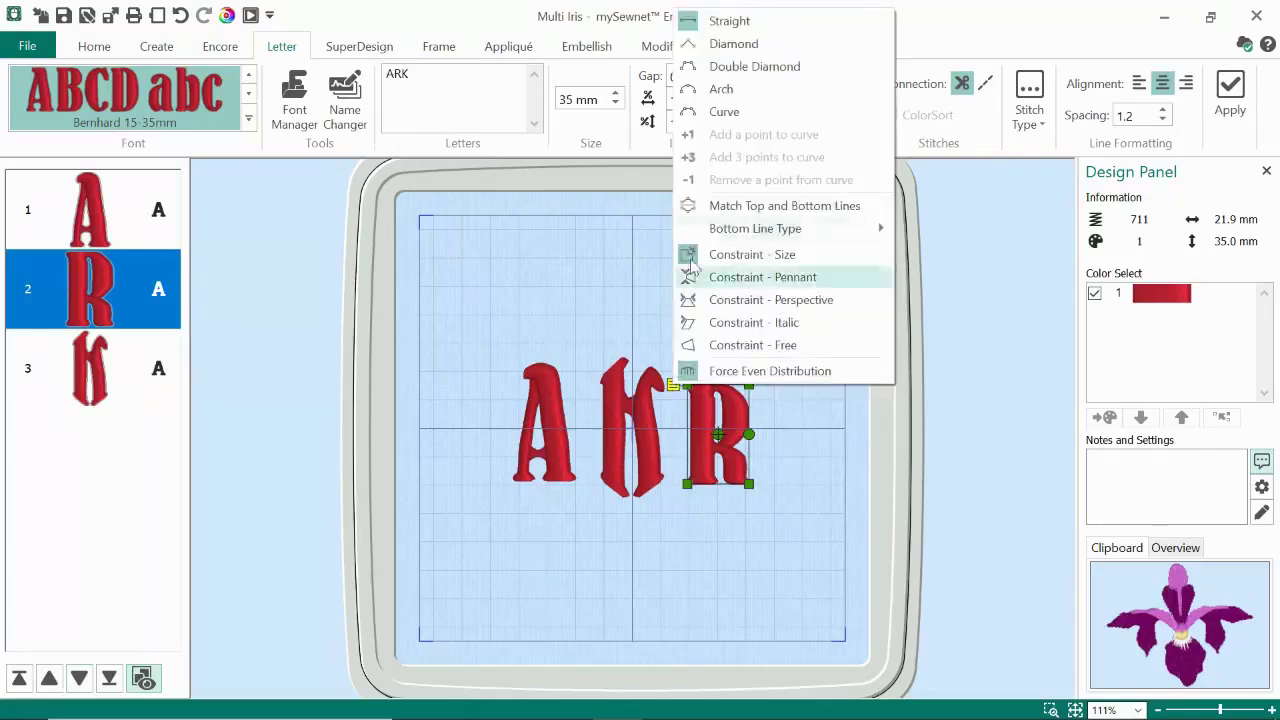
pyautogui.click(694, 108)
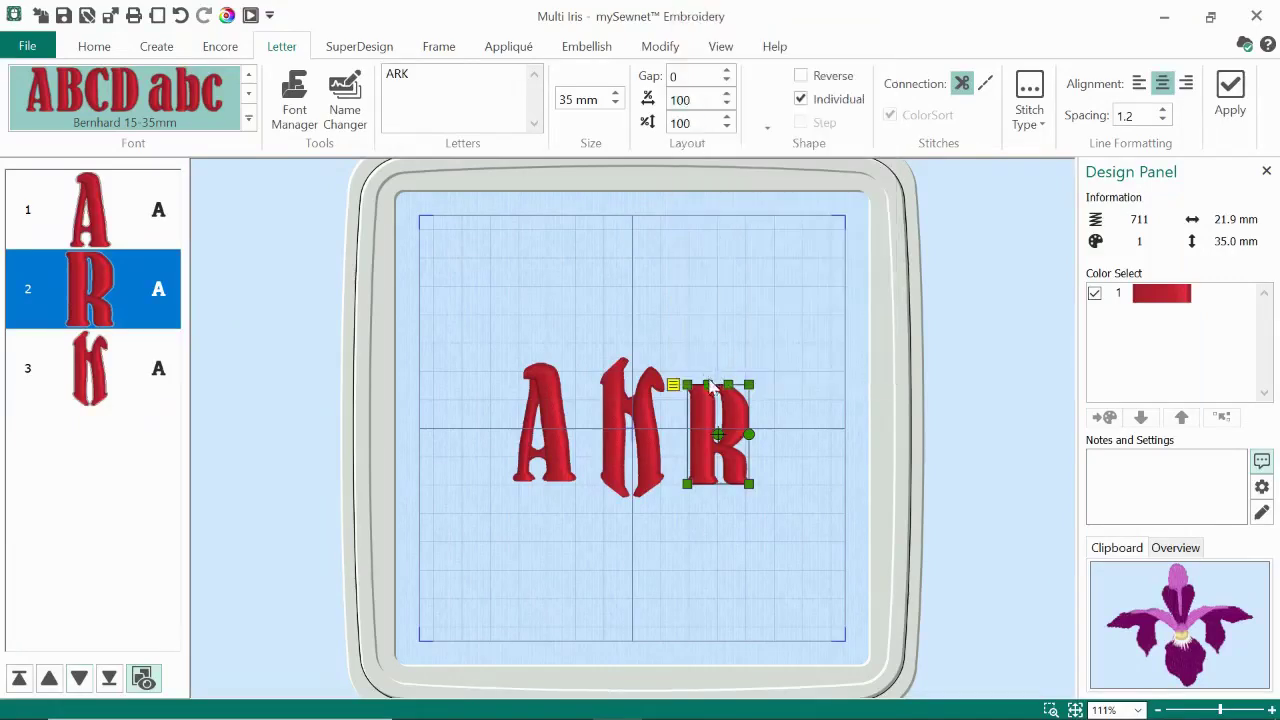
pyautogui.moveTo(707, 372)
pyautogui.mouseDown()
pyautogui.moveTo(707, 358)
pyautogui.moveTo(729, 367)
pyautogui.mouseUp()
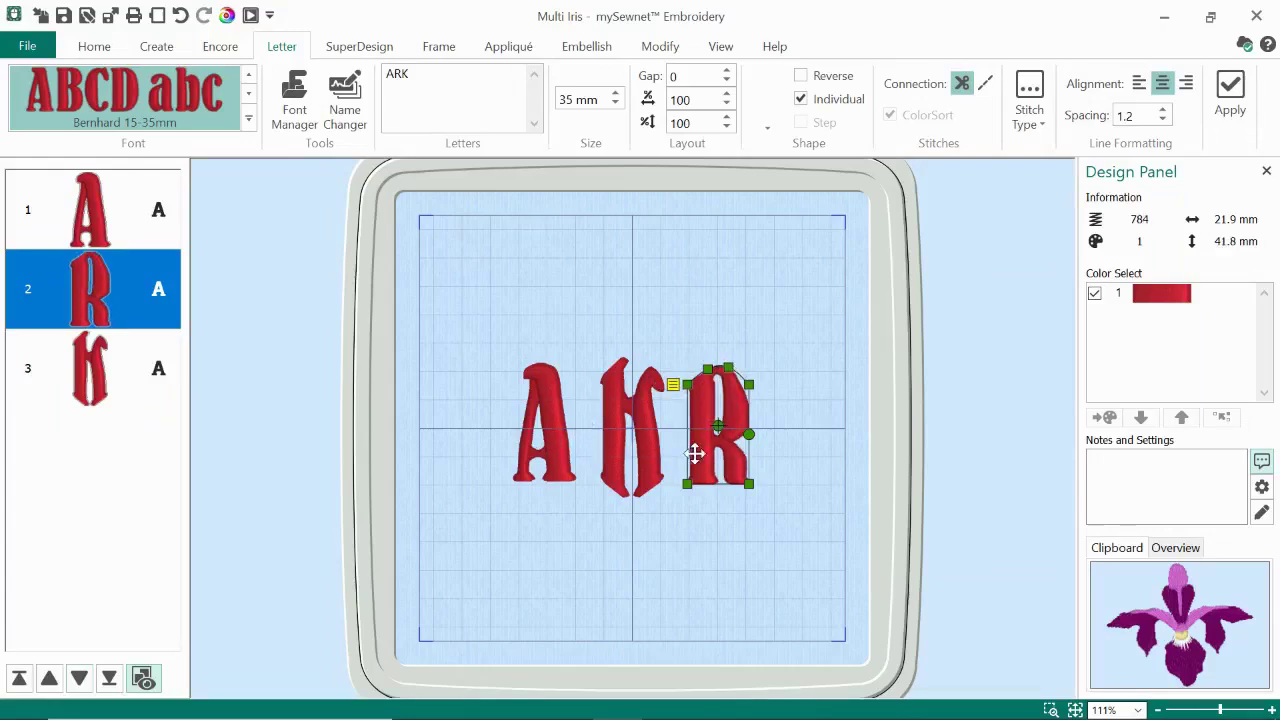
# - Move the A and the R closer to the central K to tighten the monogram, and leave all letters deselected
pyautogui.moveTo(695, 454); pyautogui.dragTo(689, 456)
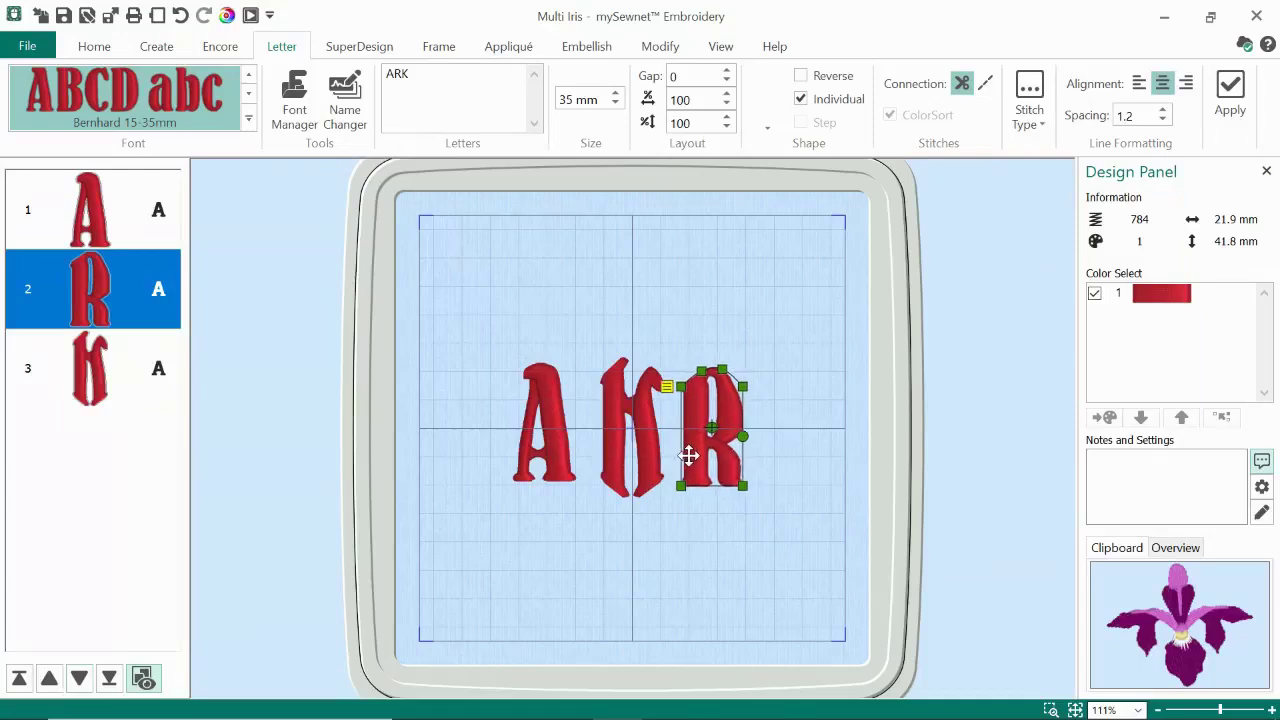
pyautogui.click(554, 449)
pyautogui.moveTo(556, 450); pyautogui.dragTo(574, 451)
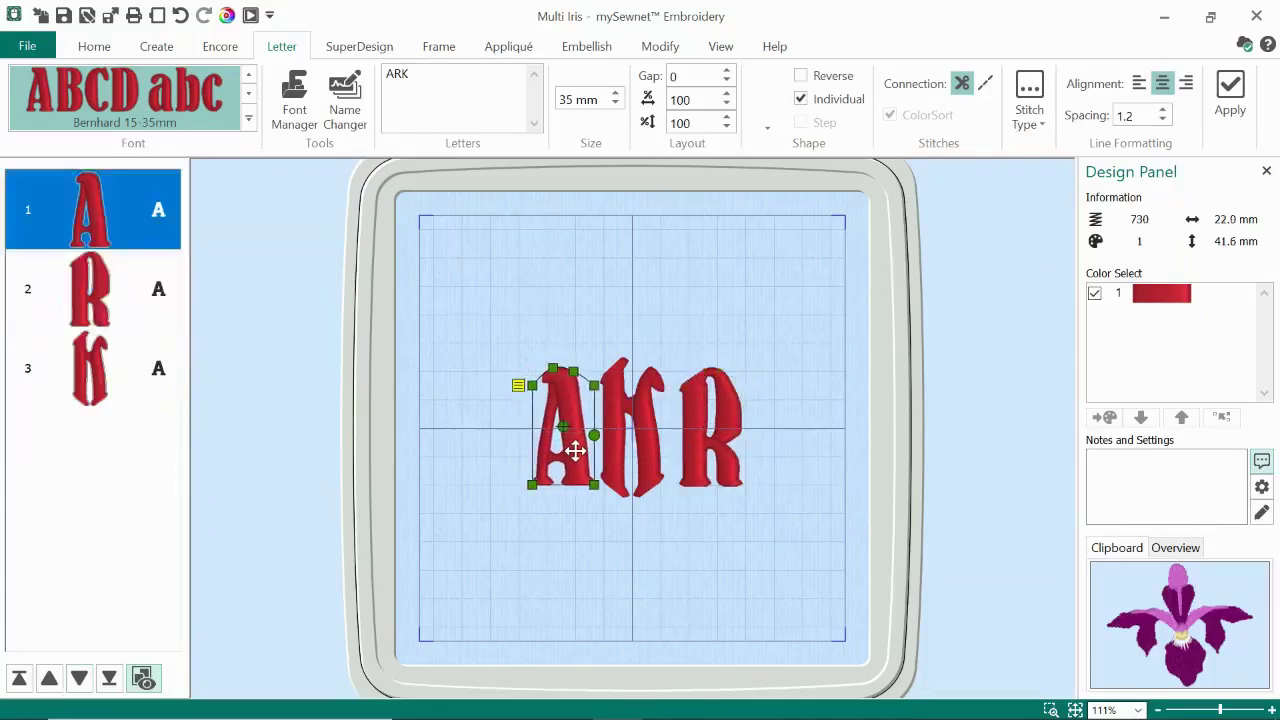
pyautogui.click(689, 451)
pyautogui.moveTo(689, 451); pyautogui.dragTo(684, 452)
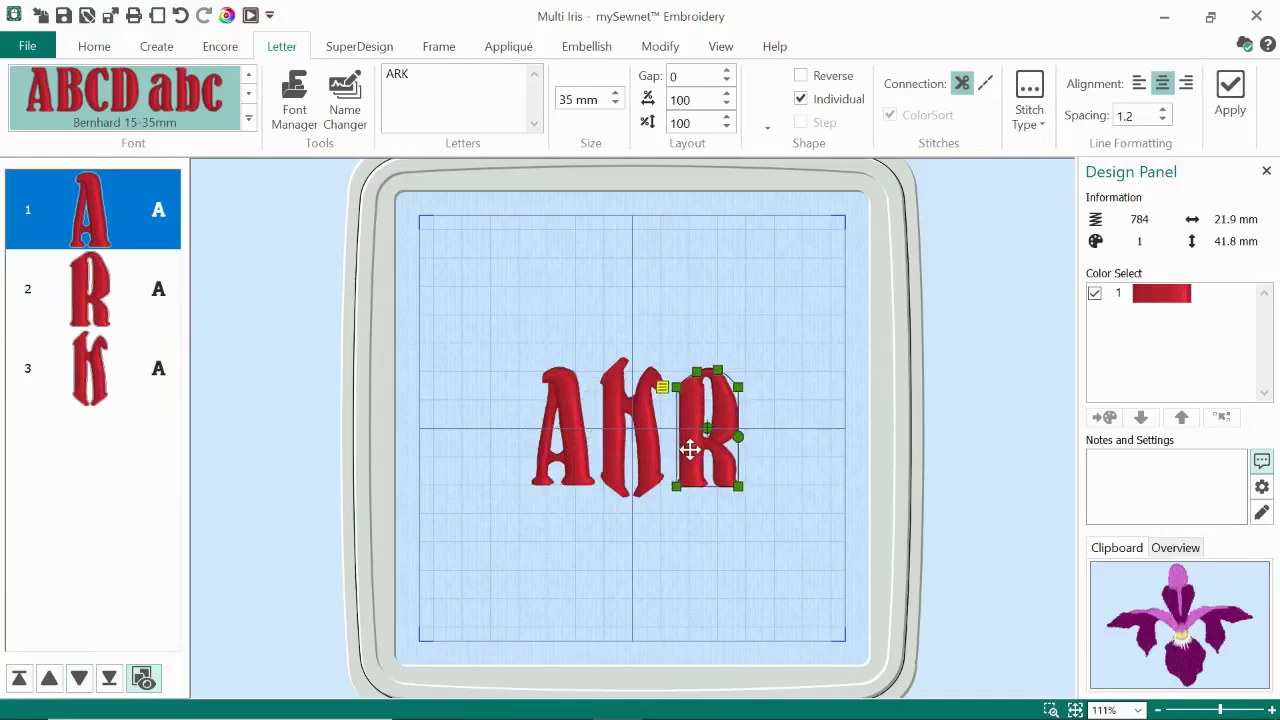
pyautogui.click(896, 436)
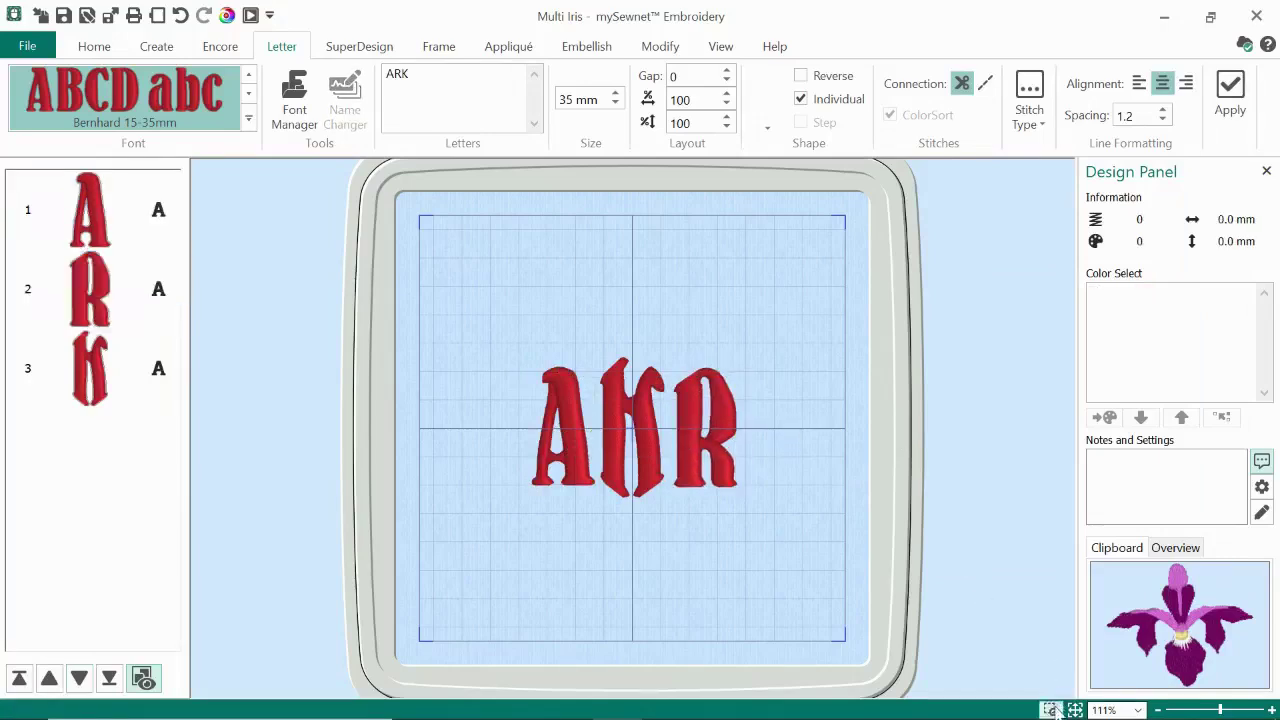
# - Change the K's satin column to pattern 241 from the Waves 2 category, and deselect the letter
pyautogui.moveTo(432, 311); pyautogui.dragTo(857, 520)
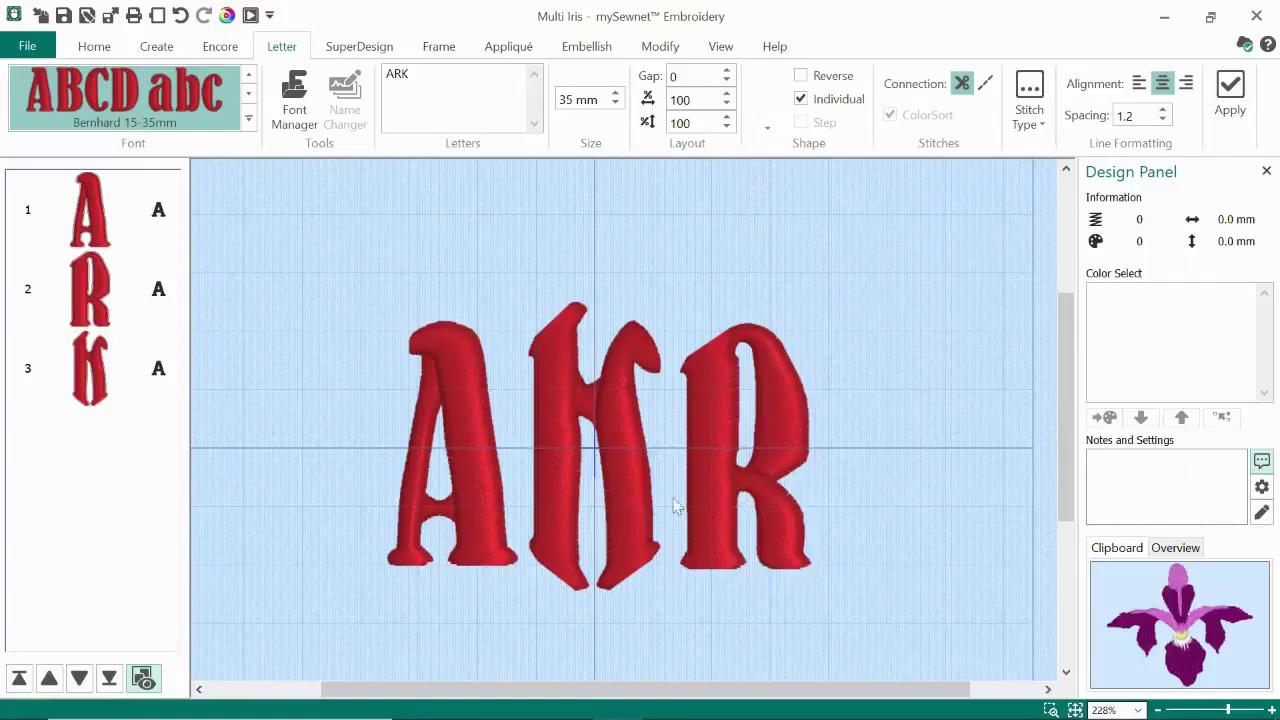
pyautogui.click(558, 430)
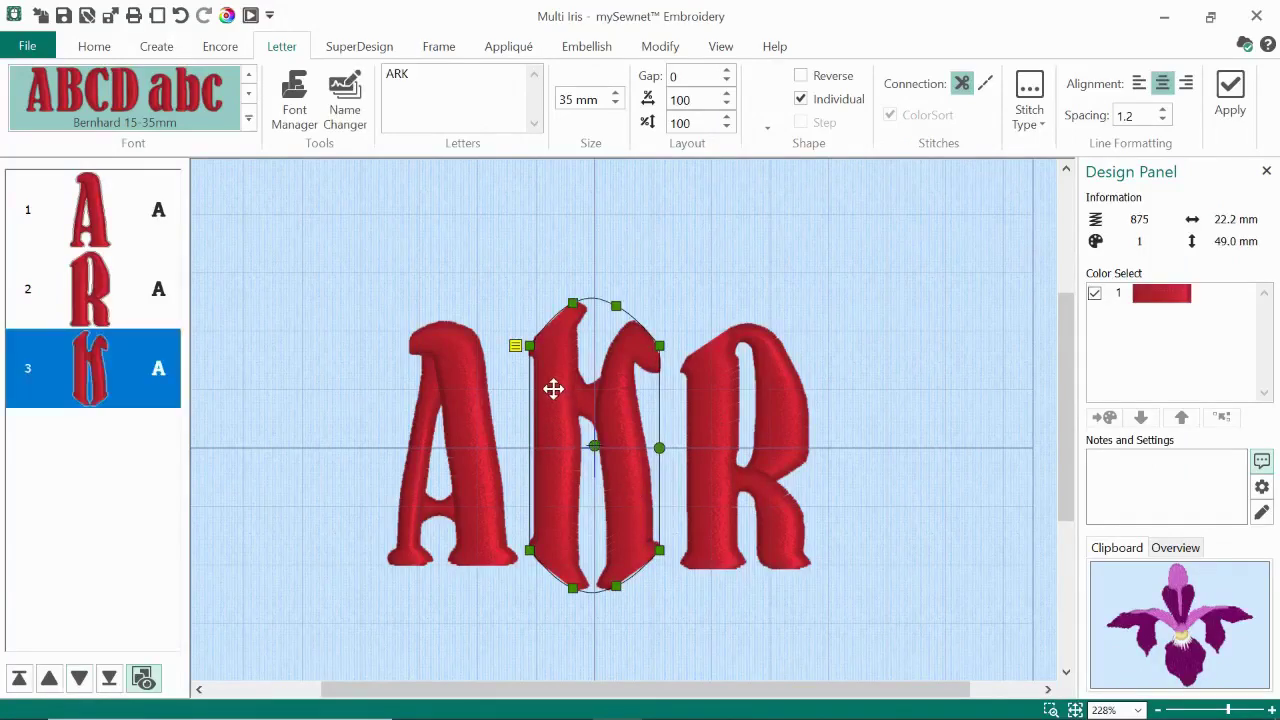
pyautogui.rightClick(554, 394)
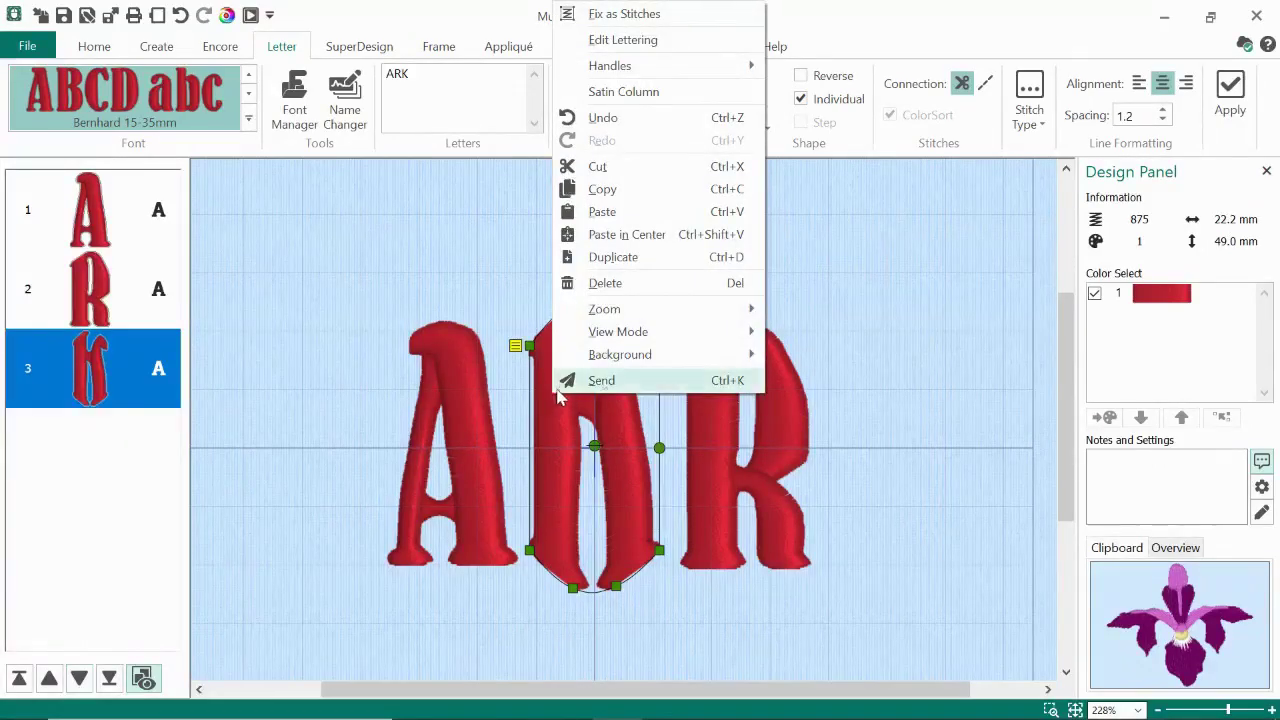
pyautogui.click(610, 93)
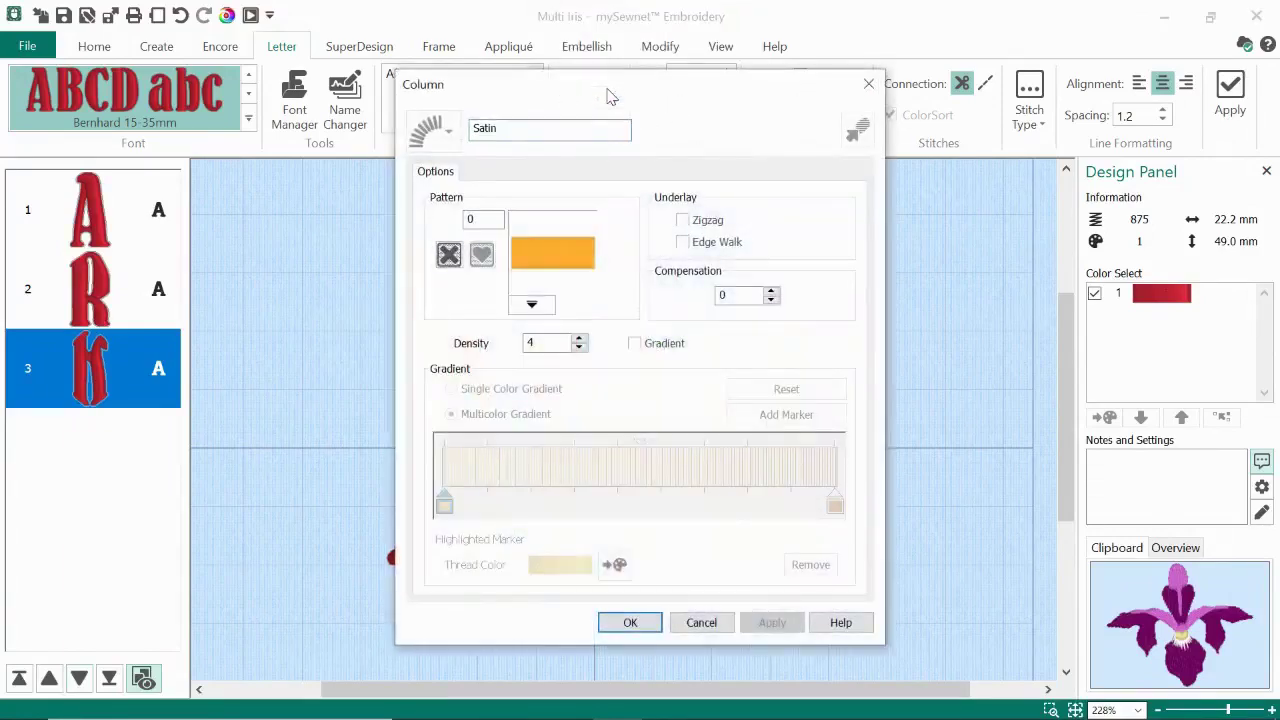
pyautogui.click(533, 305)
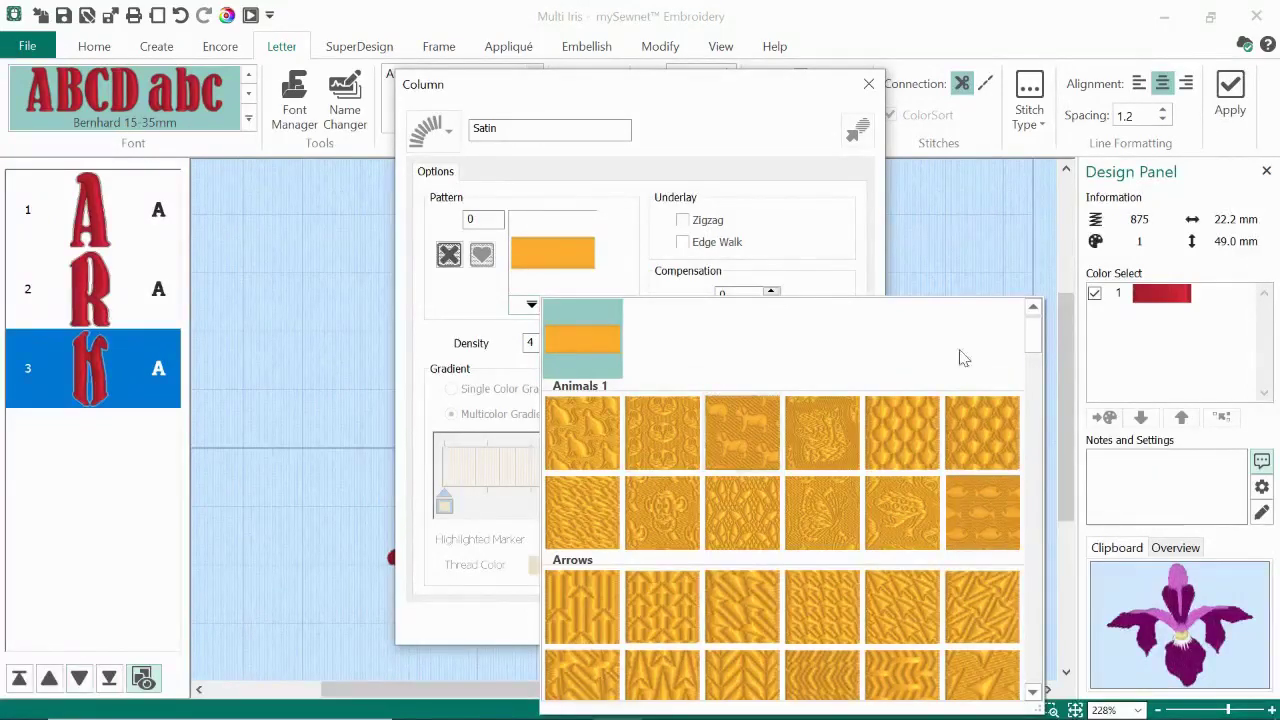
pyautogui.scroll(-1, 1036, 348)
pyautogui.moveTo(1036, 348); pyautogui.dragTo(1035, 693)
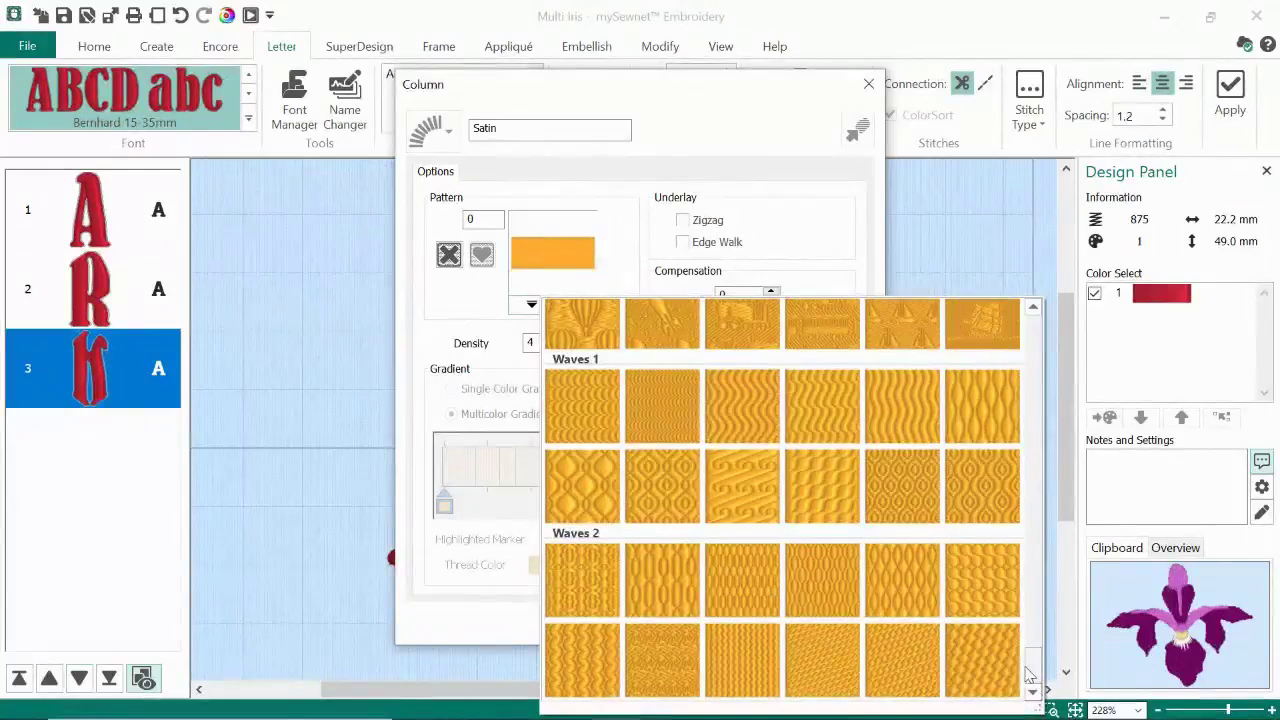
pyautogui.click(583, 587)
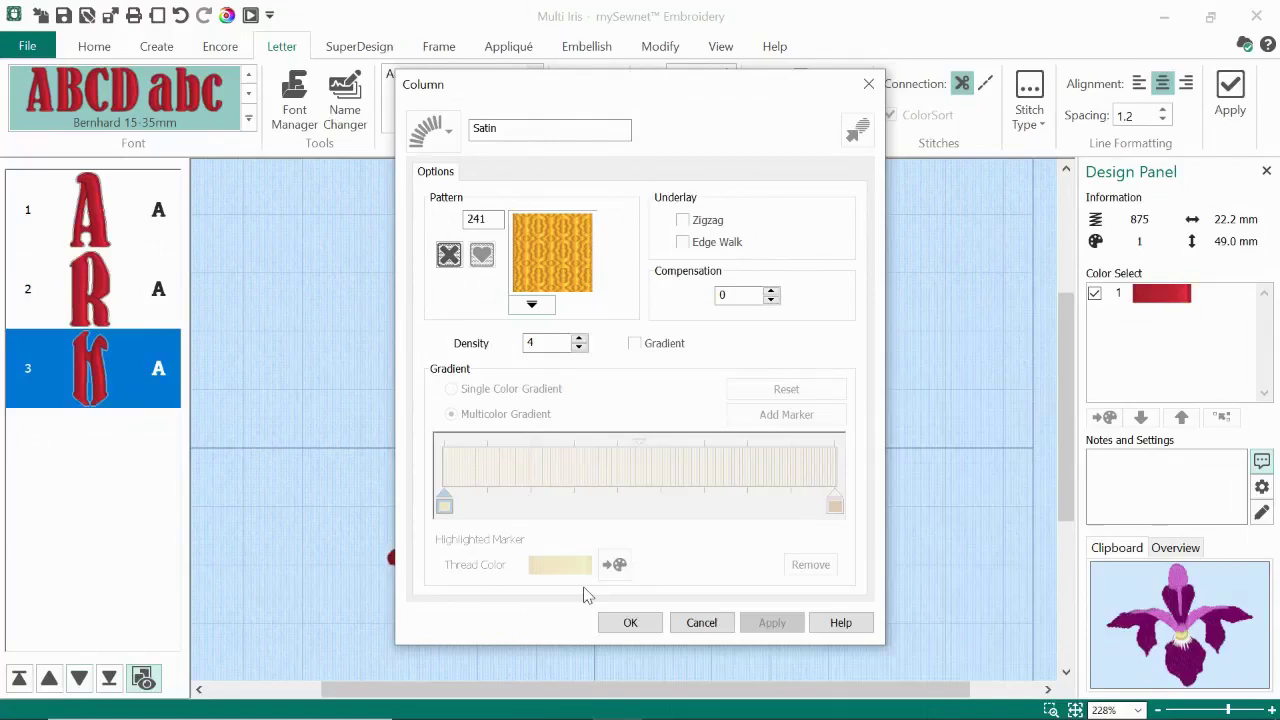
pyautogui.click(628, 623)
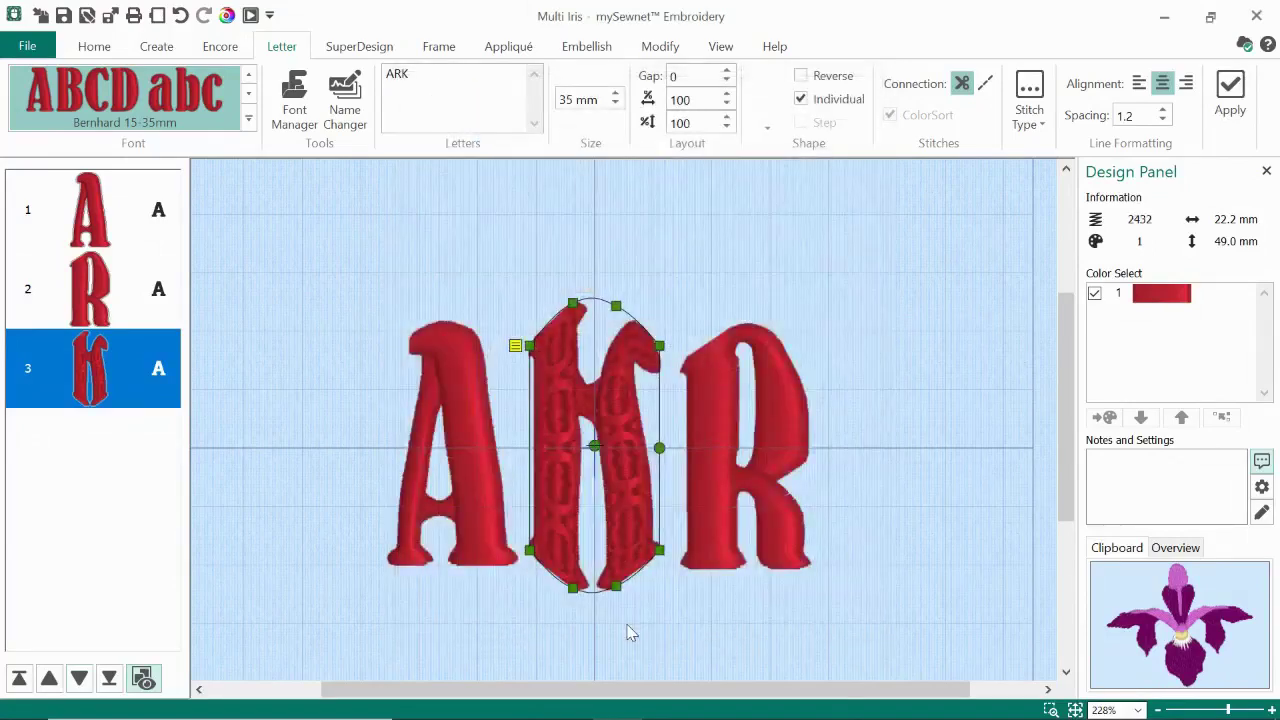
pyautogui.click(662, 624)
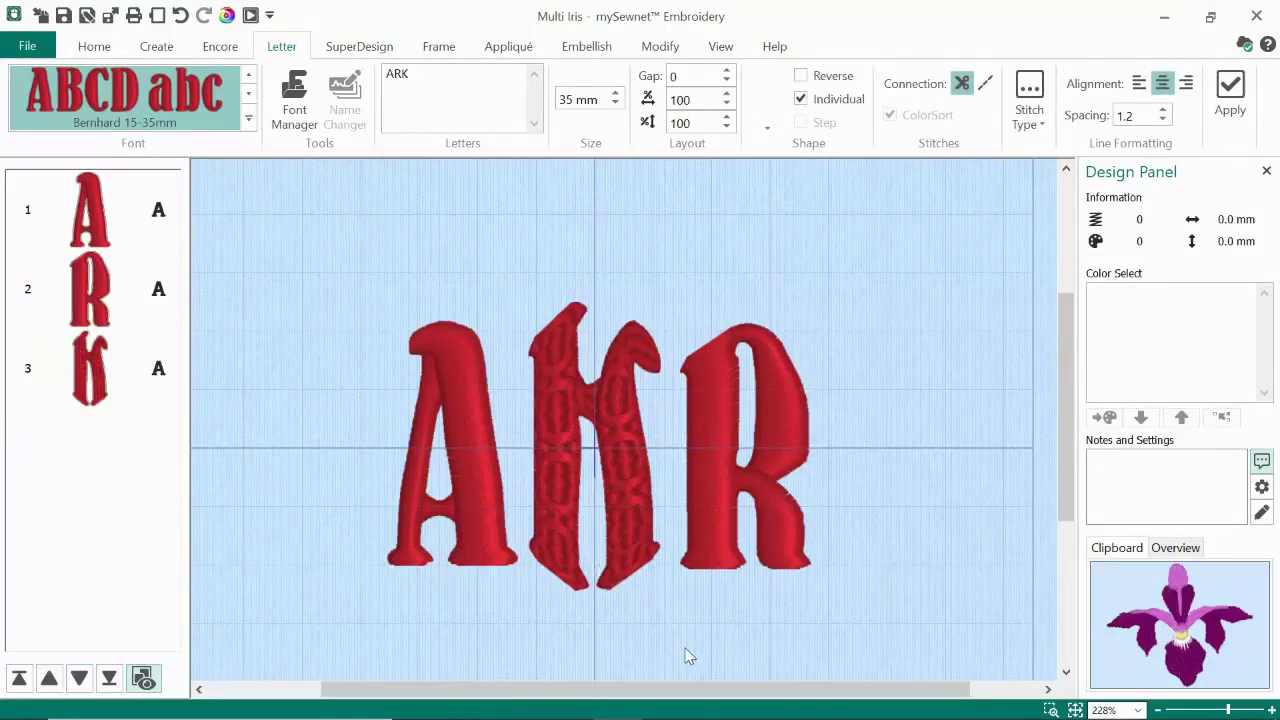
# - Change the R's satin column to pattern 244 from the Waves 2 category
pyautogui.click(713, 424)
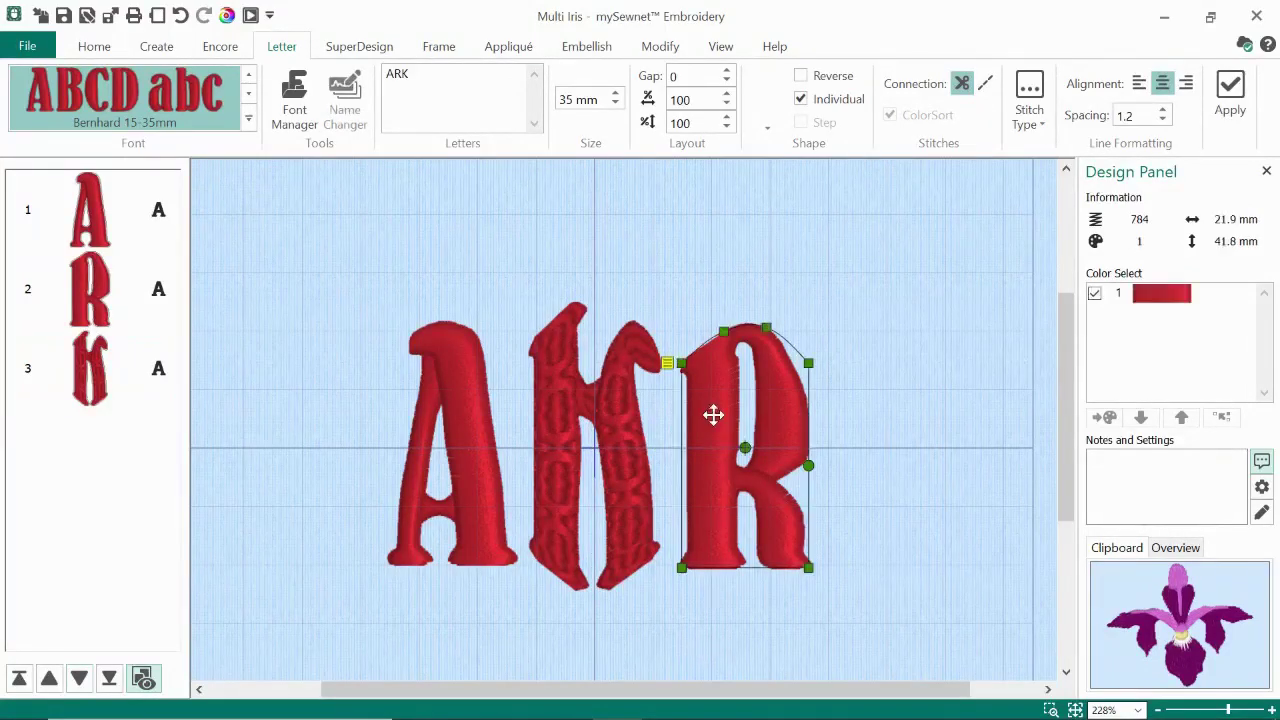
pyautogui.rightClick(713, 414)
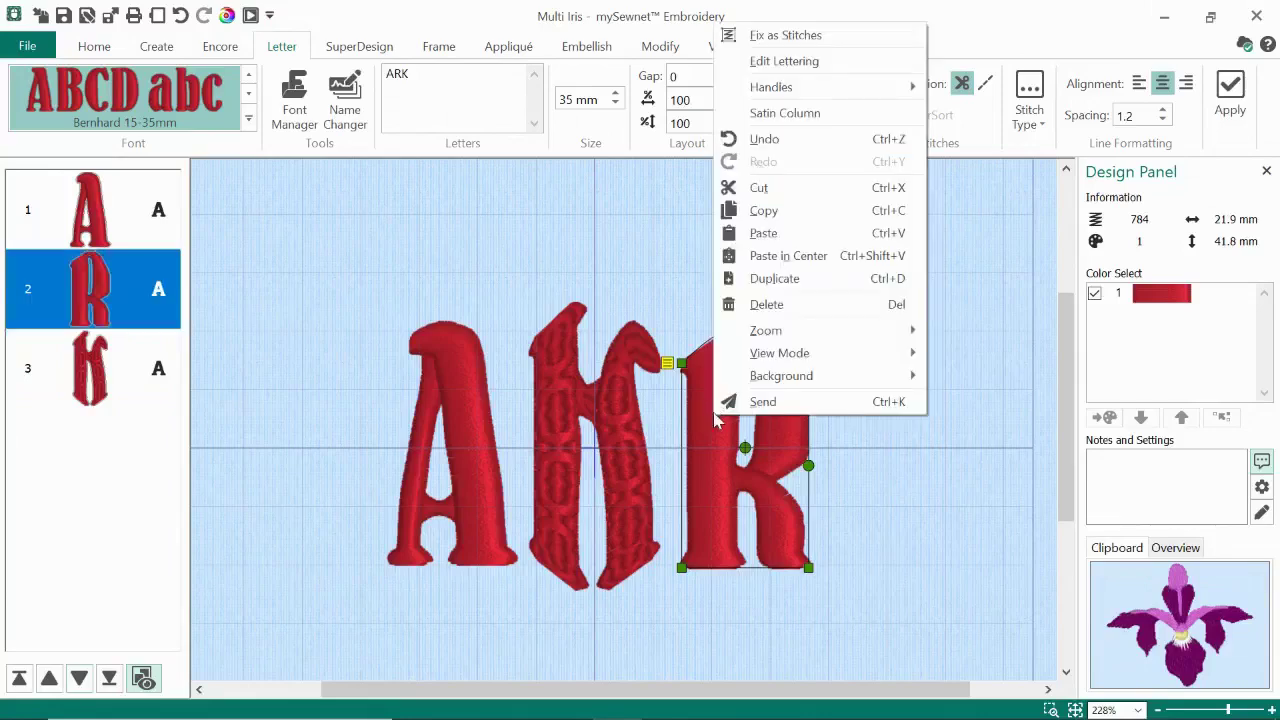
pyautogui.click(784, 113)
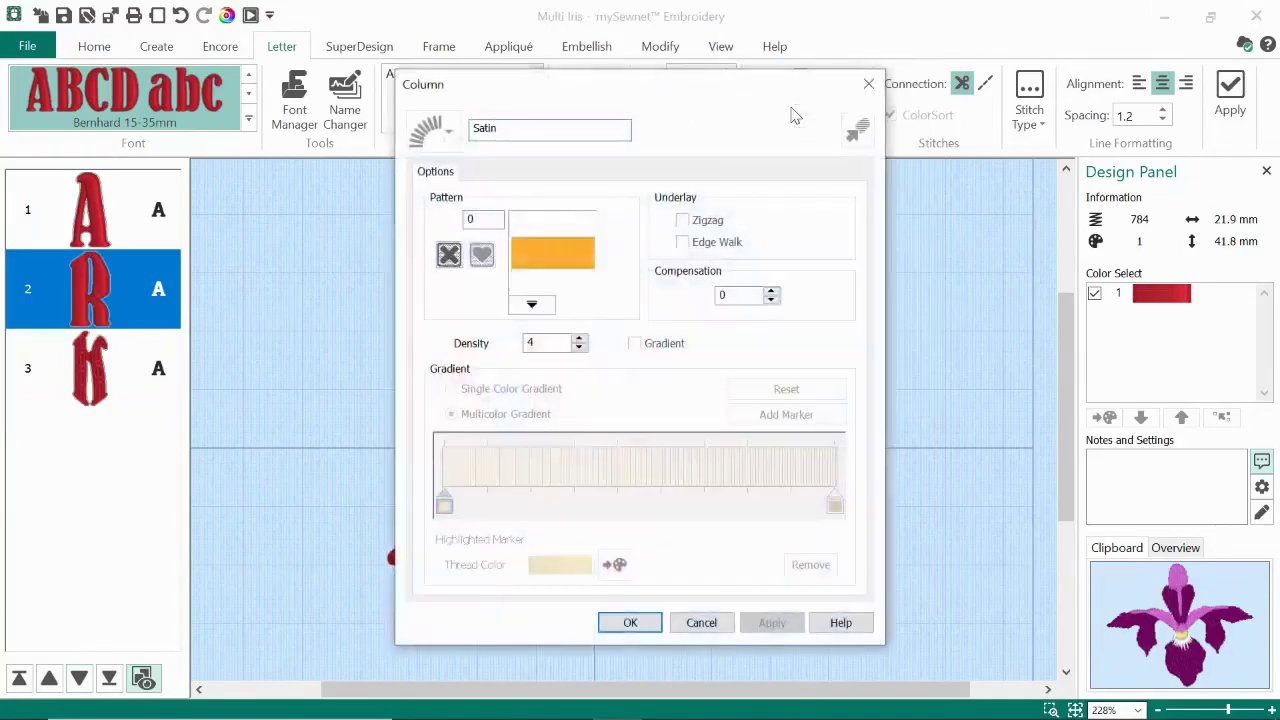
pyautogui.click(533, 305)
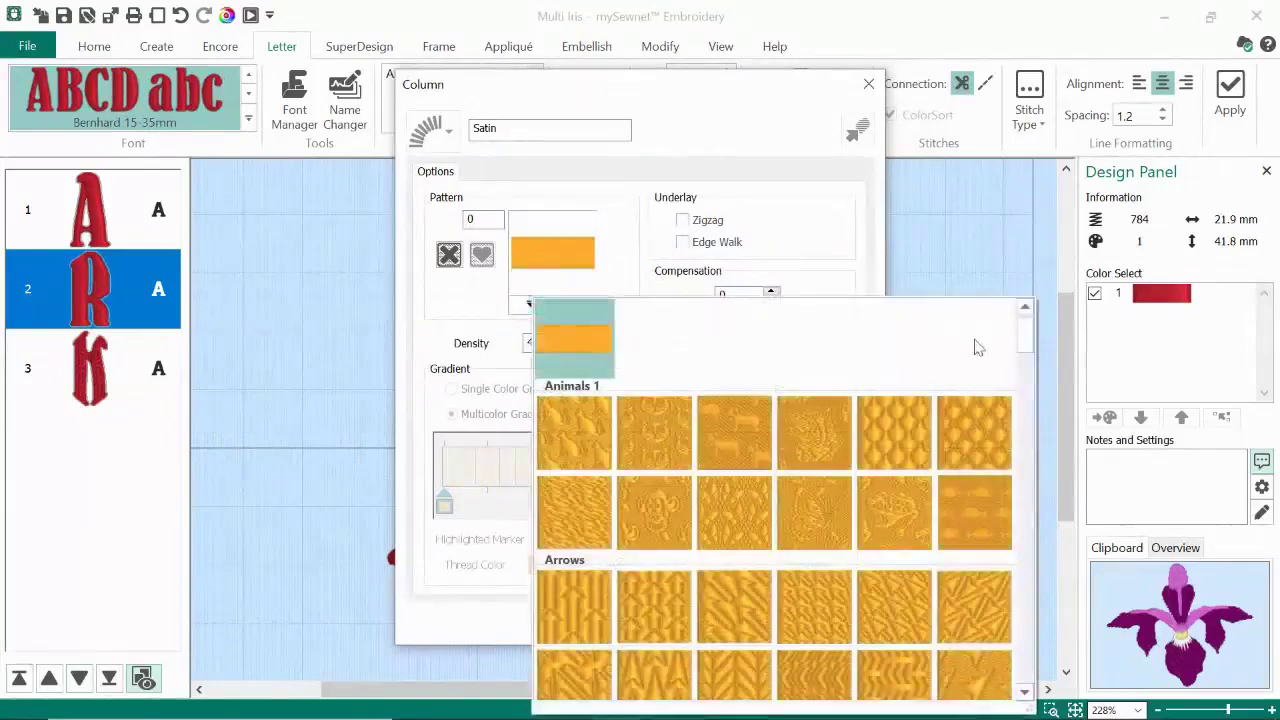
pyautogui.scroll(-20, 1020, 440)
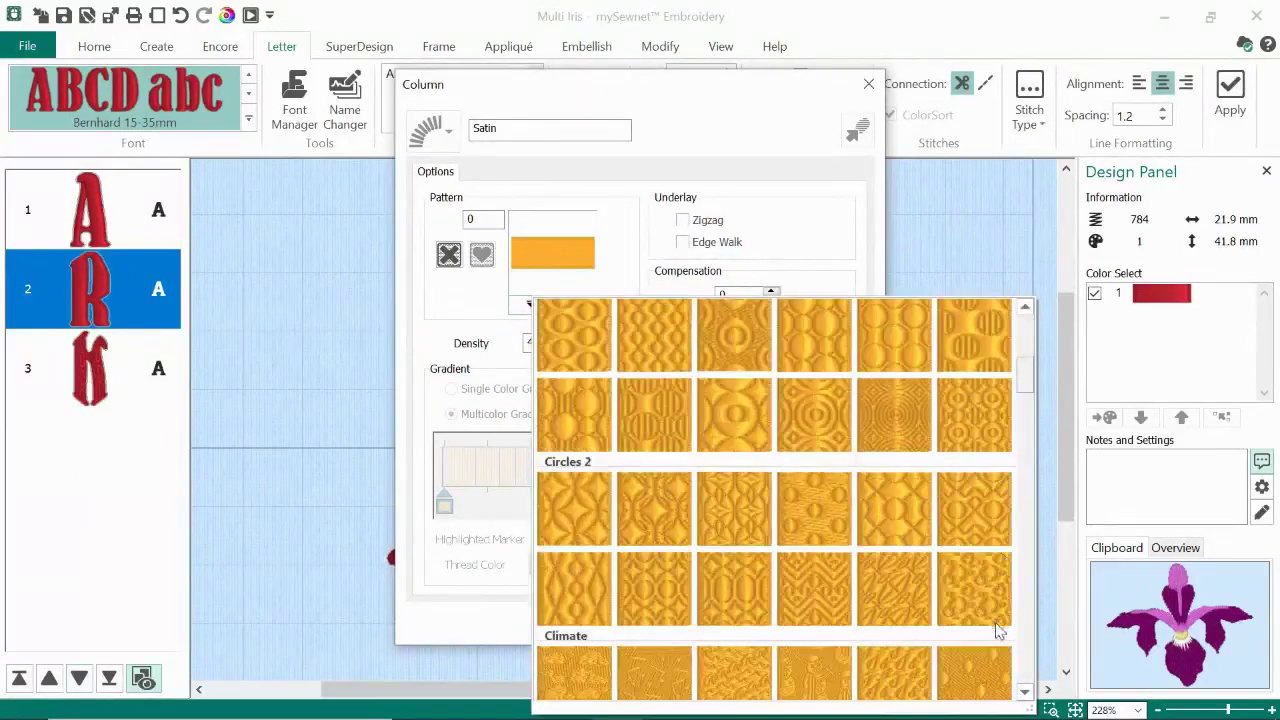
pyautogui.scroll(-4, 1010, 700)
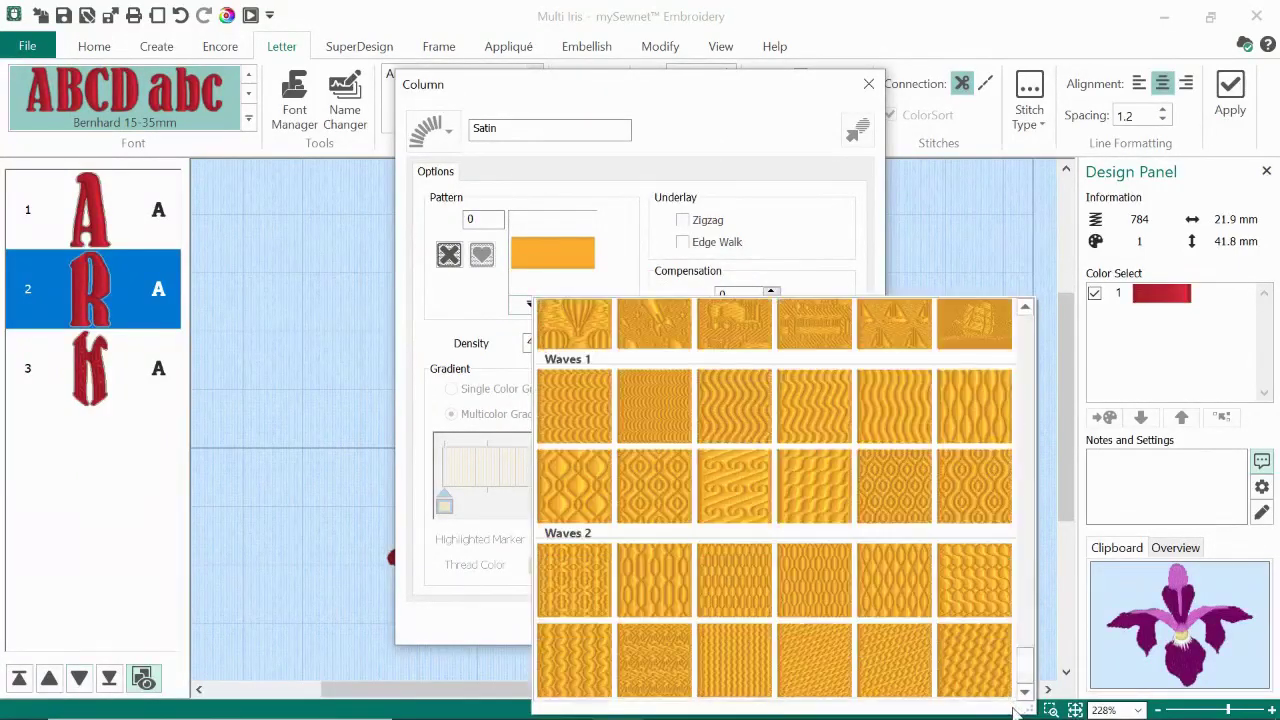
pyautogui.click(826, 602)
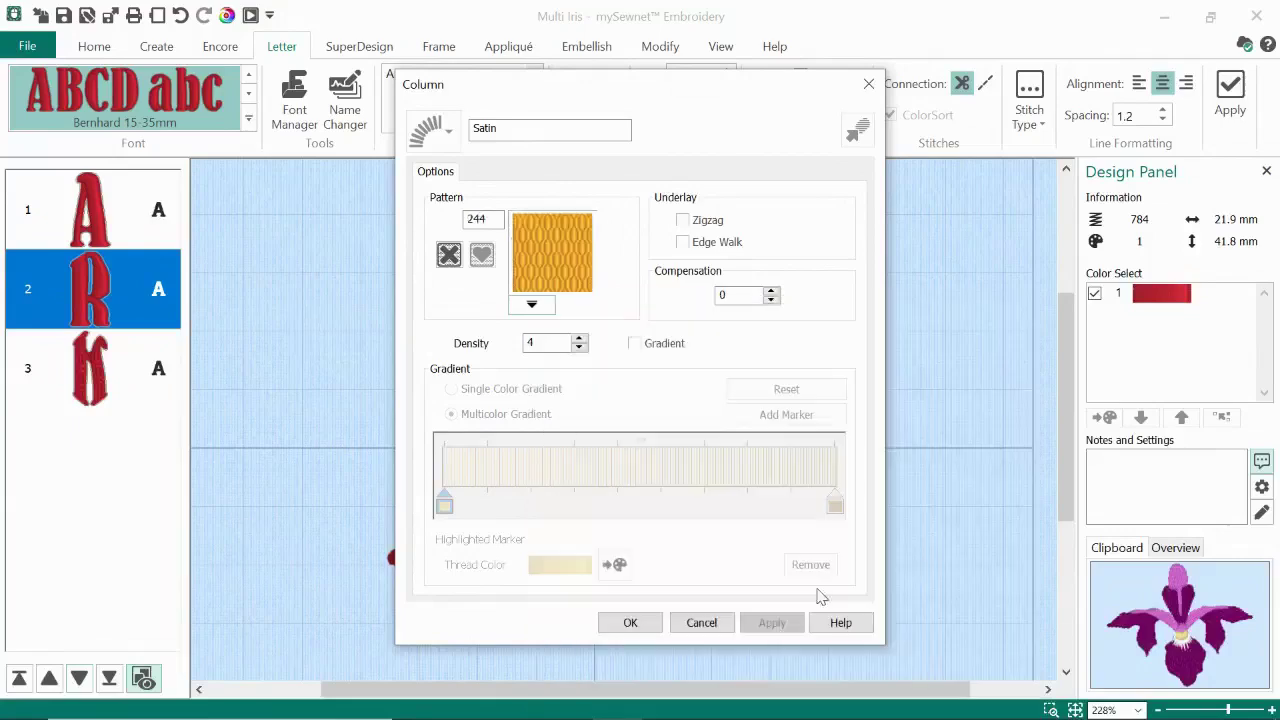
pyautogui.click(630, 622)
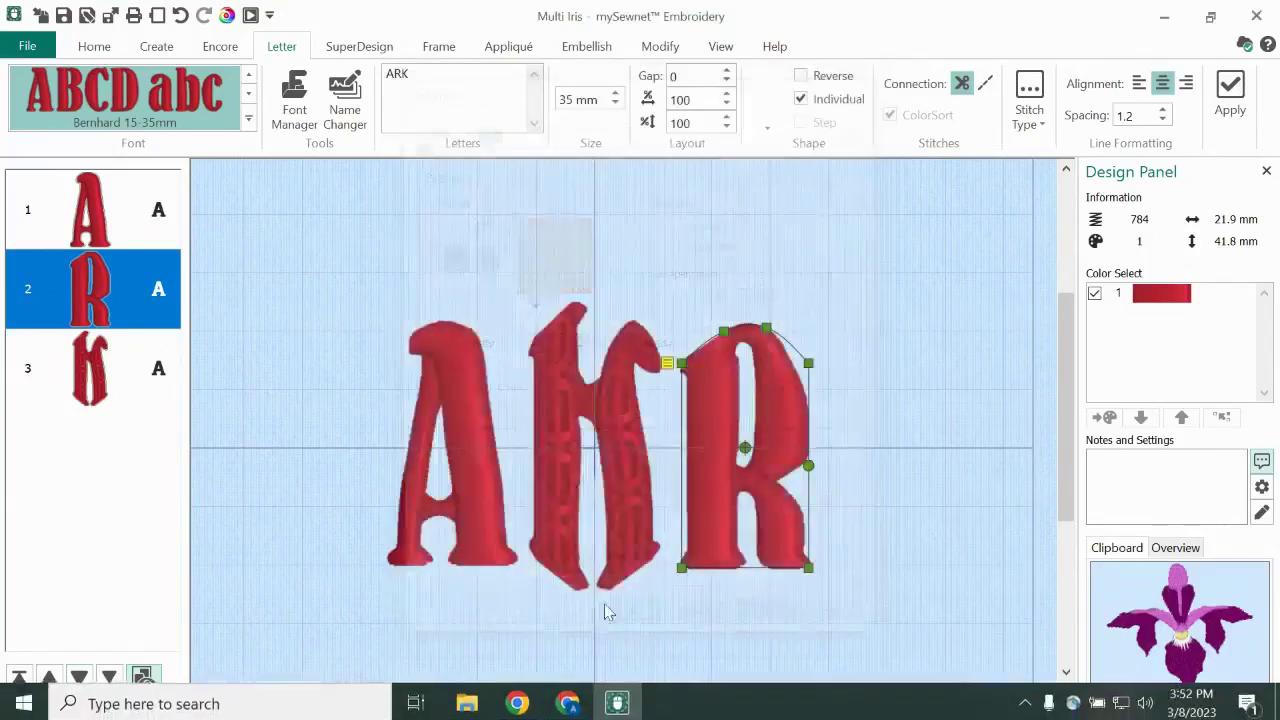
# - Change the A's satin column to pattern 244 to match the R, and deselect the letter
pyautogui.click(465, 426)
pyautogui.rightClick(465, 426)
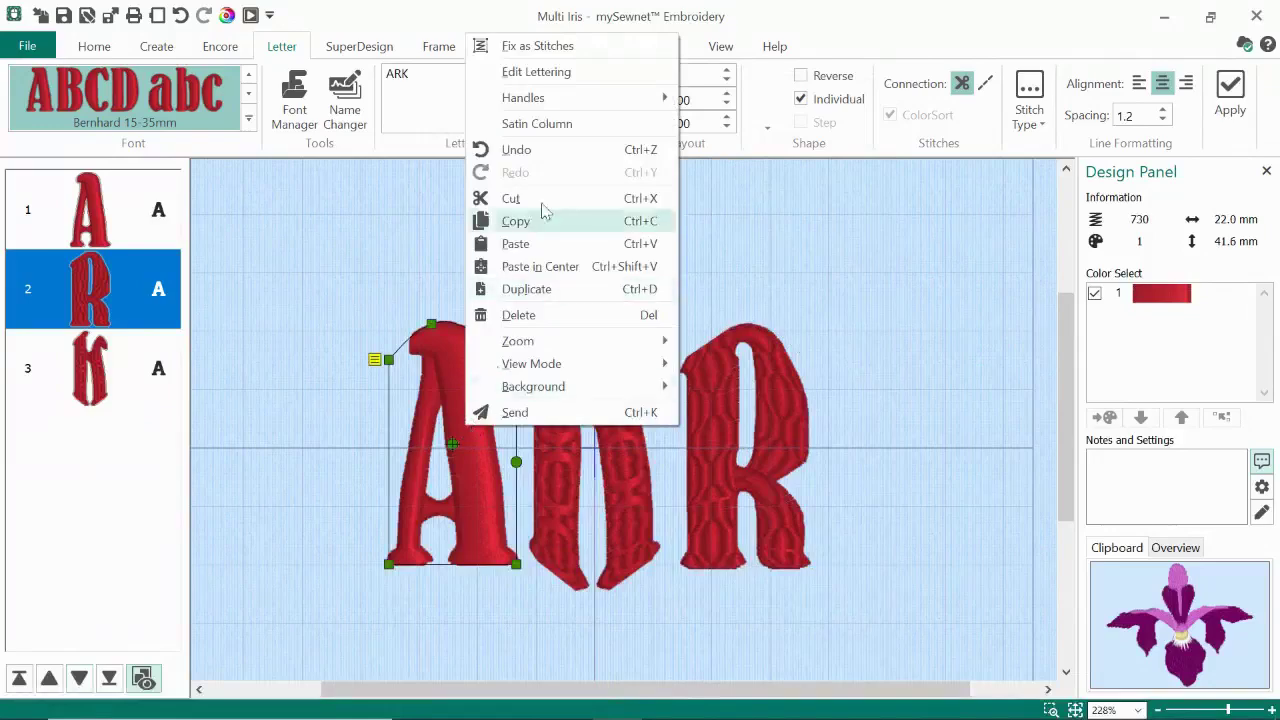
pyautogui.click(543, 123)
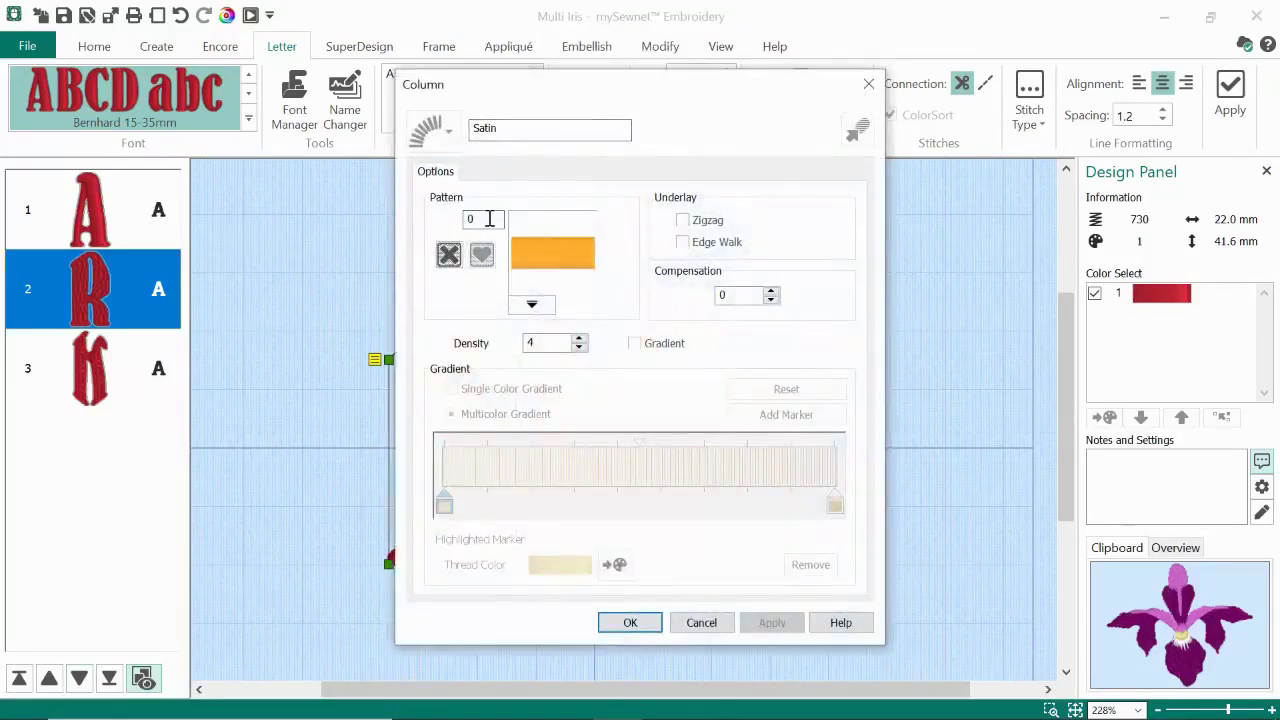
pyautogui.doubleClick(483, 221)
pyautogui.write('244')
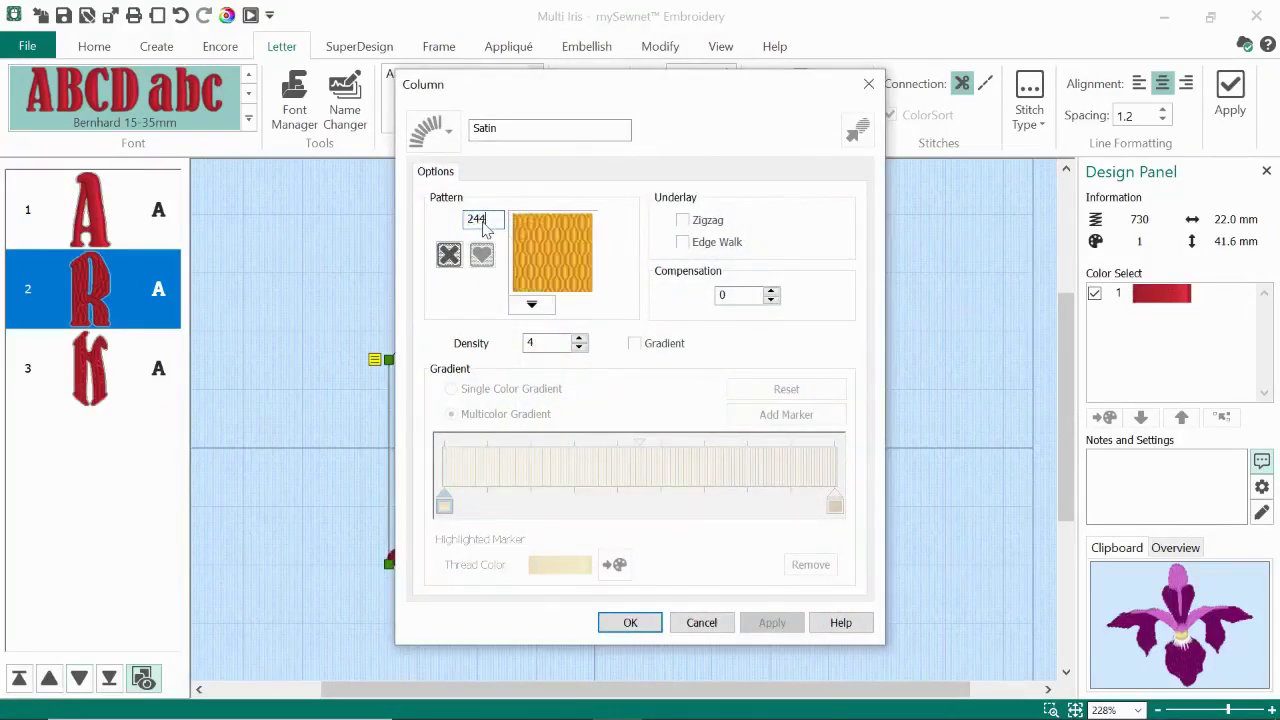
pyautogui.click(622, 622)
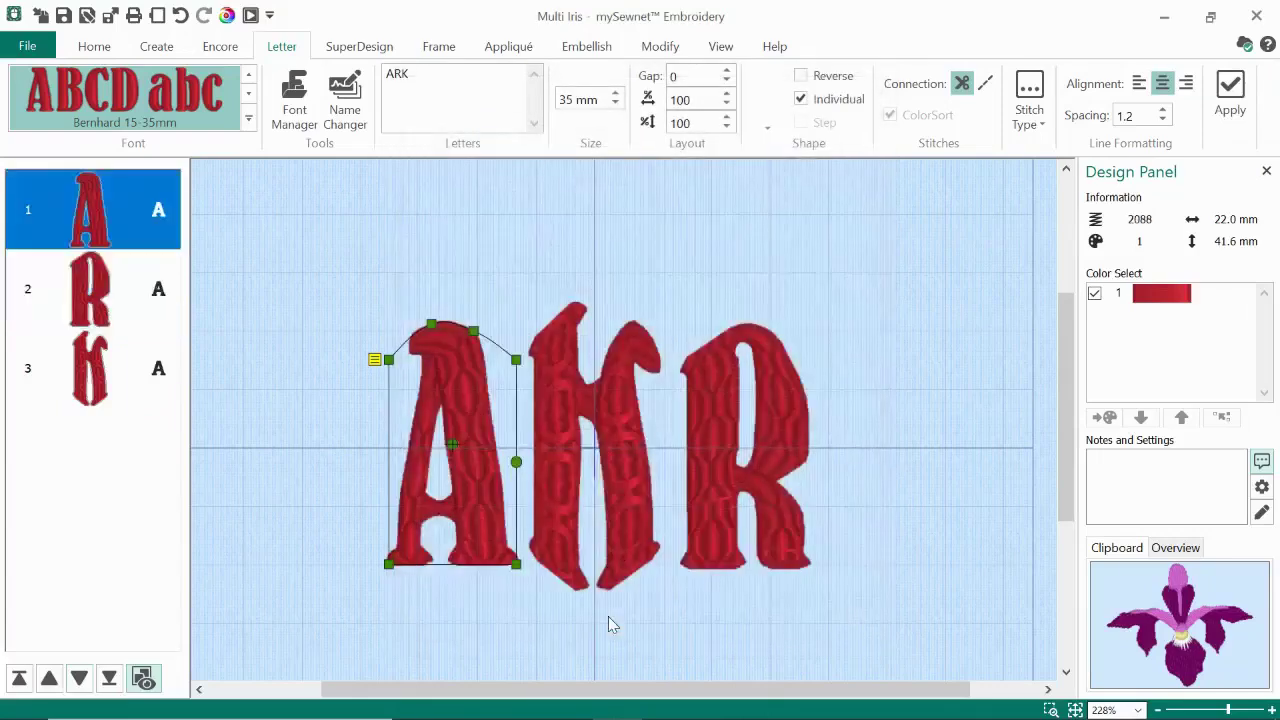
pyautogui.click(280, 458)
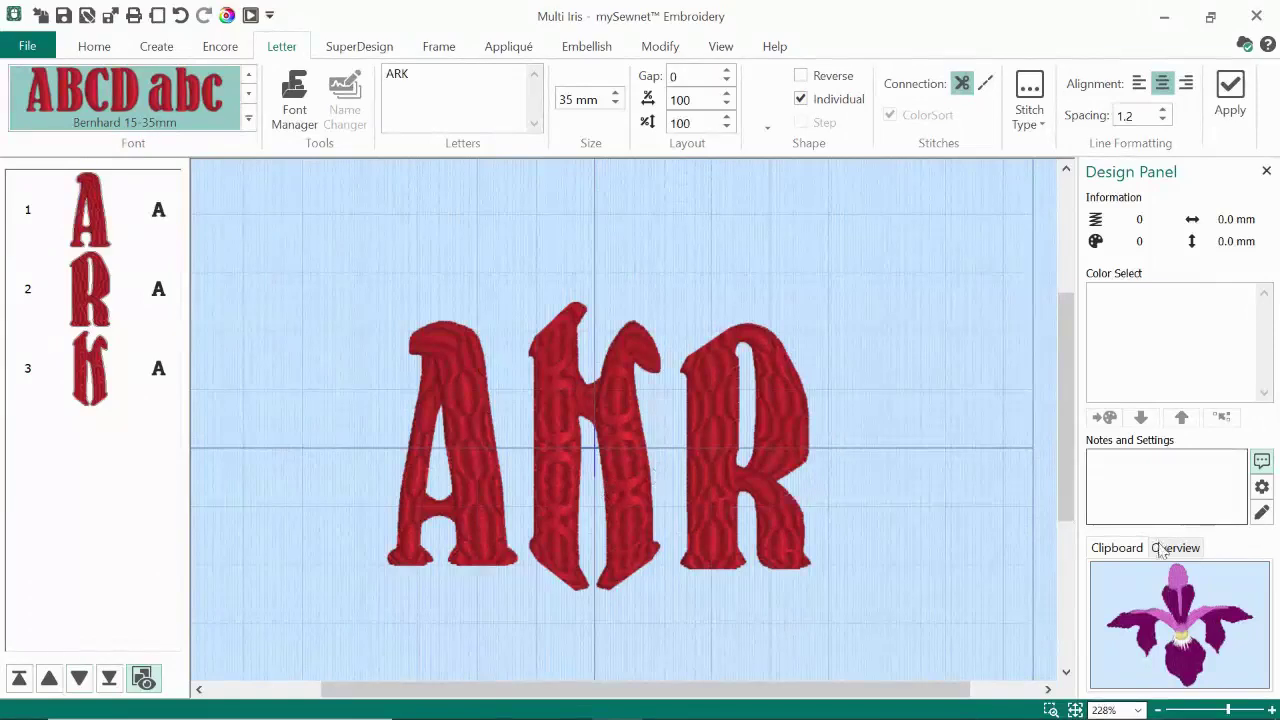
# - Add frame 8 from Candlewick Shields 1 with a 2.5 mm margin while no letters are selected
pyautogui.click(1074, 710)
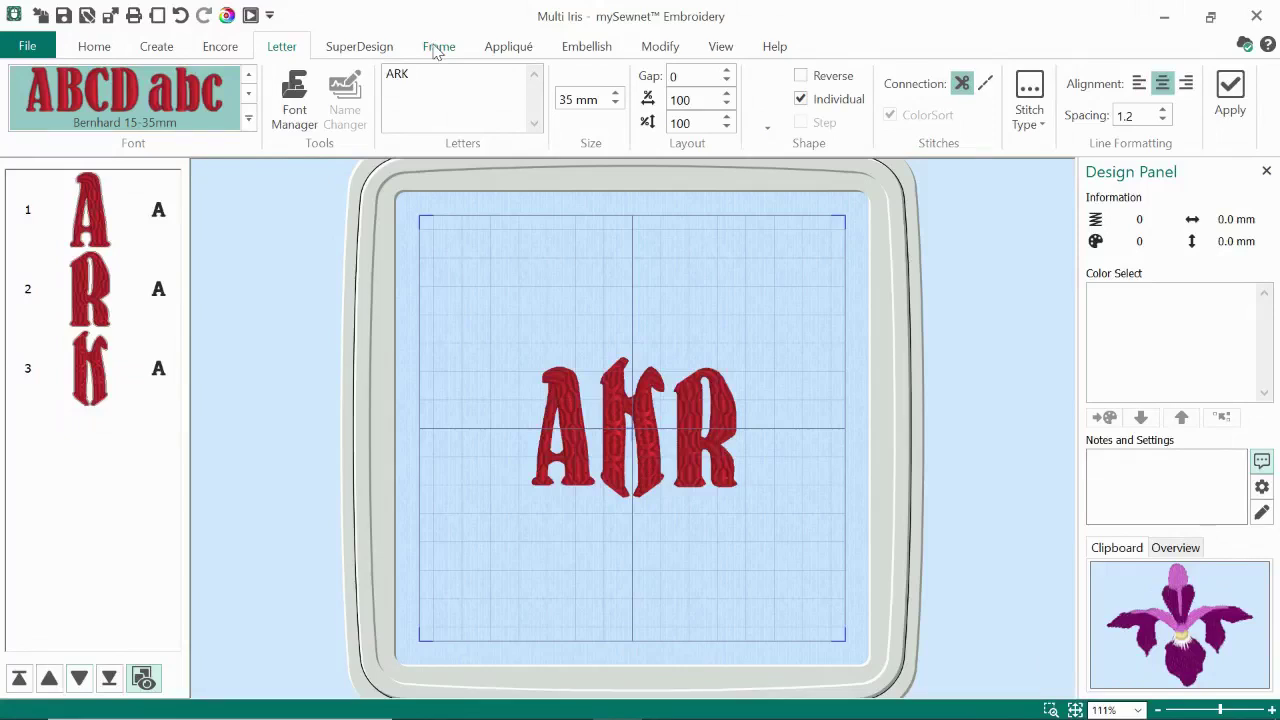
pyautogui.click(436, 50)
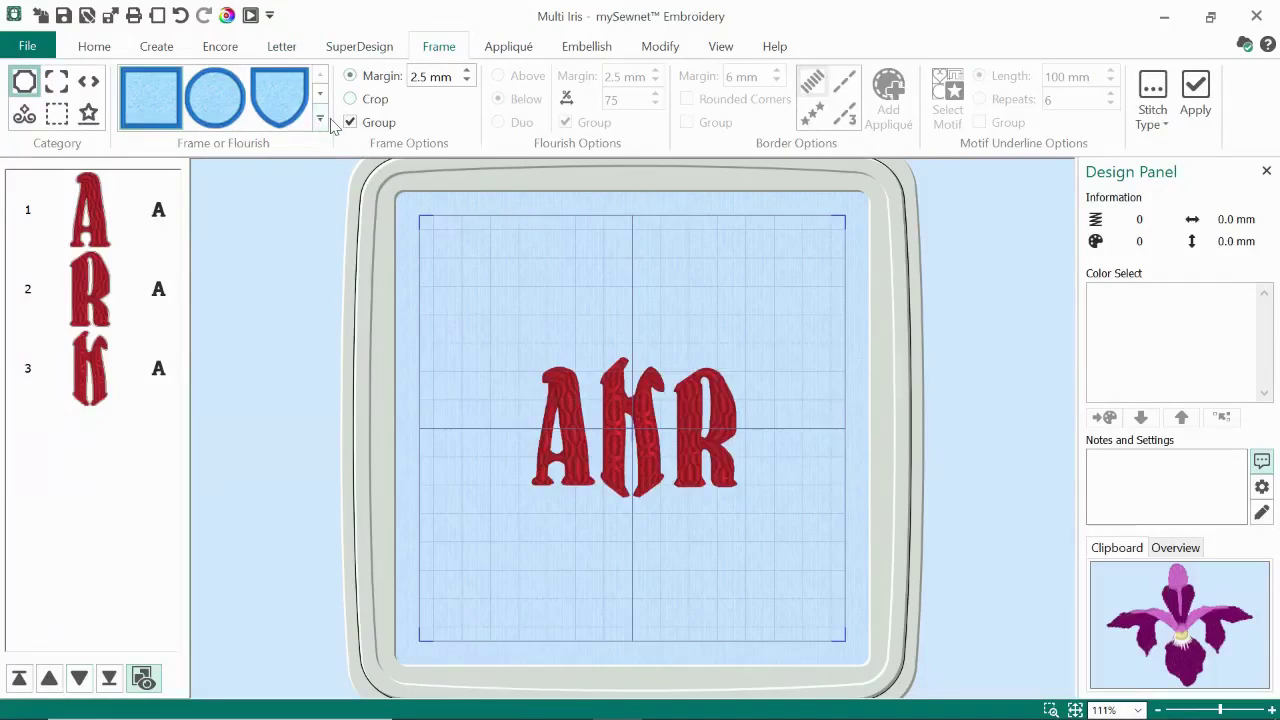
pyautogui.click(320, 119)
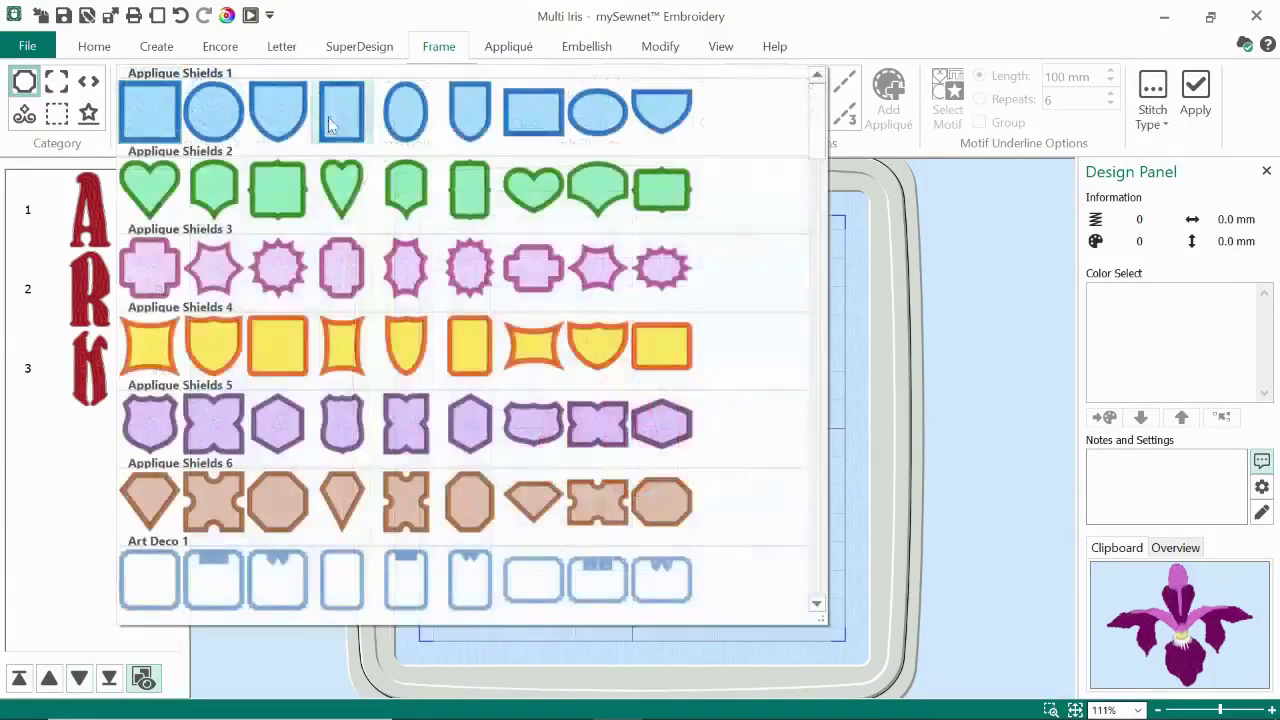
pyautogui.moveTo(828, 170); pyautogui.dragTo(820, 100)
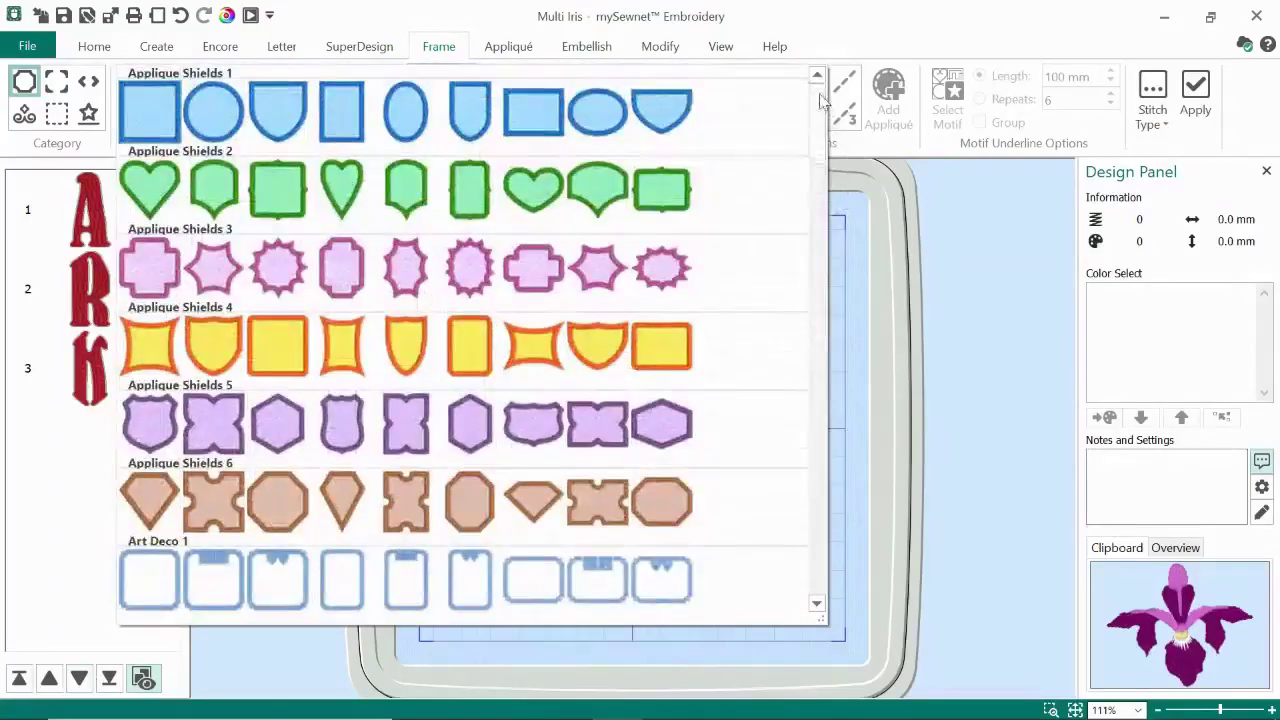
pyautogui.click(884, 276)
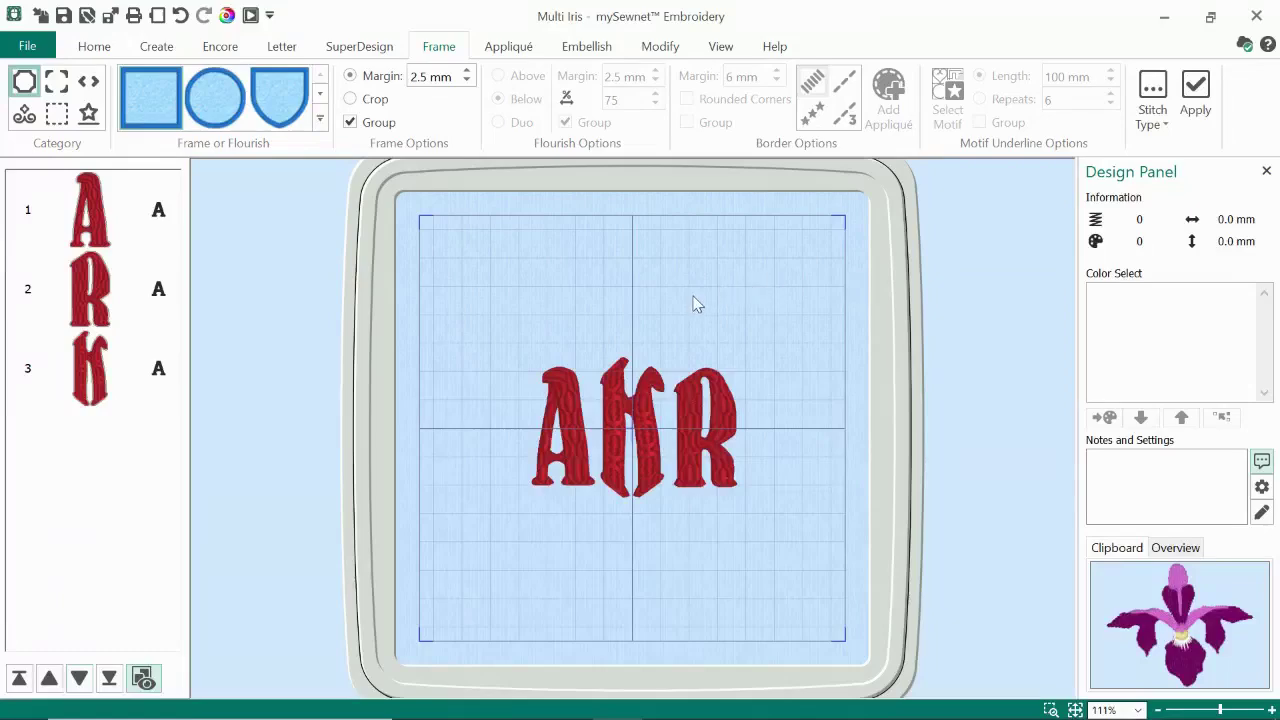
pyautogui.click(321, 118)
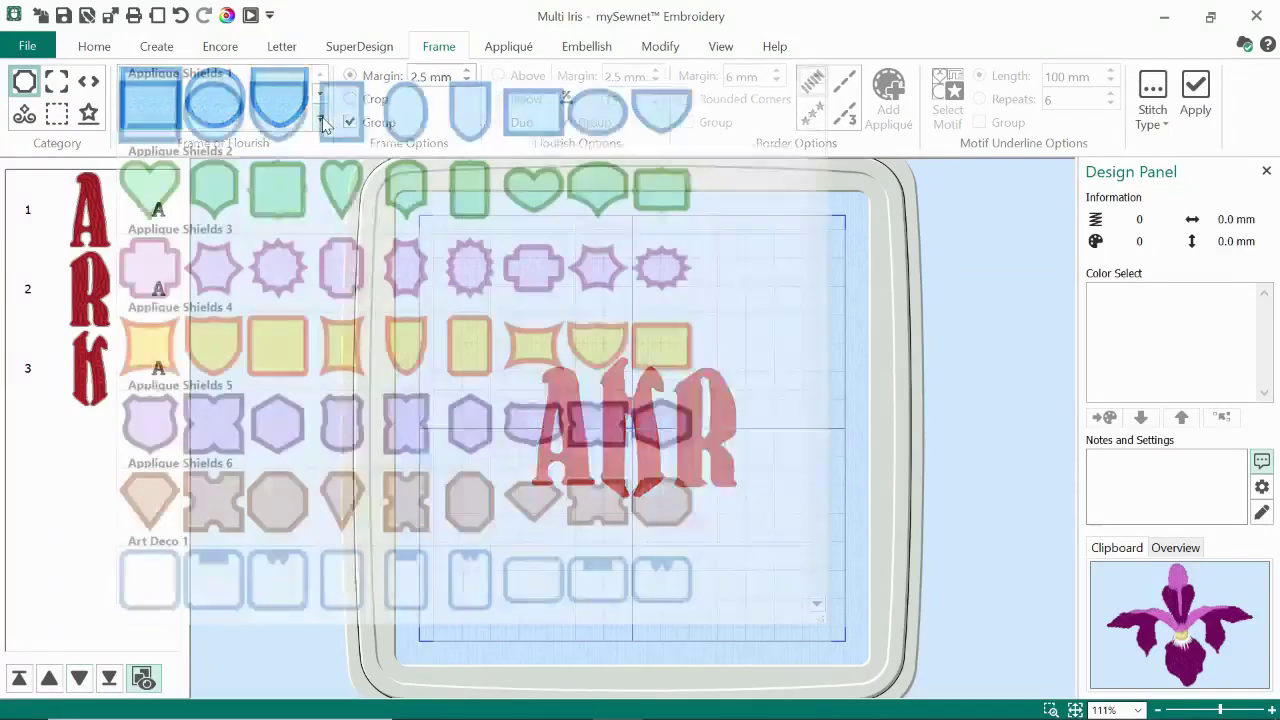
pyautogui.moveTo(822, 110); pyautogui.dragTo(820, 155)
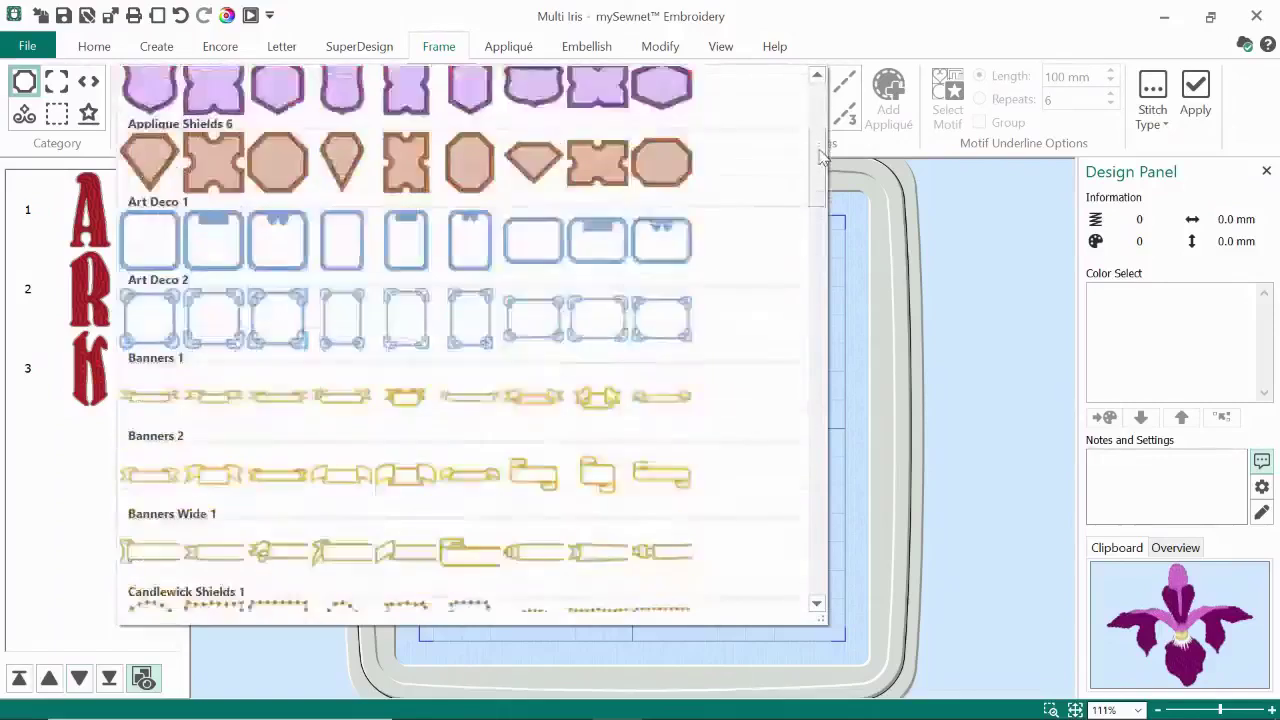
pyautogui.scroll(-3, 820, 155)
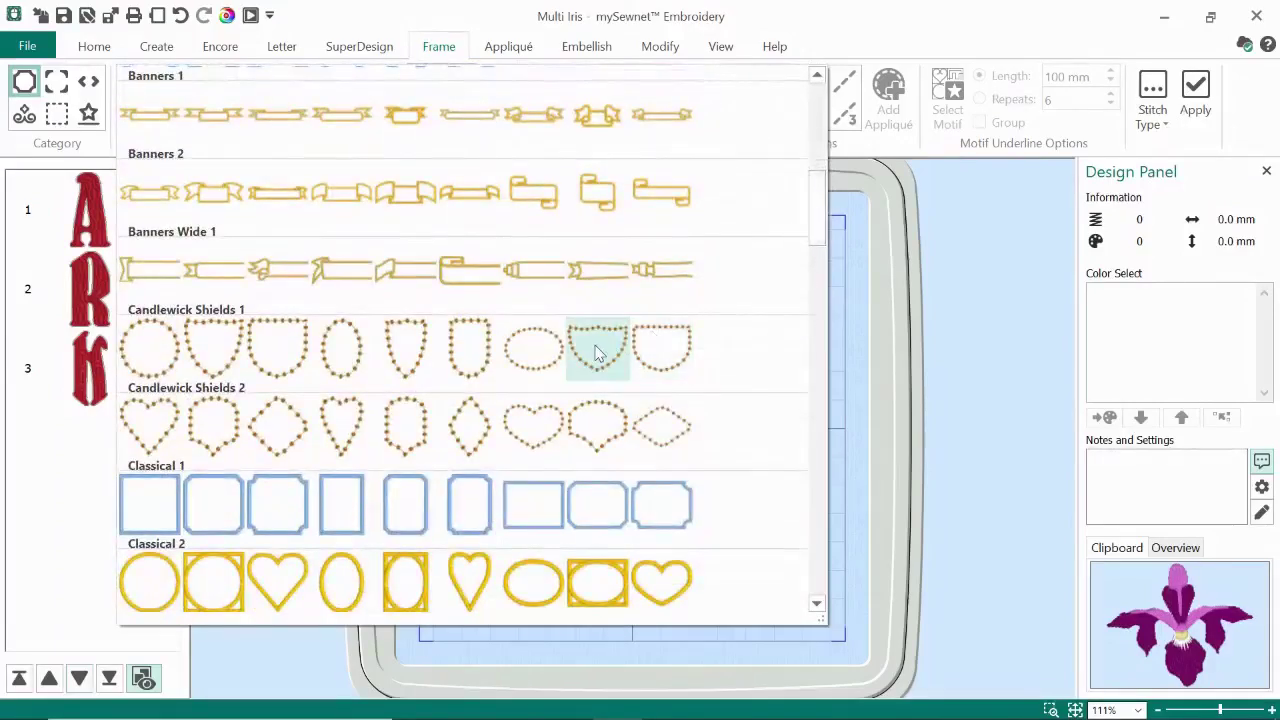
pyautogui.click(597, 352)
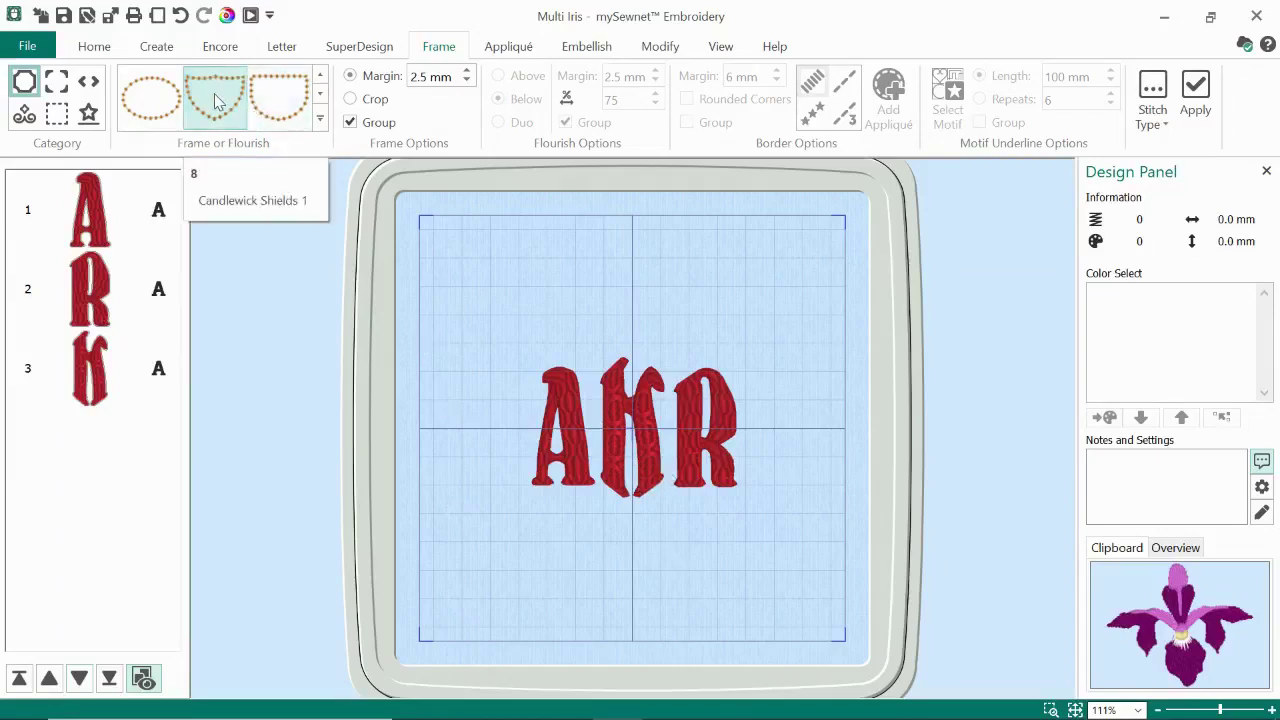
pyautogui.click(1196, 90)
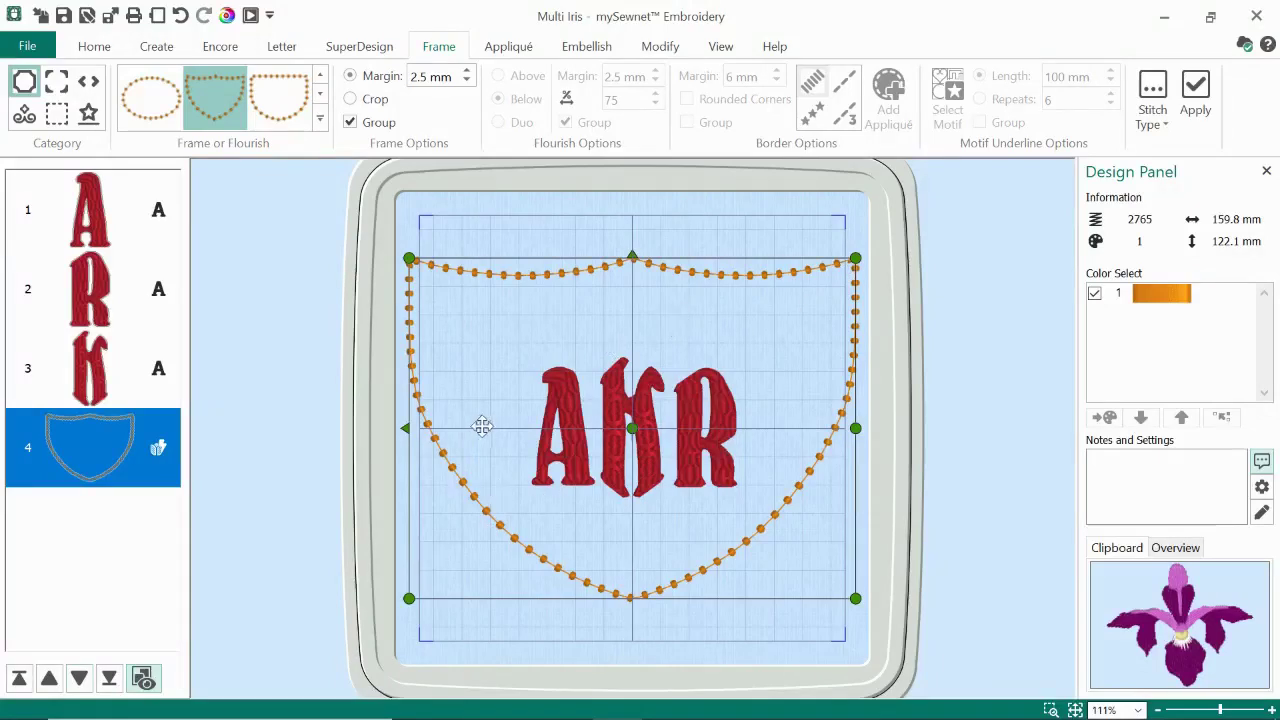
# - Delete the oversized candlewick frame, and add the same shield around all three selected letters as a group
pyautogui.rightClick(127, 462)
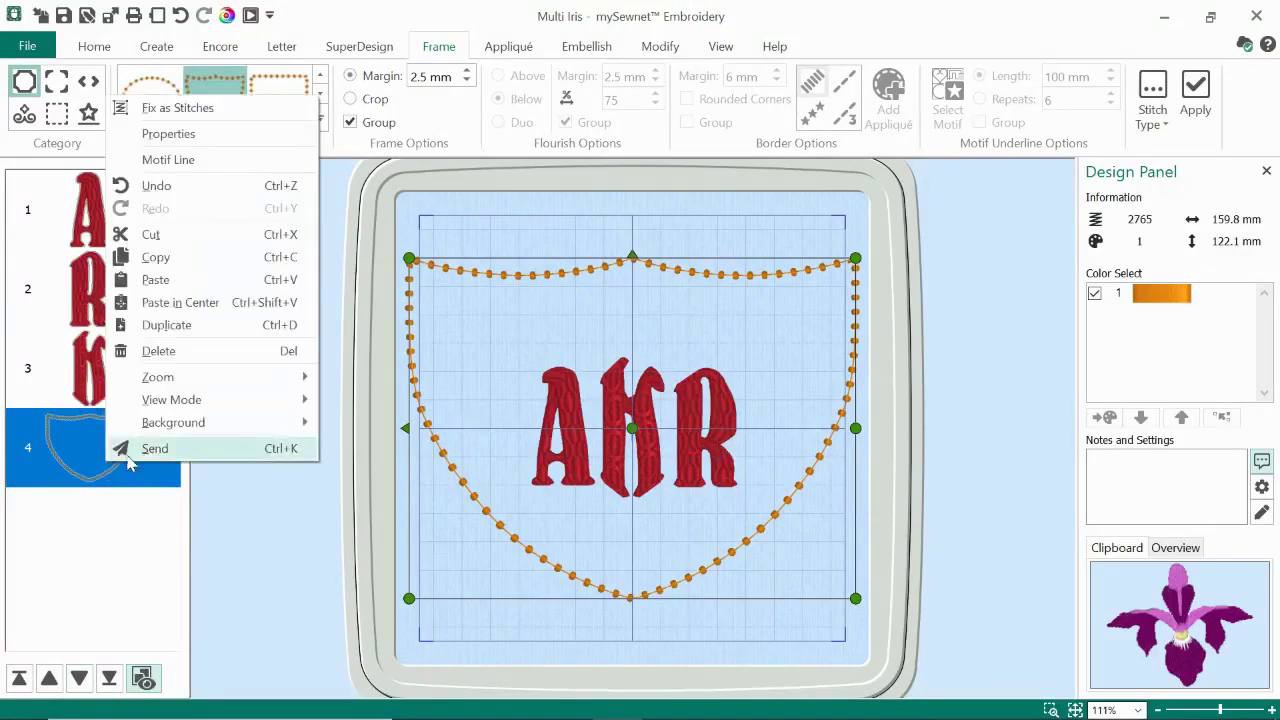
pyautogui.click(175, 354)
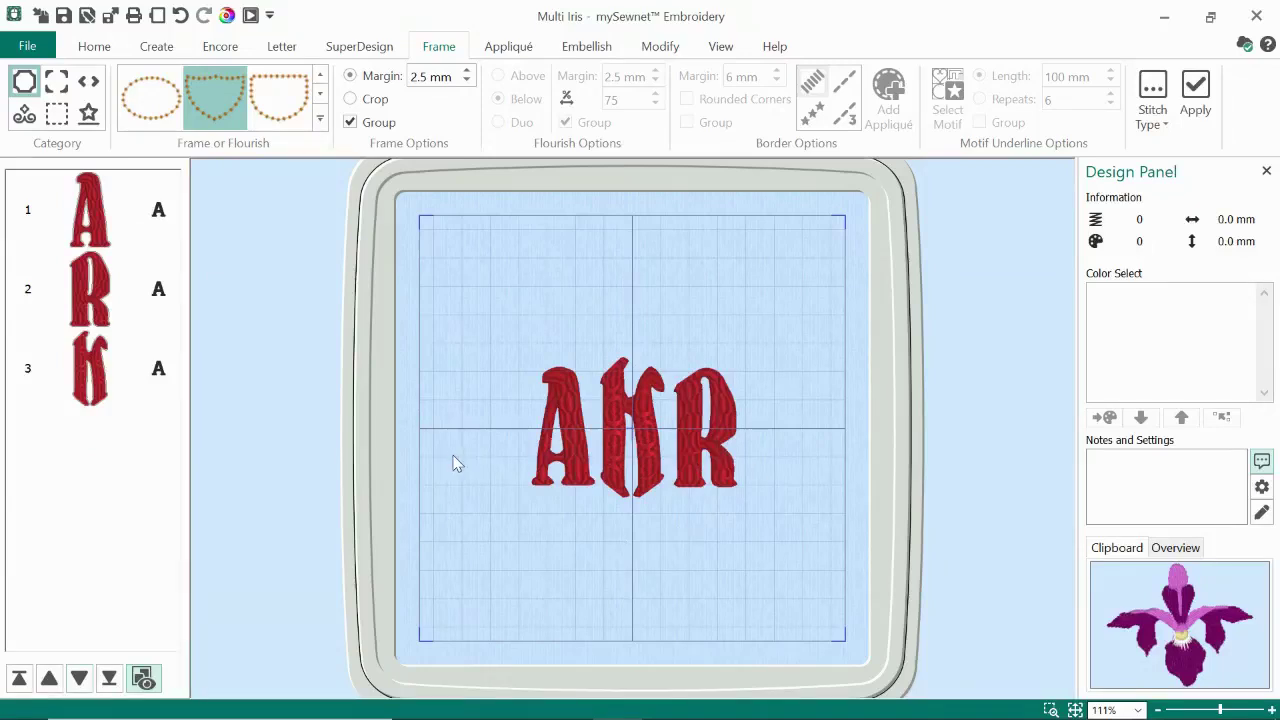
pyautogui.hotkey('ctrl', 'a')
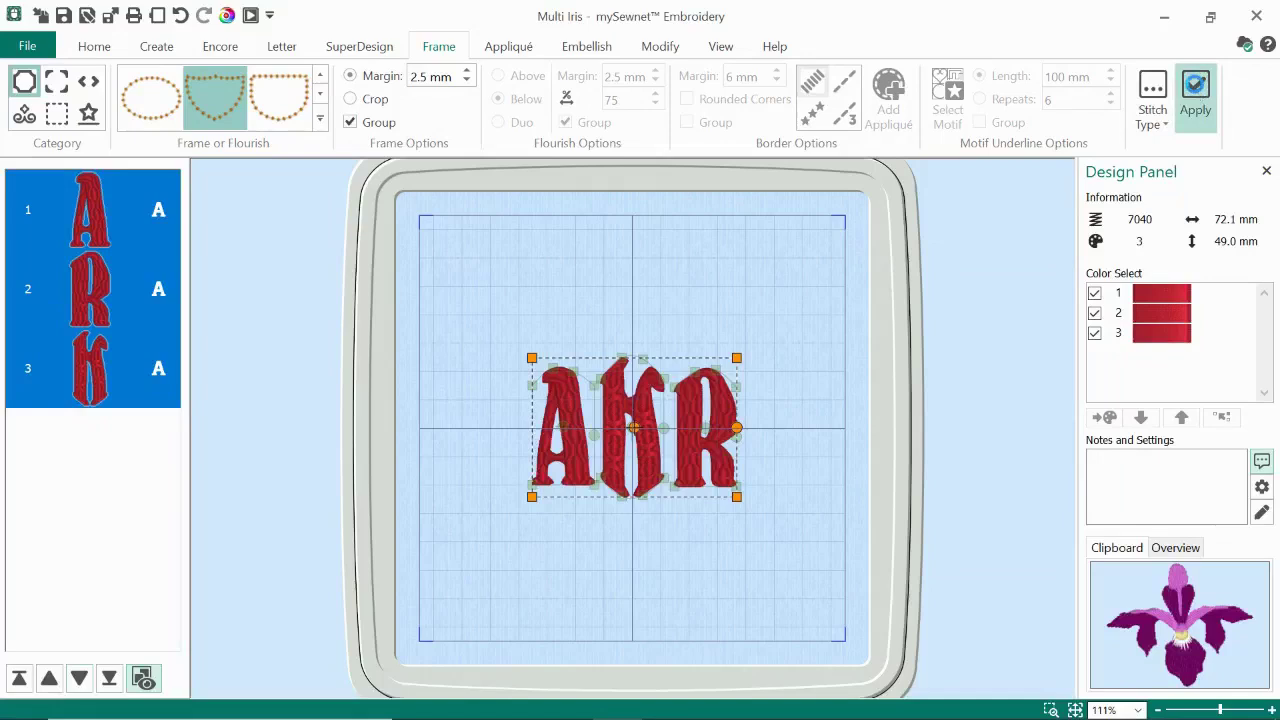
pyautogui.click(1195, 100)
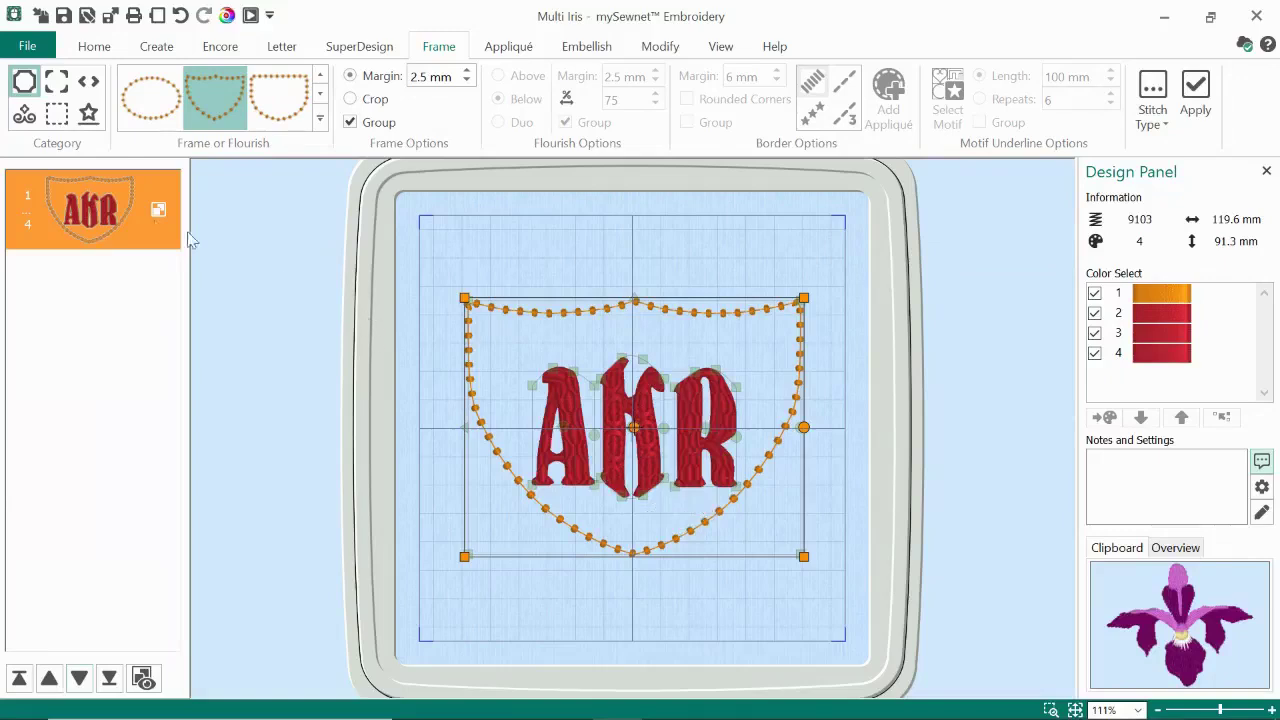
# - Show the group's individual parts, move the candlewick shield slightly down, and shrink it to about 104 x 79 mm
pyautogui.click(145, 678)
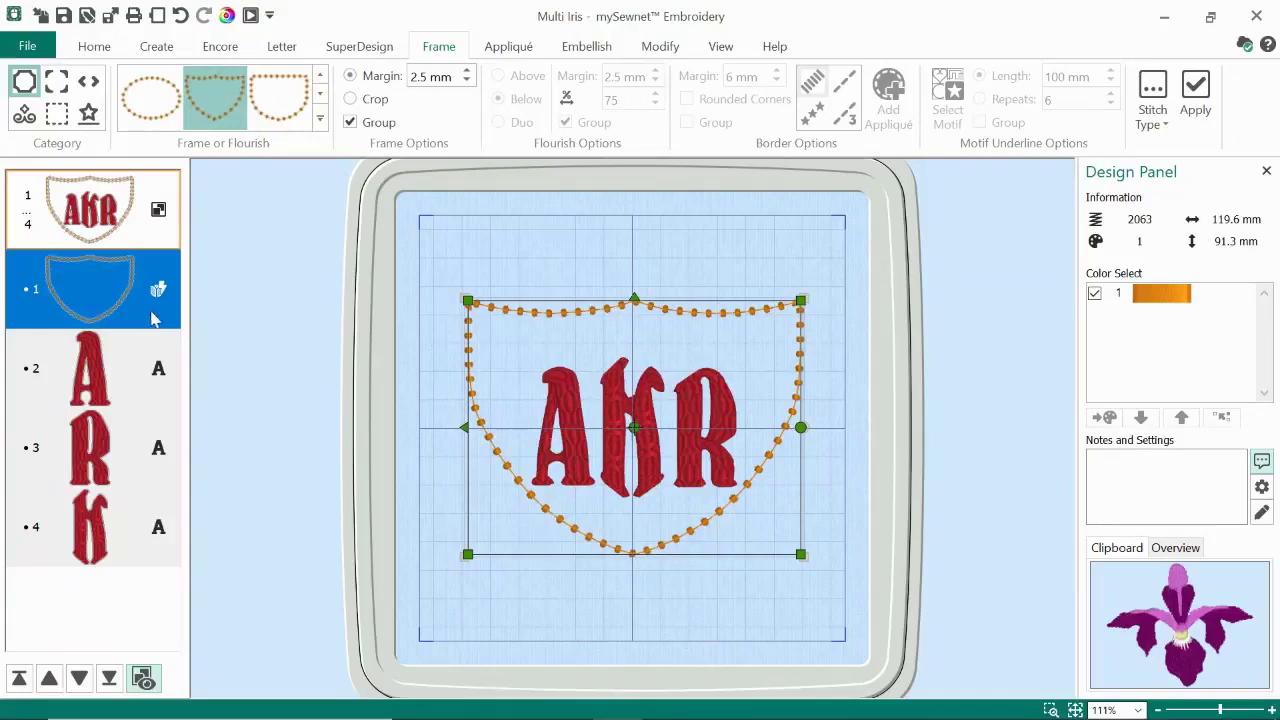
pyautogui.moveTo(683, 341); pyautogui.dragTo(686, 358)
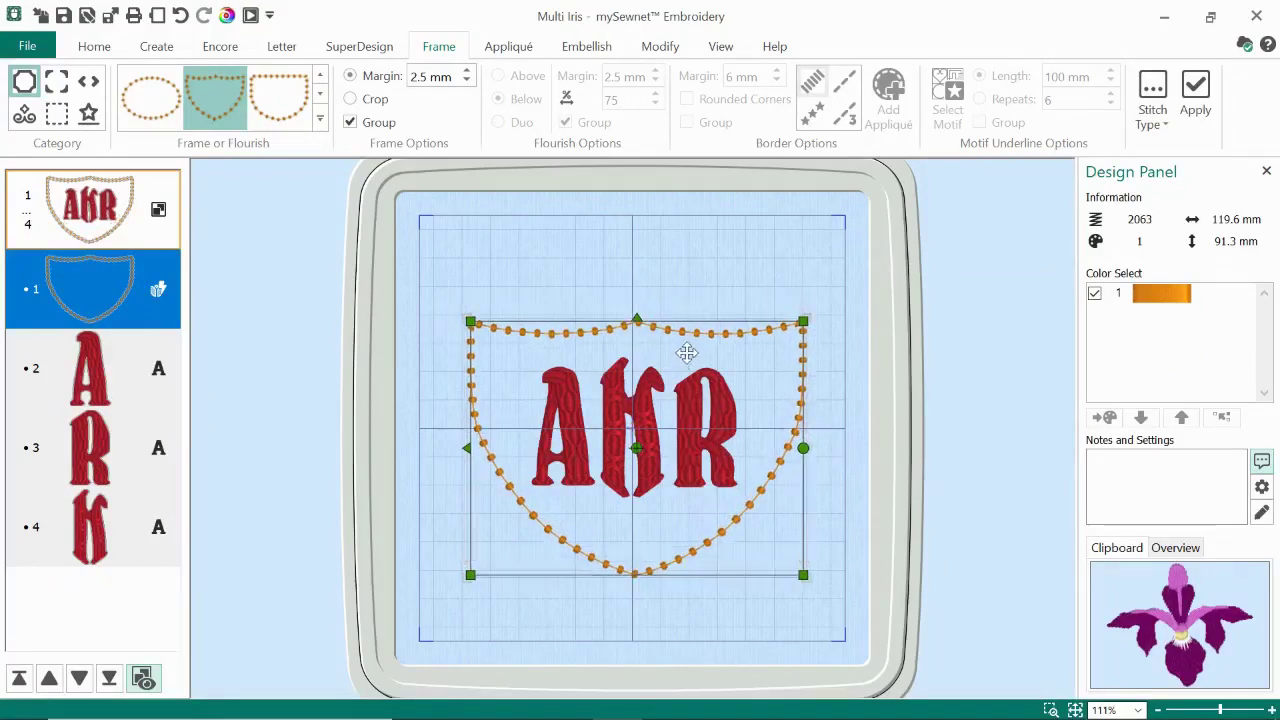
pyautogui.moveTo(801, 323); pyautogui.dragTo(779, 339)
pyautogui.click(881, 407)
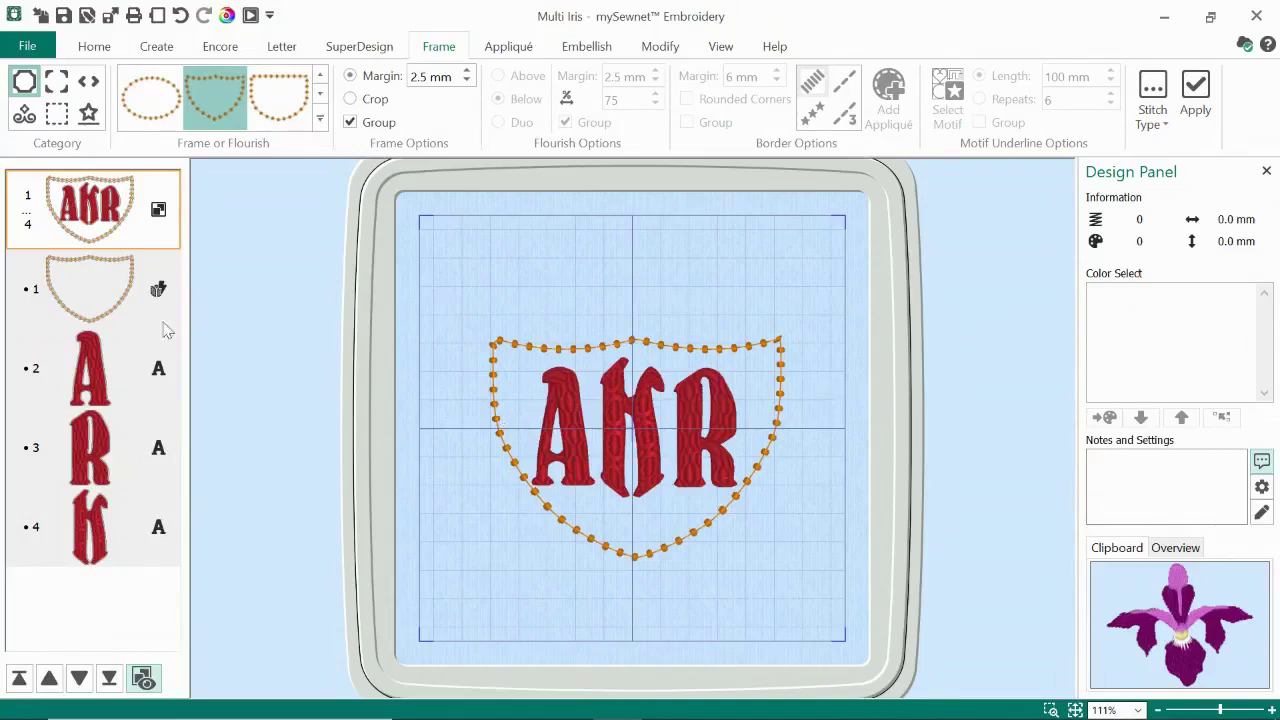
# - Delete the candlewick shield from the group, keeping the three letters
pyautogui.click(120, 292)
pyautogui.rightClick(118, 292)
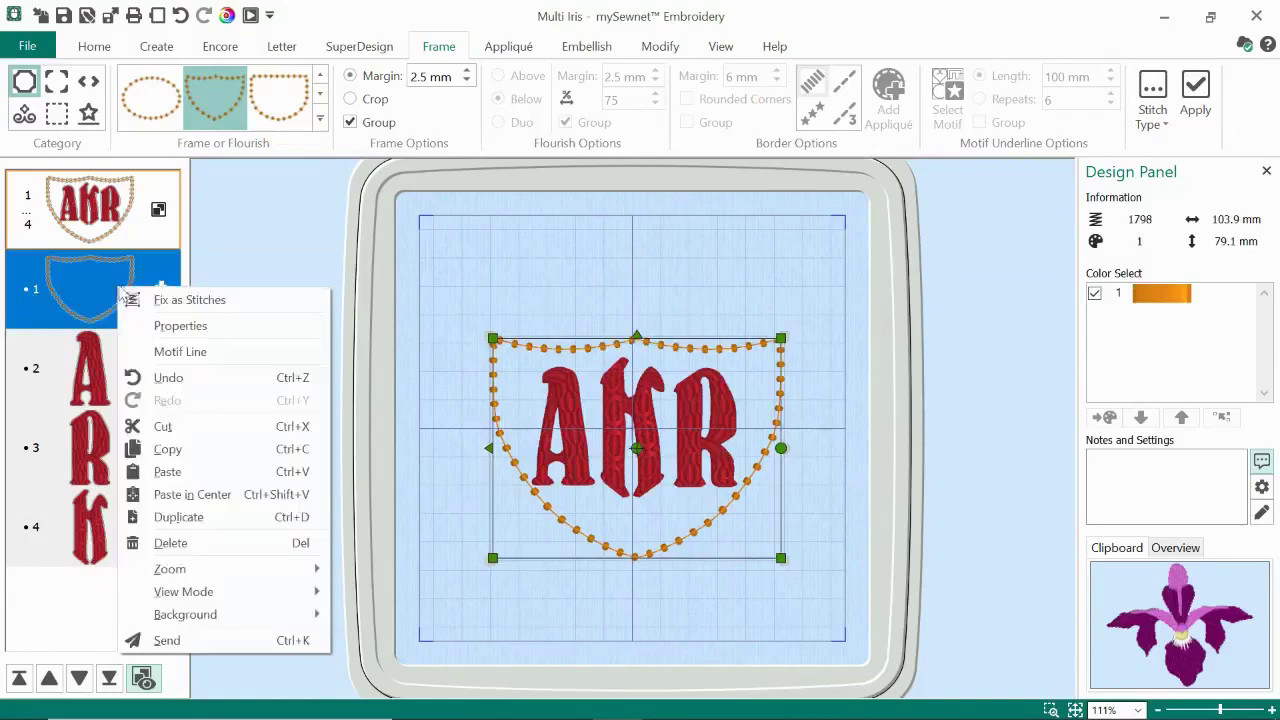
pyautogui.click(245, 545)
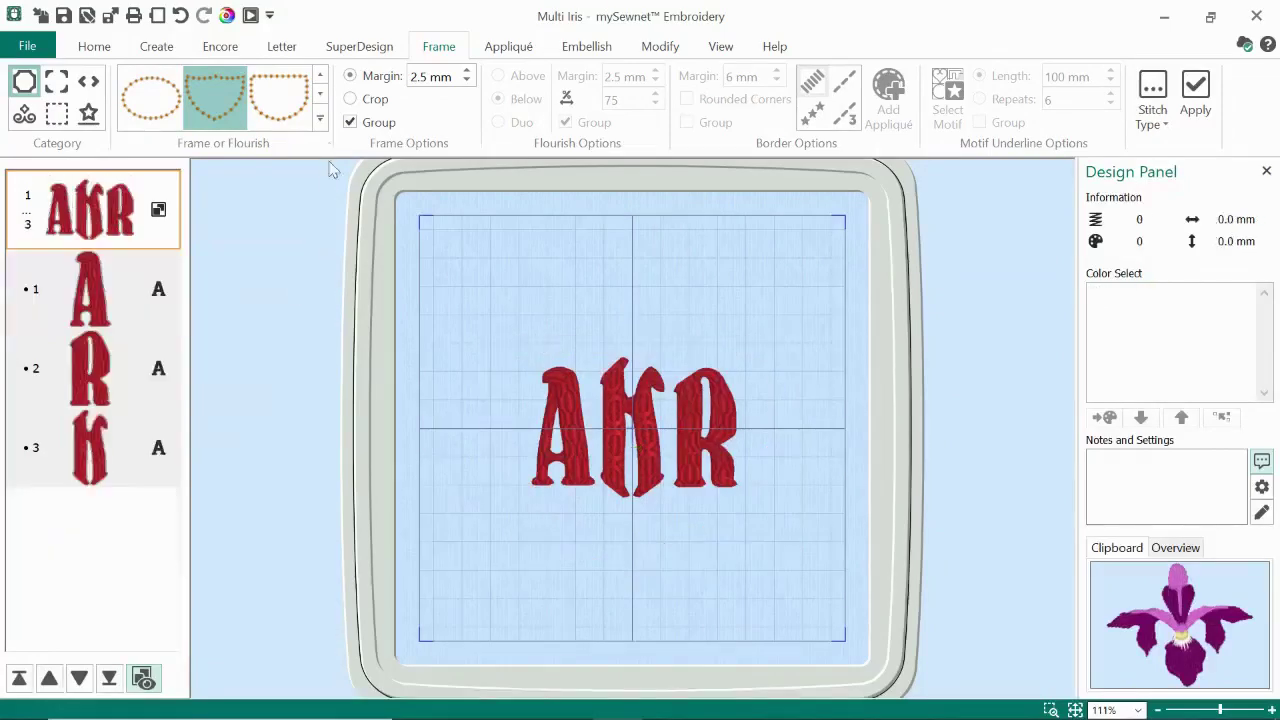
# - Add the ninth frame, a wide shield, from Applique Shields 1 around the grouped three letters with a 2.5 mm margin
pyautogui.click(320, 118)
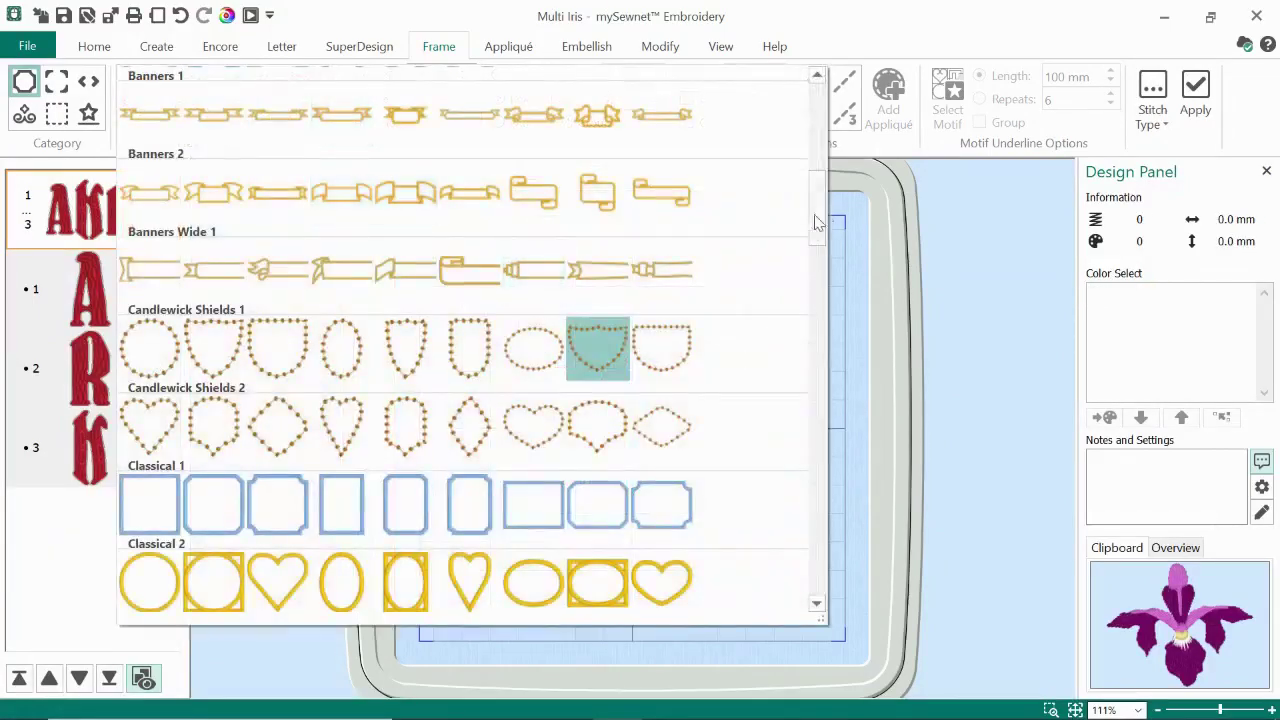
pyautogui.moveTo(815, 222); pyautogui.dragTo(818, 120)
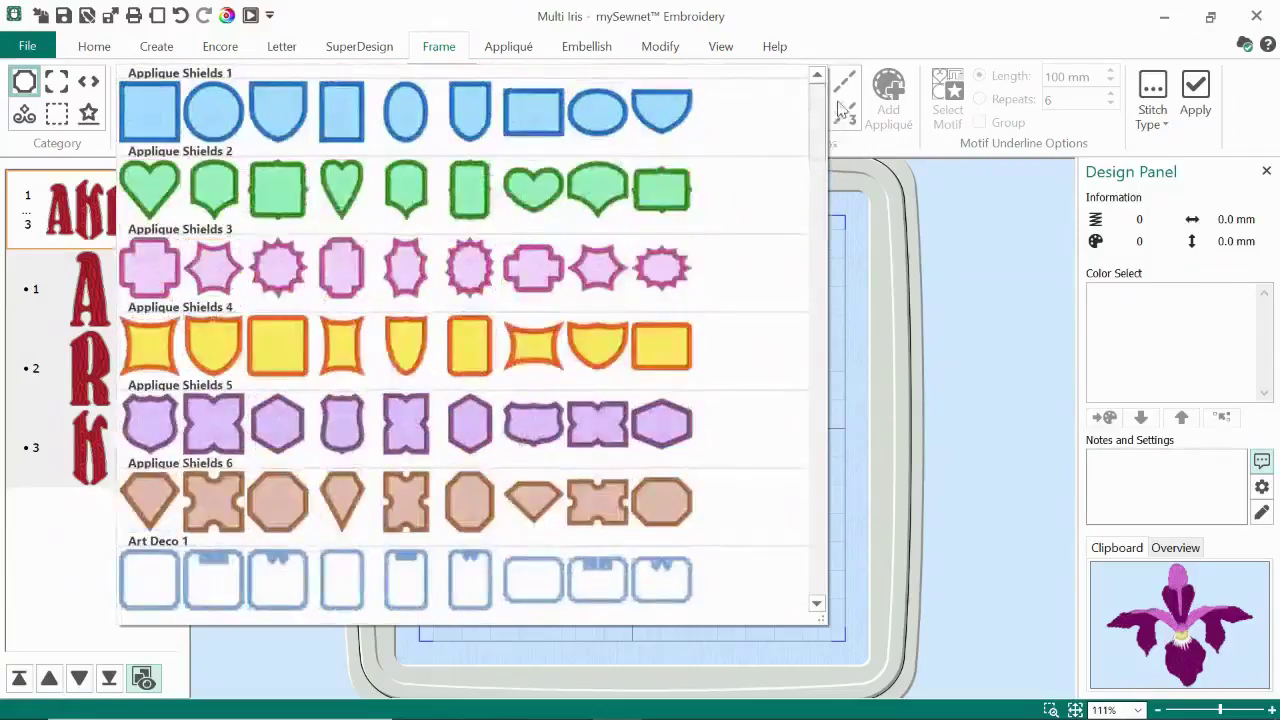
pyautogui.click(670, 118)
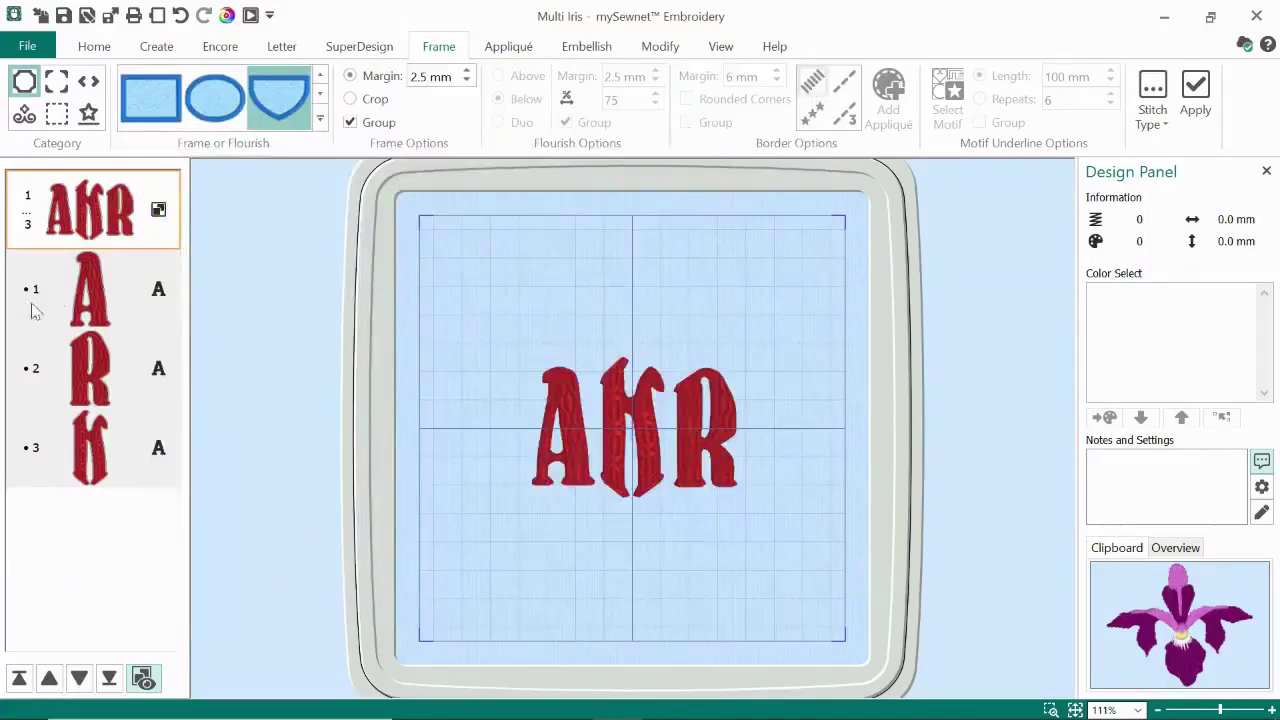
pyautogui.click(120, 233)
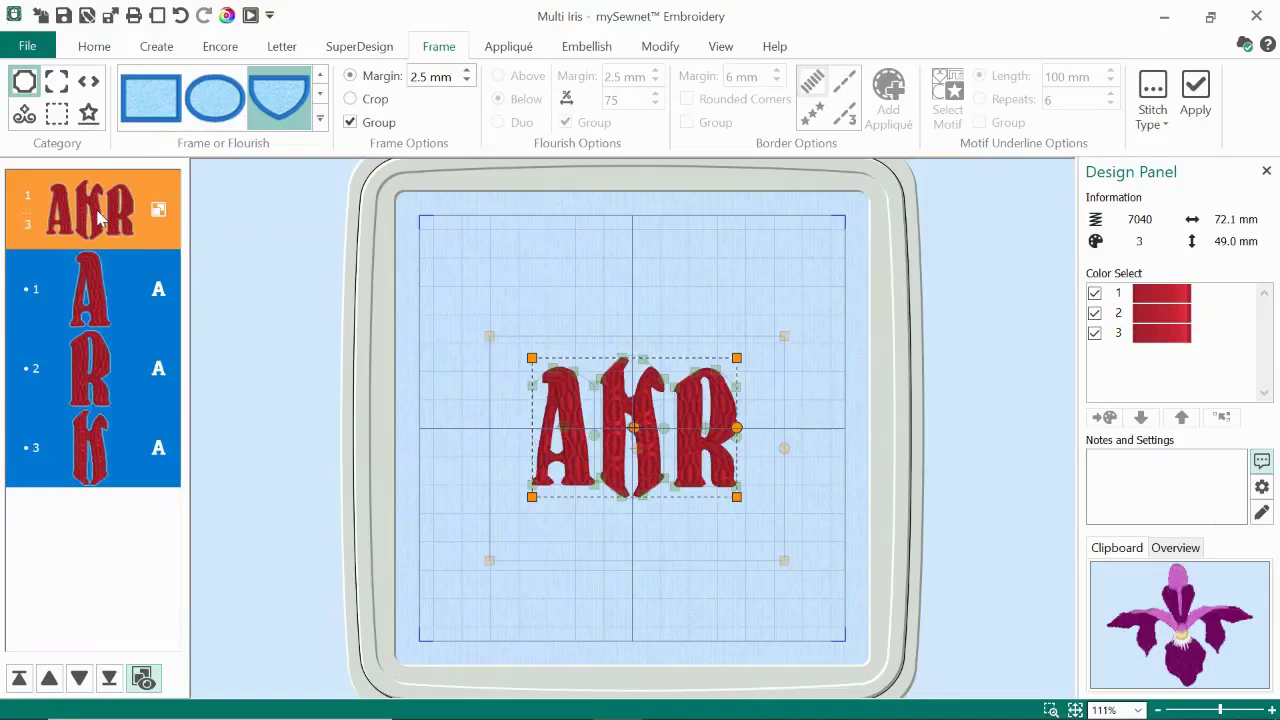
pyautogui.click(1196, 90)
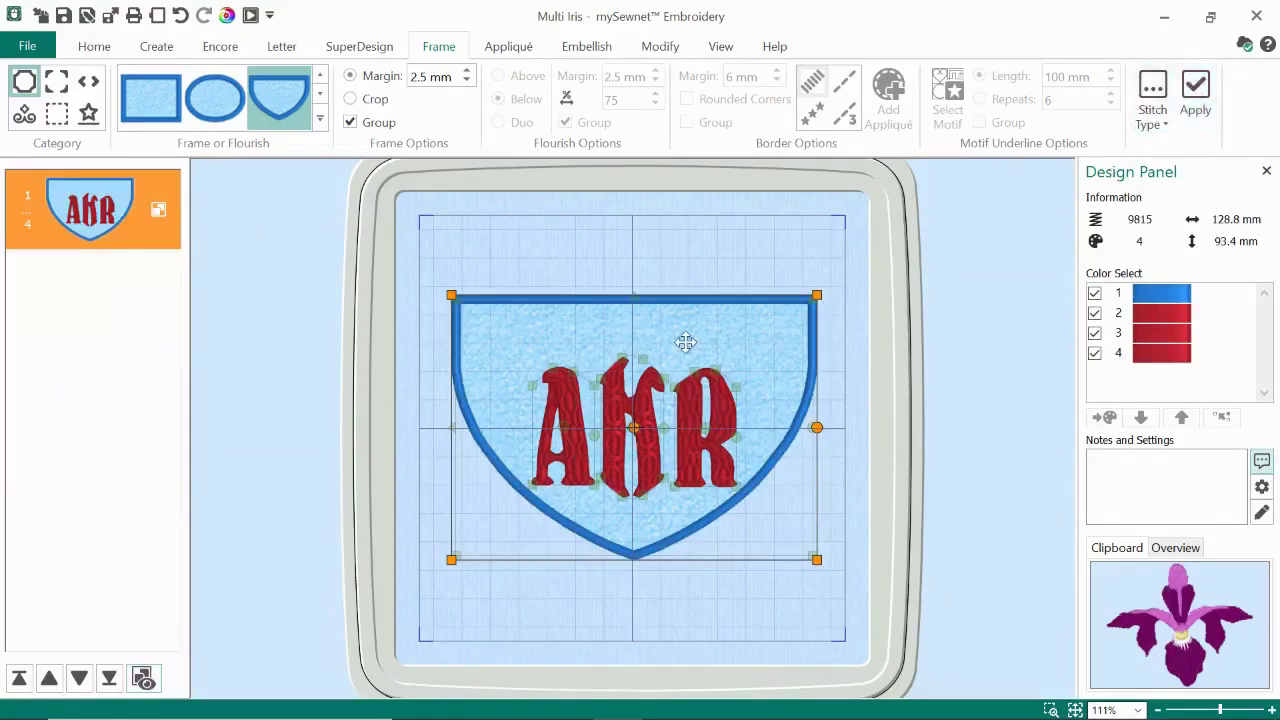
# - Show the group's individual parts, move the appliqué shield slightly down, and shrink it to about 110 x 80 mm
pyautogui.click(143, 679)
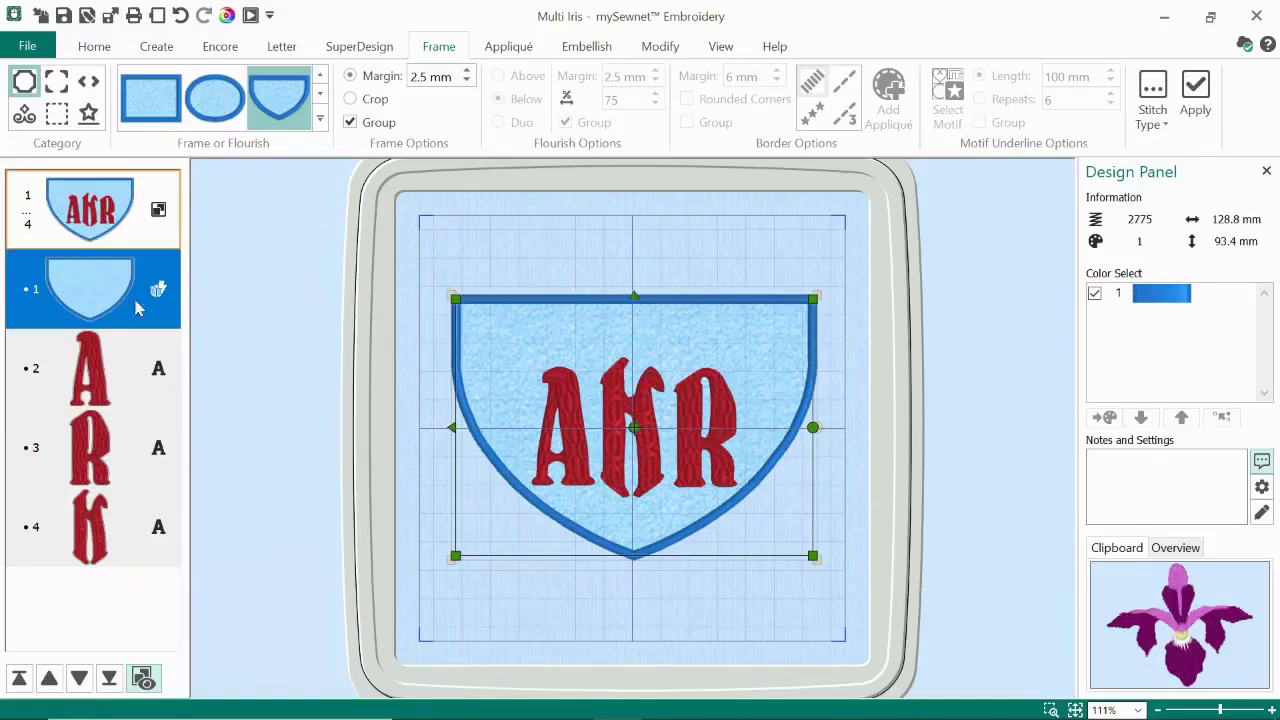
pyautogui.moveTo(660, 331); pyautogui.dragTo(657, 354)
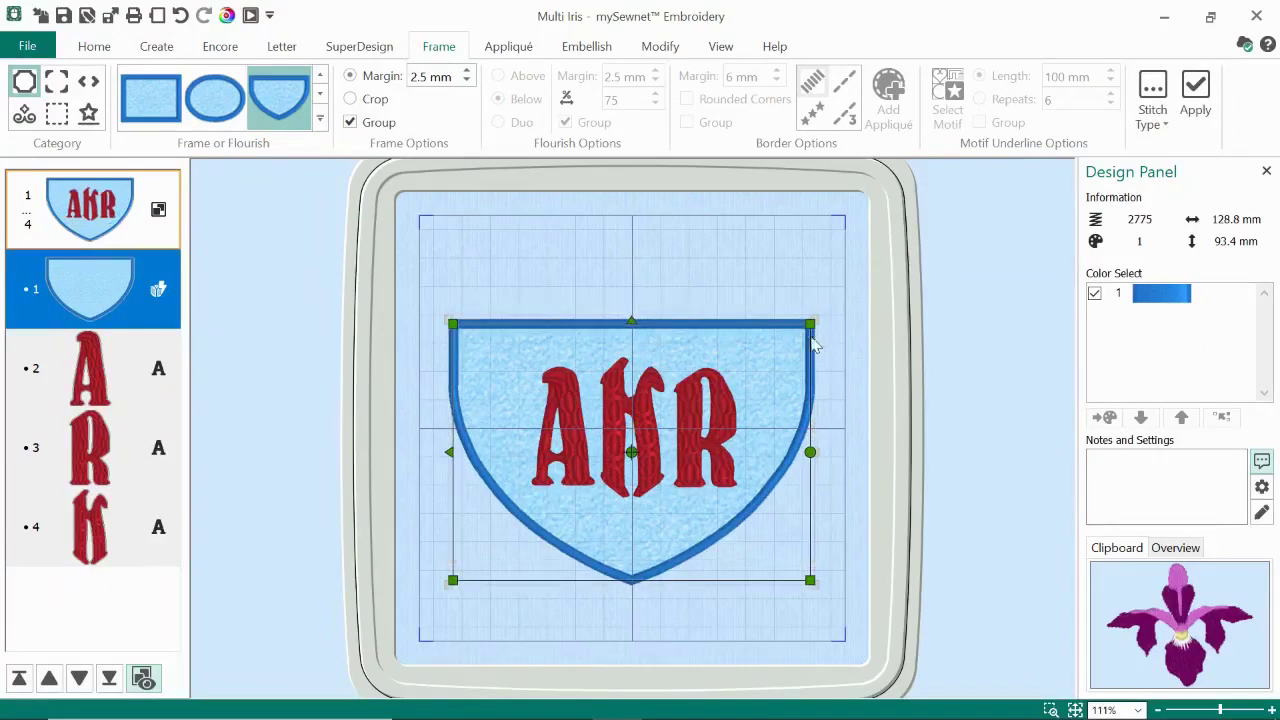
pyautogui.moveTo(811, 323); pyautogui.dragTo(788, 344)
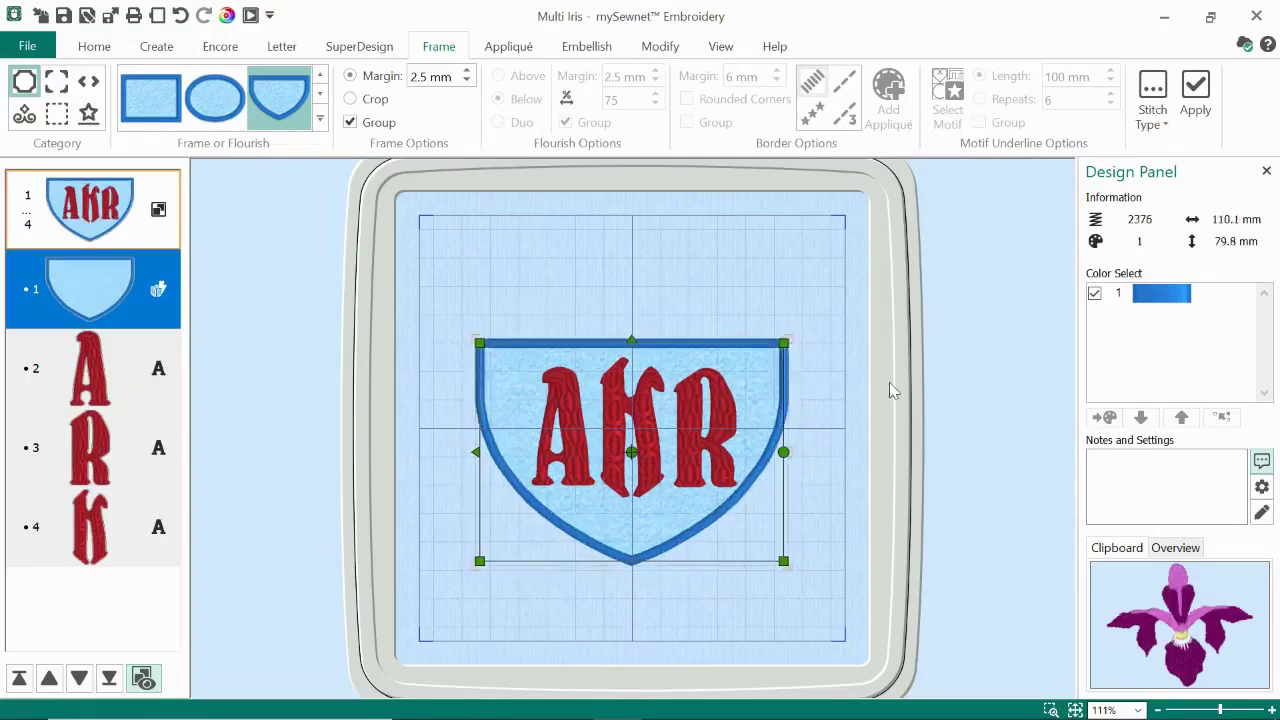
pyautogui.click(886, 391)
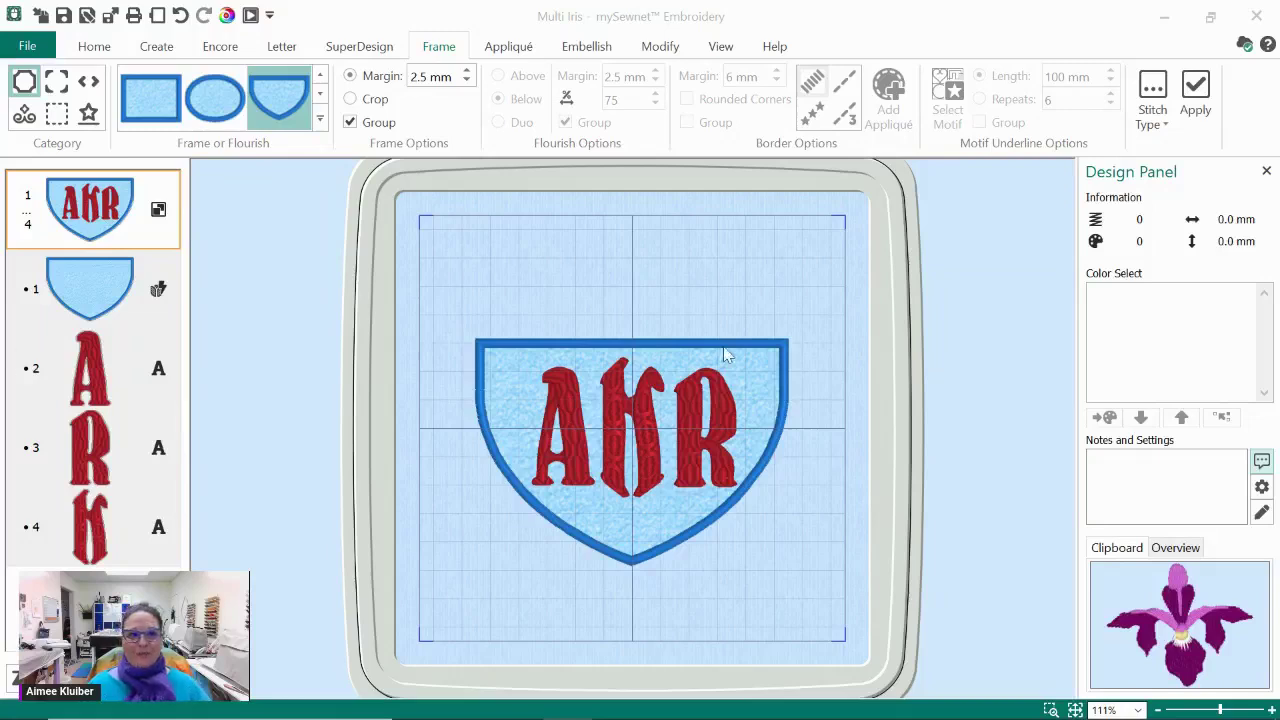
# - Add the whale SuperDesign from Cute Animals 3 at 52 mm, browsing all categories, and move it above the shield
pyautogui.click(365, 48)
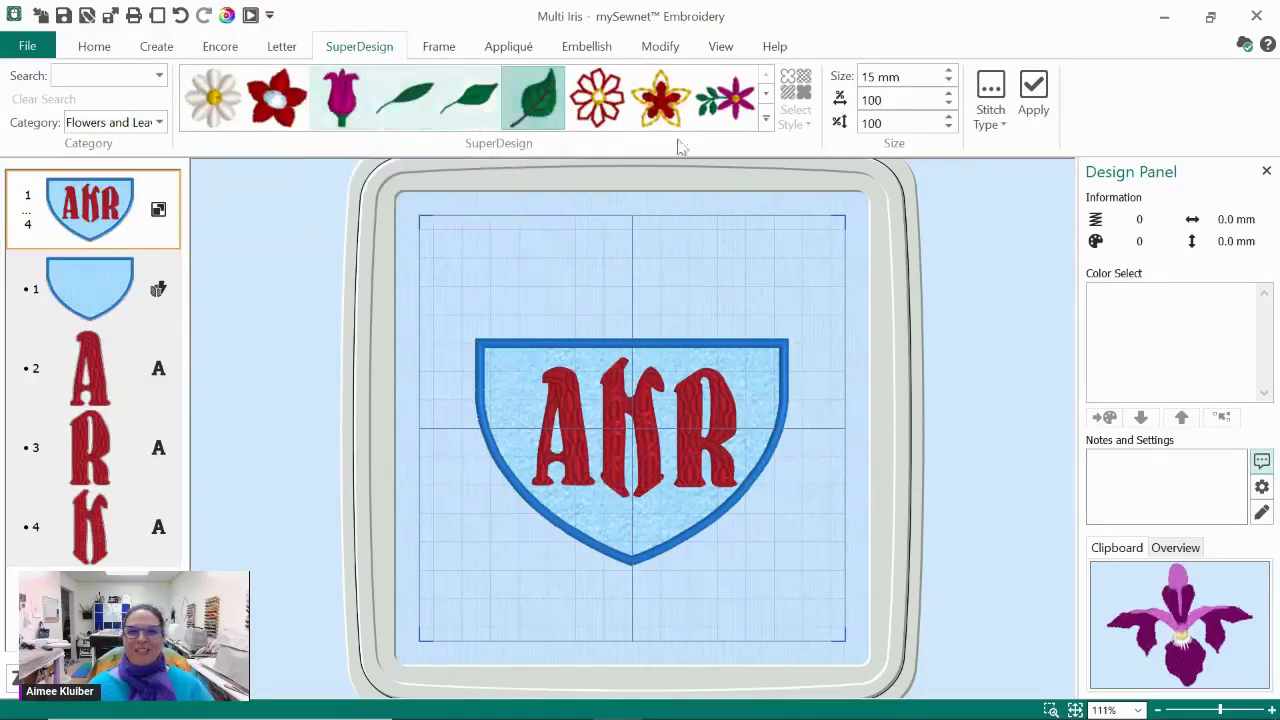
pyautogui.click(159, 122)
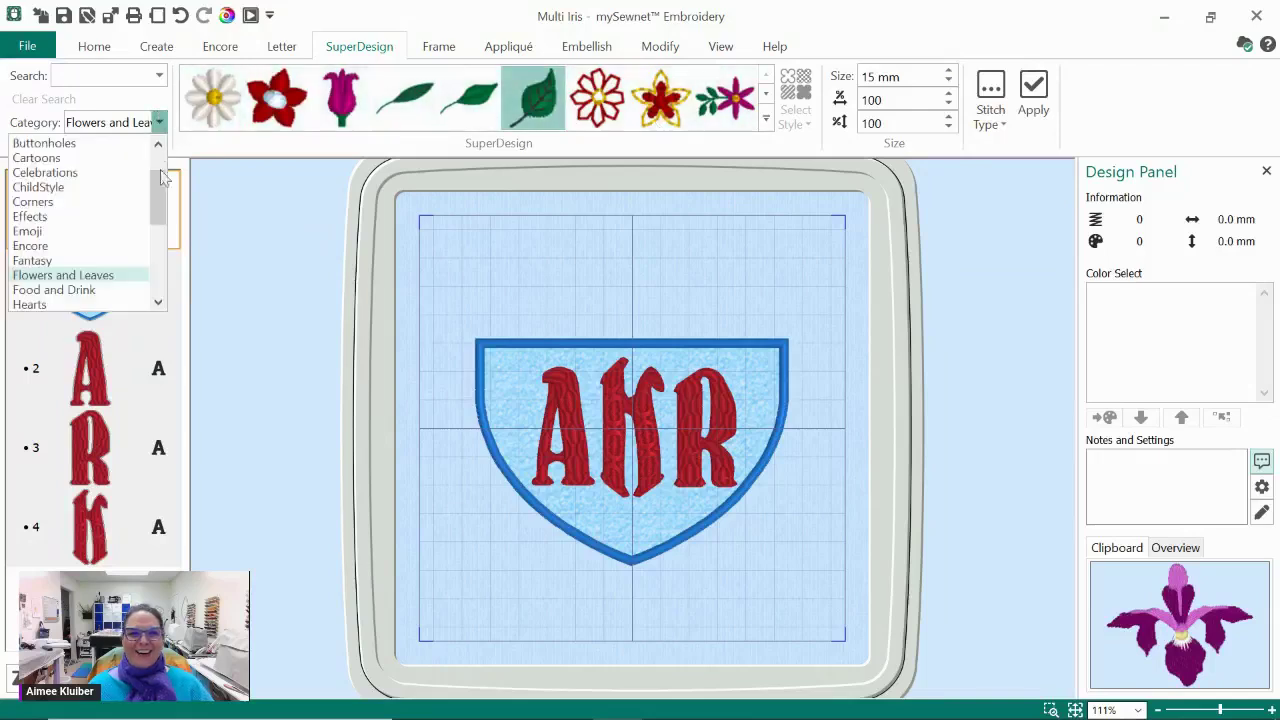
pyautogui.scroll(3, 163, 177)
pyautogui.click(127, 141)
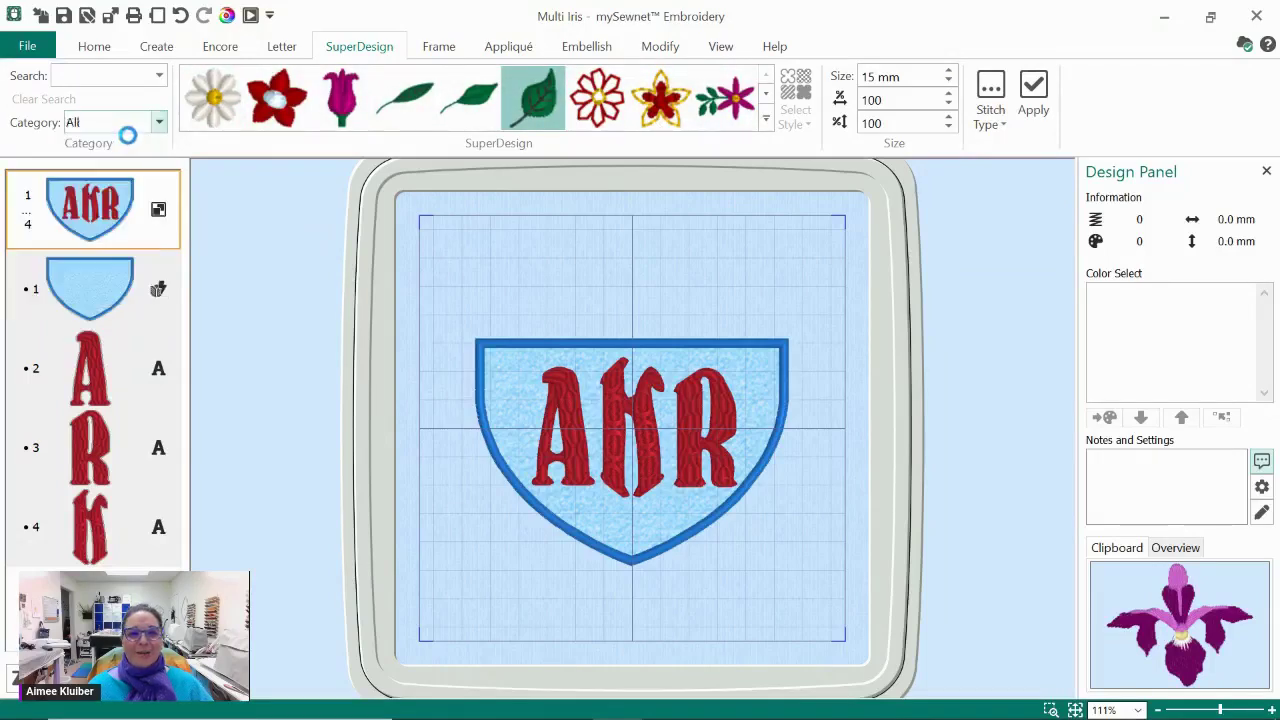
pyautogui.click(768, 119)
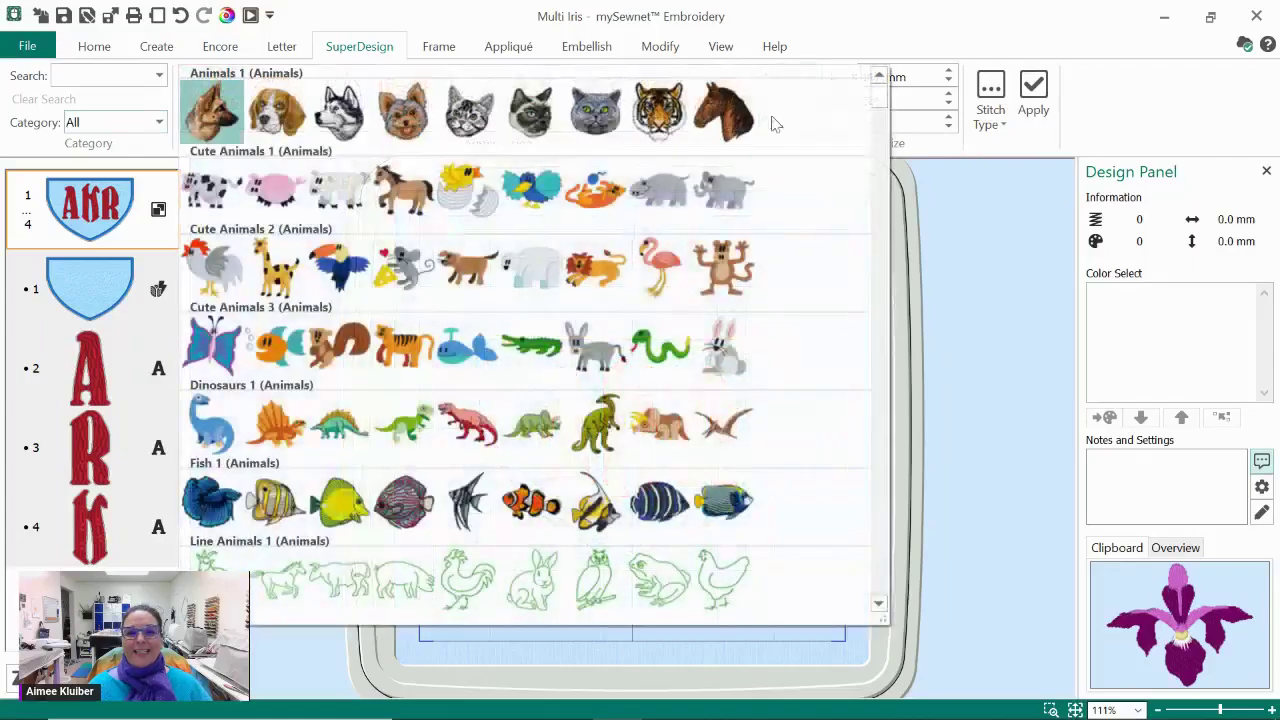
pyautogui.moveTo(881, 95)
pyautogui.mouseDown()
pyautogui.moveTo(899, 395)
pyautogui.moveTo(900, 238)
pyautogui.moveTo(880, 88)
pyautogui.mouseUp()
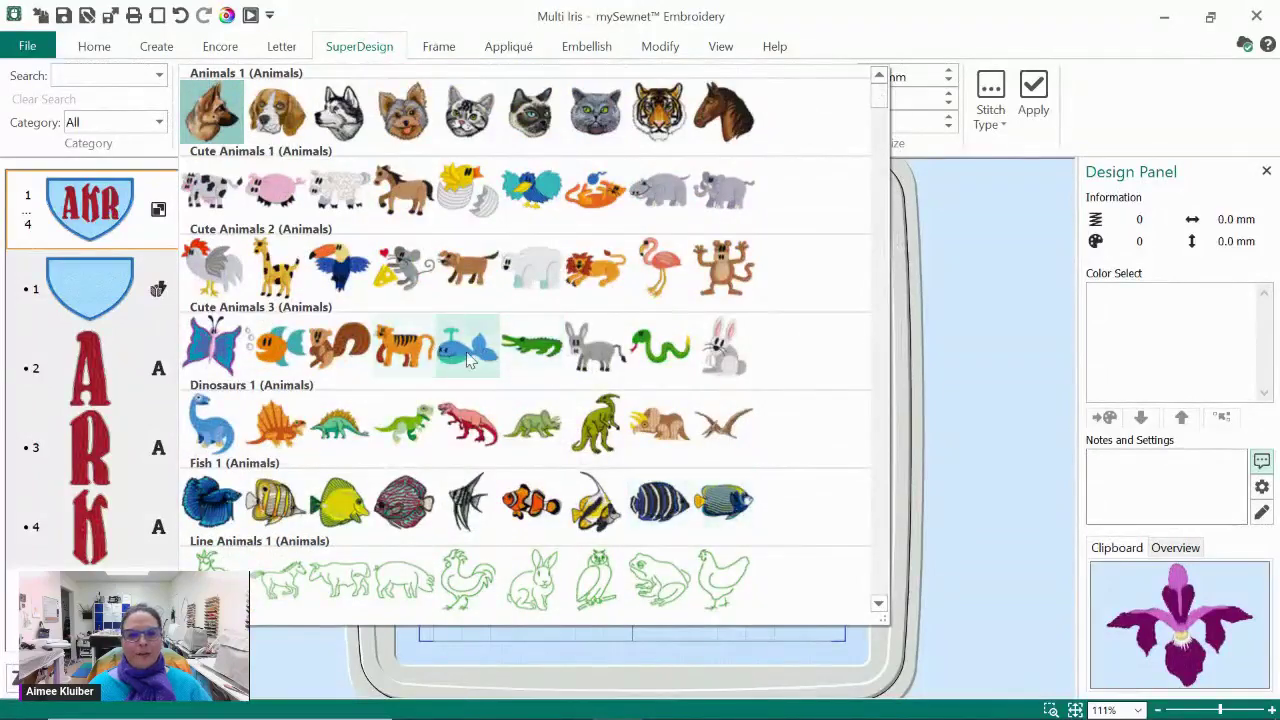
pyautogui.click(467, 358)
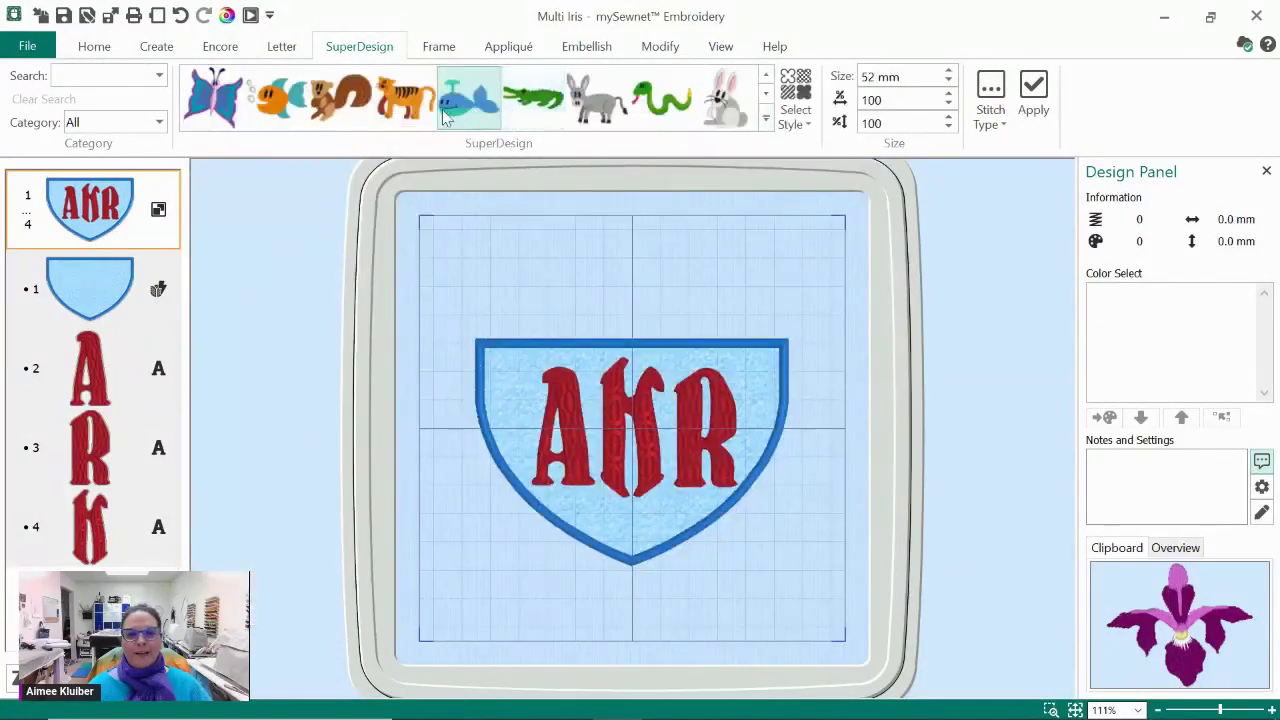
pyautogui.click(1030, 93)
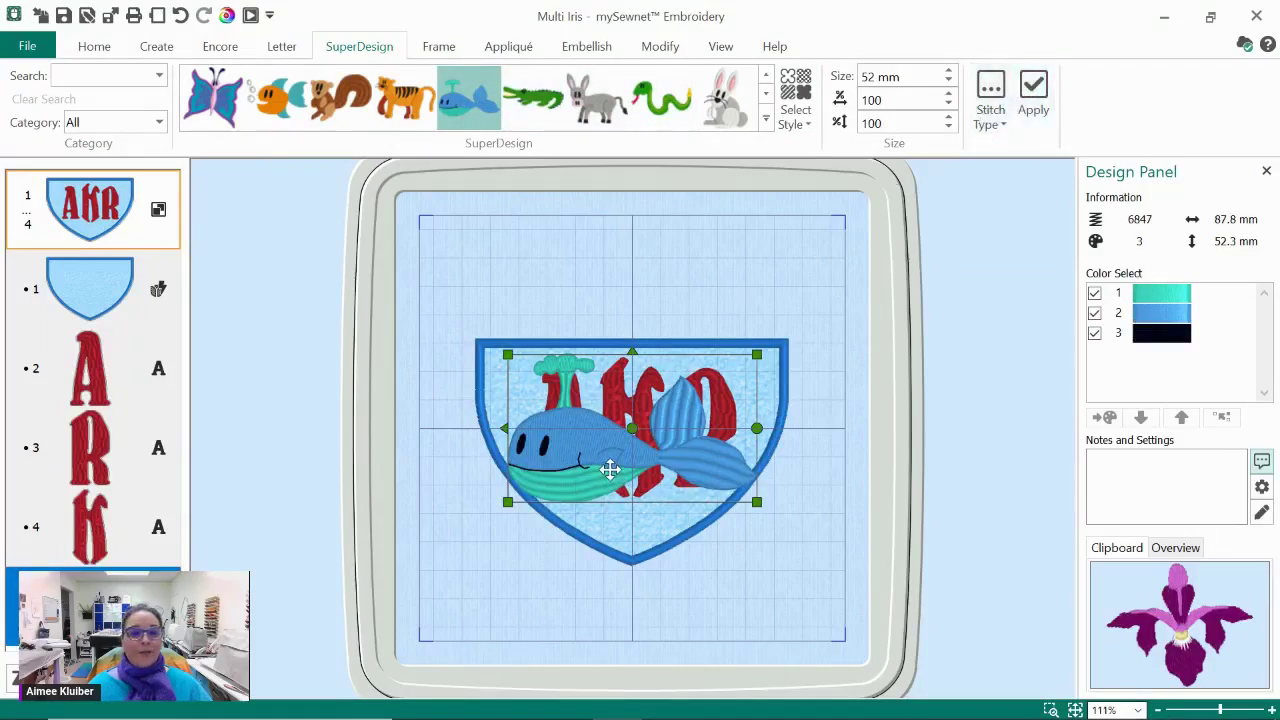
pyautogui.moveTo(610, 469); pyautogui.dragTo(634, 323)
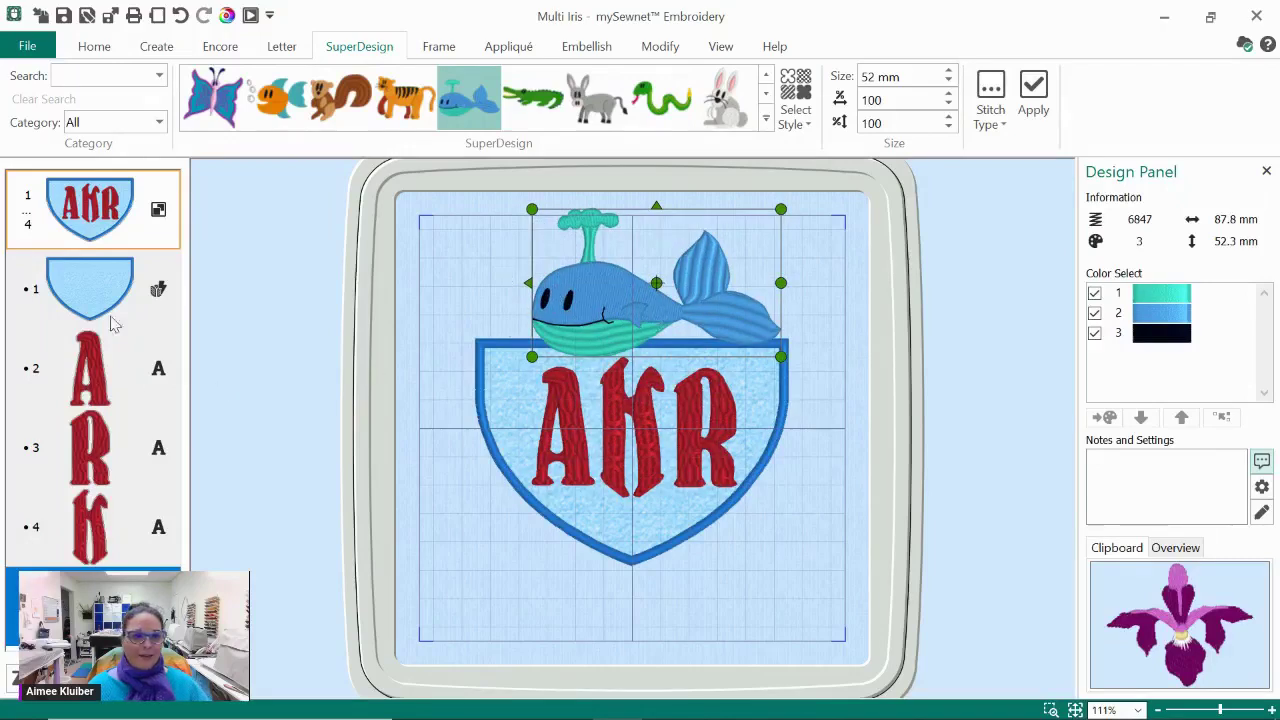
# - Delete the whole monogram group with its appliqué shield, keeping the whale
pyautogui.click(108, 212)
pyautogui.rightClick(108, 212)
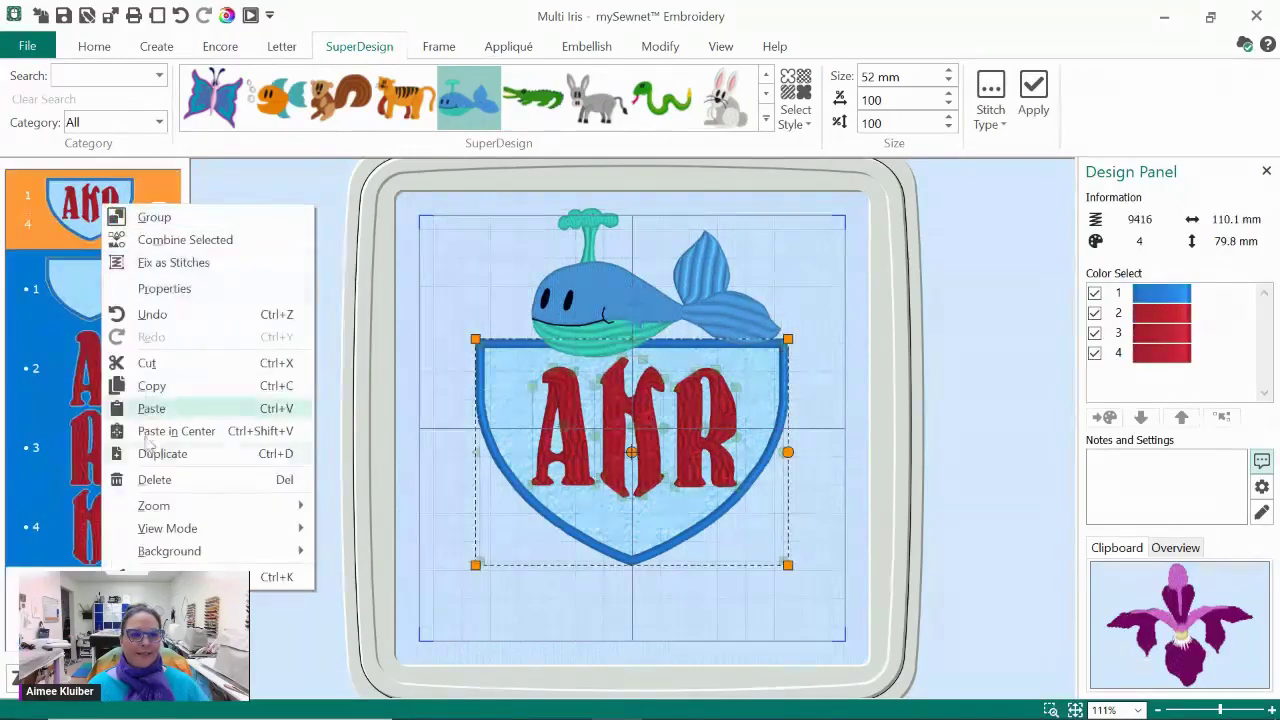
pyautogui.click(152, 480)
# - Move the whale near the centre of the hoop and enlarge it to about 121 x 72 mm
pyautogui.click(618, 333)
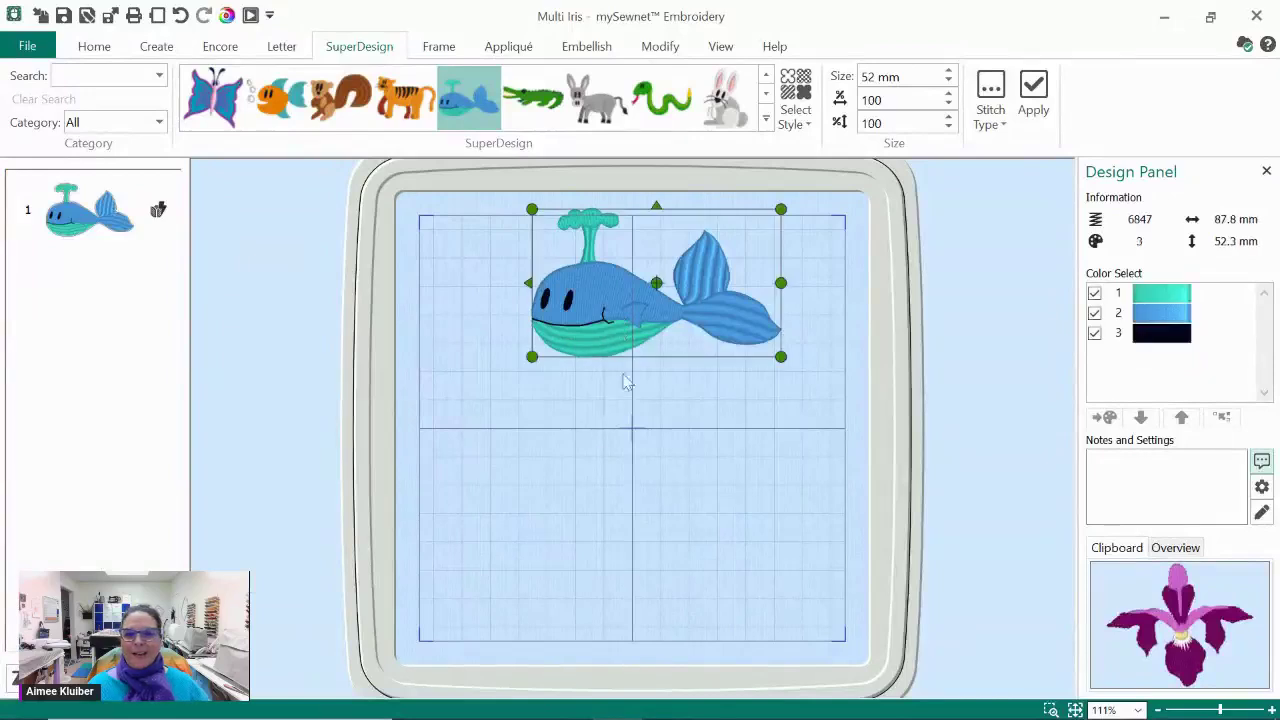
pyautogui.moveTo(623, 306); pyautogui.dragTo(611, 446)
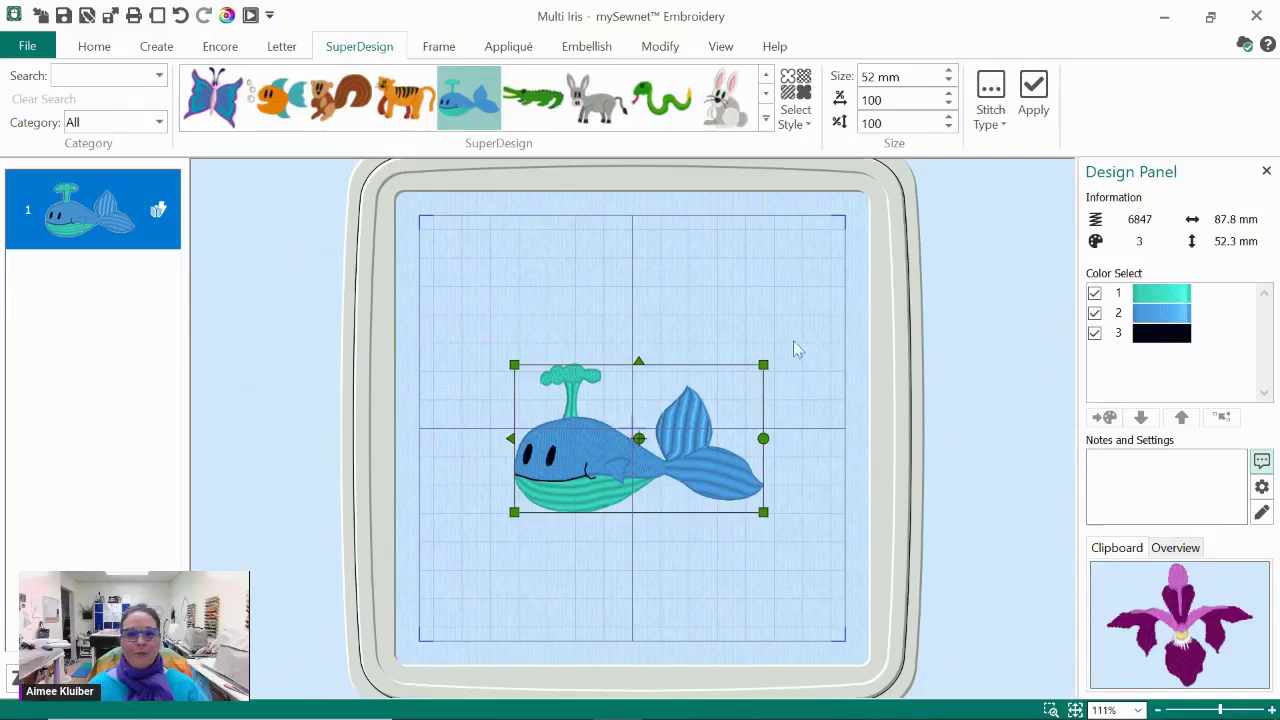
pyautogui.moveTo(763, 367); pyautogui.dragTo(810, 337)
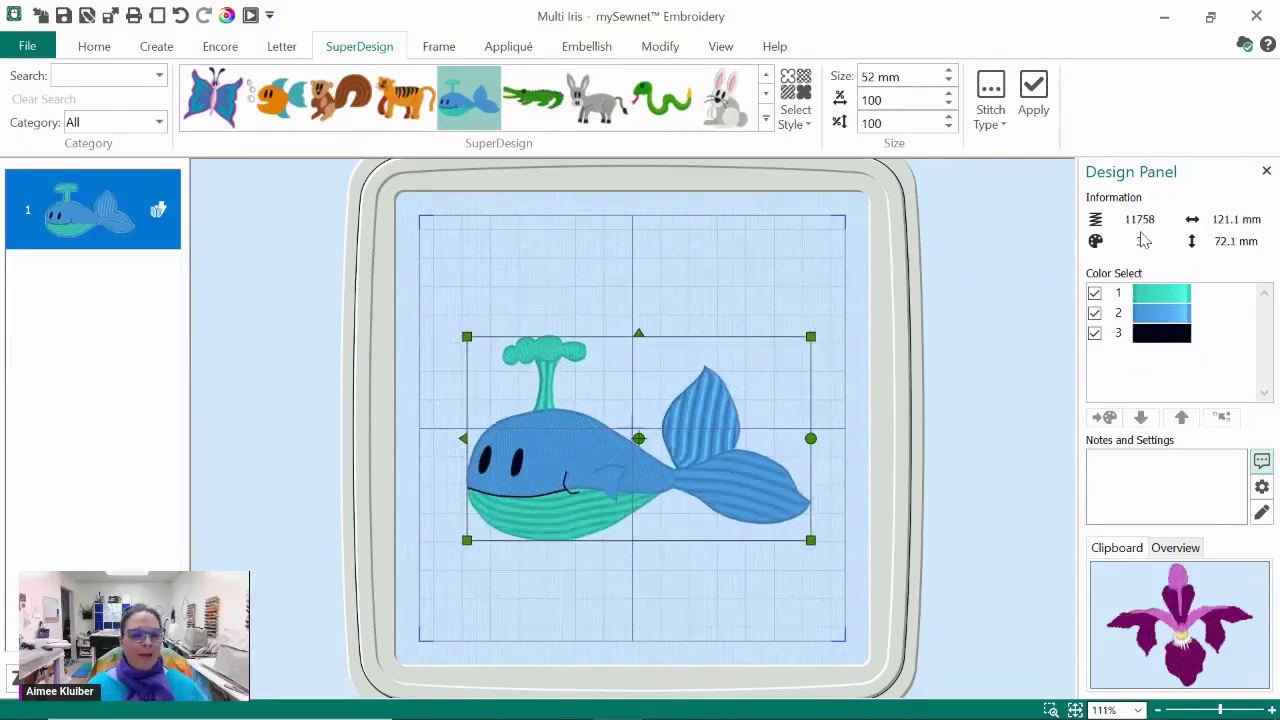